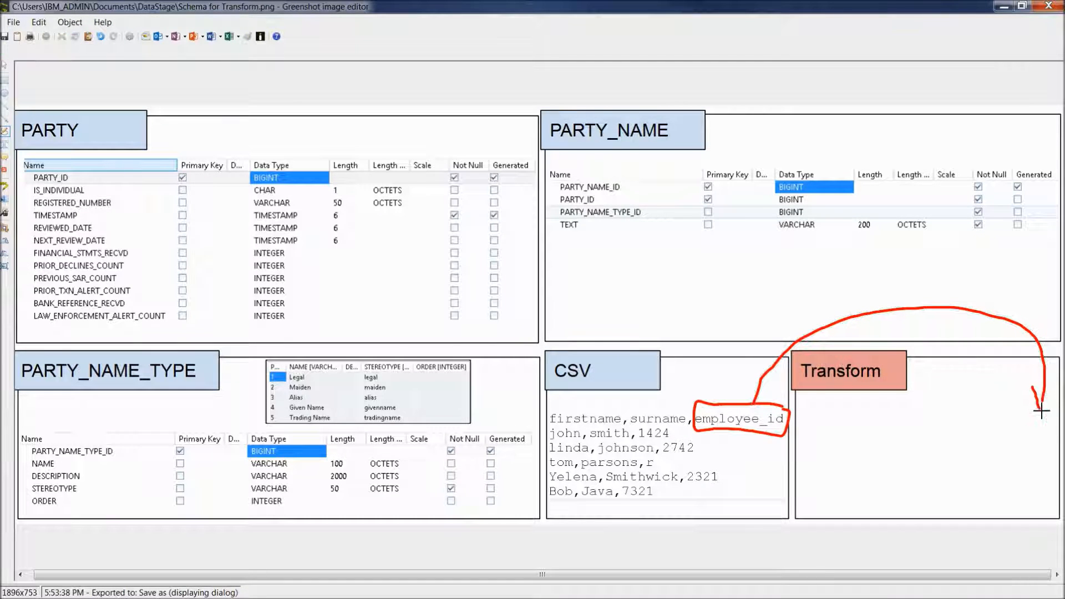
# - Draw freehand arrows from the CSV's firstname and surname headers to Transform, and another from the Transform area to the PARTY table
pyautogui.moveTo(615, 405)
pyautogui.mouseDown()
pyautogui.moveTo(541, 413)
pyautogui.moveTo(622, 438)
pyautogui.moveTo(715, 304)
pyautogui.moveTo(922, 319)
pyautogui.moveTo(944, 404)
pyautogui.moveTo(938, 394)
pyautogui.moveTo(954, 387)
pyautogui.mouseUp()
pyautogui.moveTo(684, 408)
pyautogui.mouseDown()
pyautogui.moveTo(638, 407)
pyautogui.moveTo(626, 438)
pyautogui.moveTo(681, 438)
pyautogui.moveTo(688, 407)
pyautogui.moveTo(816, 299)
pyautogui.moveTo(983, 328)
pyautogui.moveTo(982, 398)
pyautogui.moveTo(1005, 386)
pyautogui.mouseUp()
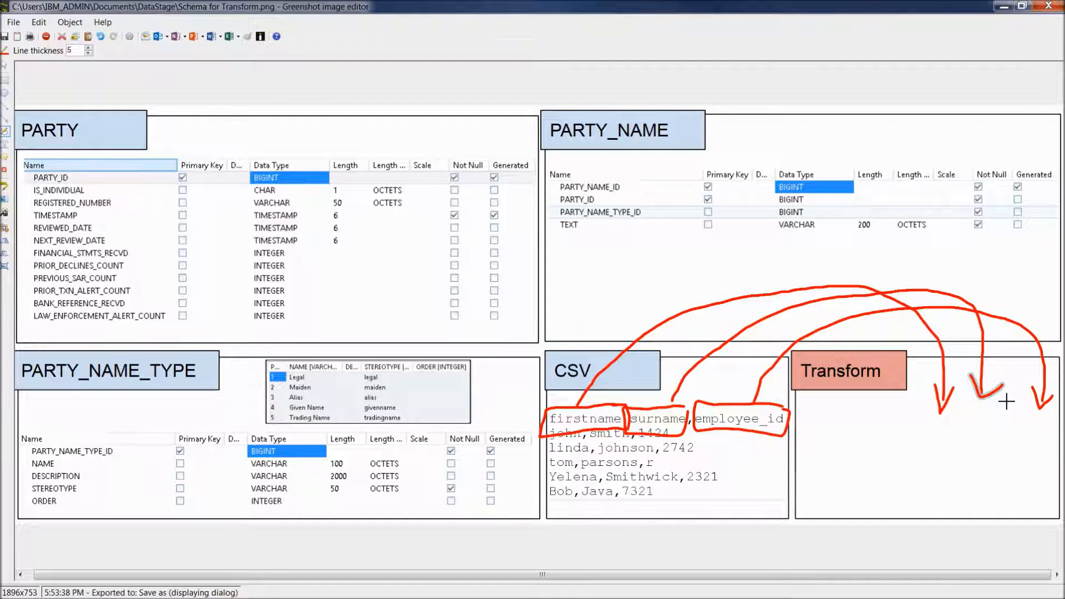
pyautogui.moveTo(1047, 413)
pyautogui.mouseDown()
pyautogui.moveTo(1016, 413)
pyautogui.moveTo(1016, 451)
pyautogui.moveTo(1052, 415)
pyautogui.mouseUp()
pyautogui.hotkey('ctrl', 'z')
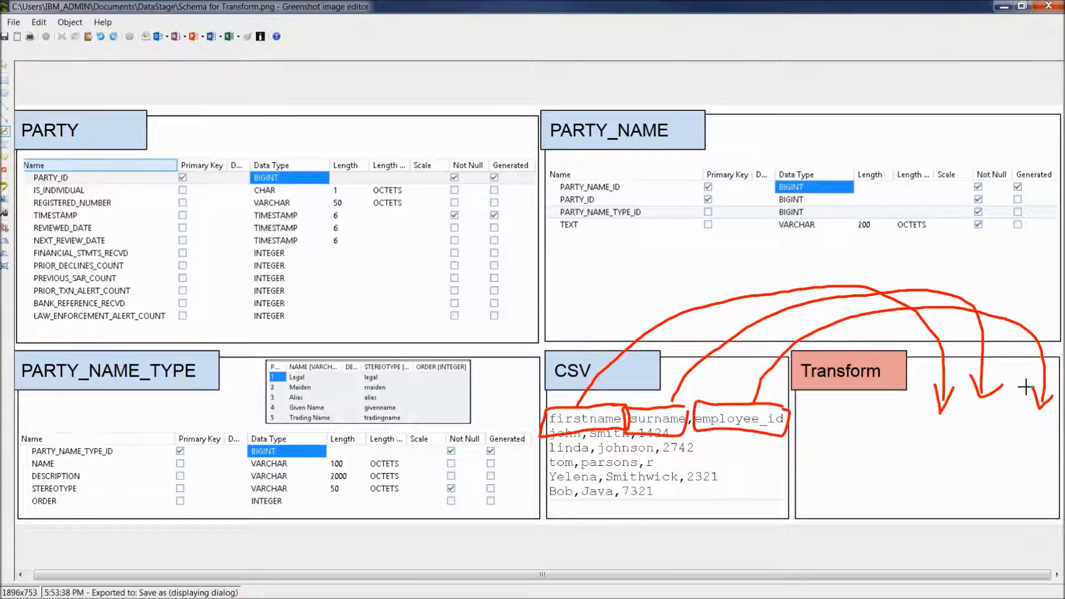
pyautogui.moveTo(1044, 338)
pyautogui.mouseDown()
pyautogui.moveTo(1055, 310)
pyautogui.moveTo(646, 194)
pyautogui.moveTo(369, 147)
pyautogui.moveTo(178, 135)
pyautogui.moveTo(199, 123)
pyautogui.moveTo(196, 146)
pyautogui.mouseUp()
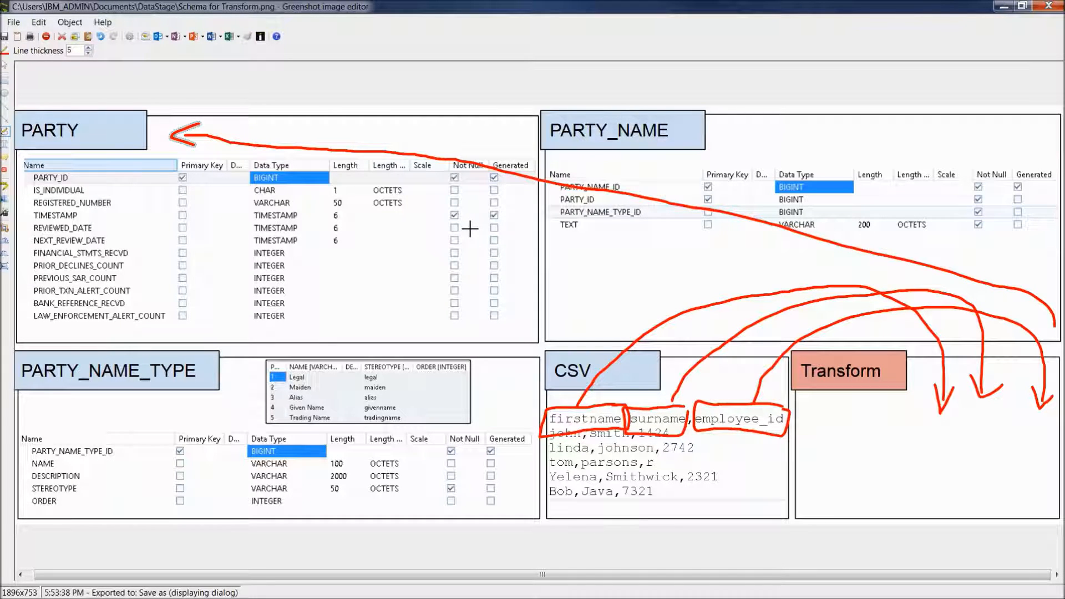
# - Undo all freehand annotations on the schema image, including the employee_id outline and arrow
pyautogui.hotkey('ctrl', 'z')
pyautogui.hotkey('ctrl', 'z')
pyautogui.hotkey('ctrl', 'z')
pyautogui.hotkey('ctrl', 'z')
pyautogui.hotkey('ctrl', 'z')
pyautogui.hotkey('ctrl', 'z')
pyautogui.hotkey('ctrl', 'z')
pyautogui.hotkey('ctrl', 'z')
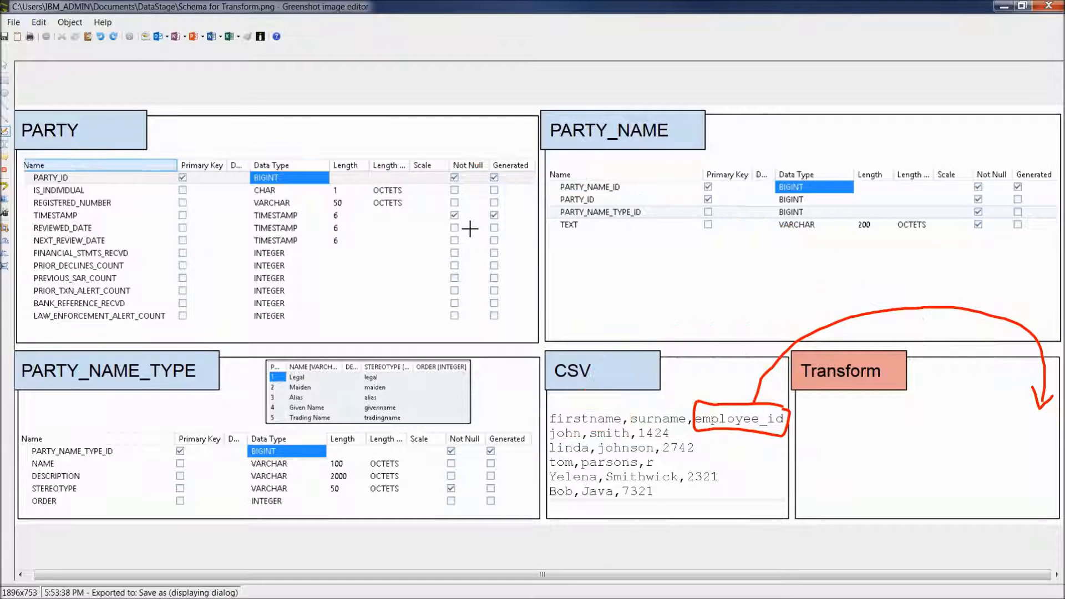
pyautogui.hotkey('ctrl', 'z')
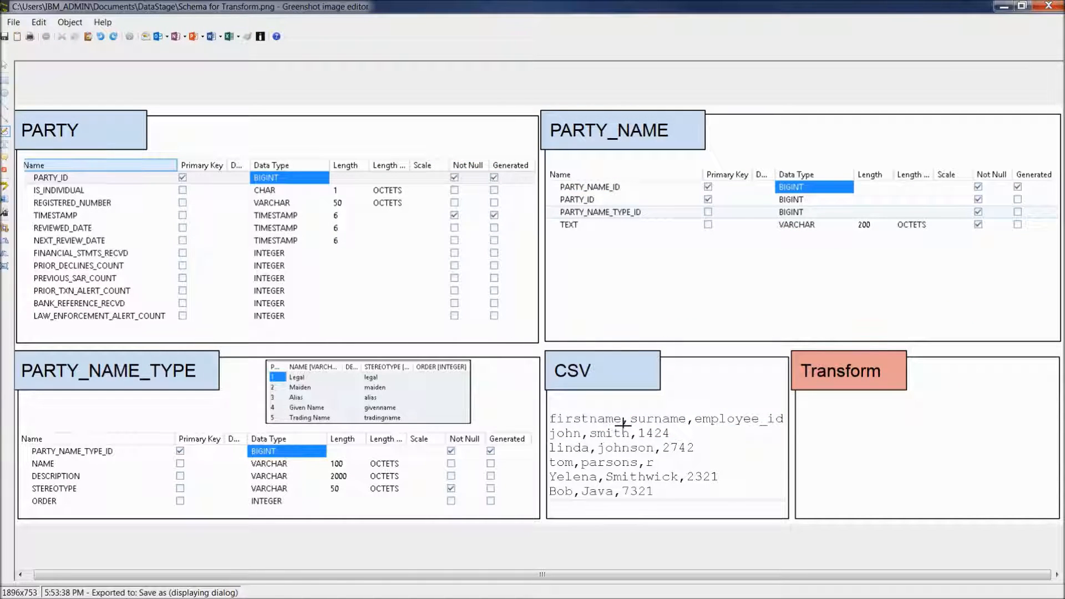
# - Mark the CSV's firstname and surname headers as mapping to Transform with a freehand arrow, and circle TEXT in PARTY_NAME
pyautogui.moveTo(622, 423)
pyautogui.mouseDown()
pyautogui.moveTo(543, 420)
pyautogui.moveTo(684, 396)
pyautogui.moveTo(689, 428)
pyautogui.moveTo(608, 424)
pyautogui.mouseUp()
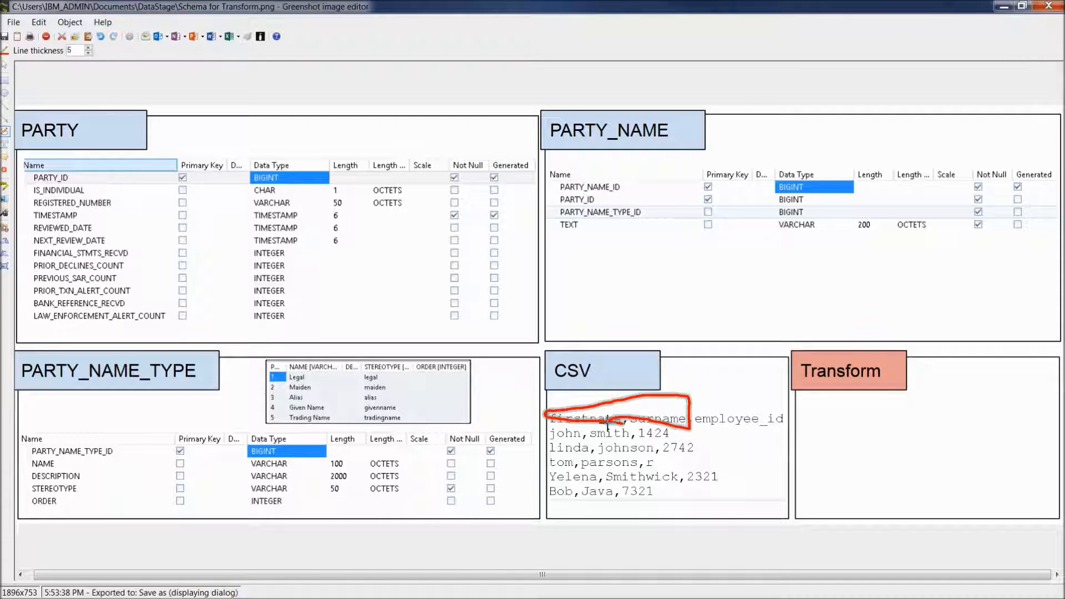
pyautogui.moveTo(669, 398)
pyautogui.mouseDown()
pyautogui.moveTo(710, 326)
pyautogui.moveTo(918, 314)
pyautogui.moveTo(993, 388)
pyautogui.moveTo(991, 409)
pyautogui.moveTo(1009, 395)
pyautogui.mouseUp()
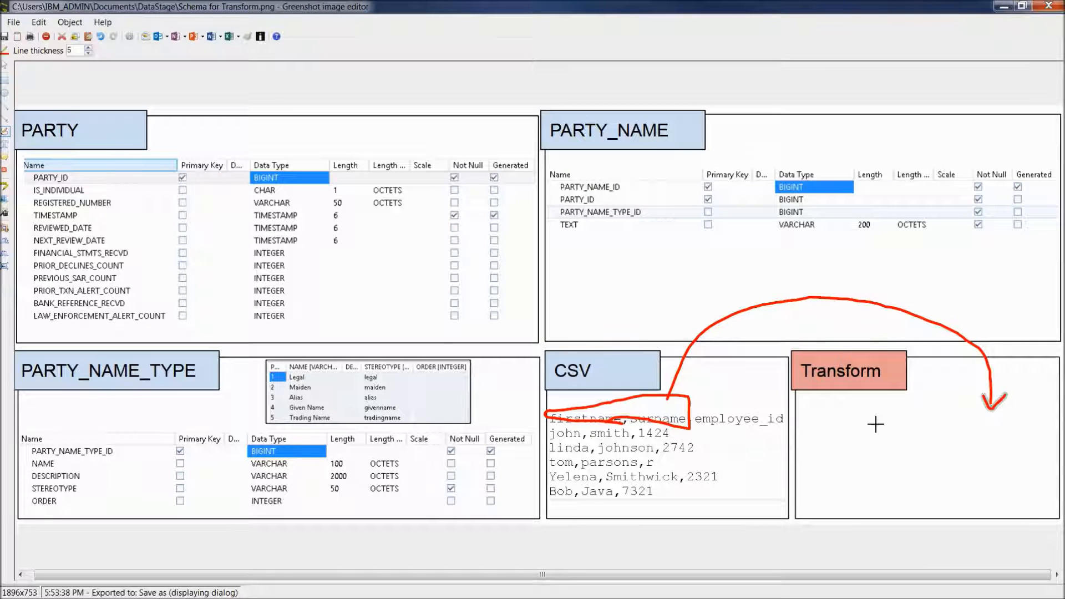
pyautogui.moveTo(580, 206)
pyautogui.mouseDown()
pyautogui.moveTo(571, 208)
pyautogui.moveTo(582, 242)
pyautogui.moveTo(581, 229)
pyautogui.mouseUp()
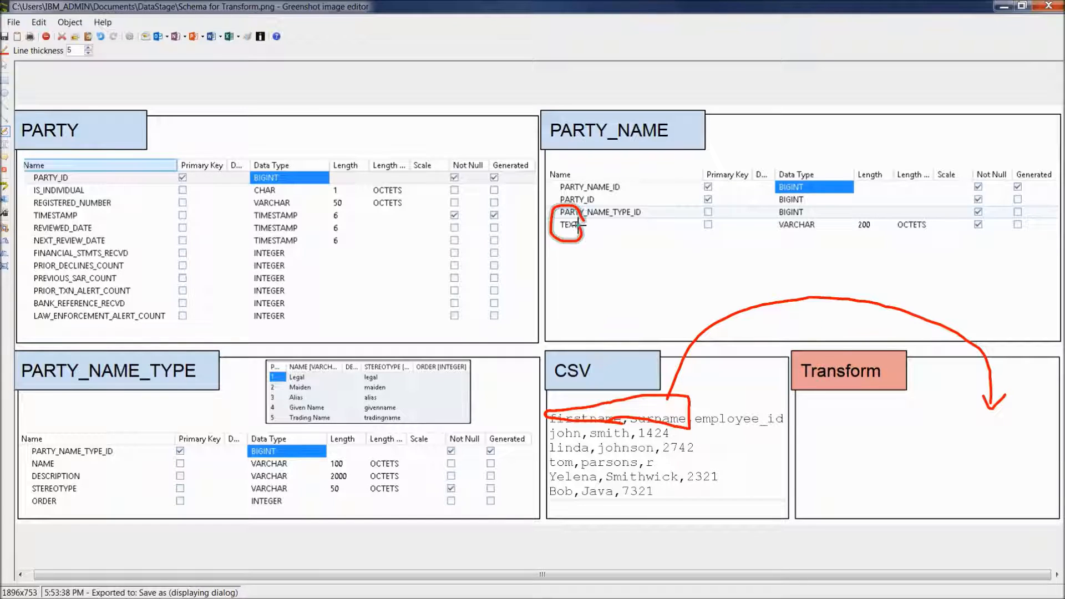
pyautogui.moveTo(1001, 417); pyautogui.dragTo(1003, 453)
pyautogui.hotkey('ctrl', 'z')
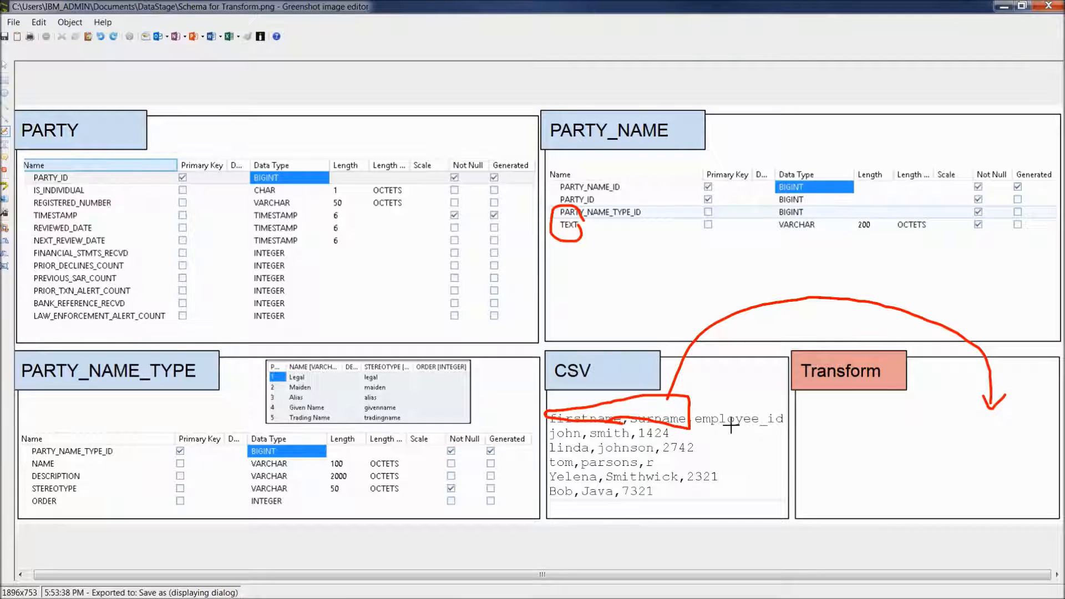
# - Draw an arrow from PARTY_ID to Transform, number the two incoming arrows 1 and 2, and link Transform to PARTY_NAME
pyautogui.moveTo(78, 170)
pyautogui.mouseDown()
pyautogui.moveTo(32, 169)
pyautogui.moveTo(20, 181)
pyautogui.moveTo(518, 146)
pyautogui.moveTo(873, 286)
pyautogui.moveTo(922, 363)
pyautogui.moveTo(932, 404)
pyautogui.moveTo(946, 382)
pyautogui.mouseUp()
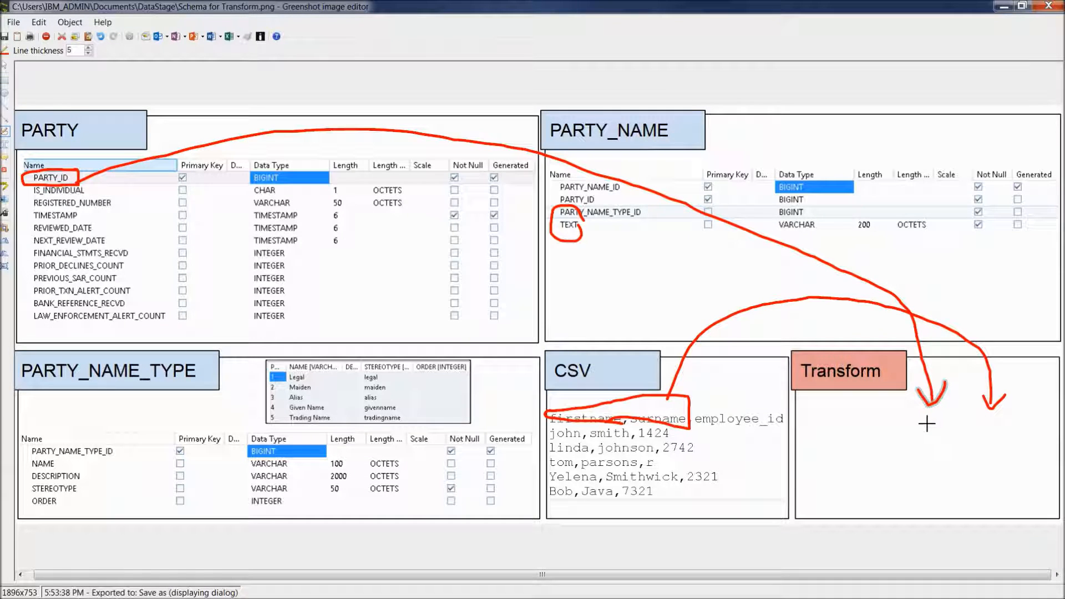
pyautogui.moveTo(932, 419); pyautogui.dragTo(932, 442)
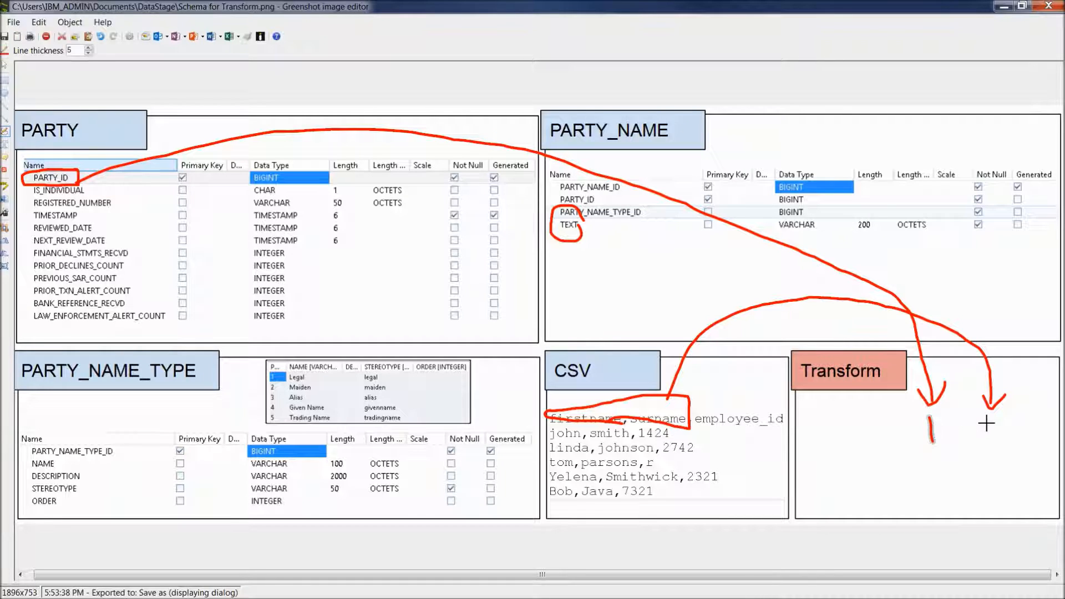
pyautogui.moveTo(993, 428); pyautogui.dragTo(1005, 438)
pyautogui.moveTo(1014, 418)
pyautogui.mouseDown()
pyautogui.moveTo(1042, 333)
pyautogui.moveTo(860, 179)
pyautogui.moveTo(725, 139)
pyautogui.moveTo(733, 162)
pyautogui.mouseUp()
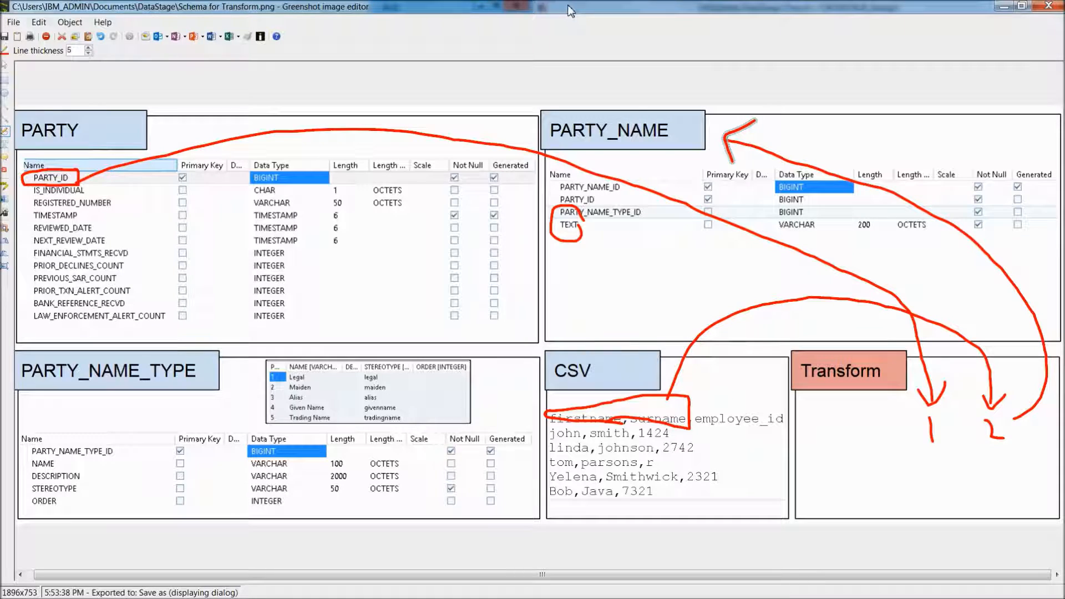
# - Undo every freehand mark of the PARTY_NAME mapping to clear the schema image
pyautogui.hotkey('ctrl', 'z')
pyautogui.hotkey('ctrl', 'z')
pyautogui.hotkey('ctrl', 'z')
pyautogui.hotkey('ctrl', 'z')
pyautogui.hotkey('ctrl', 'z')
pyautogui.hotkey('ctrl', 'z')
pyautogui.hotkey('ctrl', 'z')
pyautogui.hotkey('ctrl', 'z')
pyautogui.hotkey('ctrl', 'z')
pyautogui.hotkey('ctrl', 'z')
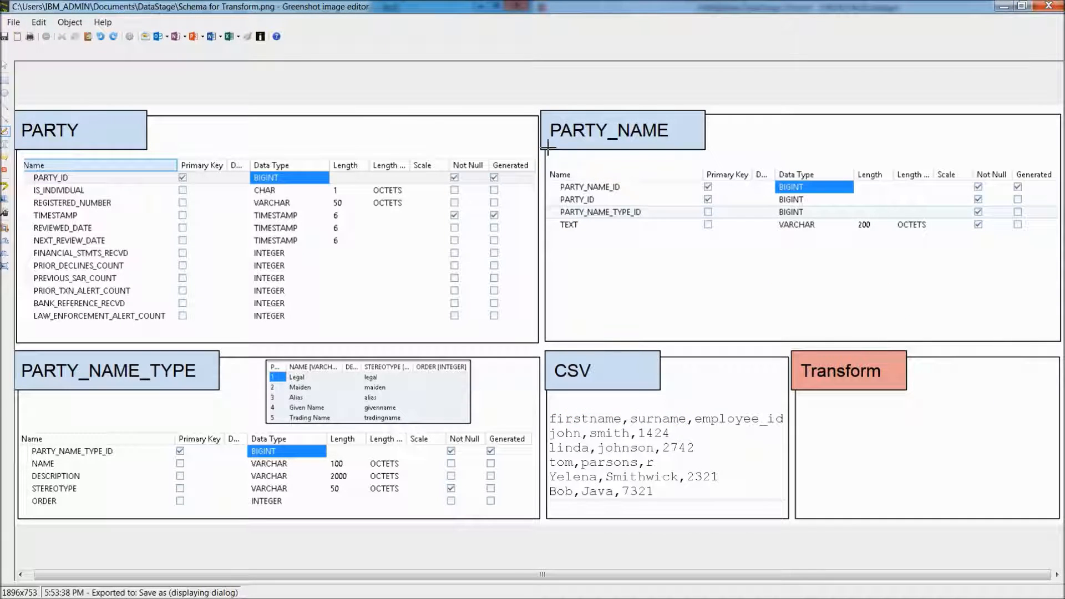
# - Outline the first employee_id value in the CSV, link it to REGISTERED_NUMBER in PARTY, and draw an arrow from PARTY_ID to Transform
pyautogui.moveTo(672, 424)
pyautogui.mouseDown()
pyautogui.moveTo(645, 426)
pyautogui.moveTo(638, 446)
pyautogui.moveTo(674, 449)
pyautogui.moveTo(679, 422)
pyautogui.mouseUp()
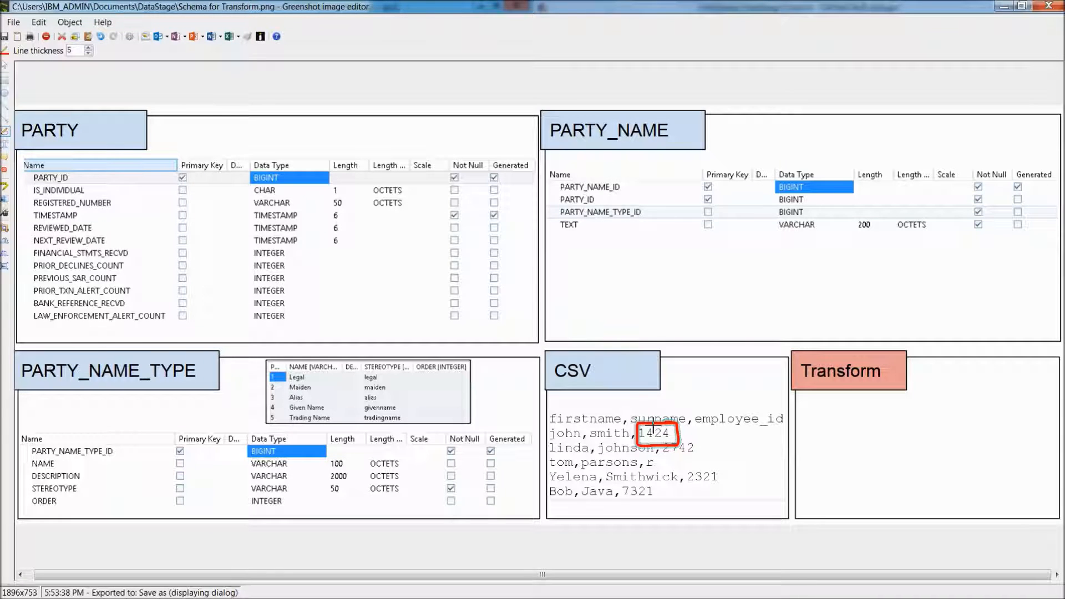
pyautogui.moveTo(654, 425)
pyautogui.mouseDown()
pyautogui.moveTo(653, 408)
pyautogui.moveTo(380, 198)
pyautogui.moveTo(191, 131)
pyautogui.moveTo(162, 134)
pyautogui.mouseUp()
pyautogui.hotkey('ctrl', 'z')
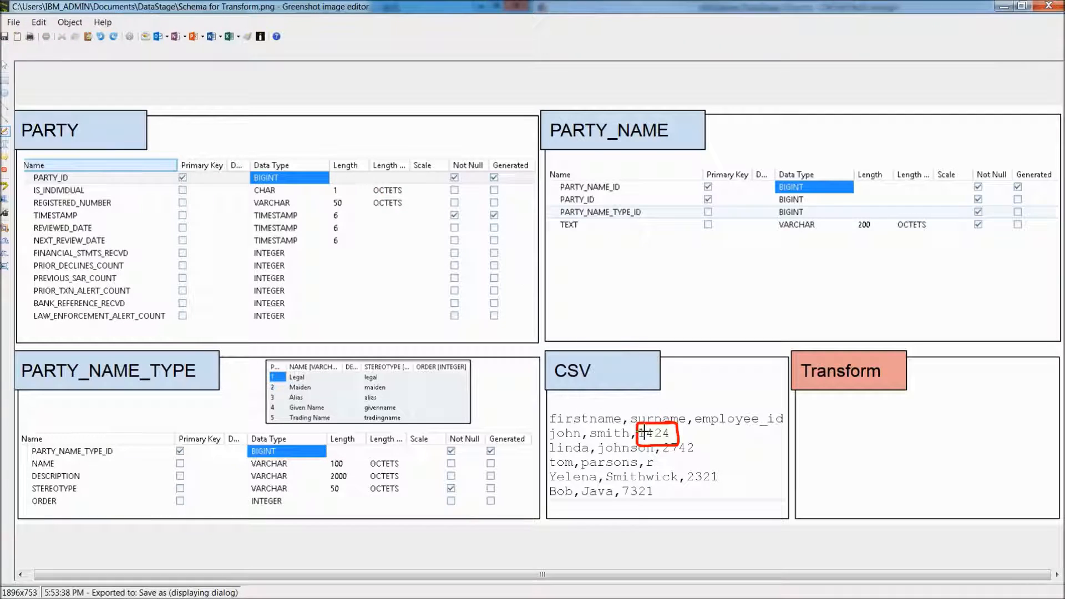
pyautogui.moveTo(646, 428)
pyautogui.mouseDown()
pyautogui.moveTo(632, 408)
pyautogui.moveTo(416, 298)
pyautogui.moveTo(115, 212)
pyautogui.moveTo(91, 191)
pyautogui.moveTo(20, 193)
pyautogui.moveTo(25, 220)
pyautogui.moveTo(131, 210)
pyautogui.moveTo(130, 193)
pyautogui.mouseUp()
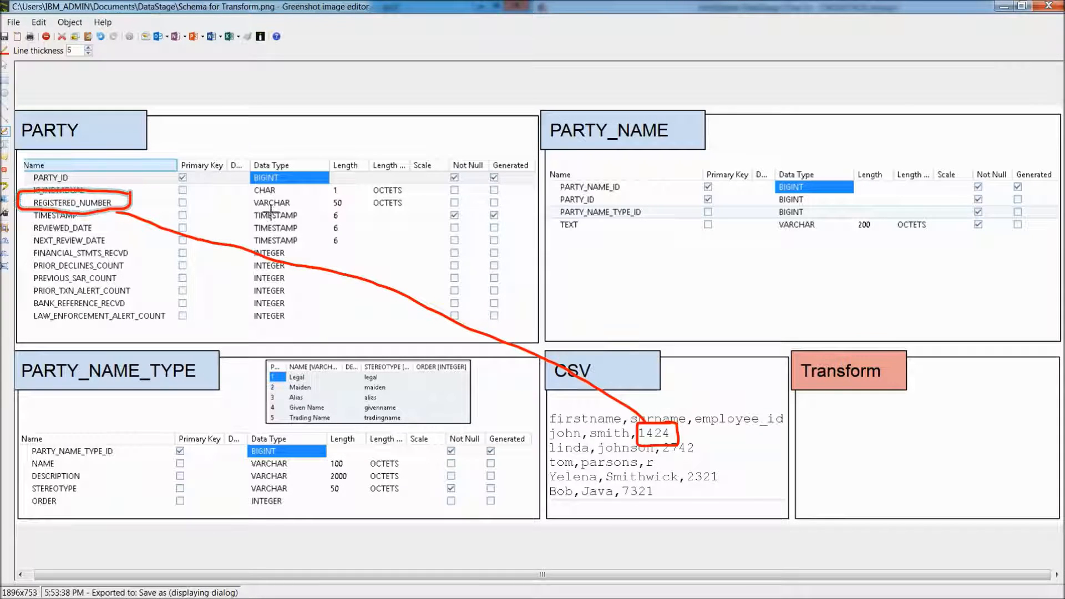
pyautogui.moveTo(72, 167)
pyautogui.mouseDown()
pyautogui.moveTo(26, 182)
pyautogui.moveTo(56, 187)
pyautogui.moveTo(80, 172)
pyautogui.moveTo(66, 166)
pyautogui.mouseUp()
pyautogui.moveTo(67, 166)
pyautogui.mouseDown()
pyautogui.moveTo(157, 148)
pyautogui.moveTo(851, 250)
pyautogui.moveTo(930, 412)
pyautogui.moveTo(910, 404)
pyautogui.mouseUp()
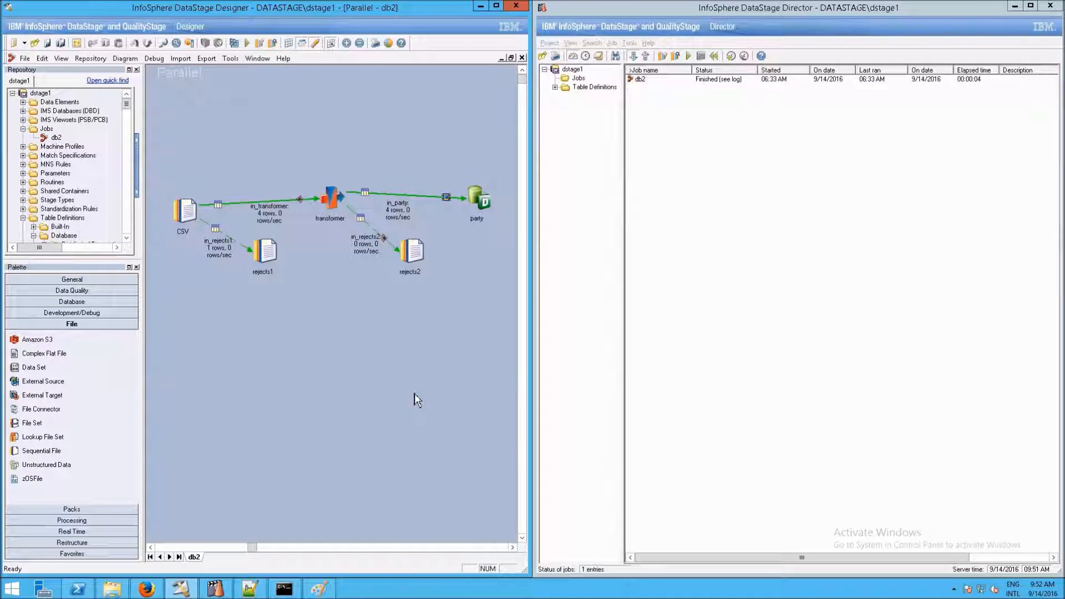
# - In InfoSphere DataStage Designer, save the db2 parallel job under the new name party_name in the Jobs folder
pyautogui.moveTo(164, 156); pyautogui.dragTo(500, 318)
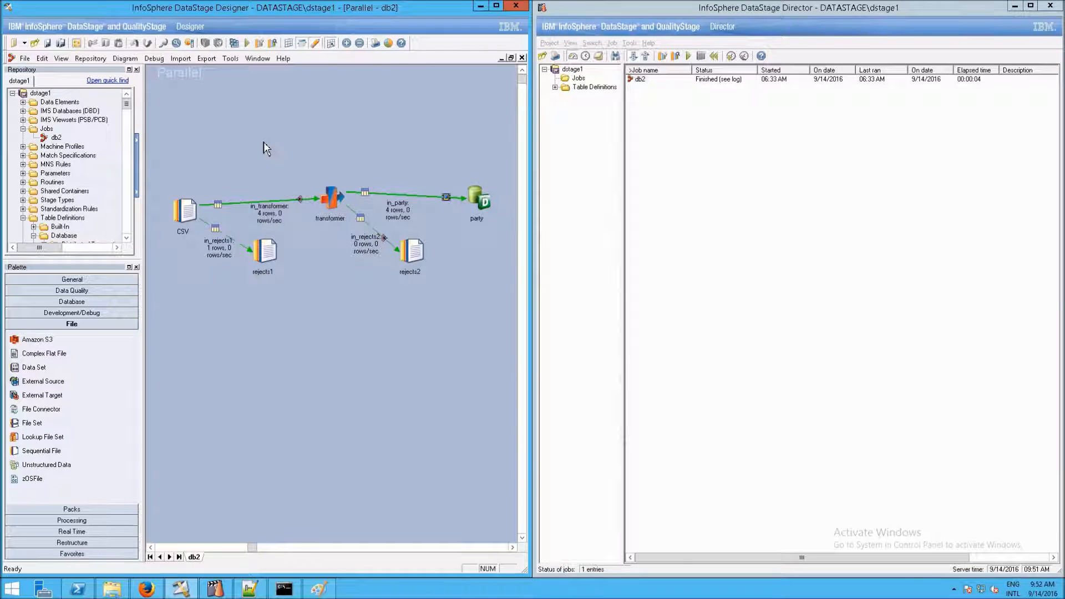
pyautogui.click(26, 59)
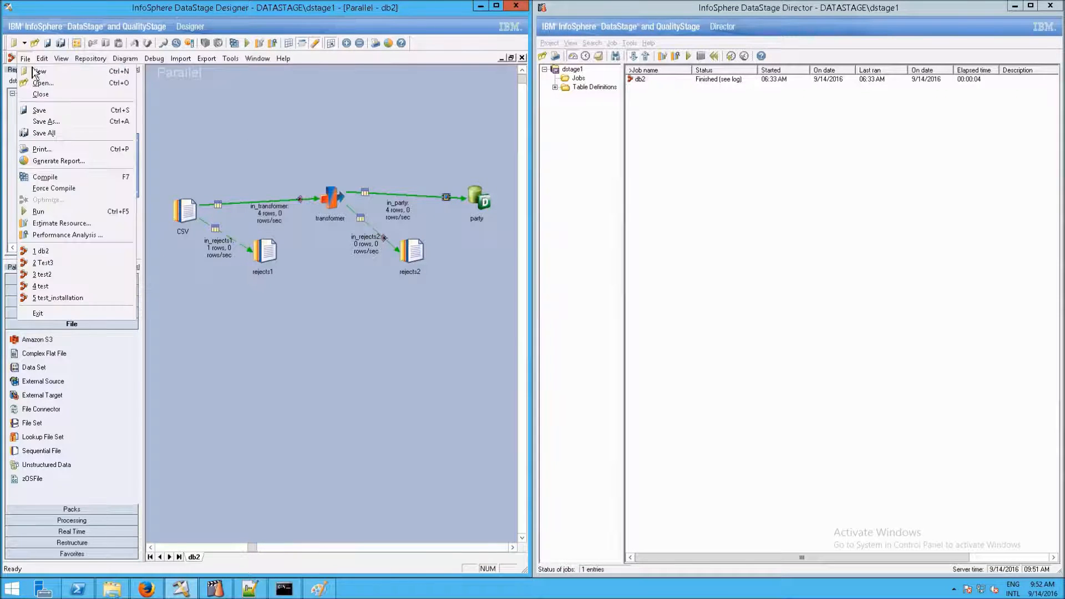
pyautogui.click(74, 122)
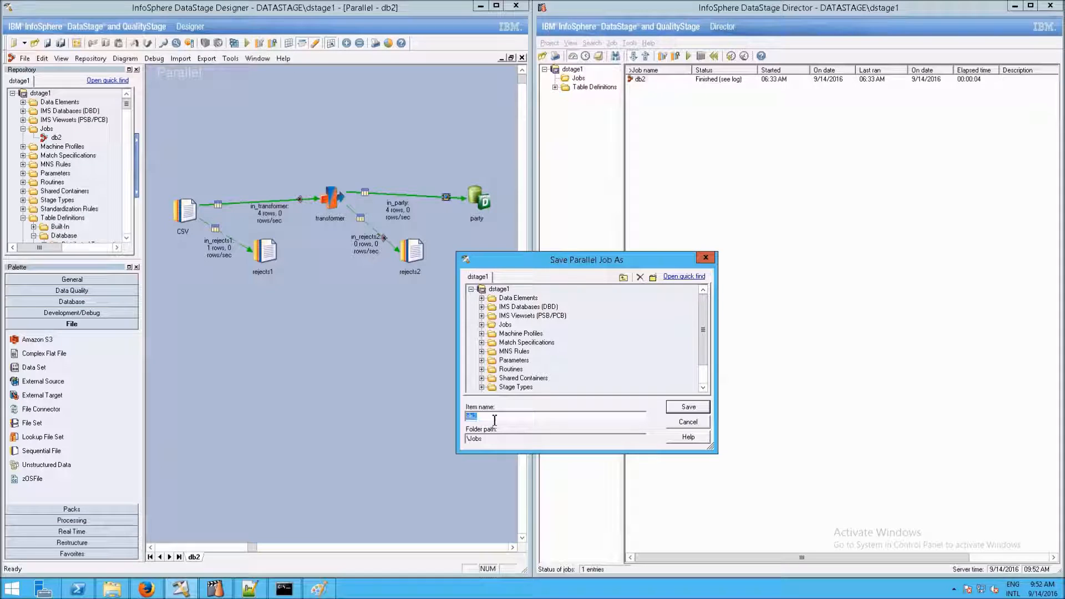
pyautogui.write('party_name')
pyautogui.click(687, 412)
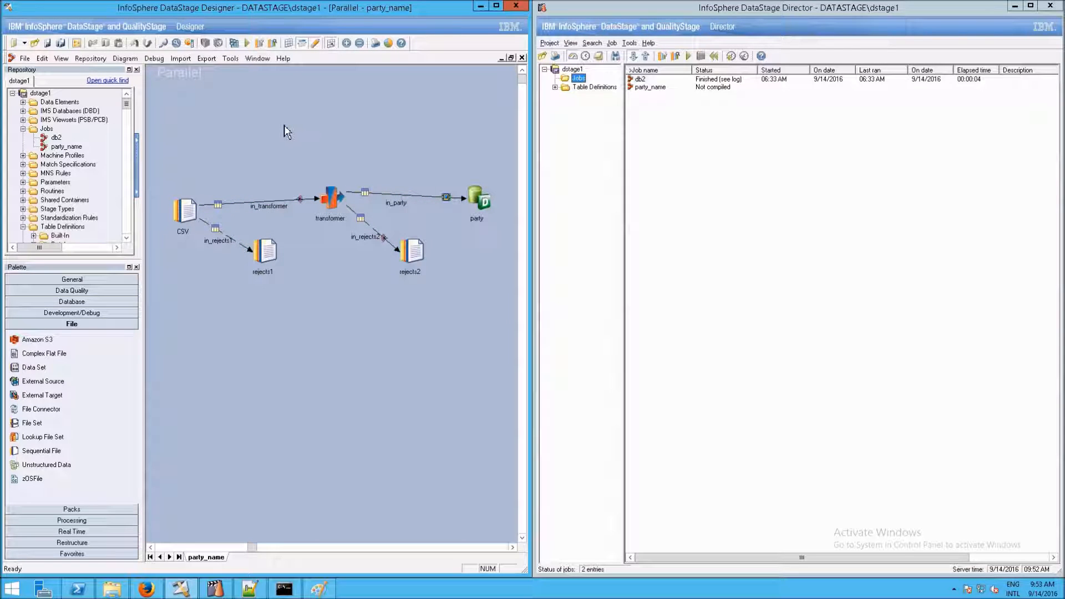
# - Close the party_name job and rename the db2 job in the repository to party
pyautogui.click(58, 140)
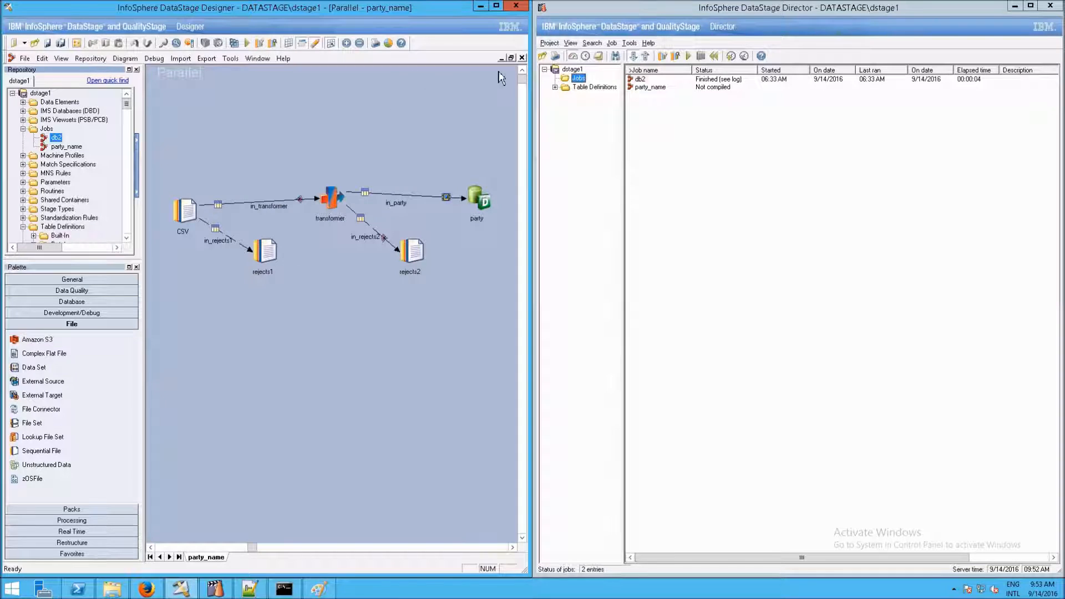
pyautogui.click(522, 57)
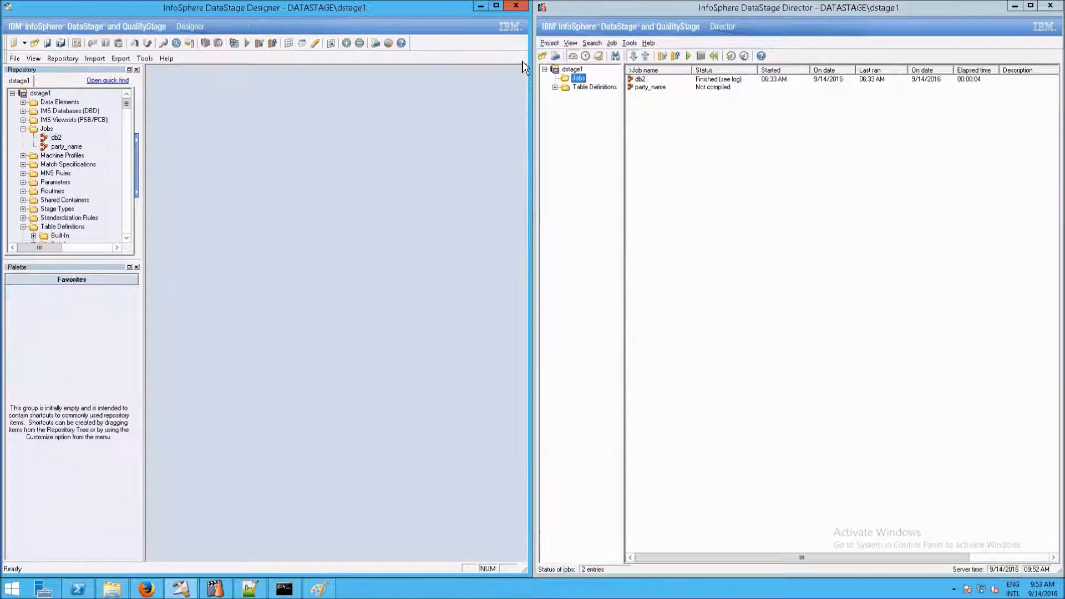
pyautogui.rightClick(56, 139)
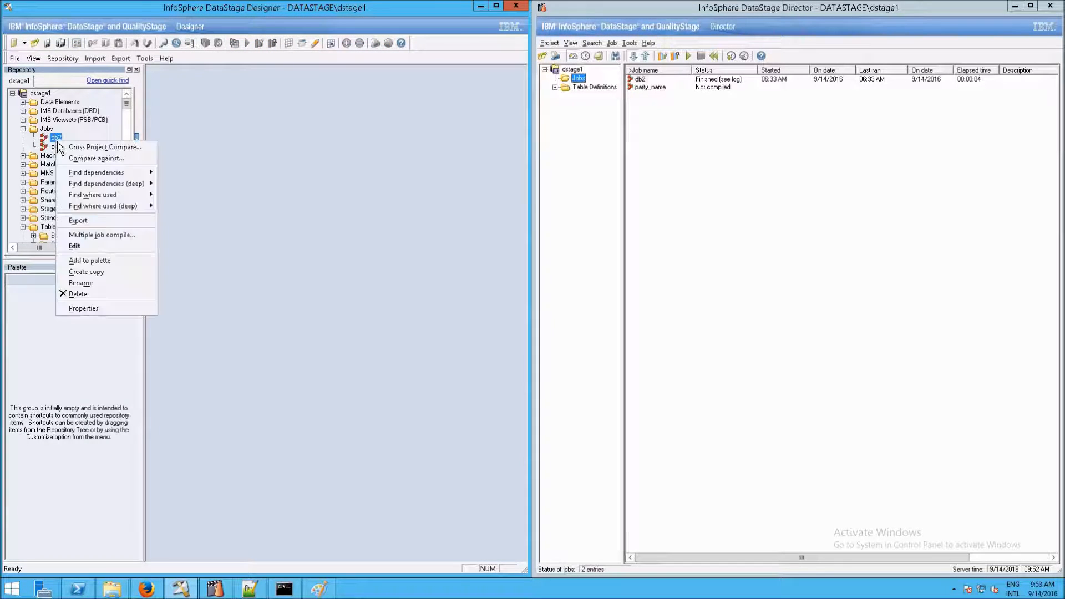
pyautogui.click(86, 272)
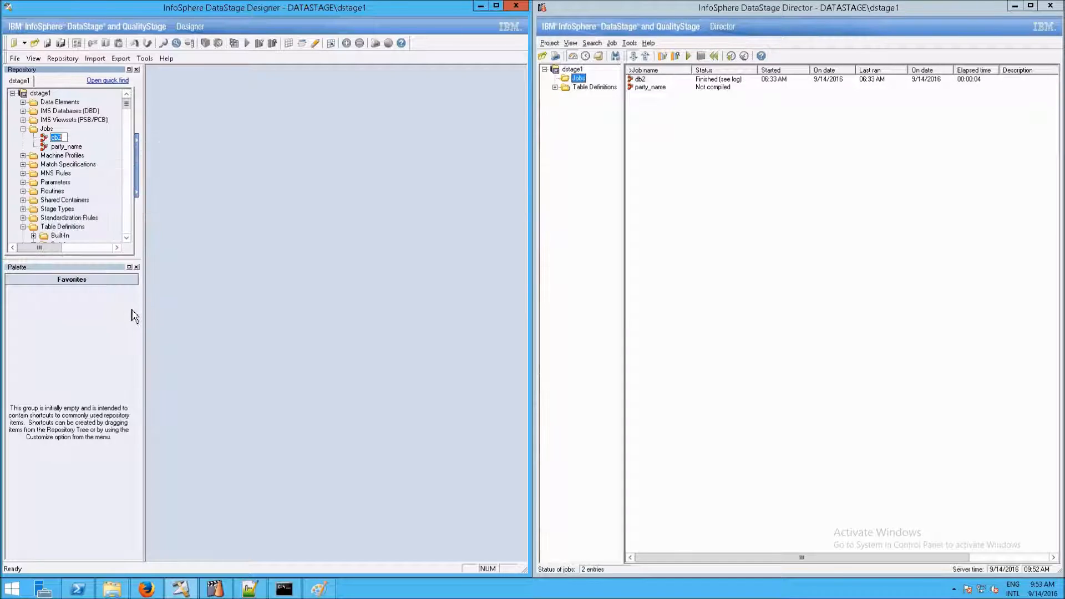
pyautogui.write('party')
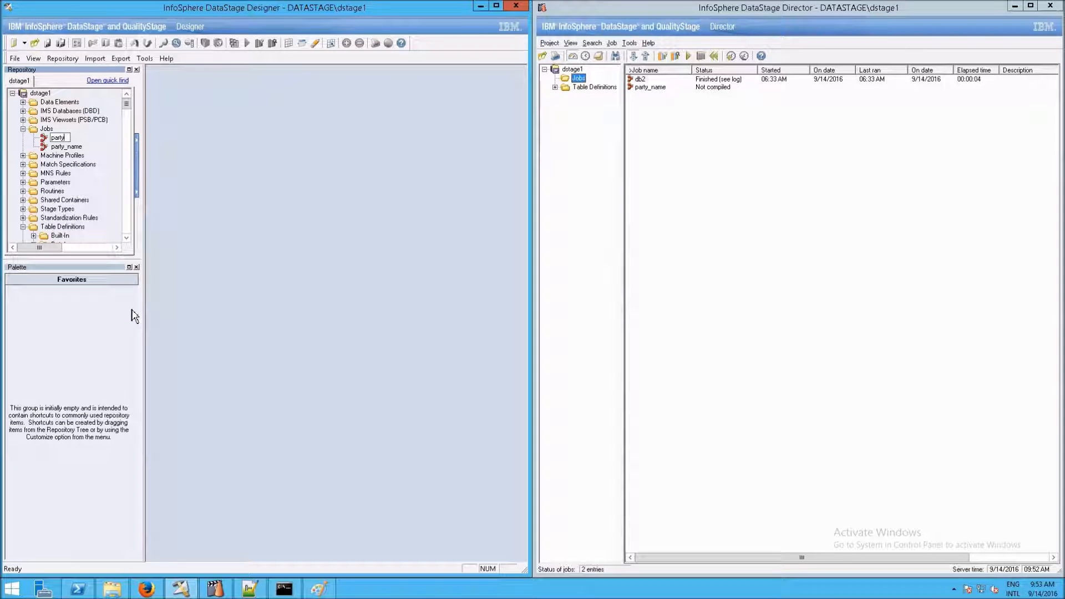
pyautogui.press('Escape')
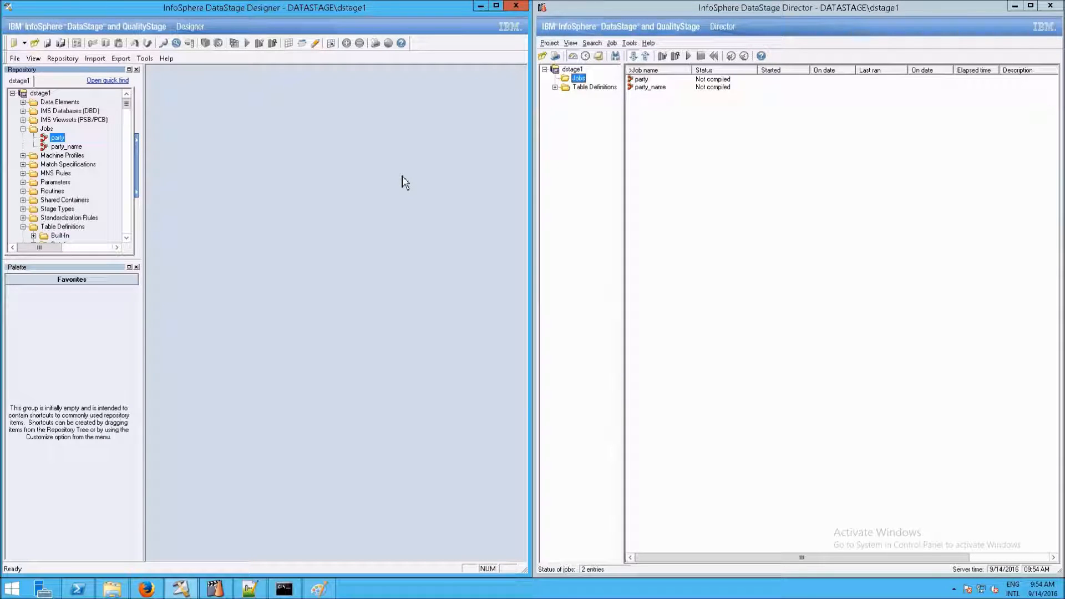
# - Create a new sequence job and maximize its design window
pyautogui.click(15, 59)
pyautogui.click(29, 71)
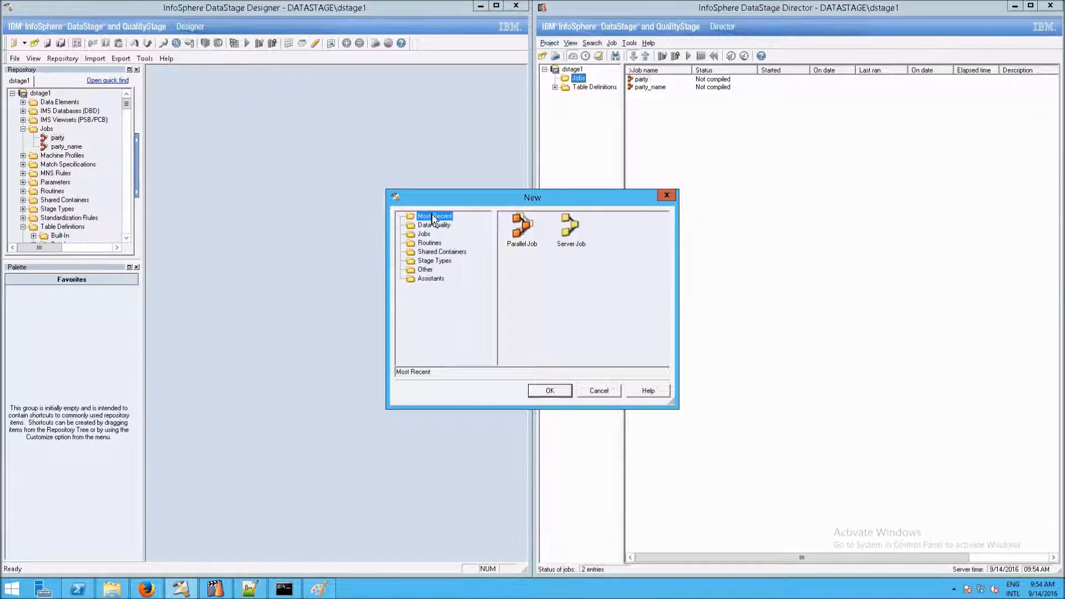
pyautogui.click(425, 234)
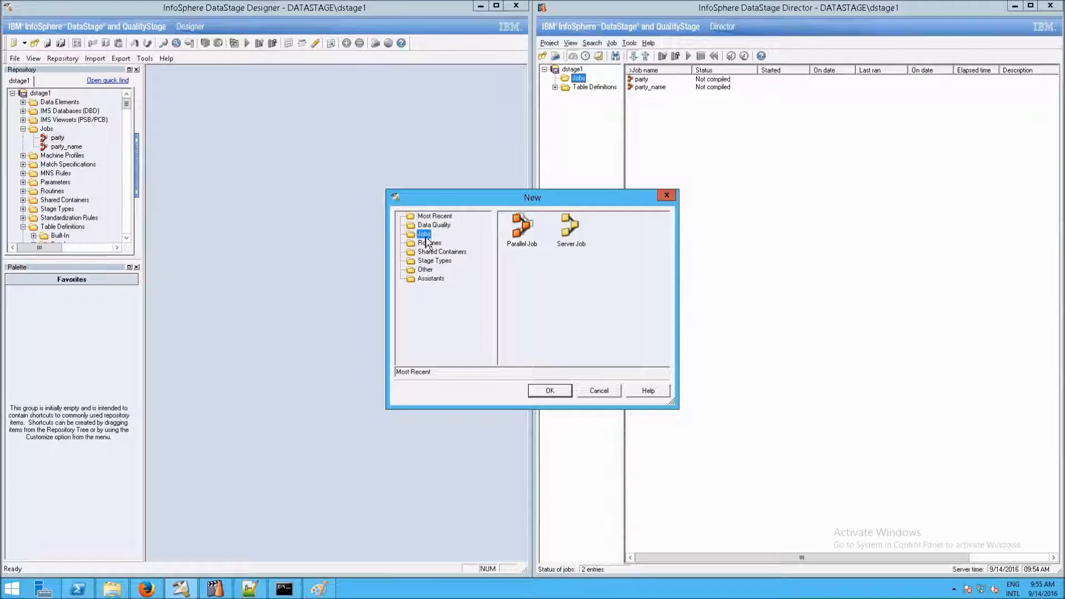
pyautogui.click(572, 228)
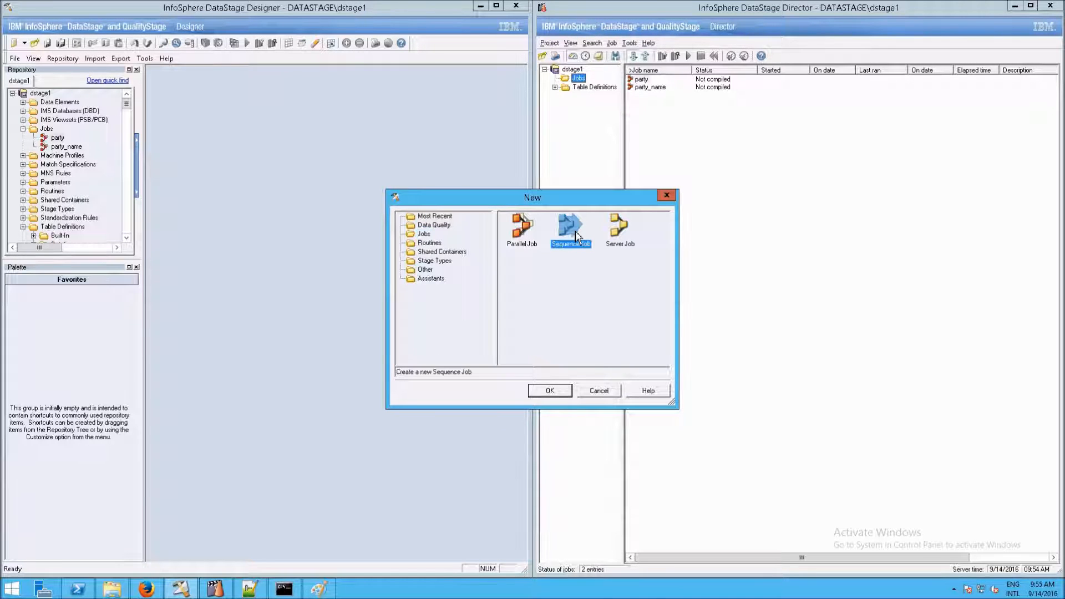
pyautogui.click(567, 392)
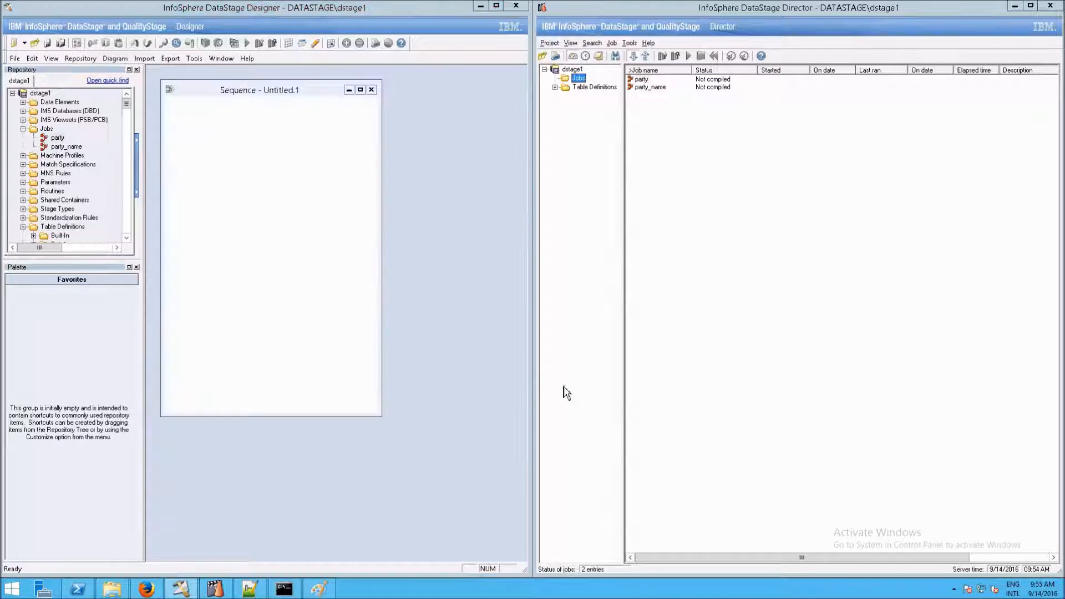
pyautogui.click(360, 90)
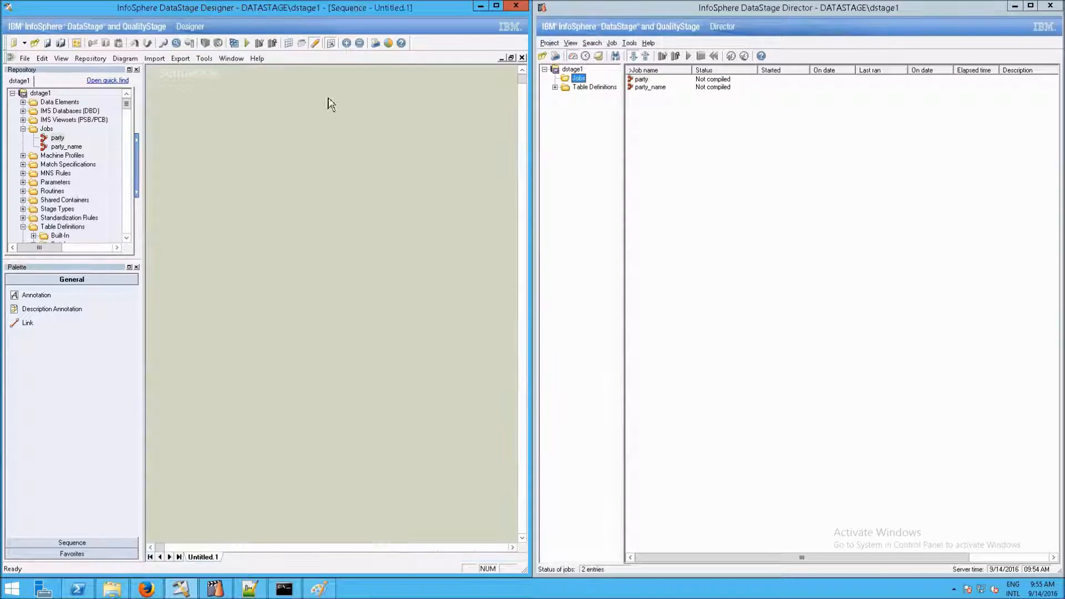
# - Add the party and party_name jobs to the sequence canvas as job activities, with party_name to the right of party and aligned with it
pyautogui.moveTo(58, 137); pyautogui.dragTo(211, 152)
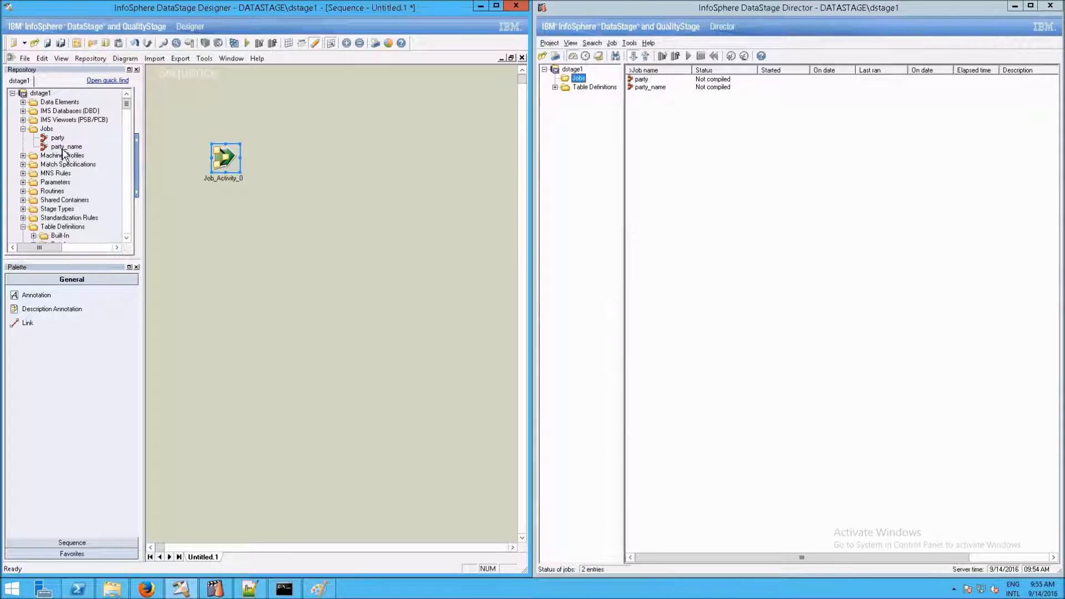
pyautogui.moveTo(61, 149); pyautogui.dragTo(383, 157)
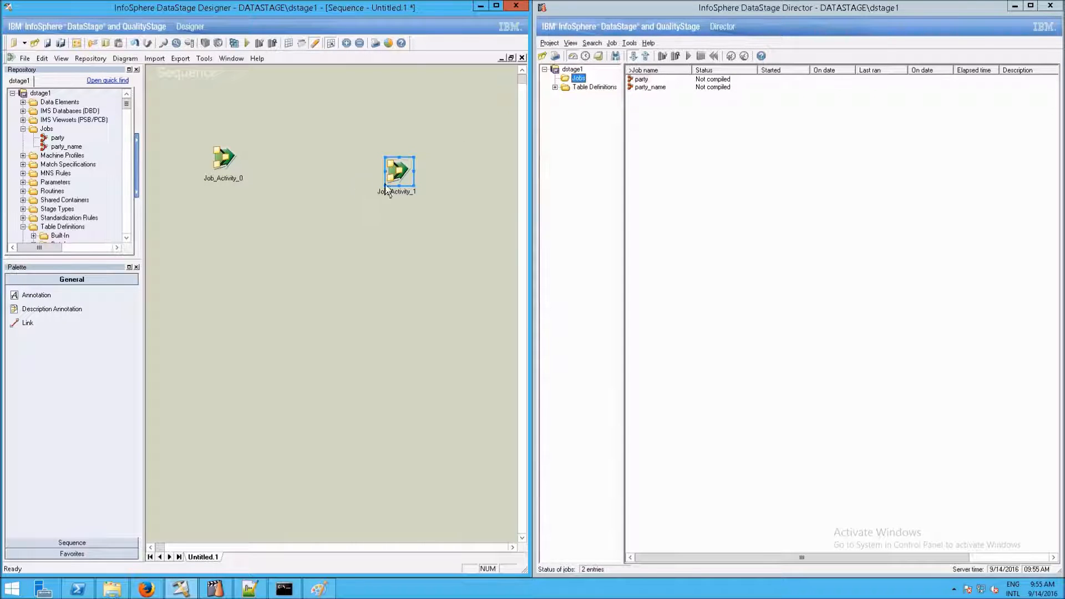
pyautogui.moveTo(399, 180); pyautogui.dragTo(395, 166)
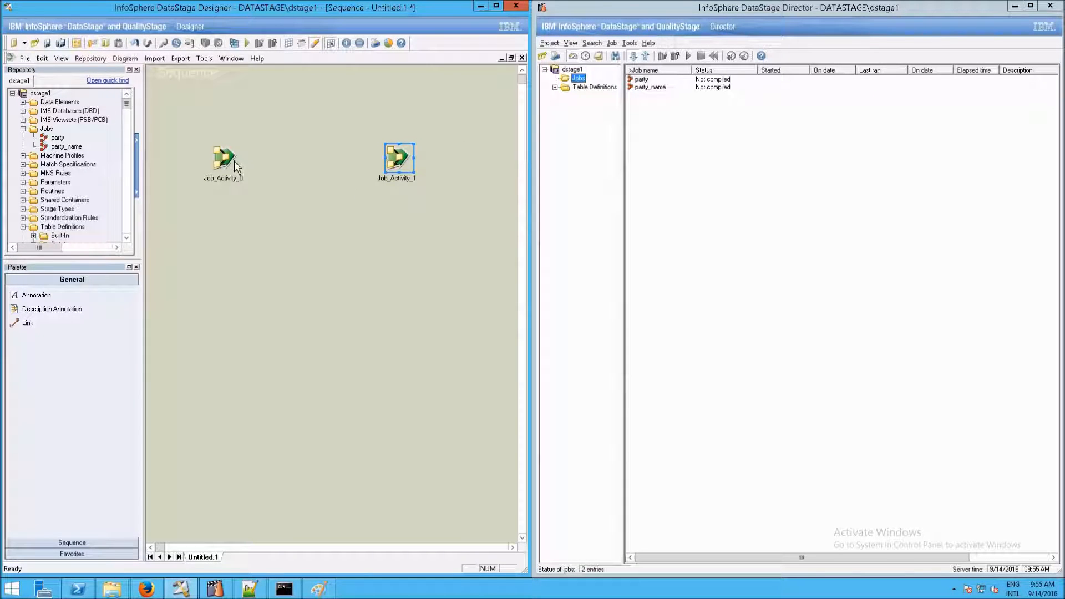
# - Link the party job activity to the party_name job activity on the sequence canvas
pyautogui.moveTo(231, 162); pyautogui.dragTo(408, 162)
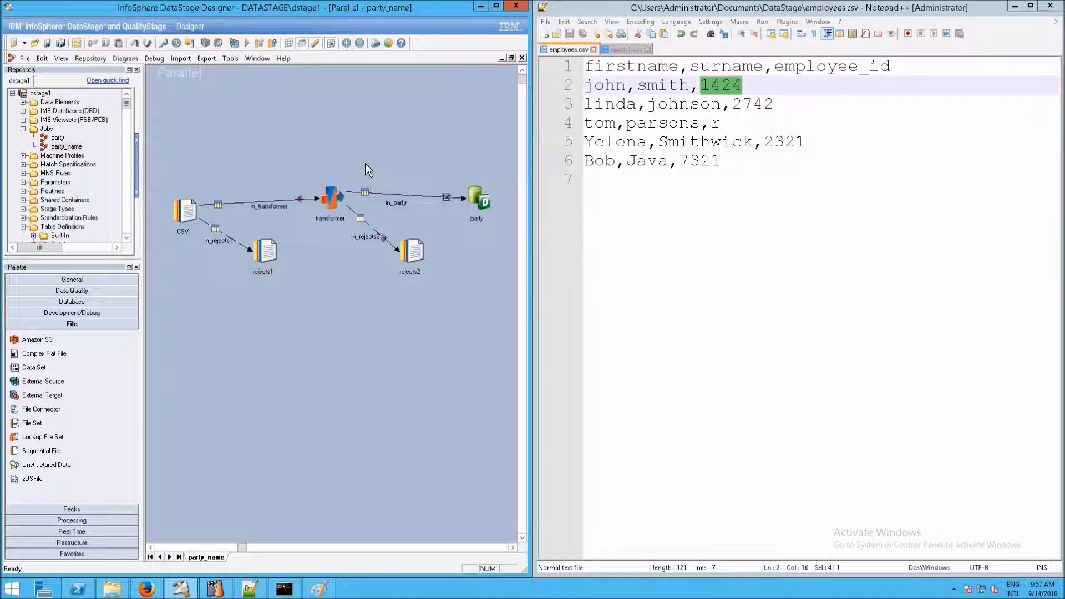
# - In the party_name parallel job, rename the DB2 target stage to party_name
pyautogui.click(477, 200)
pyautogui.rightClick(477, 201)
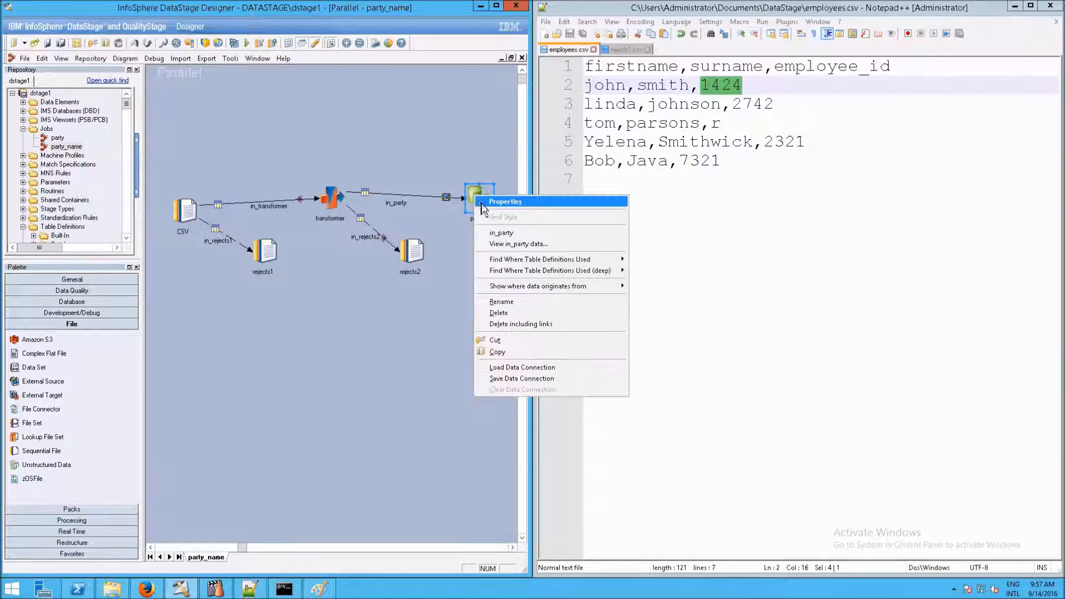
pyautogui.click(514, 304)
pyautogui.press('Right')
pyautogui.write('_n')
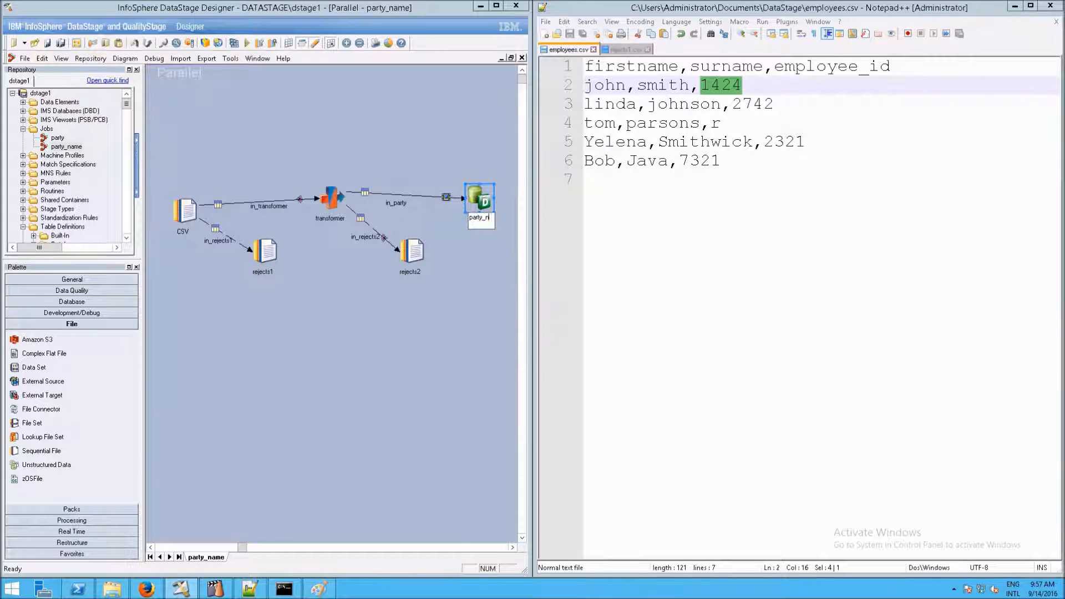
pyautogui.write('ame')
pyautogui.press('Return')
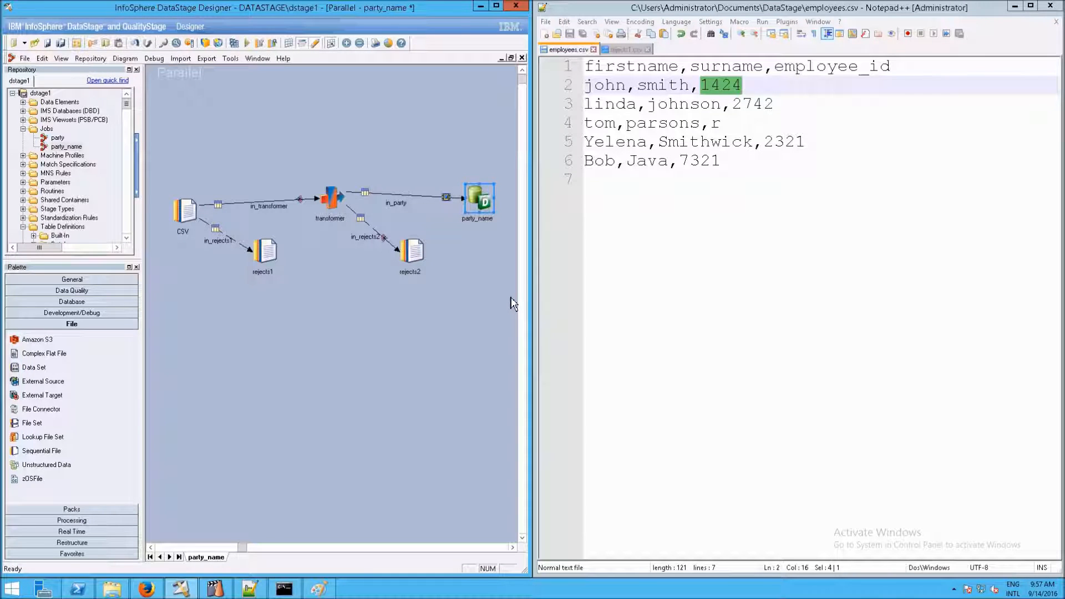
# - Rename the link between the transformer and the DB2 target stage to in_party_name
pyautogui.rightClick(400, 206)
pyautogui.click(410, 214)
pyautogui.press('Right')
pyautogui.write('_name')
pyautogui.press('Return')
# - Set the table name in the party_name DB2 connector's usage properties to cffact.party_name
pyautogui.doubleClick(488, 198)
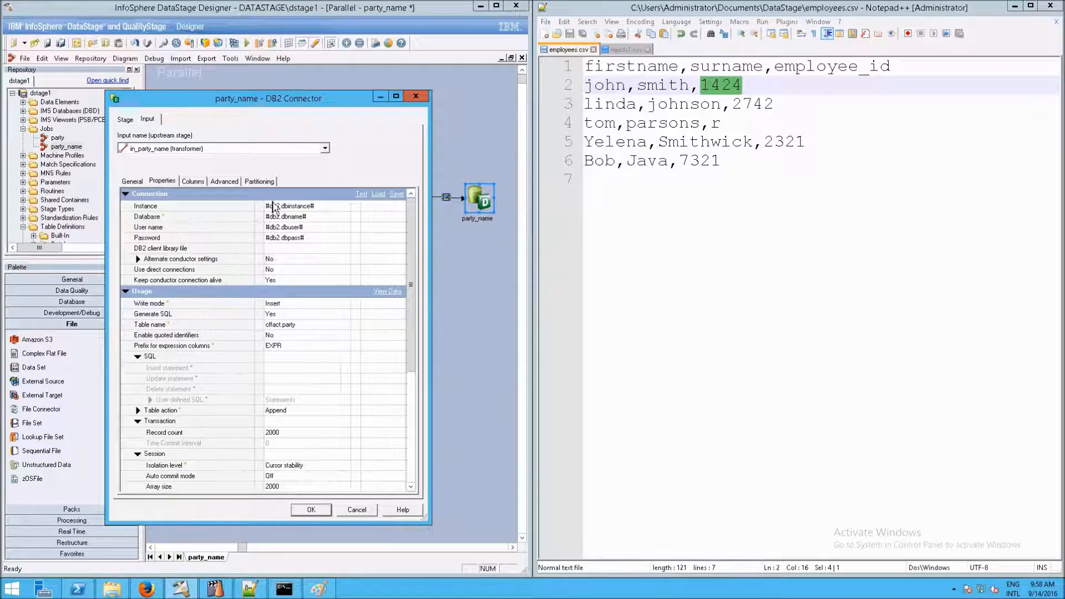
pyautogui.click(319, 325)
pyautogui.write('_name')
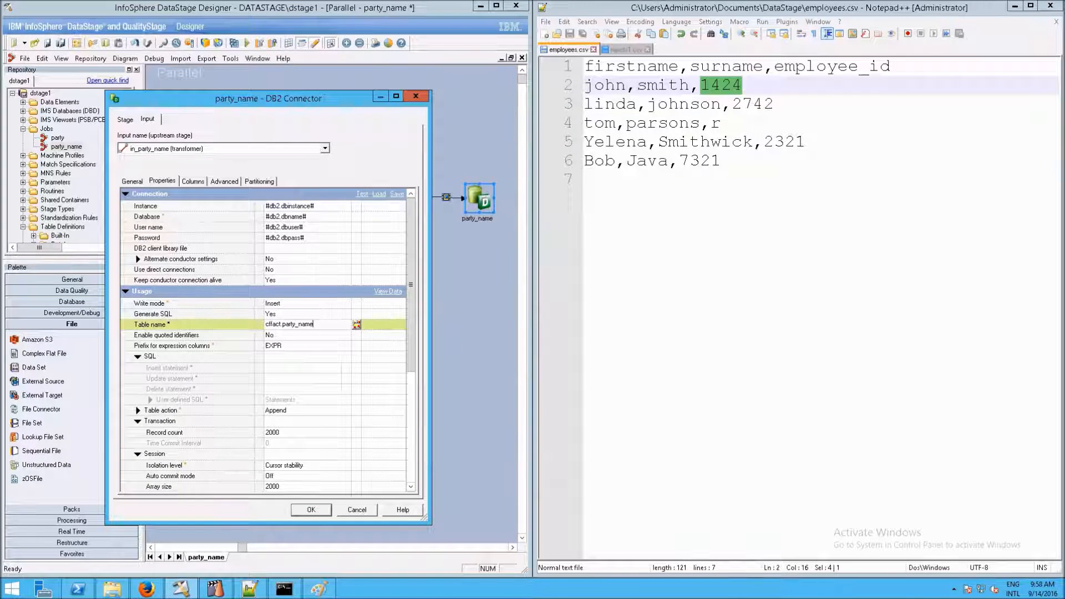
pyautogui.hotkey('ctrl', 'a')
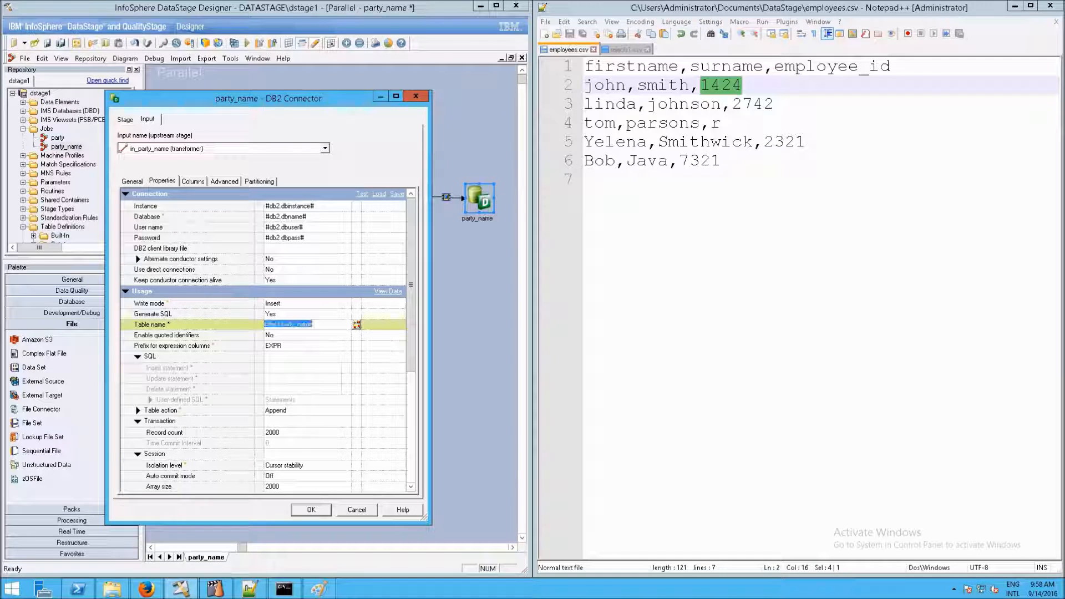
# - Delete the REGISTERED_NUMBER row from the DB2 connector's input column definitions
pyautogui.click(194, 183)
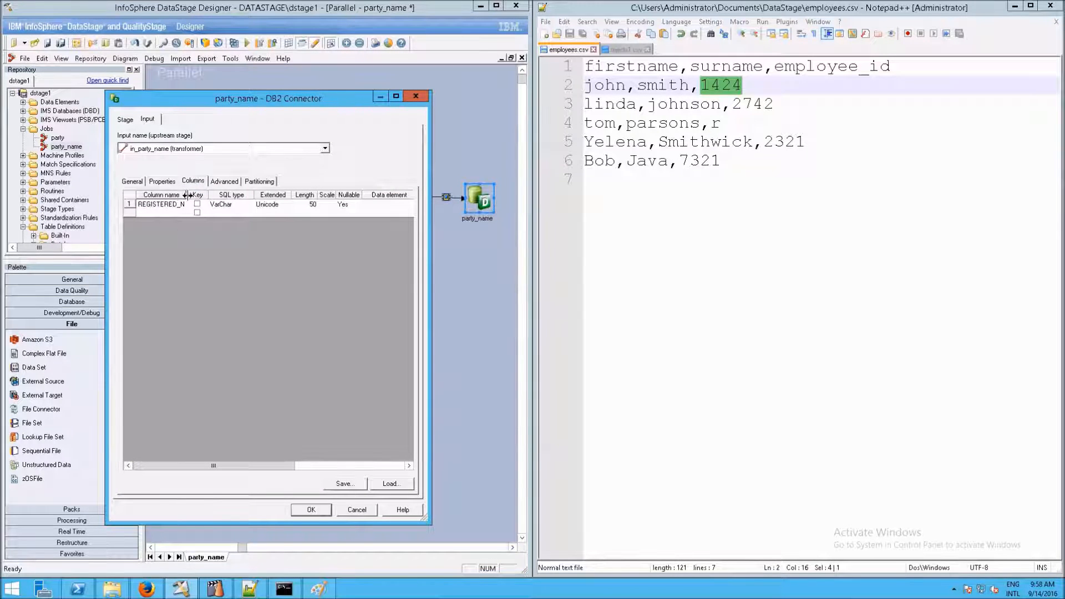
pyautogui.moveTo(186, 196); pyautogui.dragTo(208, 195)
pyautogui.click(199, 204)
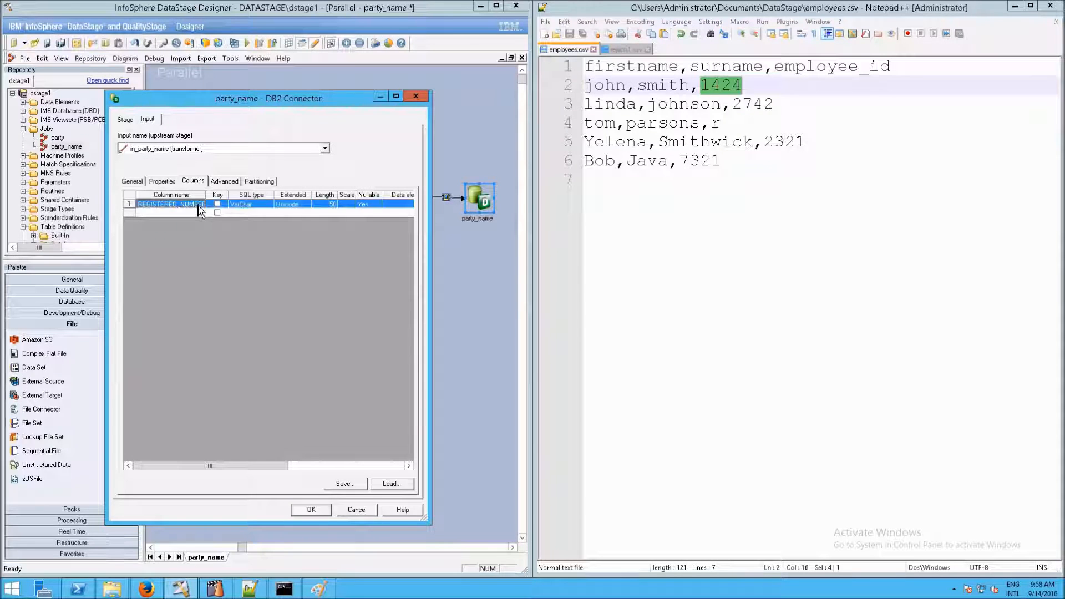
pyautogui.rightClick(198, 203)
pyautogui.click(231, 265)
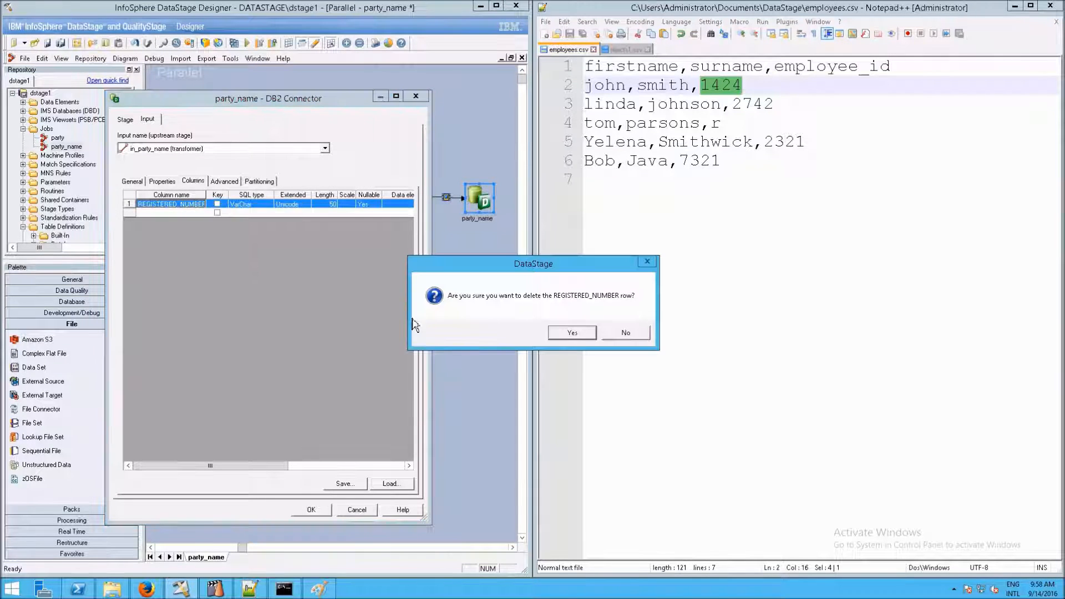
pyautogui.click(555, 333)
# - Load the columns of the CFFACT.PARTY_NAME table definition from the Database folder into the DB2 connector
pyautogui.click(392, 484)
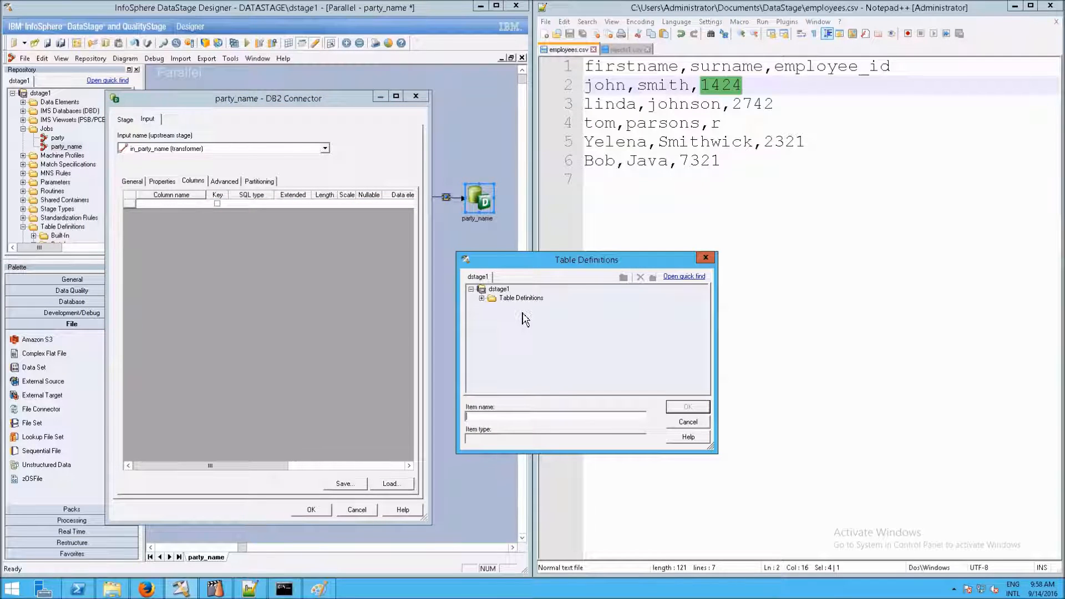
pyautogui.click(503, 300)
pyautogui.press('Right')
pyautogui.press('Down')
pyautogui.press('Down')
pyautogui.press('Right')
pyautogui.press('Down')
pyautogui.press('Down')
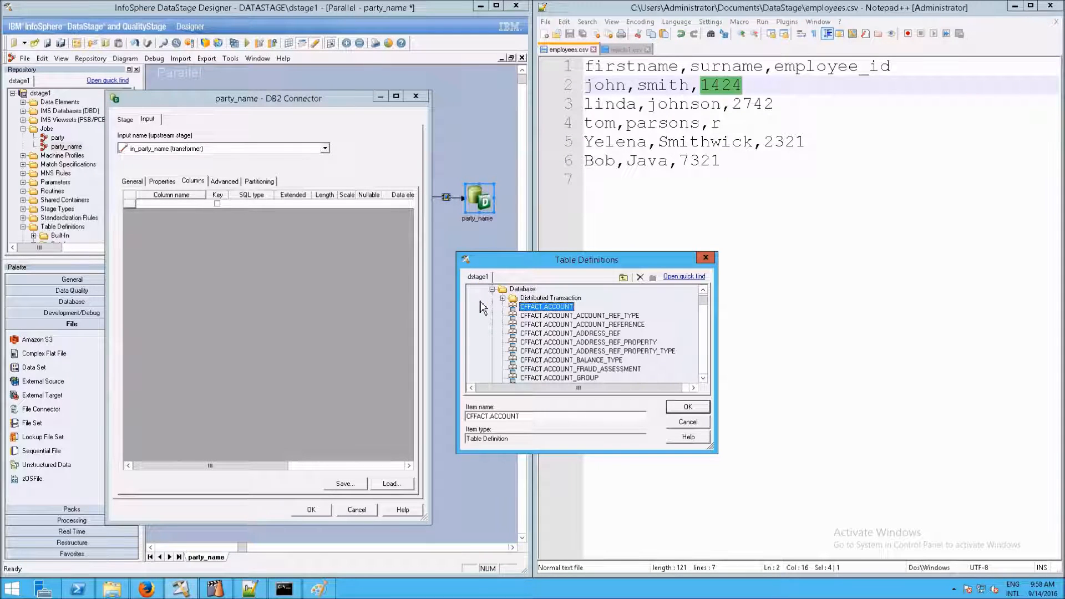
pyautogui.press('Down')
pyautogui.press('Down')
pyautogui.press('Down')
pyautogui.press('Down')
pyautogui.press('Down')
pyautogui.press('Down')
pyautogui.press('Down')
pyautogui.press('Down')
pyautogui.press('Down')
pyautogui.press('Down')
pyautogui.press('Down')
pyautogui.press('Down')
pyautogui.press('Down')
pyautogui.press('Down')
pyautogui.press('Down')
pyautogui.press('Down')
pyautogui.press('Down')
pyautogui.press('Down')
pyautogui.press('Down')
pyautogui.press('Down')
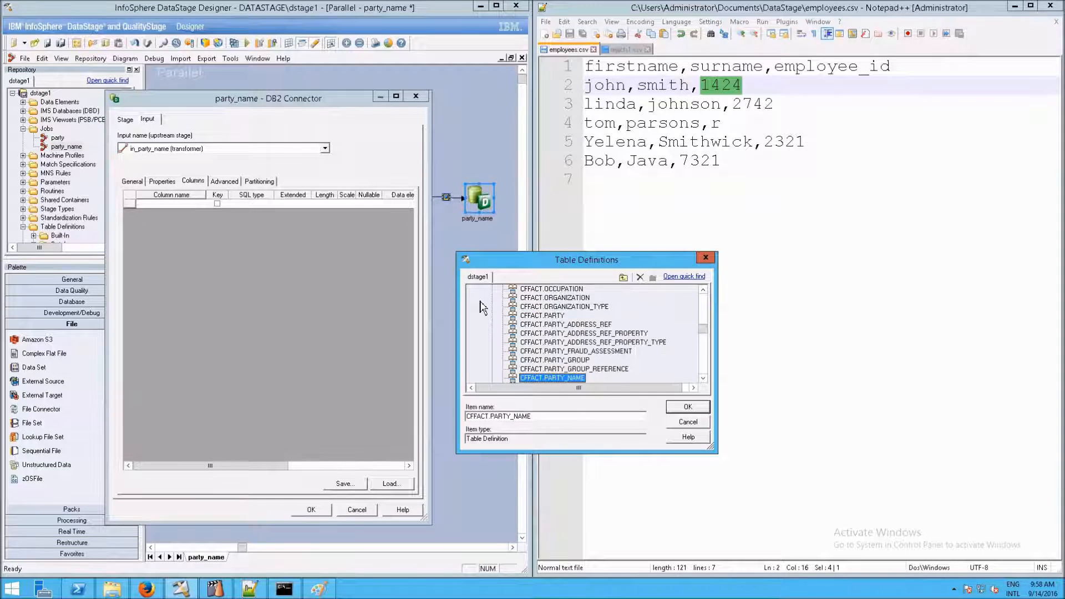
pyautogui.click(687, 408)
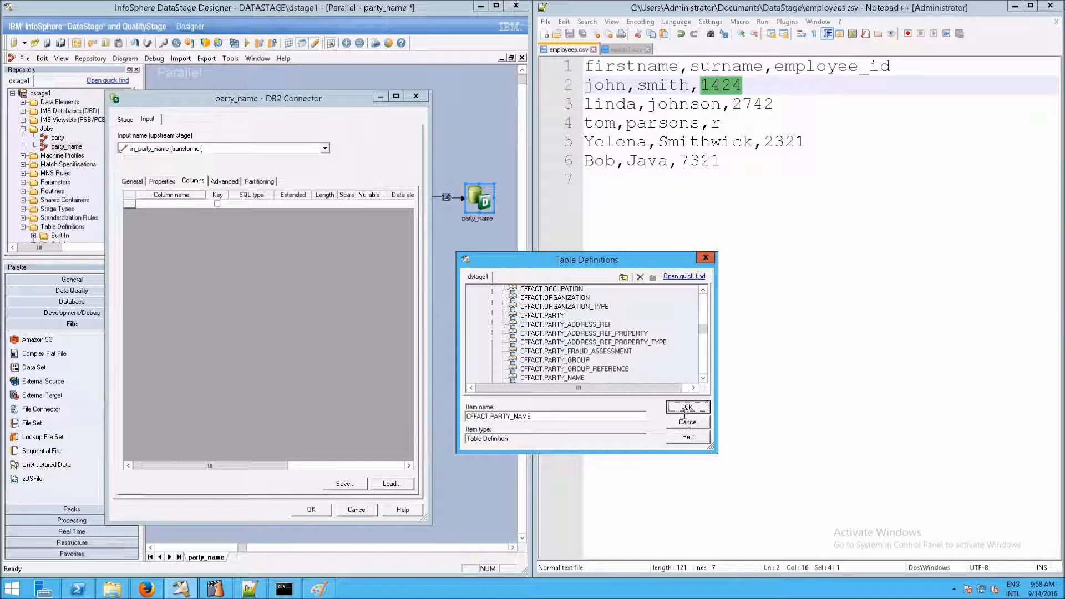
pyautogui.click(660, 222)
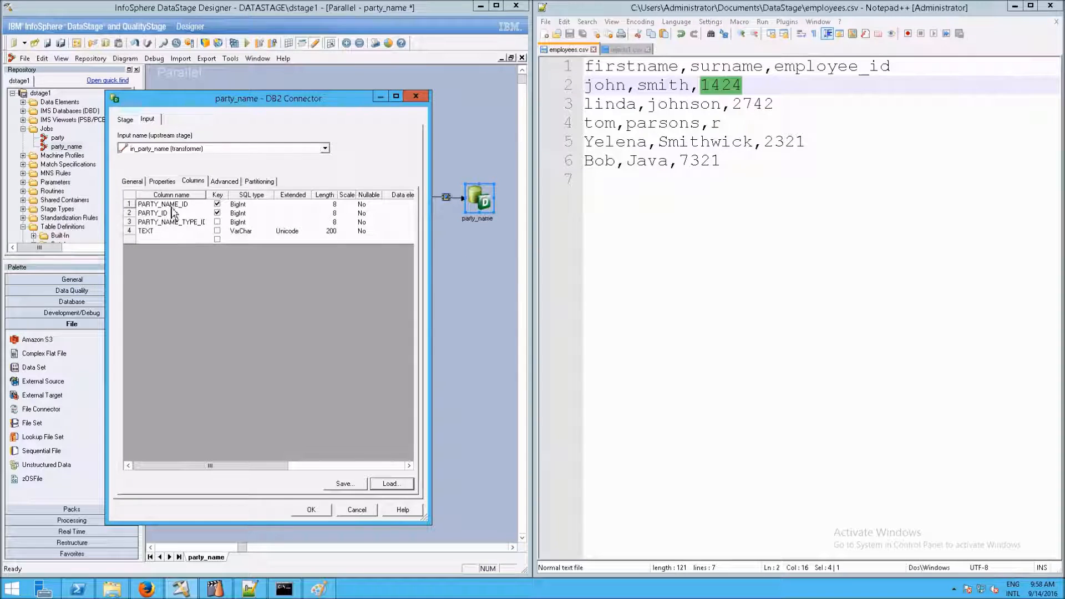
# - Delete the PARTY_NAME_ID row from the connector's loaded column definitions
pyautogui.click(175, 207)
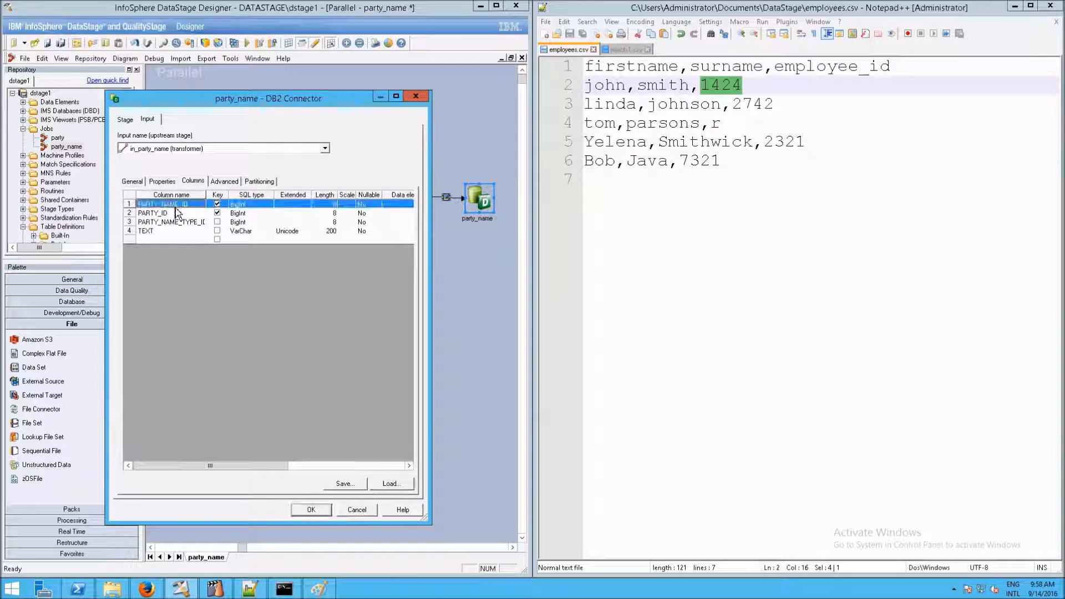
pyautogui.rightClick(178, 211)
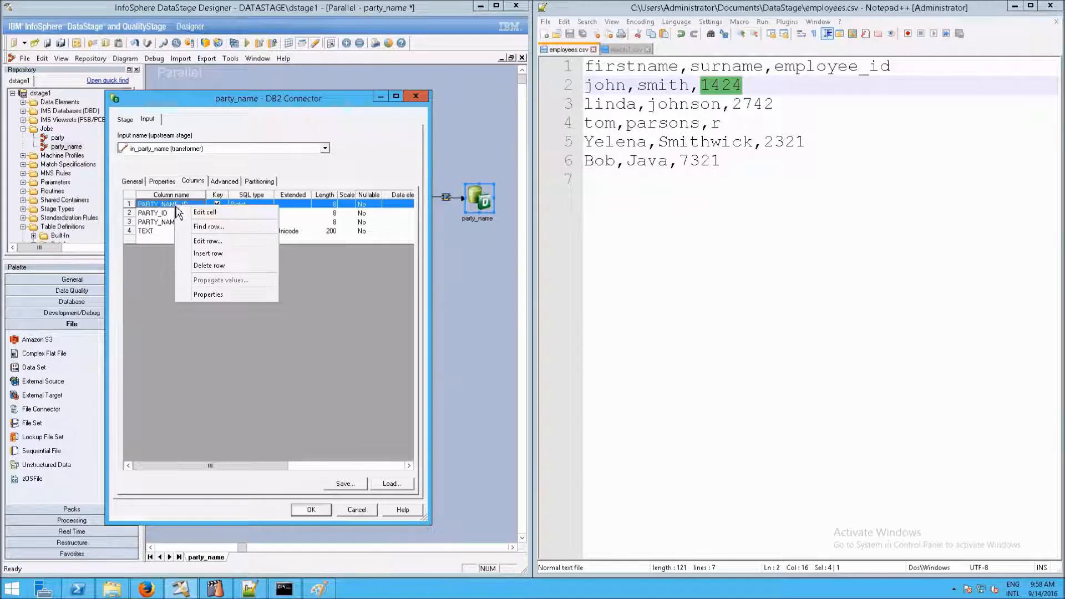
pyautogui.click(207, 268)
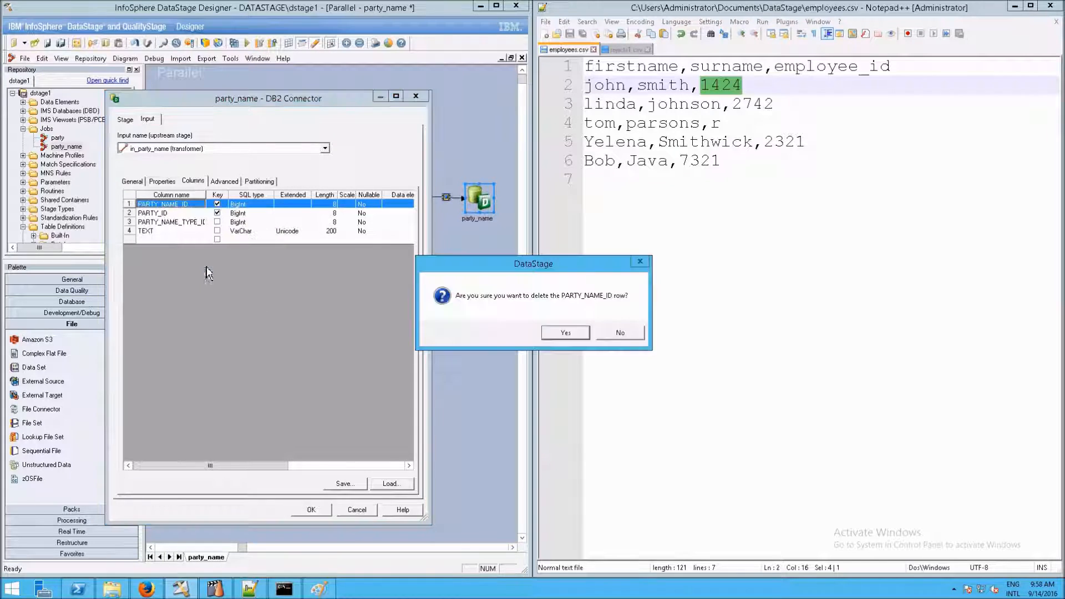
pyautogui.click(558, 334)
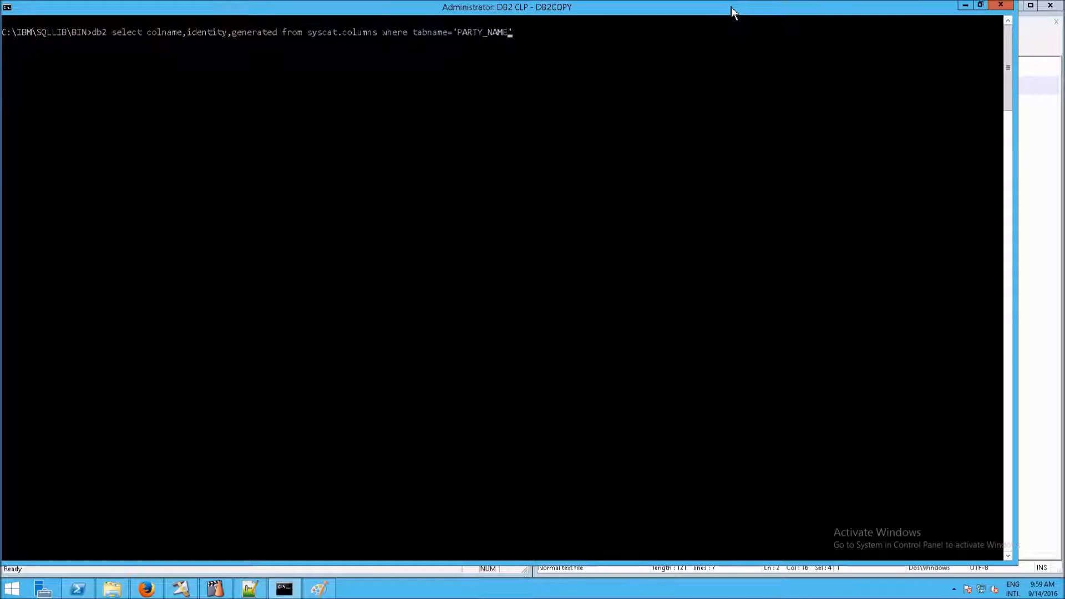
# - In the DB2 command window, query syscat.columns for colname, identity and generated where tabname='PARTY_NAME', and examine the PARTY_NAME_ID row
pyautogui.press('Return')
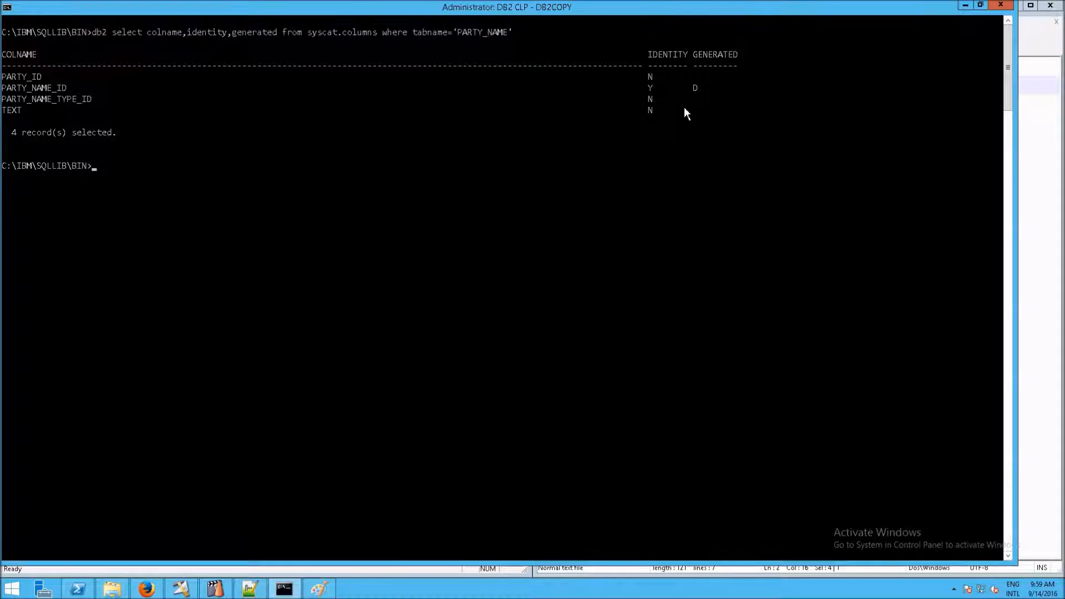
pyautogui.moveTo(707, 87); pyautogui.dragTo(8, 90)
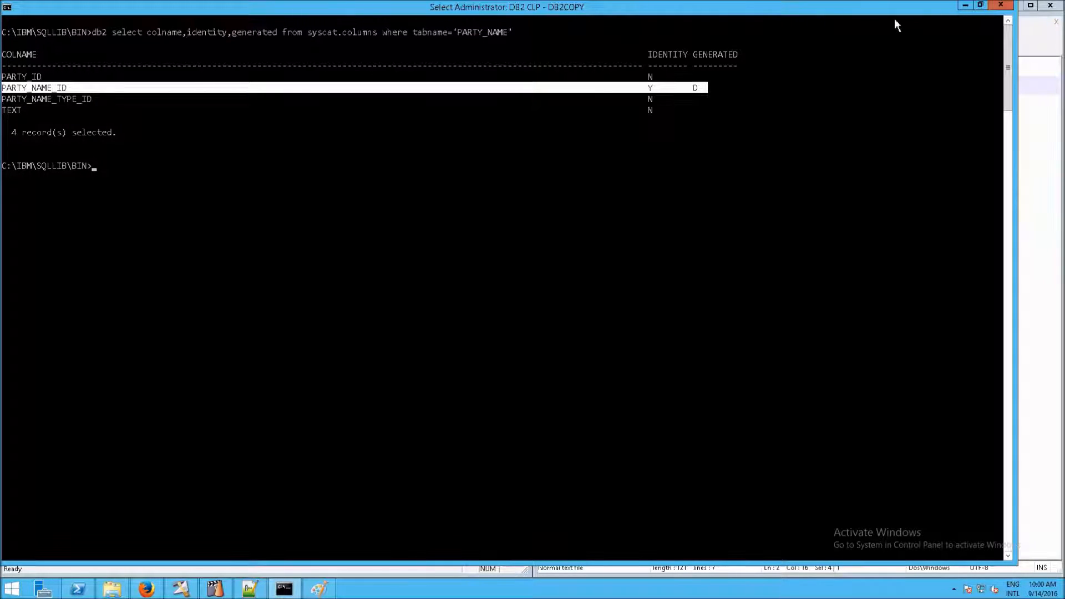
pyautogui.click(965, 6)
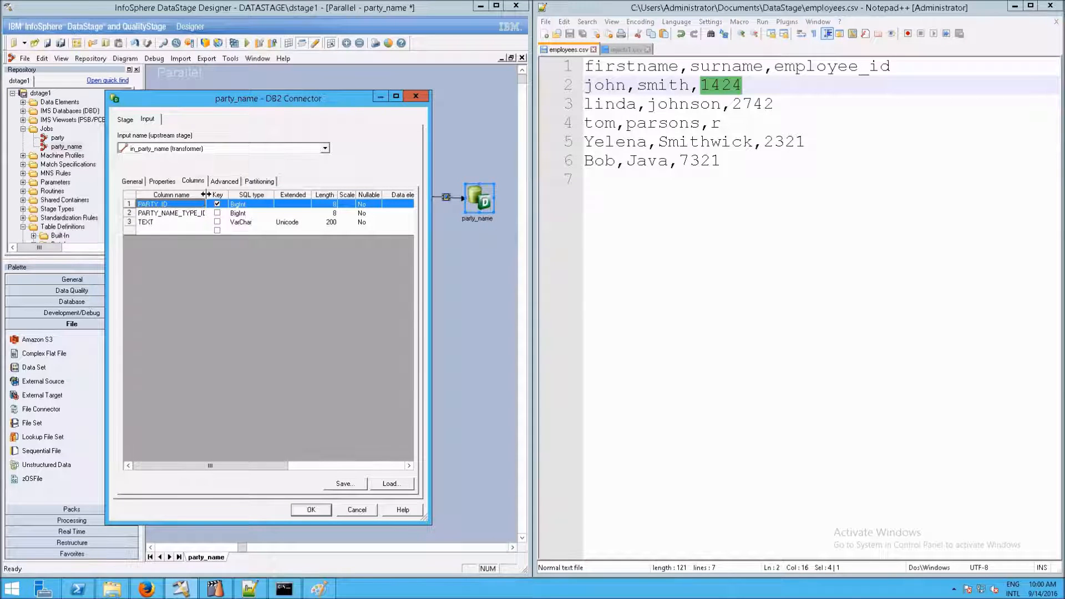
# - In the DB2 connector, widen the Column name field and review the PARTY_NAME_TYPE_ID and PARTY_ID rows
pyautogui.moveTo(217, 195); pyautogui.dragTo(256, 194)
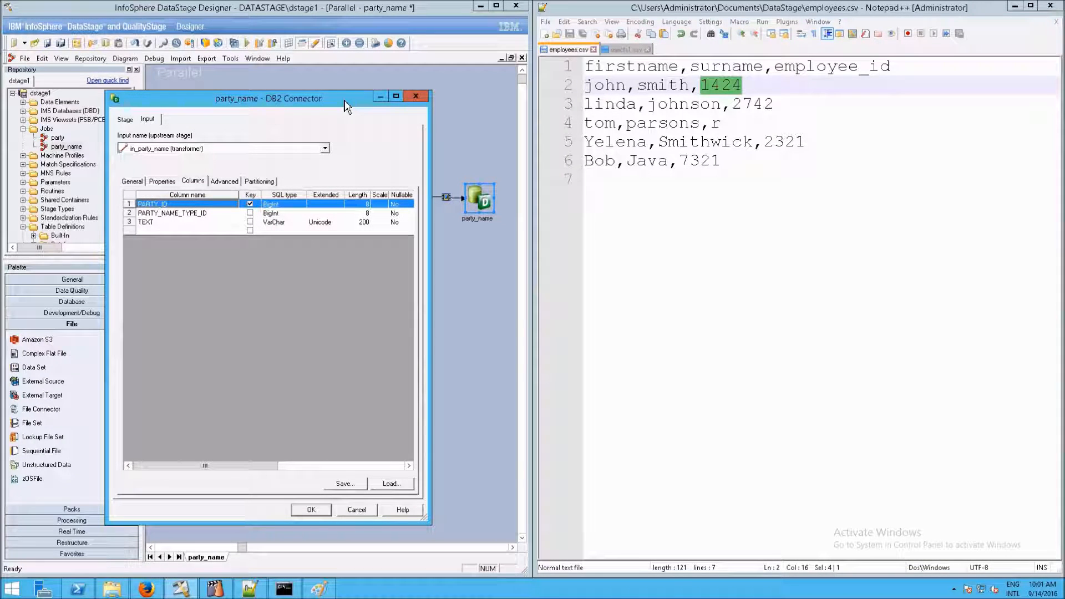
pyautogui.click(229, 214)
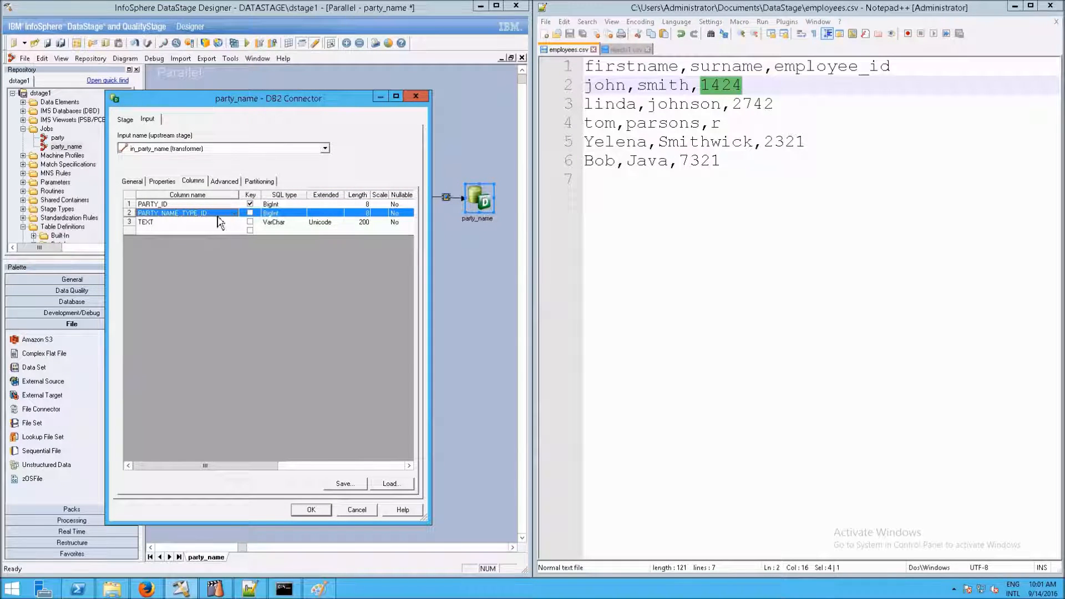
pyautogui.click(217, 208)
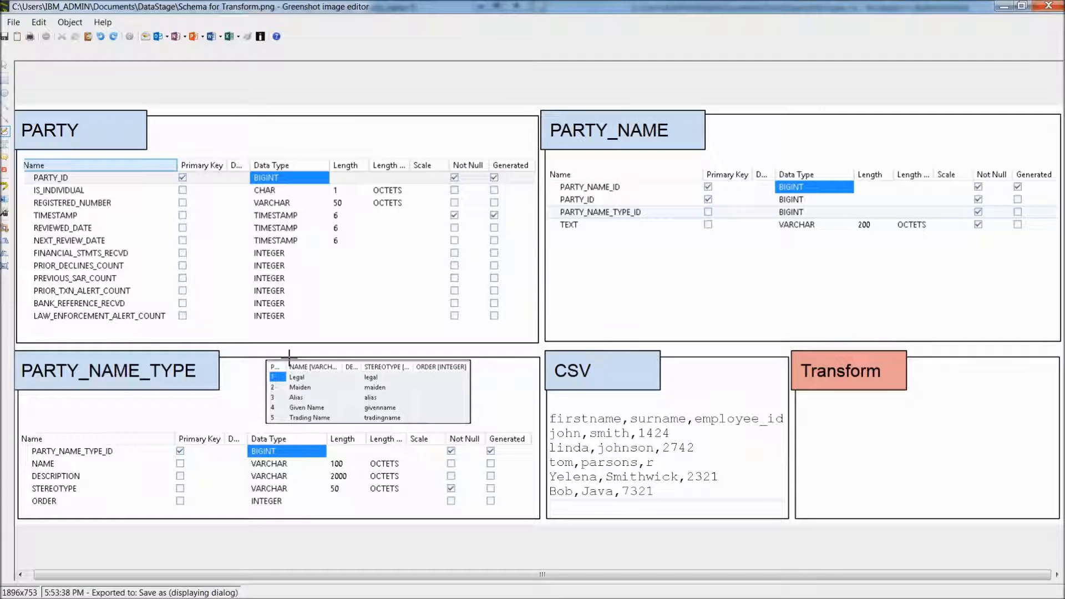
# - On the schema image in Greenshot, circle PARTY_NAME_TYPE_ID freehand in both the PARTY_NAME_TYPE and PARTY_NAME tables
pyautogui.moveTo(128, 445)
pyautogui.mouseDown()
pyautogui.moveTo(25, 445)
pyautogui.moveTo(39, 463)
pyautogui.moveTo(129, 461)
pyautogui.moveTo(126, 452)
pyautogui.mouseUp()
pyautogui.moveTo(496, 443)
pyautogui.mouseDown()
pyautogui.moveTo(477, 456)
pyautogui.moveTo(508, 448)
pyautogui.mouseUp()
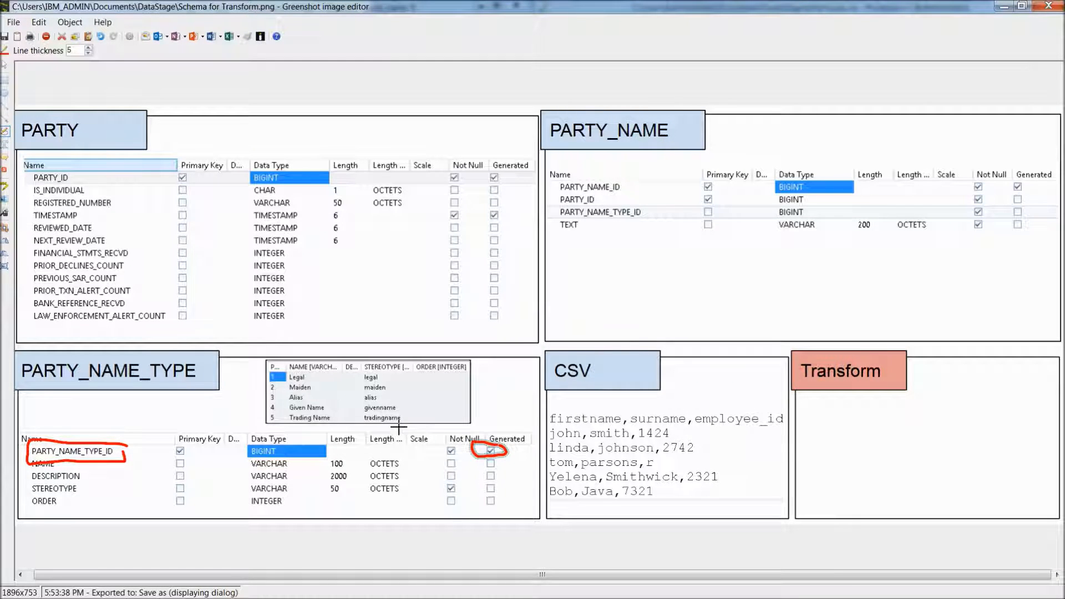
pyautogui.hotkey('ctrl', 'z')
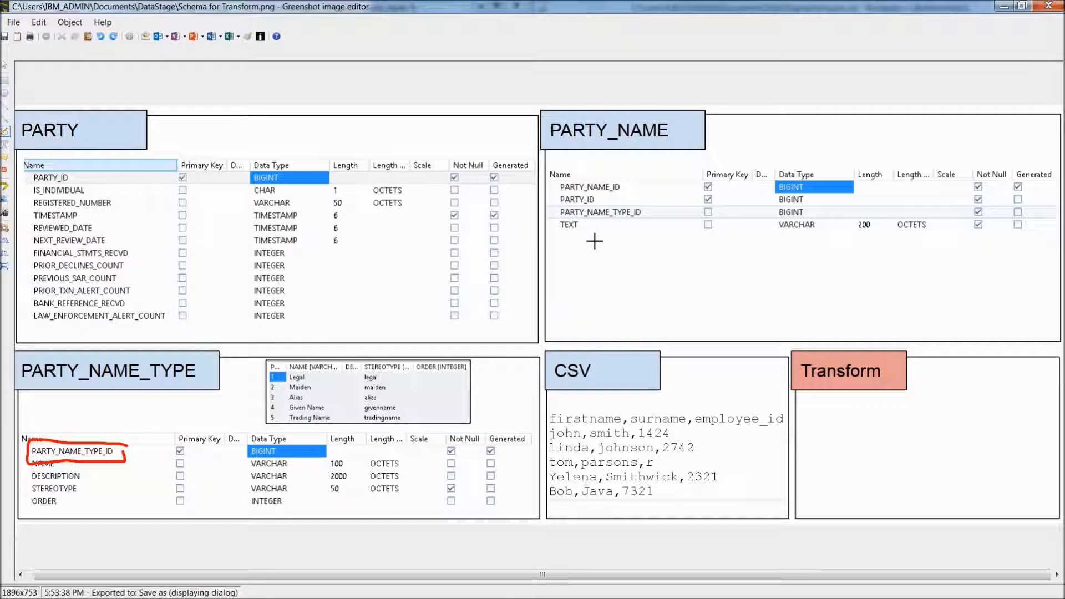
pyautogui.moveTo(655, 201); pyautogui.dragTo(565, 217)
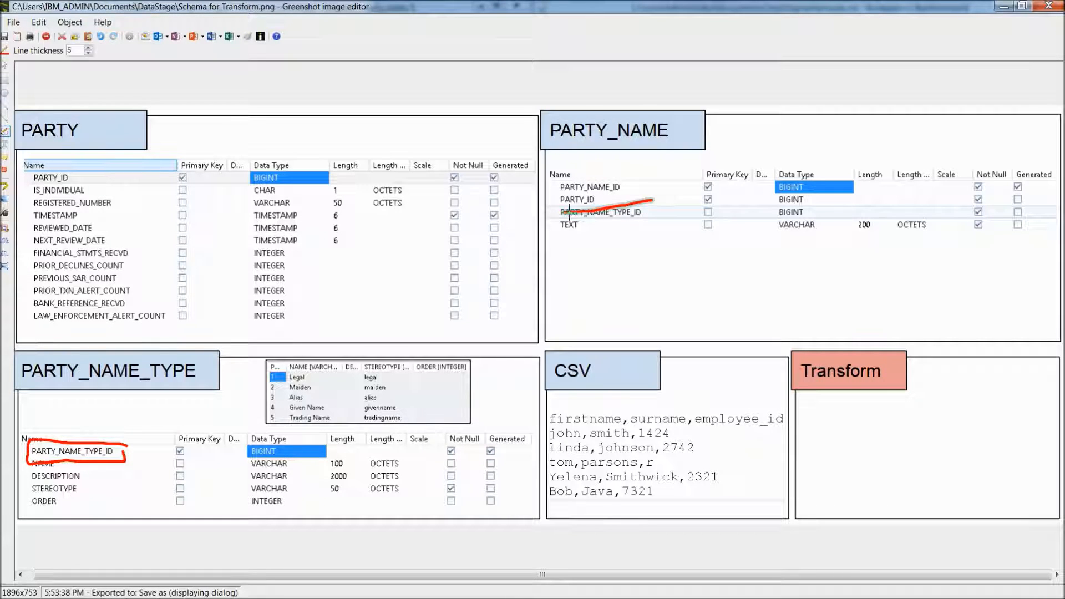
pyautogui.hotkey('ctrl', 'z')
pyautogui.moveTo(613, 207)
pyautogui.mouseDown()
pyautogui.moveTo(557, 206)
pyautogui.moveTo(596, 221)
pyautogui.moveTo(642, 219)
pyautogui.moveTo(652, 204)
pyautogui.moveTo(558, 205)
pyautogui.mouseUp()
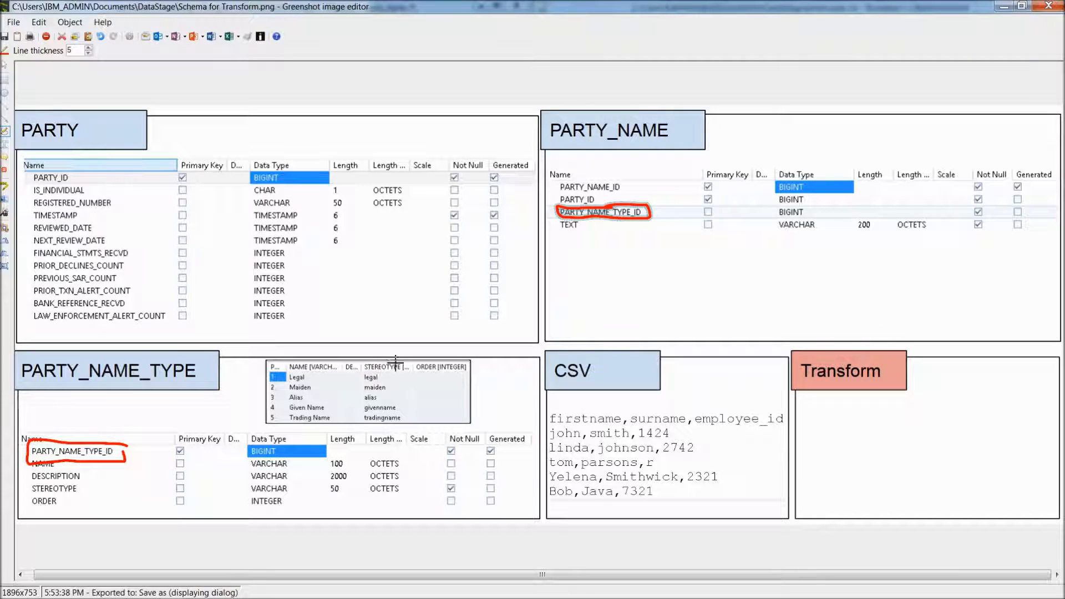
pyautogui.moveTo(210, 356)
pyautogui.mouseDown()
pyautogui.moveTo(161, 348)
pyautogui.moveTo(142, 382)
pyautogui.moveTo(207, 388)
pyautogui.mouseUp()
pyautogui.moveTo(207, 389); pyautogui.dragTo(208, 358)
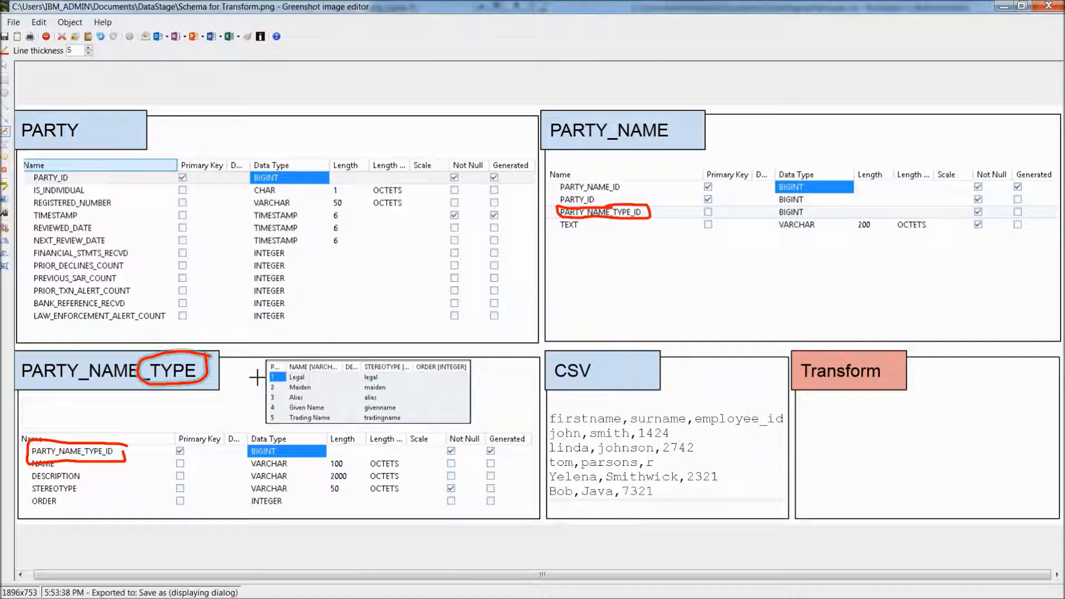
pyautogui.hotkey('ctrl', 'z')
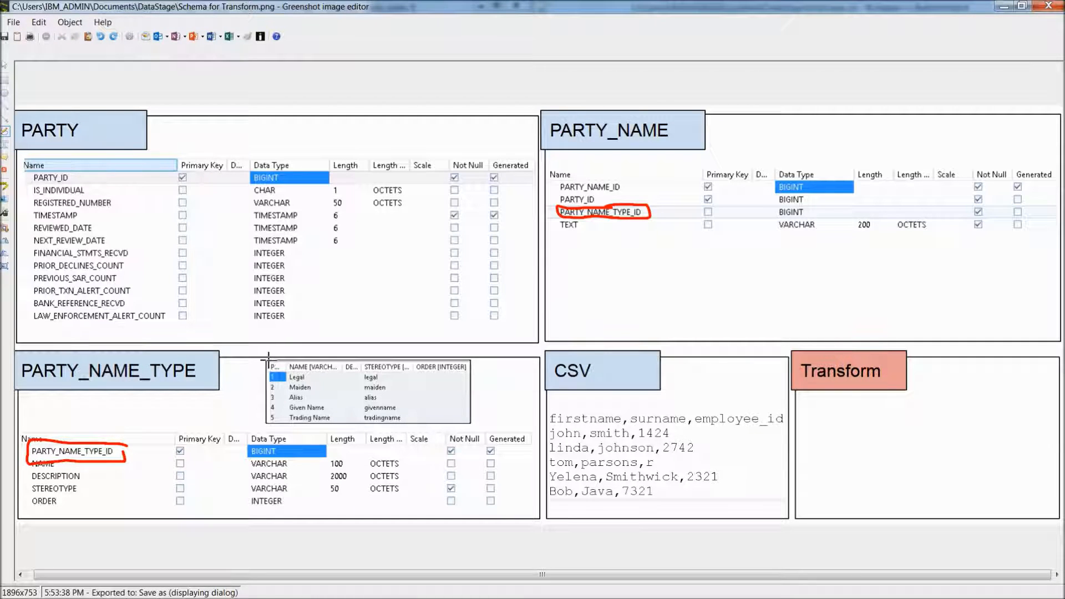
pyautogui.moveTo(430, 356)
pyautogui.mouseDown()
pyautogui.moveTo(255, 362)
pyautogui.moveTo(259, 429)
pyautogui.moveTo(473, 424)
pyautogui.moveTo(480, 358)
pyautogui.moveTo(428, 353)
pyautogui.mouseUp()
pyautogui.hotkey('ctrl', 'z')
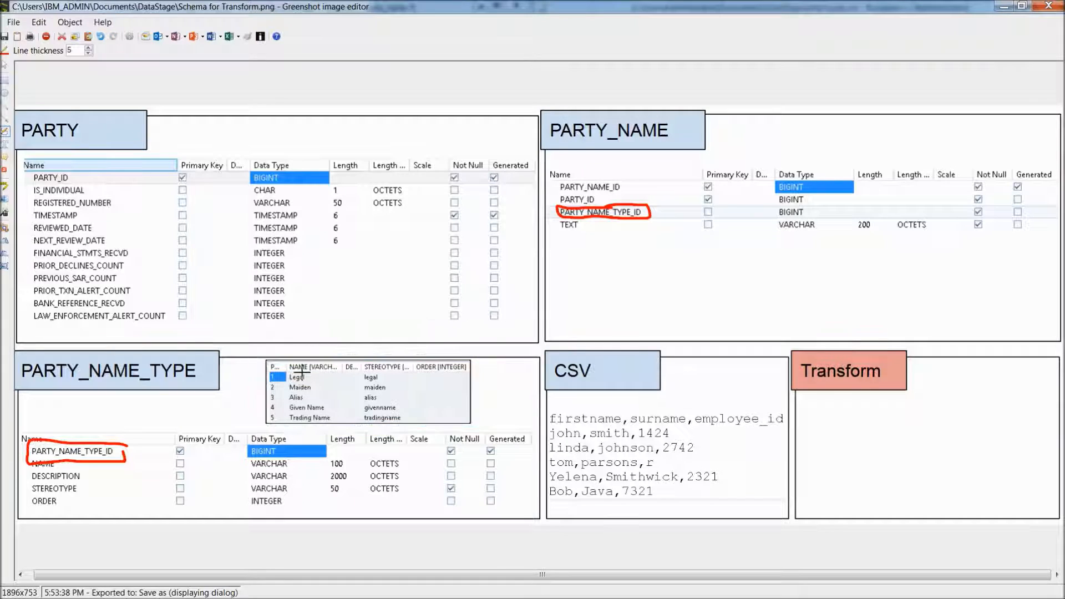
# - Circle the sample table's ID values, connect them to both circled PARTY_NAME_TYPE_ID fields, and draw an arrow from the PARTY_NAME field to the Transform box
pyautogui.moveTo(283, 368)
pyautogui.mouseDown()
pyautogui.moveTo(268, 368)
pyautogui.moveTo(260, 423)
pyautogui.moveTo(289, 427)
pyautogui.moveTo(285, 369)
pyautogui.moveTo(98, 442)
pyautogui.mouseUp()
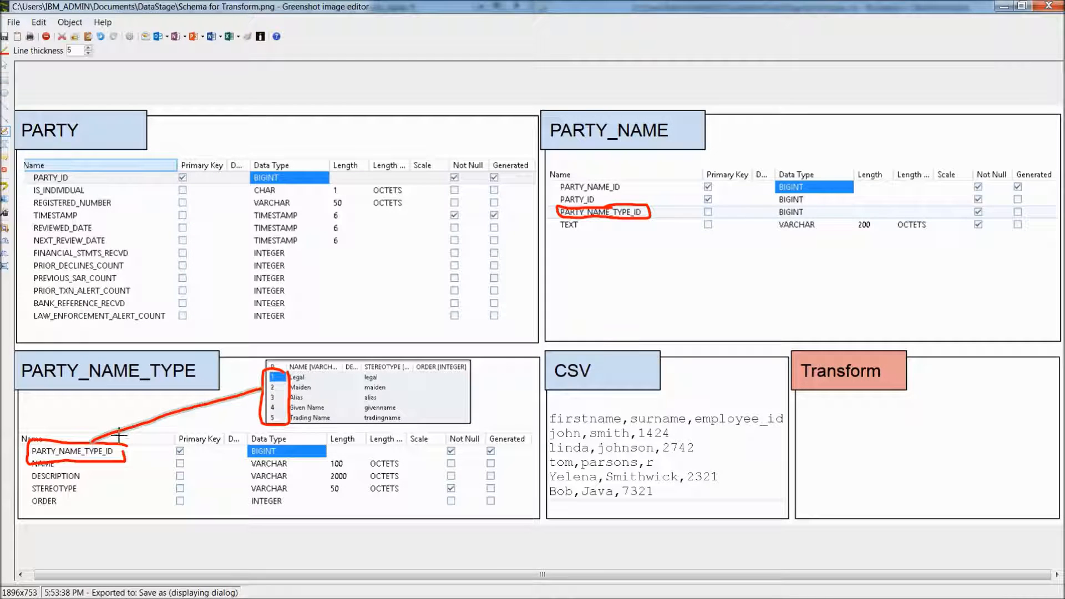
pyautogui.moveTo(284, 373)
pyautogui.mouseDown()
pyautogui.moveTo(410, 289)
pyautogui.moveTo(559, 220)
pyautogui.mouseUp()
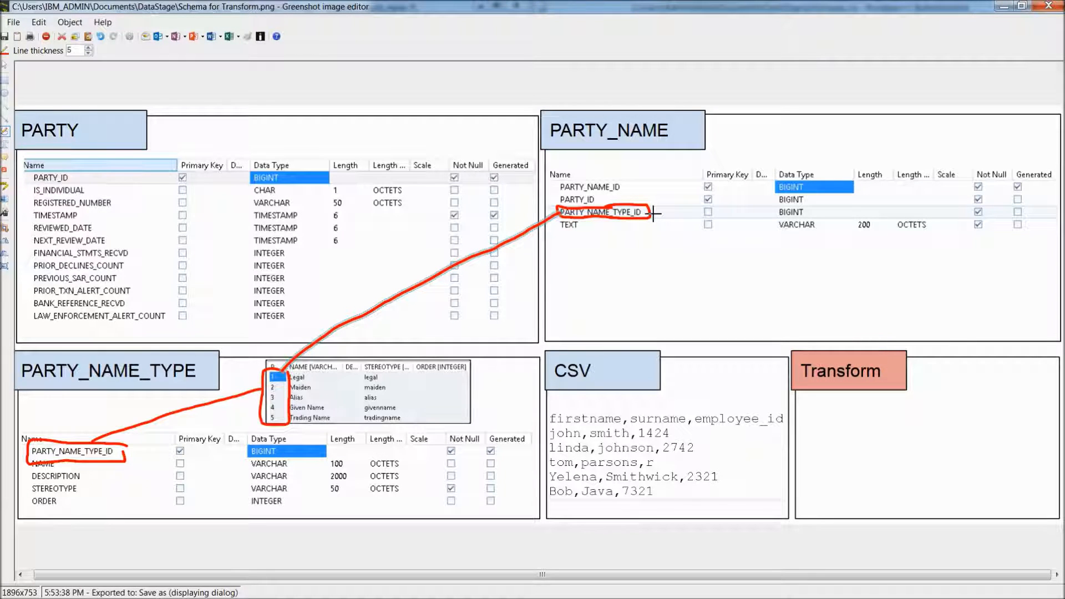
pyautogui.moveTo(654, 213)
pyautogui.mouseDown()
pyautogui.moveTo(818, 212)
pyautogui.moveTo(968, 285)
pyautogui.moveTo(987, 361)
pyautogui.moveTo(982, 391)
pyautogui.mouseUp()
pyautogui.moveTo(991, 390); pyautogui.dragTo(1016, 376)
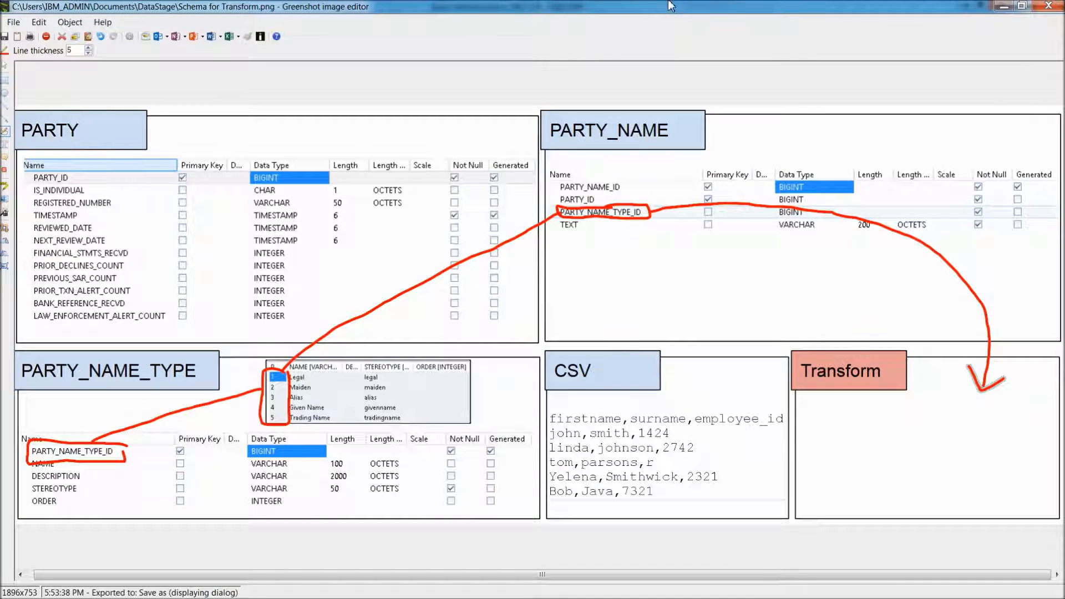
# - Undo all freehand circles, connecting lines and the arrow on the schema image
pyautogui.hotkey('ctrl', 'z')
pyautogui.hotkey('ctrl', 'z')
pyautogui.hotkey('ctrl', 'z')
pyautogui.hotkey('ctrl', 'z')
pyautogui.hotkey('ctrl', 'z')
pyautogui.hotkey('ctrl', 'z')
pyautogui.hotkey('ctrl', 'z')
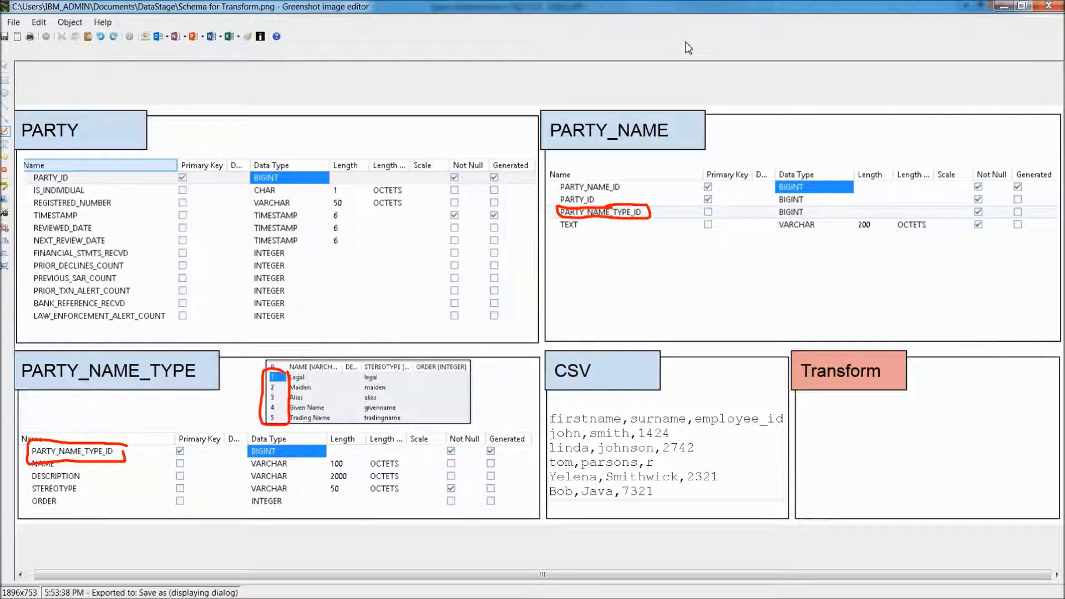
pyautogui.hotkey('ctrl', 'z')
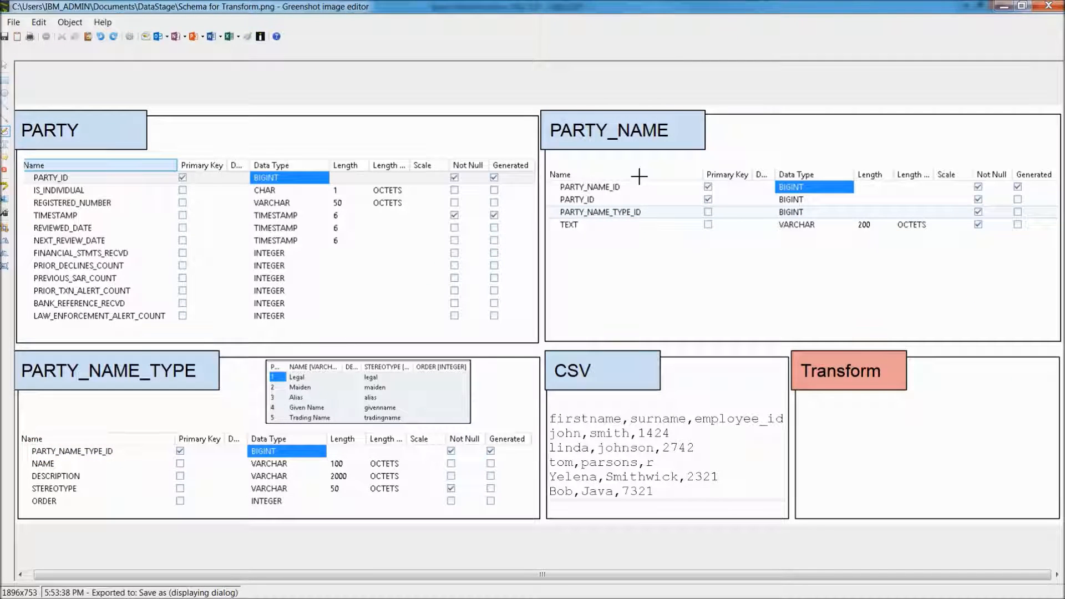
# - In the PARTY_NAME table, strike out PARTY_NAME_ID, briefly mark its Generated checkbox, and mark the remaining fields freehand
pyautogui.moveTo(634, 169)
pyautogui.mouseDown()
pyautogui.moveTo(545, 203)
pyautogui.moveTo(607, 244)
pyautogui.moveTo(650, 177)
pyautogui.moveTo(631, 172)
pyautogui.mouseUp()
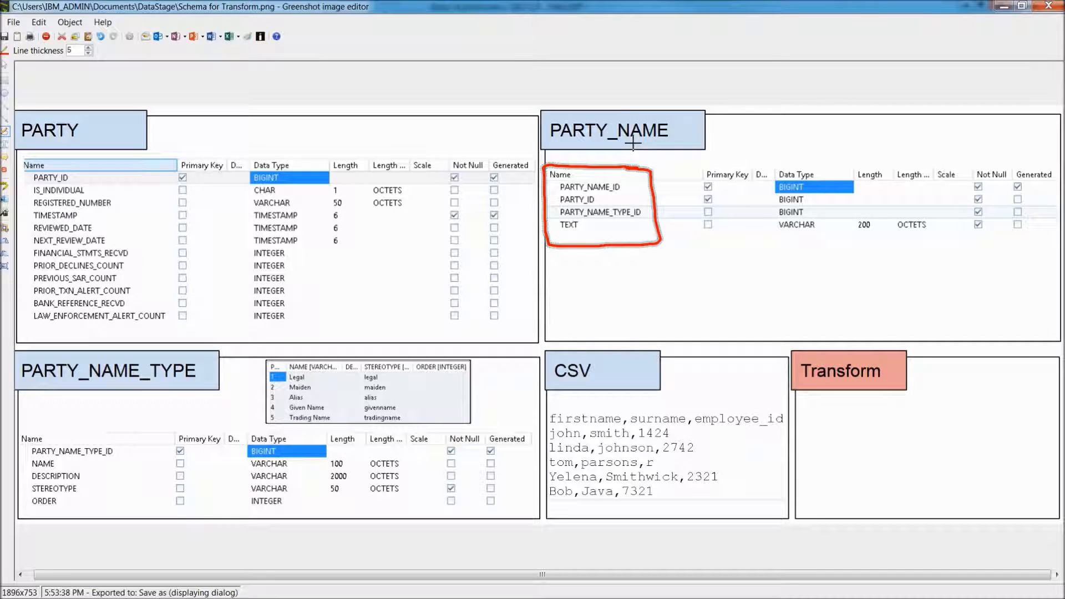
pyautogui.hotkey('ctrl', 'z')
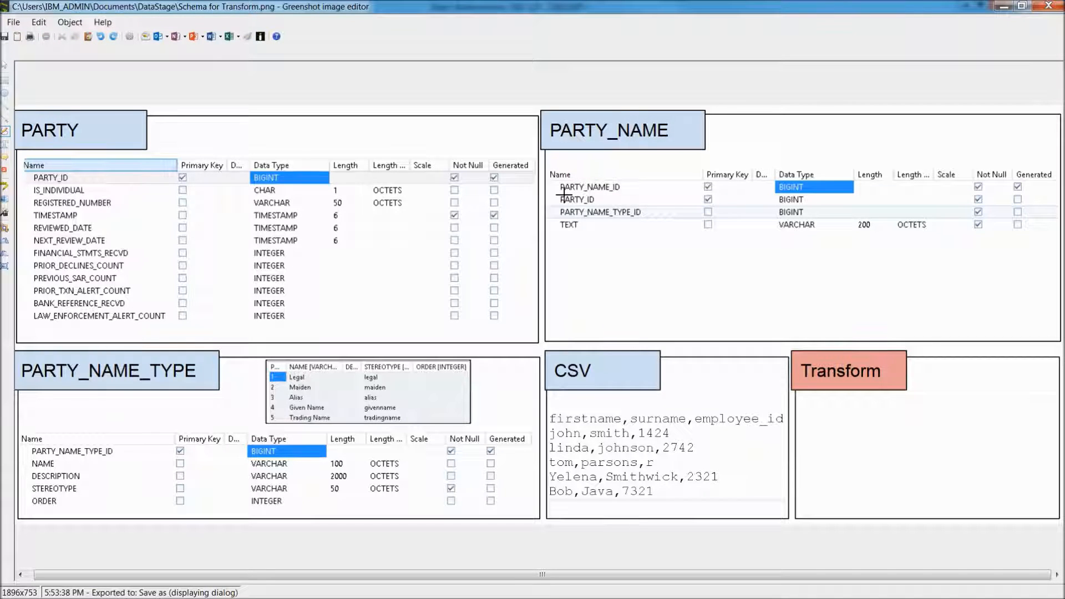
pyautogui.moveTo(556, 186); pyautogui.dragTo(632, 185)
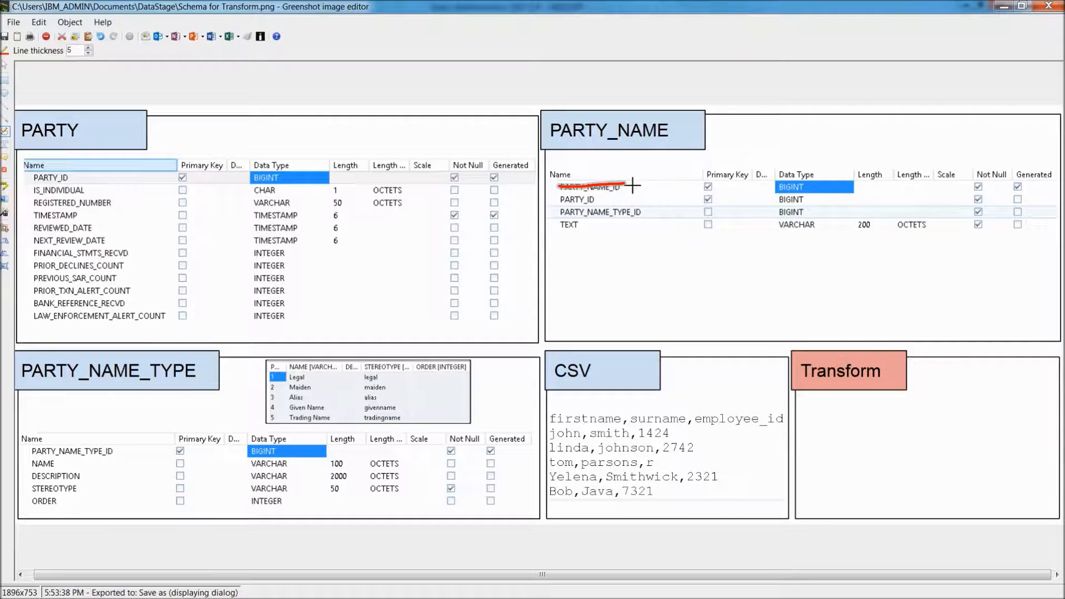
pyautogui.moveTo(1023, 179)
pyautogui.mouseDown()
pyautogui.moveTo(1004, 192)
pyautogui.moveTo(1036, 195)
pyautogui.moveTo(1038, 176)
pyautogui.moveTo(1015, 179)
pyautogui.mouseUp()
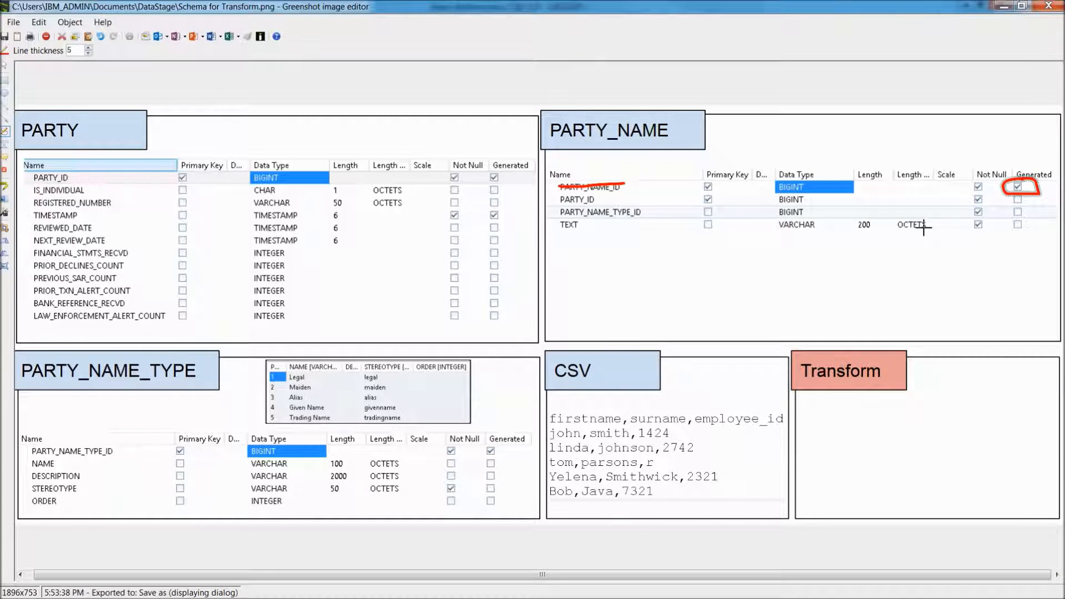
pyautogui.hotkey('ctrl', 'z')
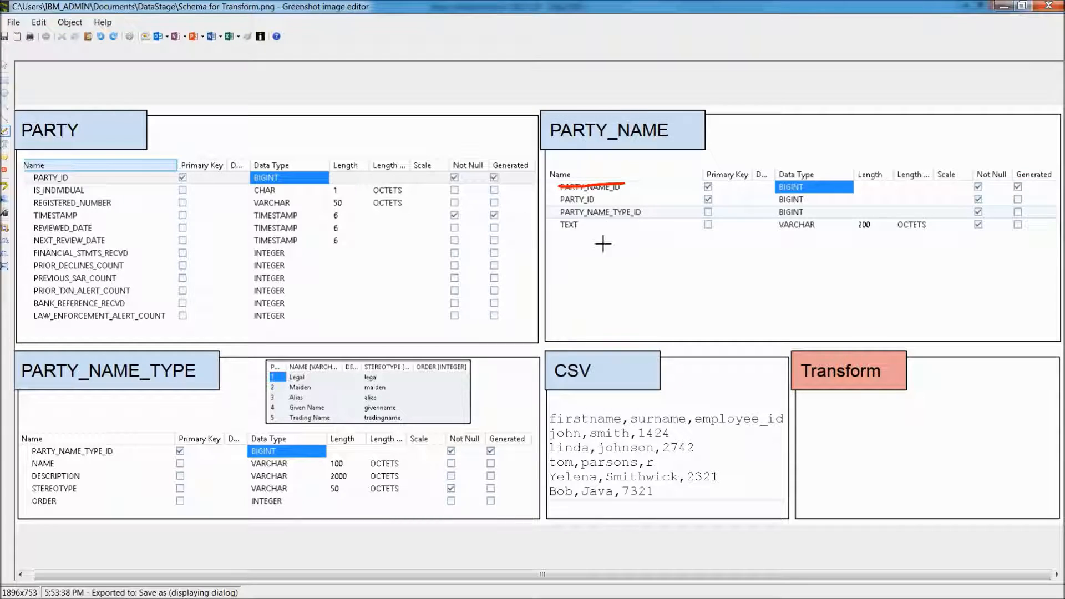
pyautogui.moveTo(602, 244)
pyautogui.mouseDown()
pyautogui.moveTo(547, 222)
pyautogui.moveTo(548, 195)
pyautogui.moveTo(647, 192)
pyautogui.moveTo(651, 253)
pyautogui.moveTo(577, 244)
pyautogui.mouseUp()
pyautogui.moveTo(655, 232)
pyautogui.mouseDown()
pyautogui.moveTo(690, 228)
pyautogui.moveTo(946, 302)
pyautogui.moveTo(950, 389)
pyautogui.moveTo(943, 375)
pyautogui.moveTo(950, 388)
pyautogui.moveTo(979, 364)
pyautogui.moveTo(1030, 352)
pyautogui.moveTo(841, 119)
pyautogui.moveTo(698, 125)
pyautogui.moveTo(724, 129)
pyautogui.mouseUp()
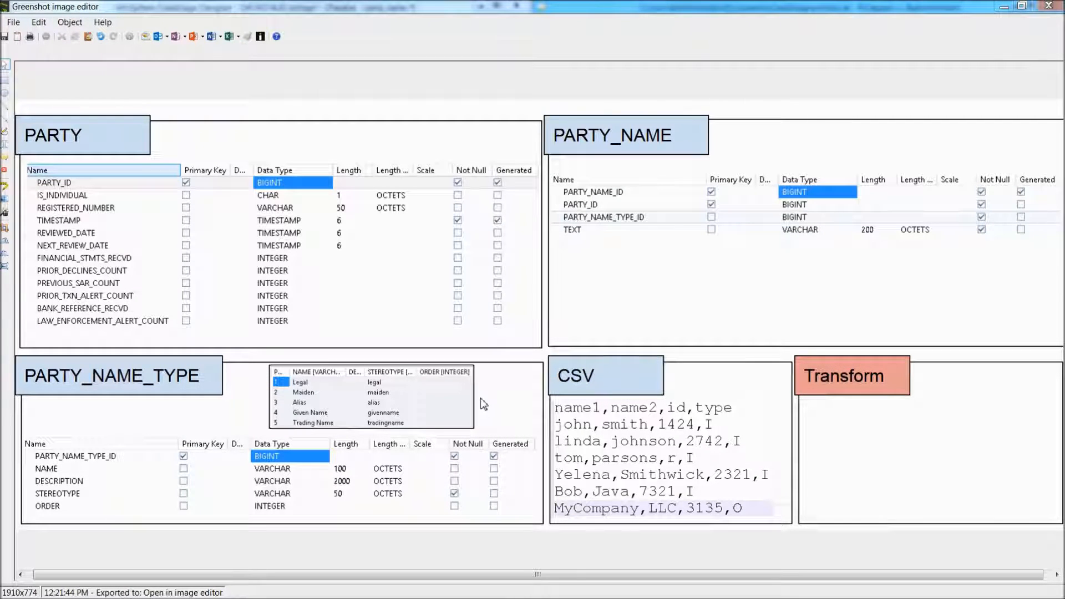
# - With the freehand tool, circle the type value I in the first CSV data row and O in the MyCompany row
pyautogui.click(5, 132)
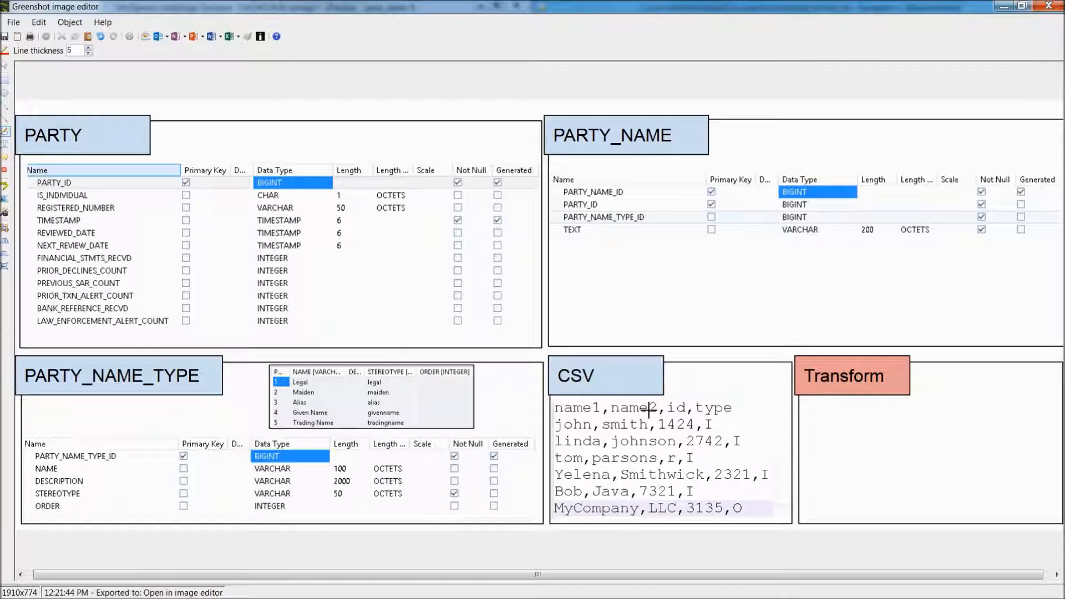
pyautogui.moveTo(721, 415)
pyautogui.mouseDown()
pyautogui.moveTo(703, 421)
pyautogui.moveTo(704, 439)
pyautogui.moveTo(725, 425)
pyautogui.moveTo(718, 415)
pyautogui.mouseUp()
pyautogui.moveTo(743, 499)
pyautogui.mouseDown()
pyautogui.moveTo(728, 505)
pyautogui.moveTo(746, 517)
pyautogui.moveTo(750, 501)
pyautogui.moveTo(731, 497)
pyautogui.mouseUp()
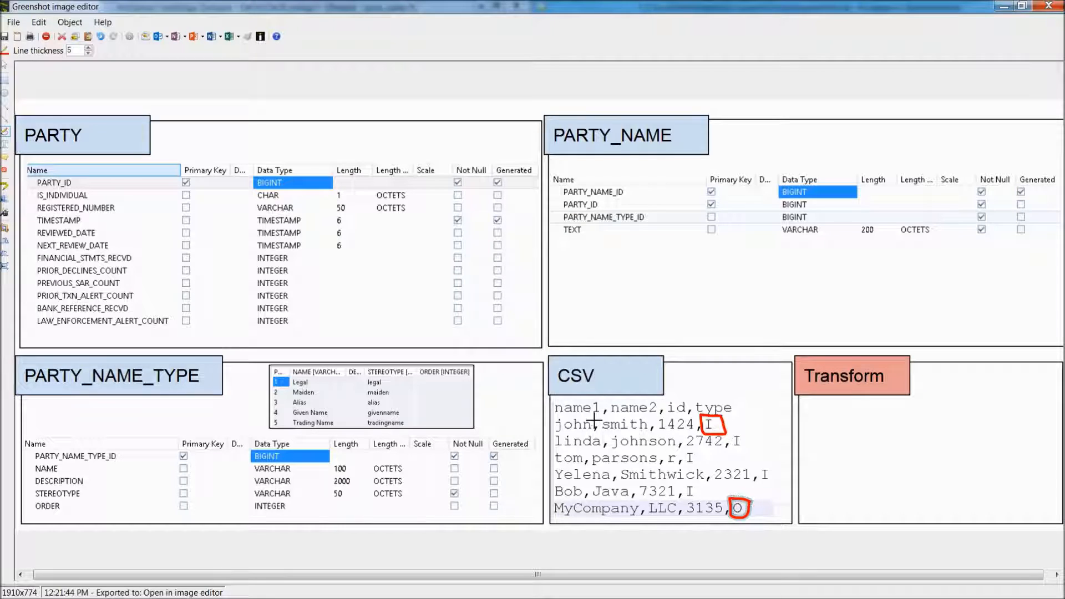
# - Mark the name1, name2 and id headers of the CSV sample one at a time, undoing each mark
pyautogui.moveTo(555, 414)
pyautogui.mouseDown()
pyautogui.moveTo(608, 415)
pyautogui.moveTo(606, 397)
pyautogui.moveTo(576, 399)
pyautogui.mouseUp()
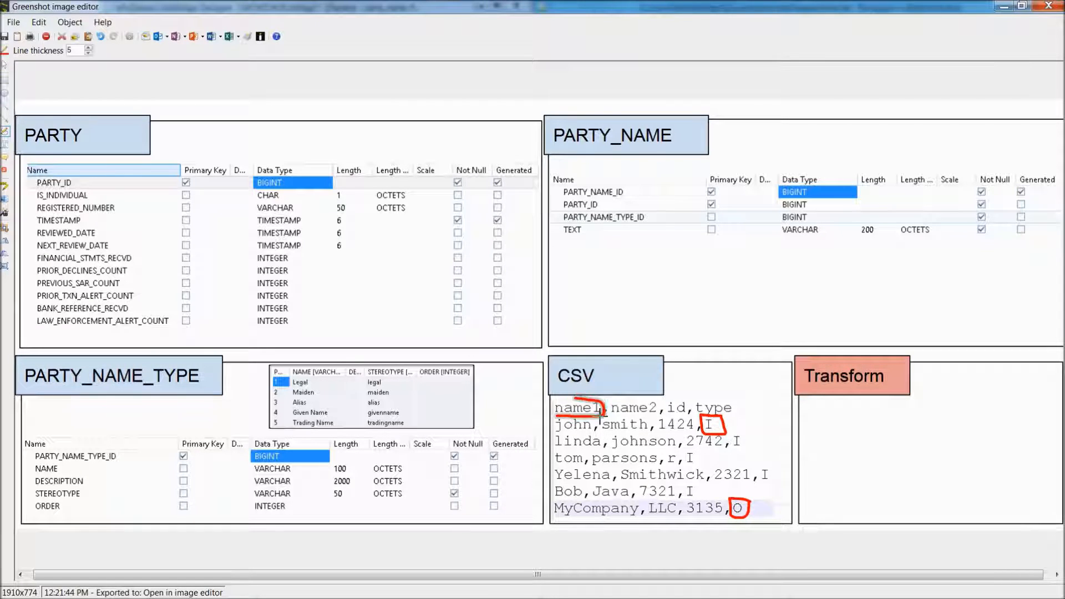
pyautogui.hotkey('ctrl', 'z')
pyautogui.moveTo(610, 415); pyautogui.dragTo(658, 417)
pyautogui.hotkey('ctrl', 'z')
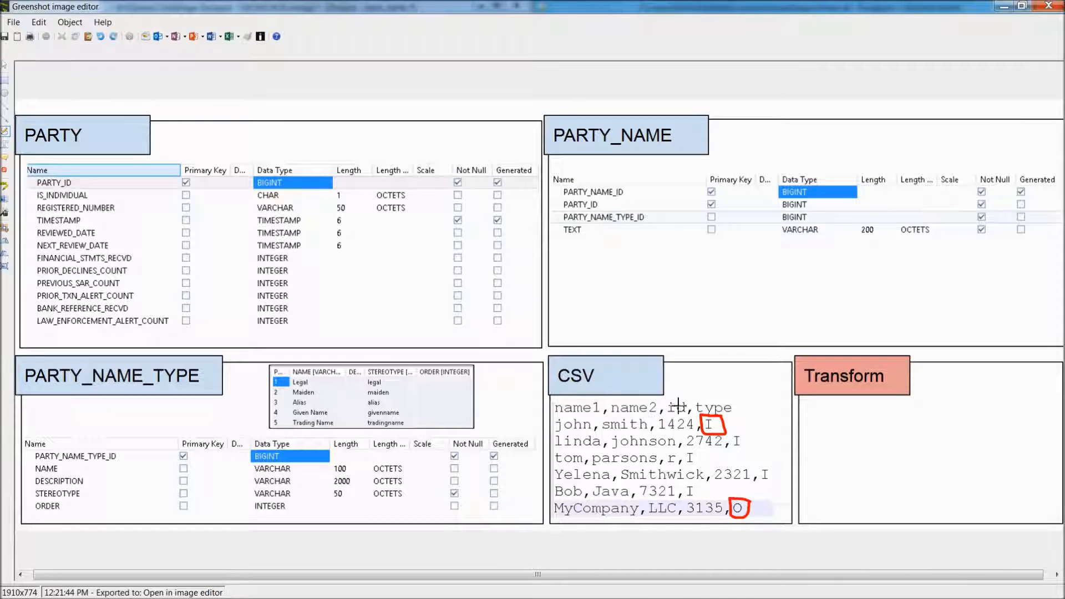
pyautogui.moveTo(685, 394)
pyautogui.mouseDown()
pyautogui.moveTo(664, 407)
pyautogui.moveTo(678, 416)
pyautogui.moveTo(701, 398)
pyautogui.mouseUp()
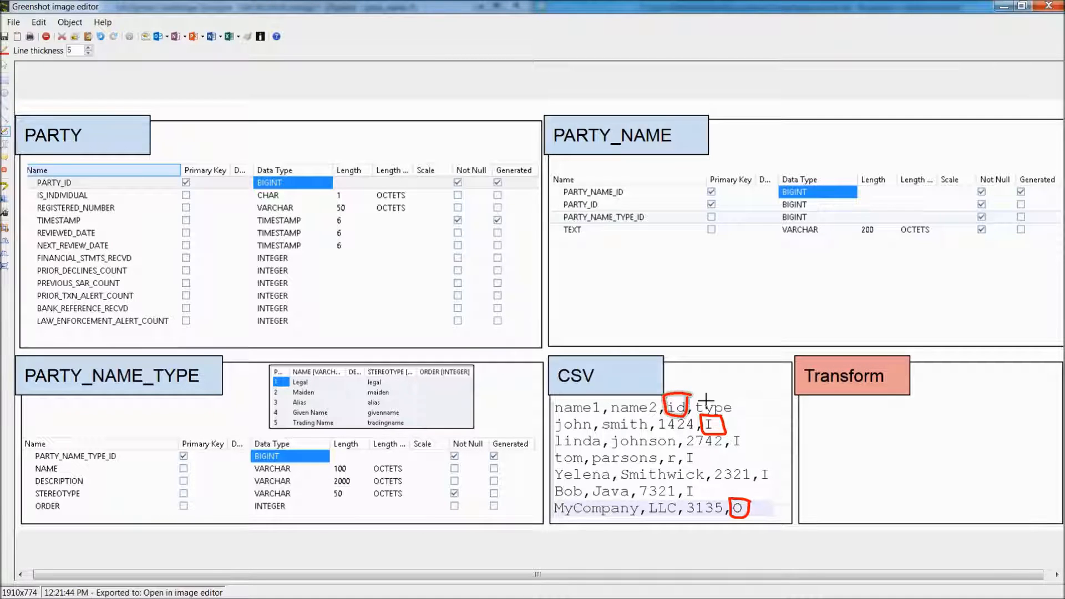
pyautogui.hotkey('ctrl', 'z')
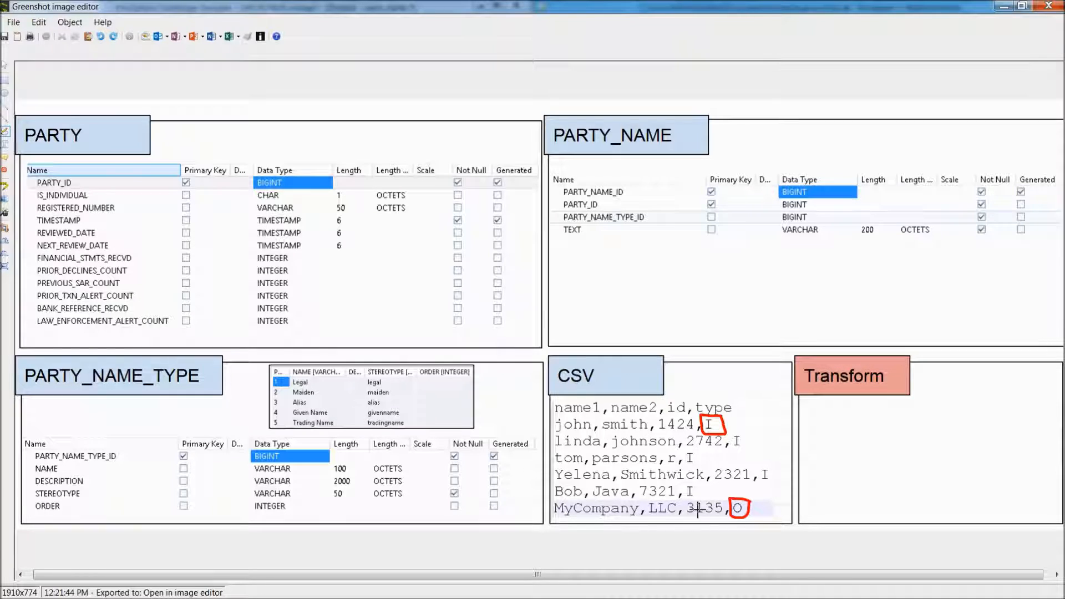
# - Connect the circled O to tradingname and the circled I to legal in the sample table, and undo all the marks
pyautogui.moveTo(736, 508)
pyautogui.mouseDown()
pyautogui.moveTo(439, 453)
pyautogui.moveTo(371, 436)
pyautogui.moveTo(376, 427)
pyautogui.mouseUp()
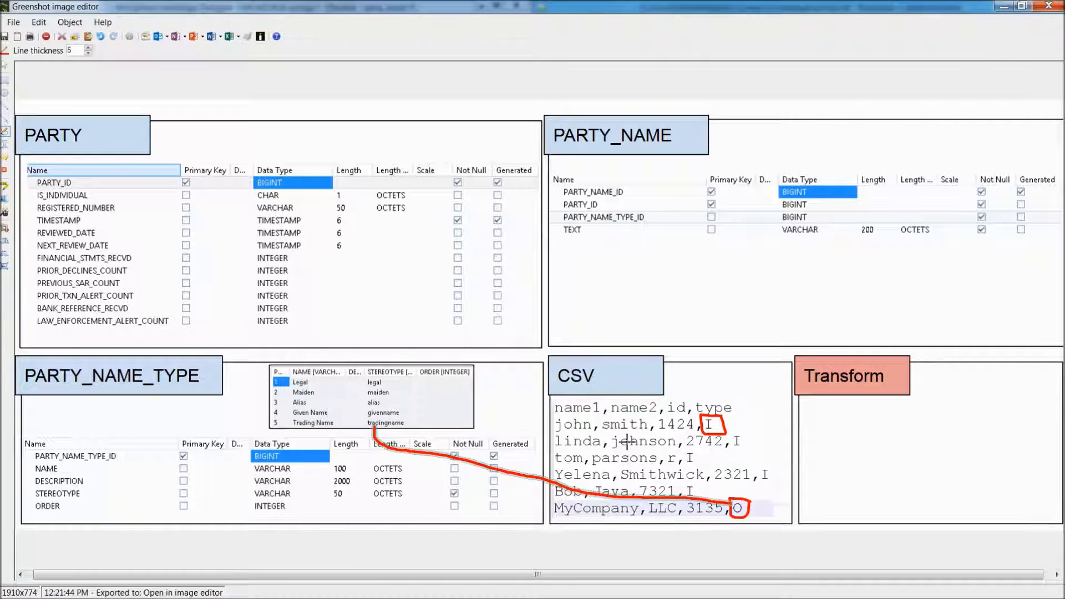
pyautogui.moveTo(718, 417)
pyautogui.mouseDown()
pyautogui.moveTo(496, 378)
pyautogui.moveTo(391, 382)
pyautogui.mouseUp()
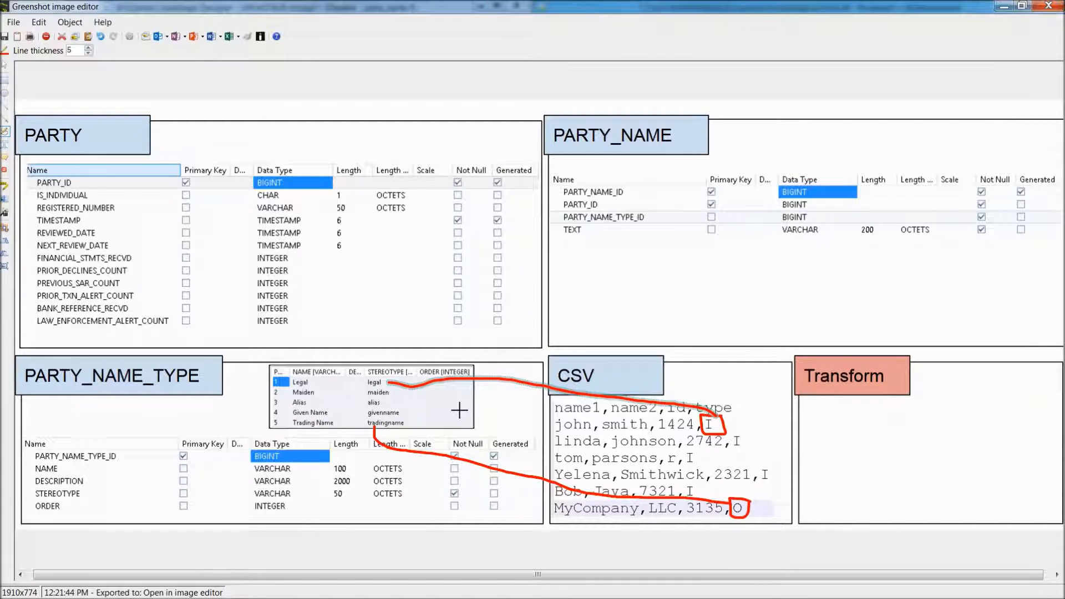
pyautogui.hotkey('ctrl', 'z')
pyautogui.hotkey('ctrl', 'z')
pyautogui.hotkey('ctrl', 'z')
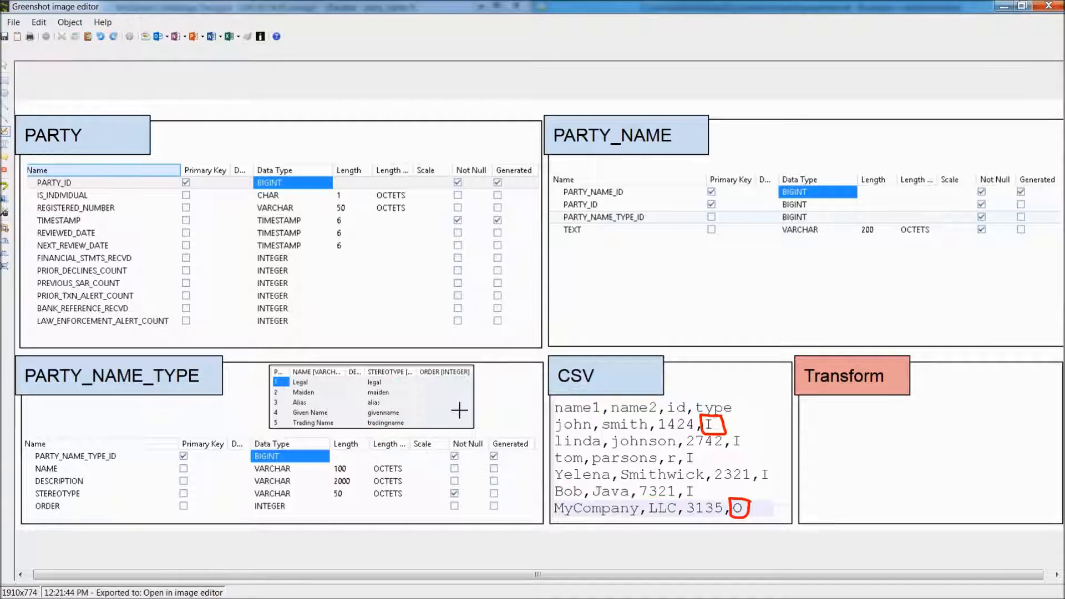
pyautogui.hotkey('ctrl', 'z')
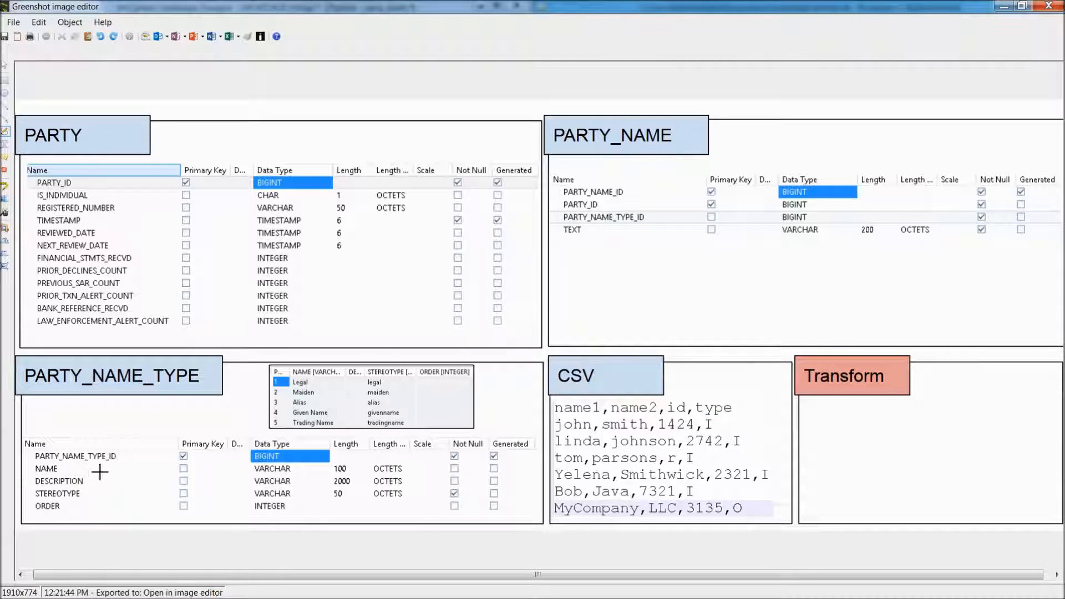
# - Circle and connect PARTY_NAME_TYPE_ID in the PARTY_NAME_TYPE and PARTY_NAME tables, and try an arrow from the CSV value I to legal
pyautogui.moveTo(122, 447)
pyautogui.mouseDown()
pyautogui.moveTo(37, 438)
pyautogui.moveTo(29, 468)
pyautogui.moveTo(105, 469)
pyautogui.moveTo(122, 441)
pyautogui.moveTo(542, 225)
pyautogui.moveTo(580, 208)
pyautogui.moveTo(655, 208)
pyautogui.mouseUp()
pyautogui.moveTo(556, 209)
pyautogui.mouseDown()
pyautogui.moveTo(555, 223)
pyautogui.moveTo(604, 223)
pyautogui.moveTo(650, 222)
pyautogui.moveTo(654, 210)
pyautogui.mouseUp()
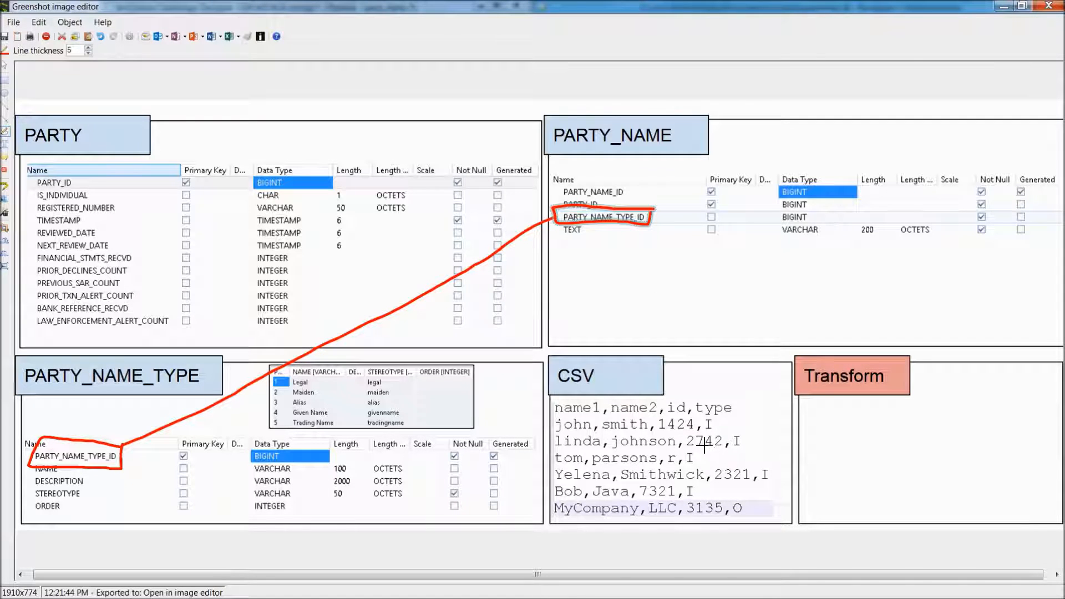
pyautogui.moveTo(719, 415)
pyautogui.mouseDown()
pyautogui.moveTo(705, 415)
pyautogui.moveTo(701, 428)
pyautogui.moveTo(718, 436)
pyautogui.moveTo(714, 413)
pyautogui.moveTo(561, 385)
pyautogui.moveTo(446, 374)
pyautogui.moveTo(398, 384)
pyautogui.moveTo(412, 390)
pyautogui.mouseUp()
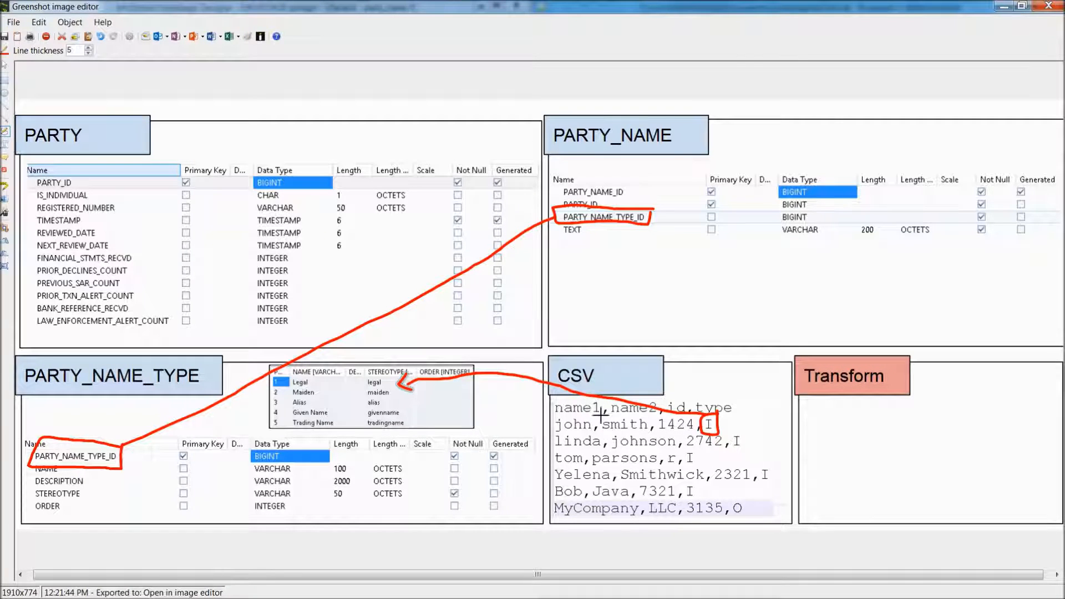
pyautogui.hotkey('ctrl', 'z')
pyautogui.hotkey('ctrl', 'z')
# - Try linking the circled I to the sample table's ID values, and draw a line from the MyCompany row's O to the Transform box
pyautogui.moveTo(716, 416)
pyautogui.mouseDown()
pyautogui.moveTo(540, 383)
pyautogui.moveTo(332, 373)
pyautogui.moveTo(288, 382)
pyautogui.moveTo(273, 400)
pyautogui.moveTo(273, 436)
pyautogui.moveTo(284, 396)
pyautogui.moveTo(300, 393)
pyautogui.mouseUp()
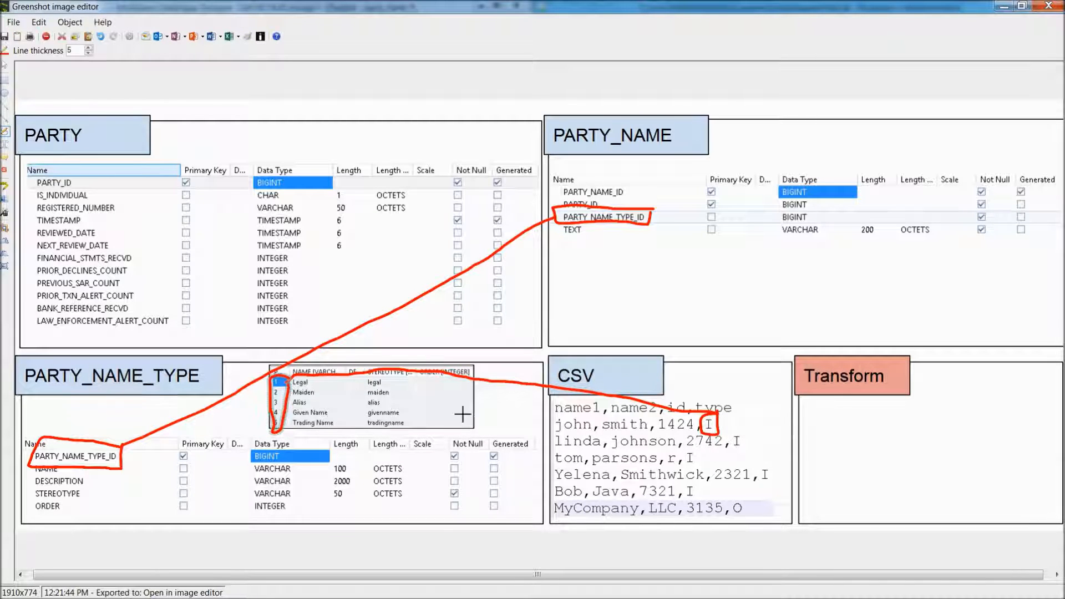
pyautogui.hotkey('ctrl', 'z')
pyautogui.hotkey('ctrl', 'z')
pyautogui.moveTo(746, 499)
pyautogui.mouseDown()
pyautogui.moveTo(713, 497)
pyautogui.moveTo(753, 518)
pyautogui.moveTo(743, 496)
pyautogui.moveTo(438, 442)
pyautogui.moveTo(279, 437)
pyautogui.moveTo(277, 424)
pyautogui.moveTo(416, 362)
pyautogui.moveTo(765, 300)
pyautogui.moveTo(988, 317)
pyautogui.moveTo(1011, 380)
pyautogui.moveTo(1001, 385)
pyautogui.moveTo(1014, 396)
pyautogui.moveTo(1024, 364)
pyautogui.mouseUp()
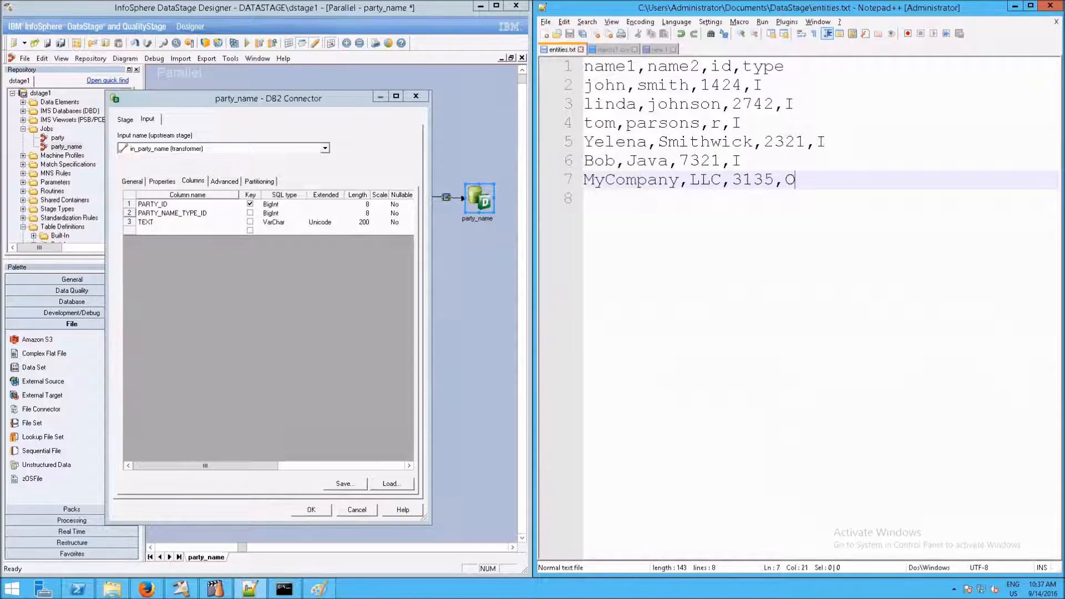
# - Switch back to DataStage Designer and close the party_name DB2 Connector dialog without applying changes
pyautogui.click(657, 217)
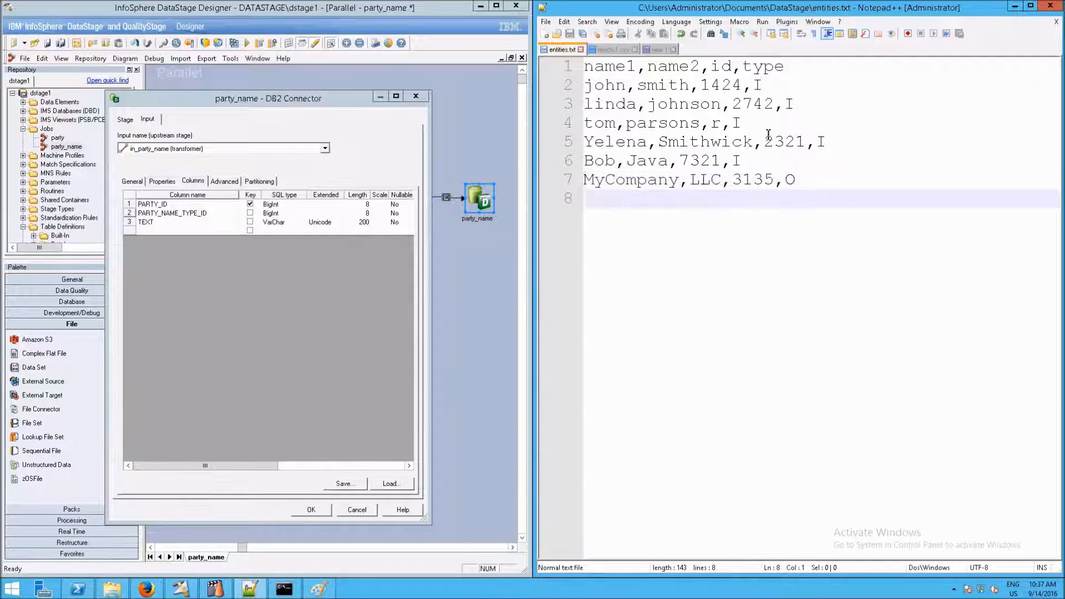
pyautogui.click(355, 510)
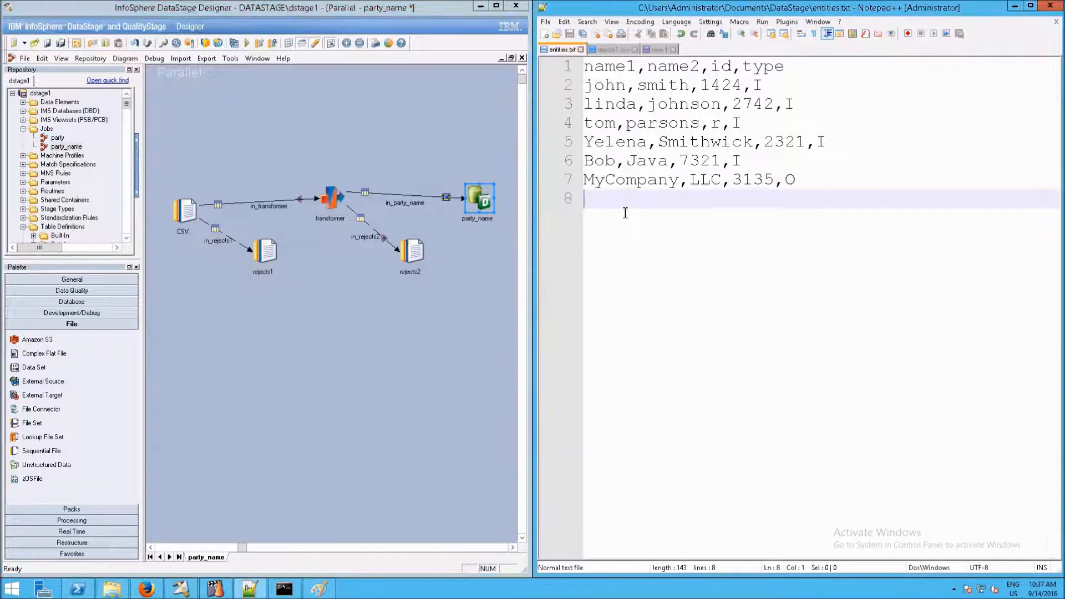
pyautogui.click(390, 174)
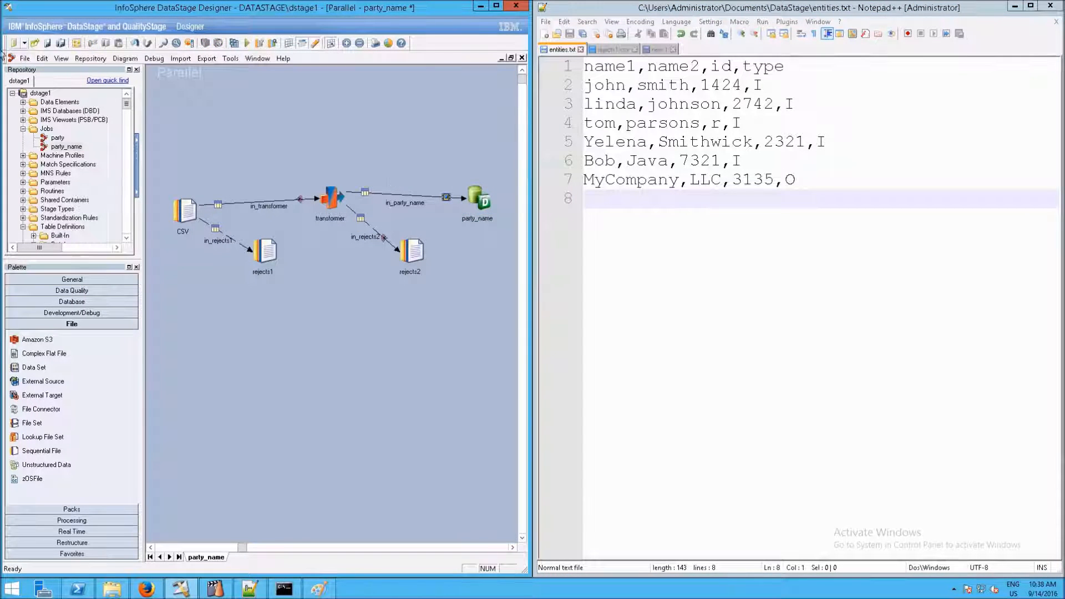
# - In the party_name job properties, change the file name in the csv parameter's default path to entities
pyautogui.click(76, 43)
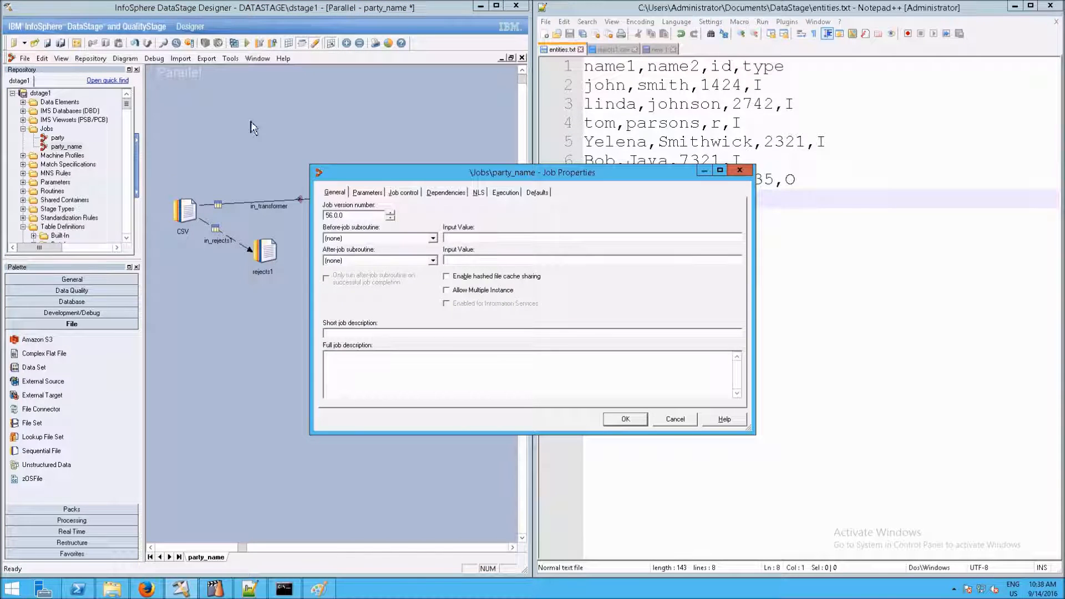
pyautogui.click(367, 192)
pyautogui.click(367, 227)
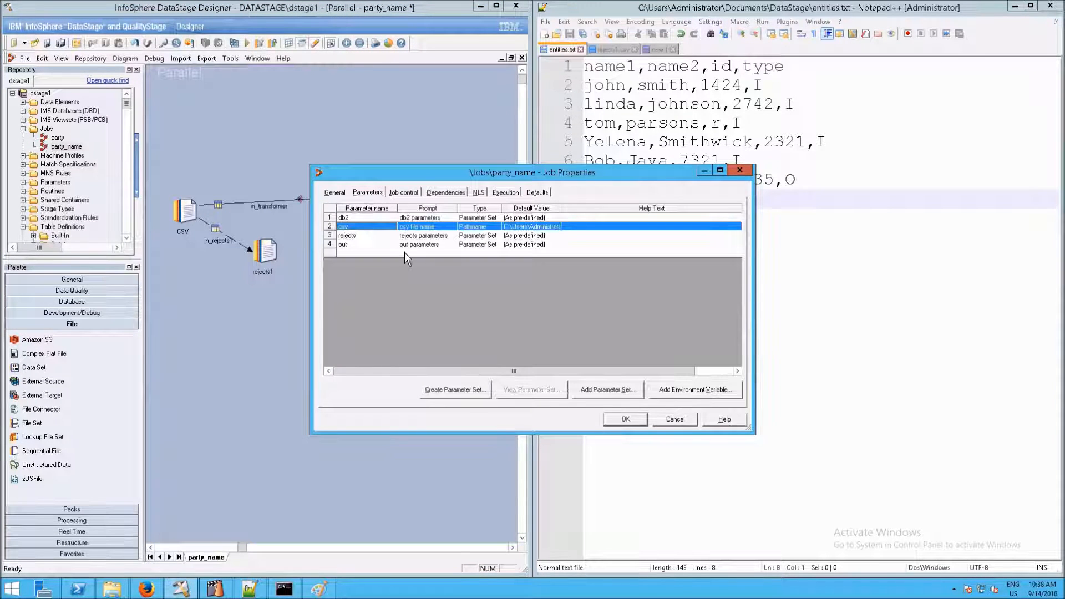
pyautogui.rightClick(417, 226)
pyautogui.click(526, 229)
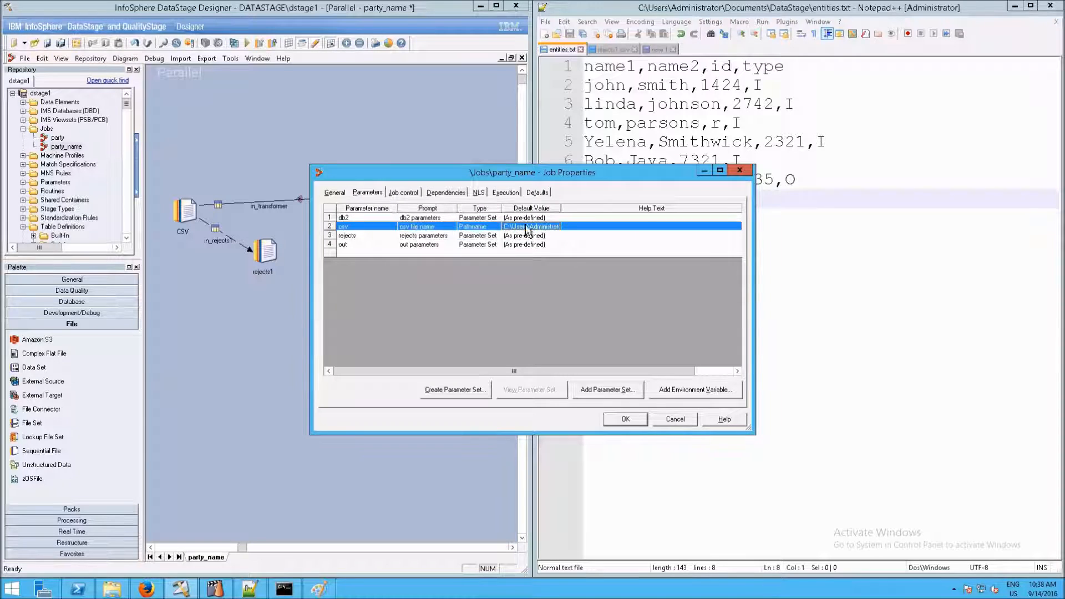
pyautogui.moveTo(561, 209); pyautogui.dragTo(700, 210)
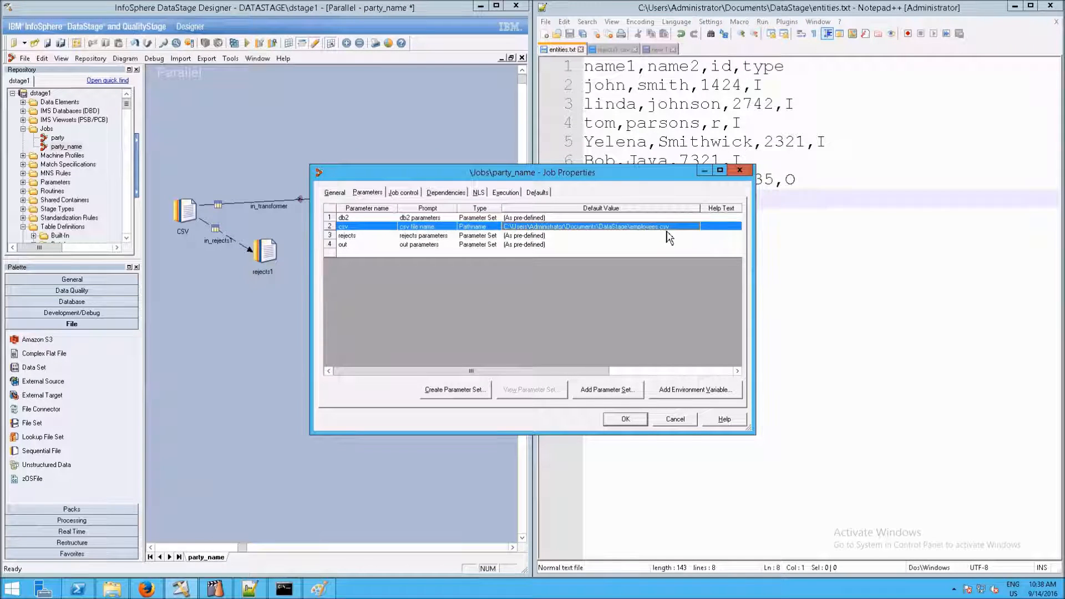
pyautogui.click(668, 228)
pyautogui.press('Left')
pyautogui.press('Left')
pyautogui.hotkey('shift', 'Left')
pyautogui.hotkey('shift', 'Left')
pyautogui.hotkey('shift', 'Left')
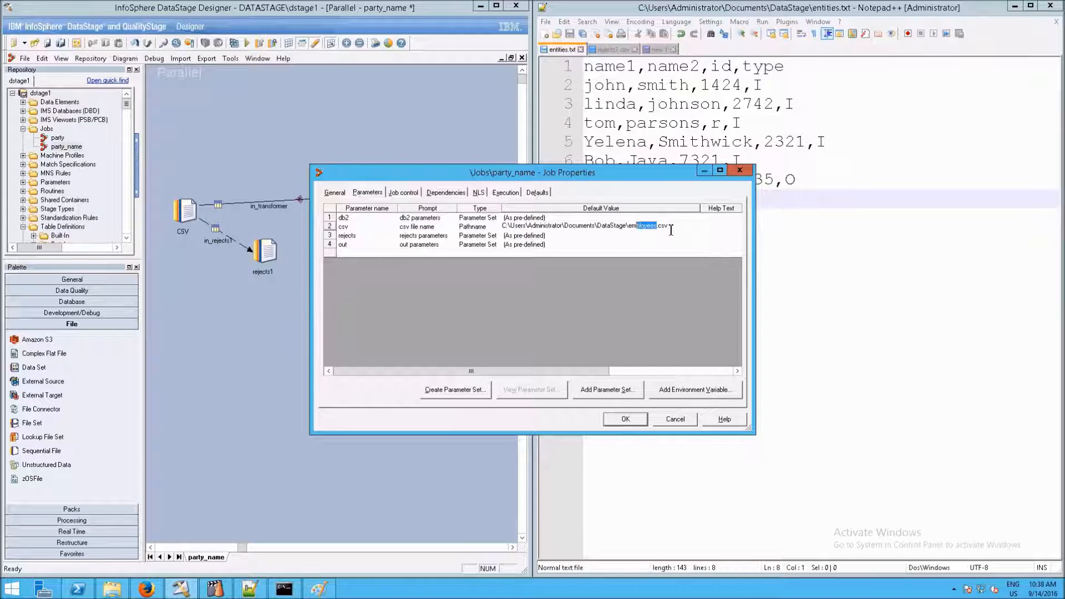
pyautogui.write('entit')
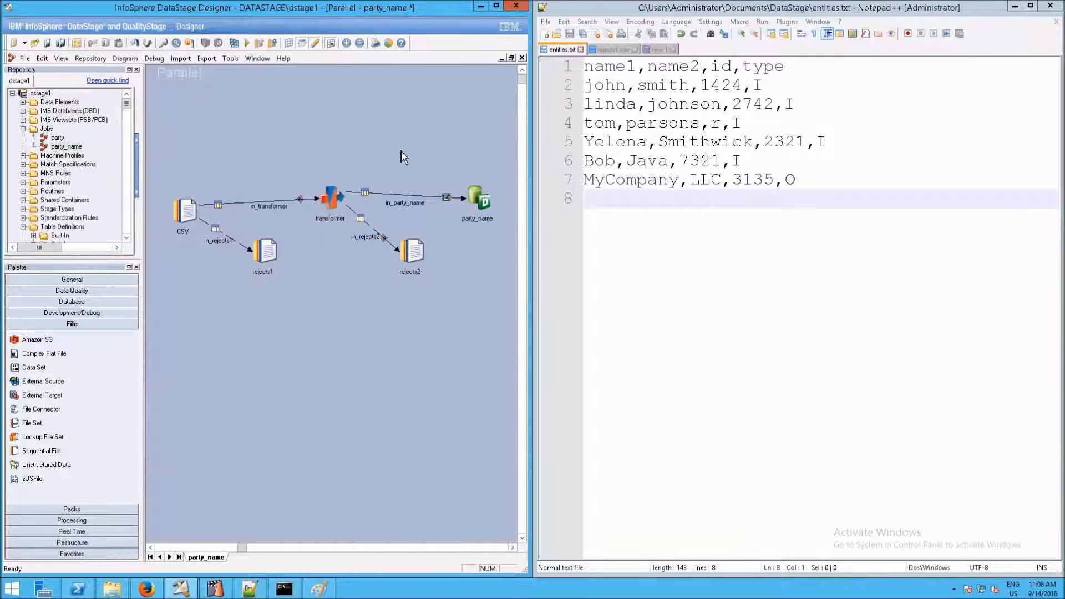
# - Save a copy of the job as party_name_test in the Jobs folder
pyautogui.click(25, 59)
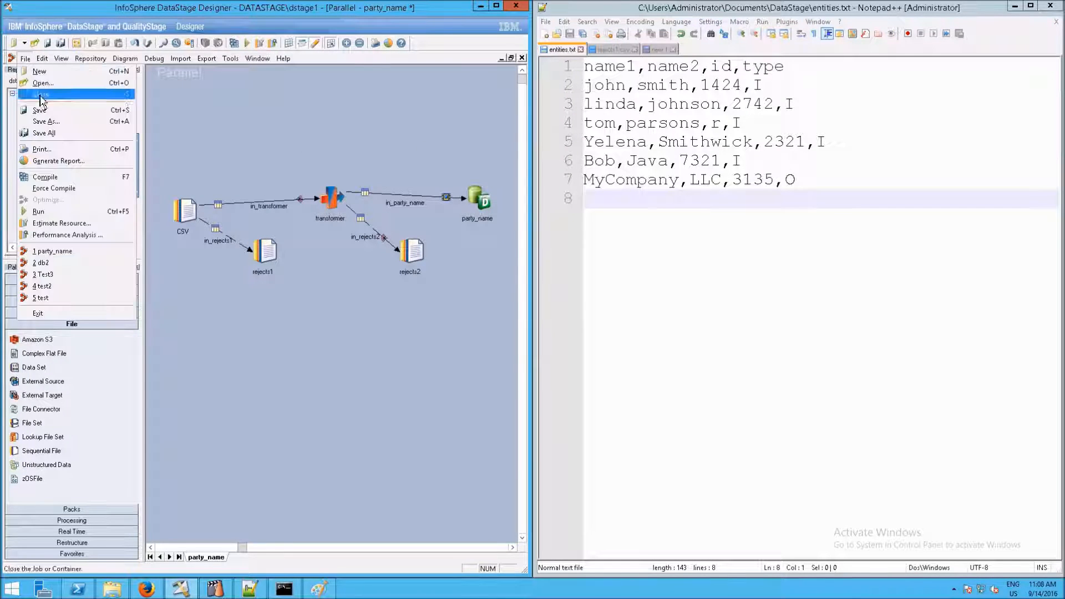
pyautogui.click(54, 122)
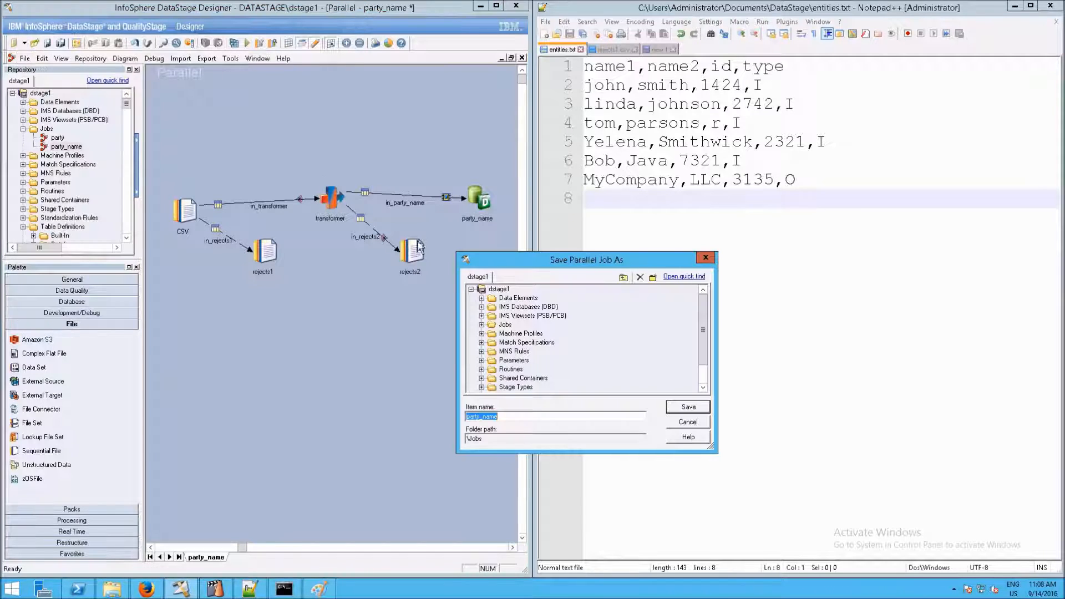
pyautogui.click(502, 420)
pyautogui.write('_test')
pyautogui.press('Return')
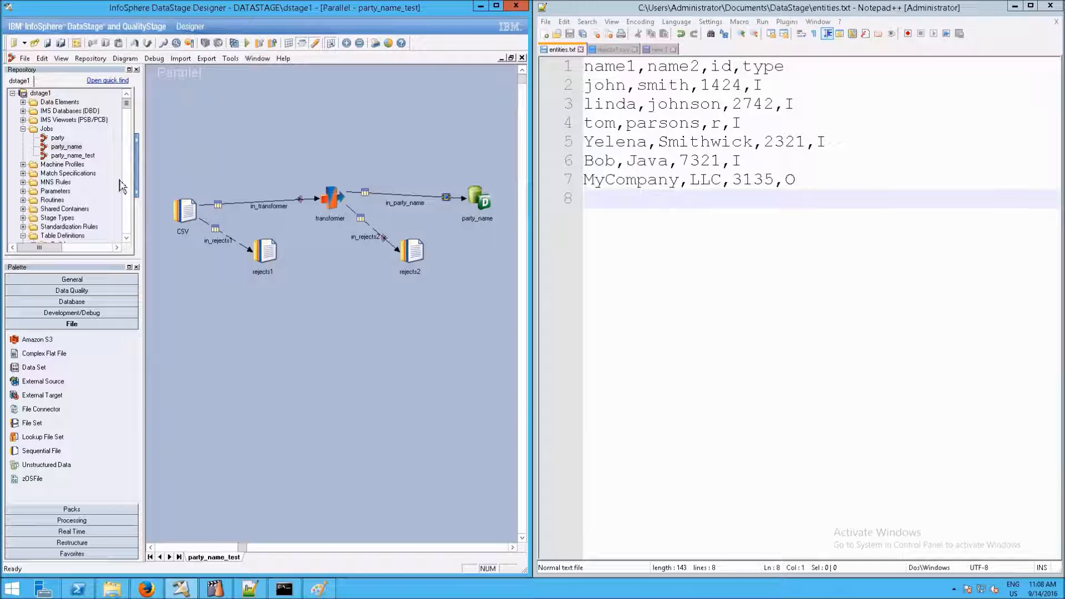
# - In party_name_test, delete the transformer, party_name, rejects1 and rejects2 stages, keeping the CSV stage and its in_transformer link
pyautogui.moveTo(311, 161); pyautogui.dragTo(501, 293)
pyautogui.press('Delete')
pyautogui.click(270, 254)
pyautogui.press('Delete')
pyautogui.press('Delete')
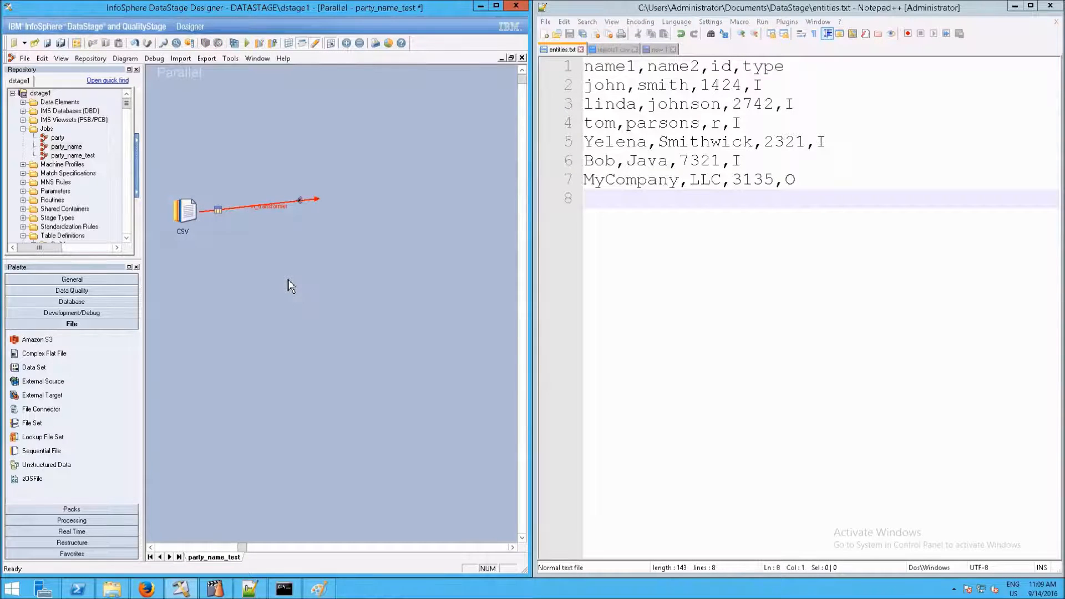
# - Add a Lookup stage at the end of the in_transformer link and connect its output to a new Sequential File stage
pyautogui.click(64, 520)
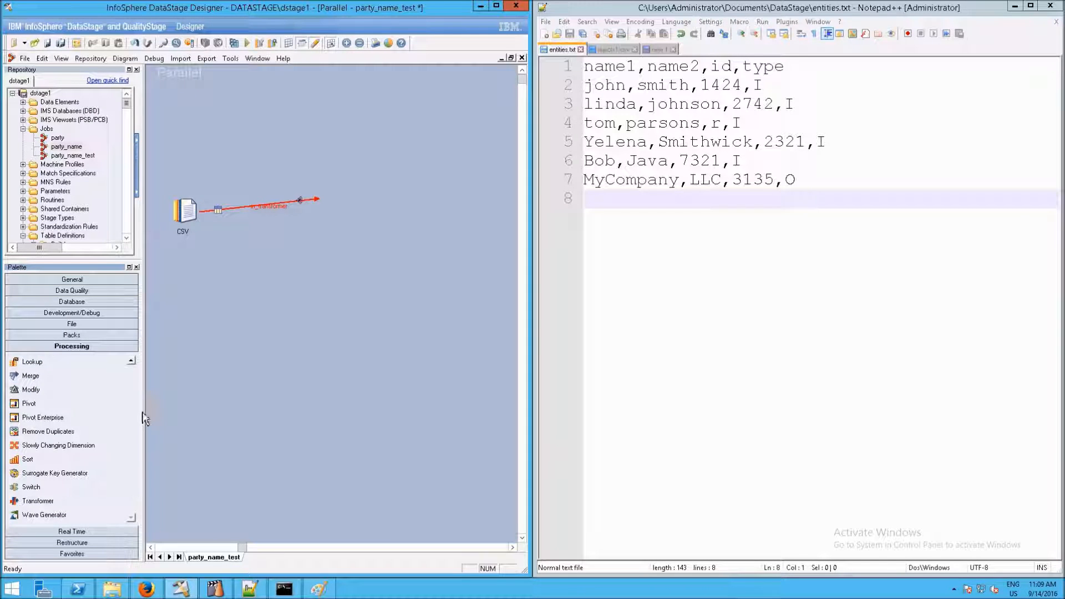
pyautogui.moveTo(329, 192); pyautogui.dragTo(325, 206)
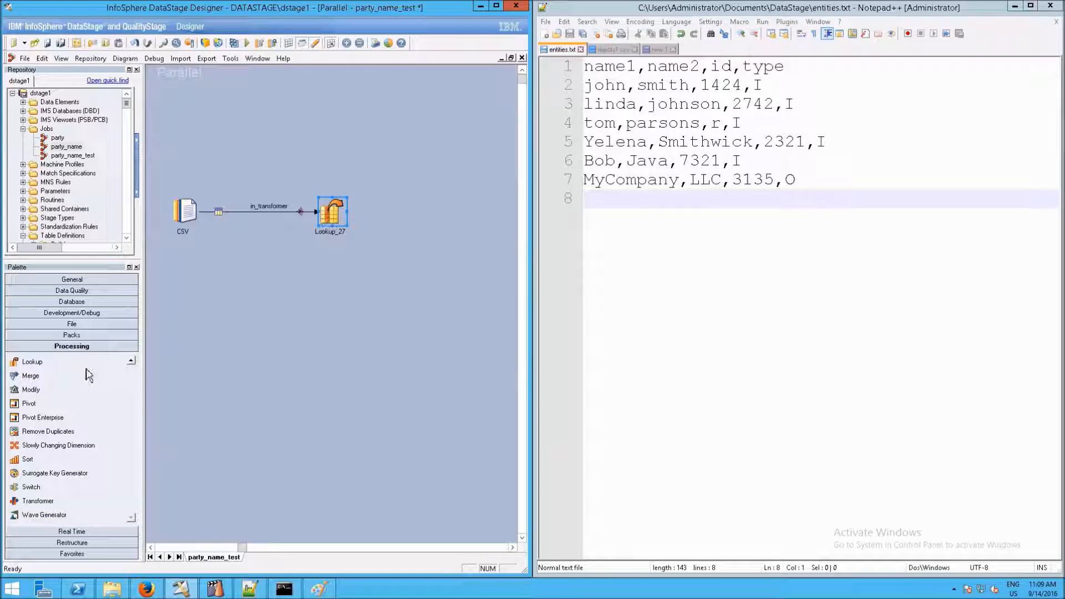
pyautogui.click(86, 326)
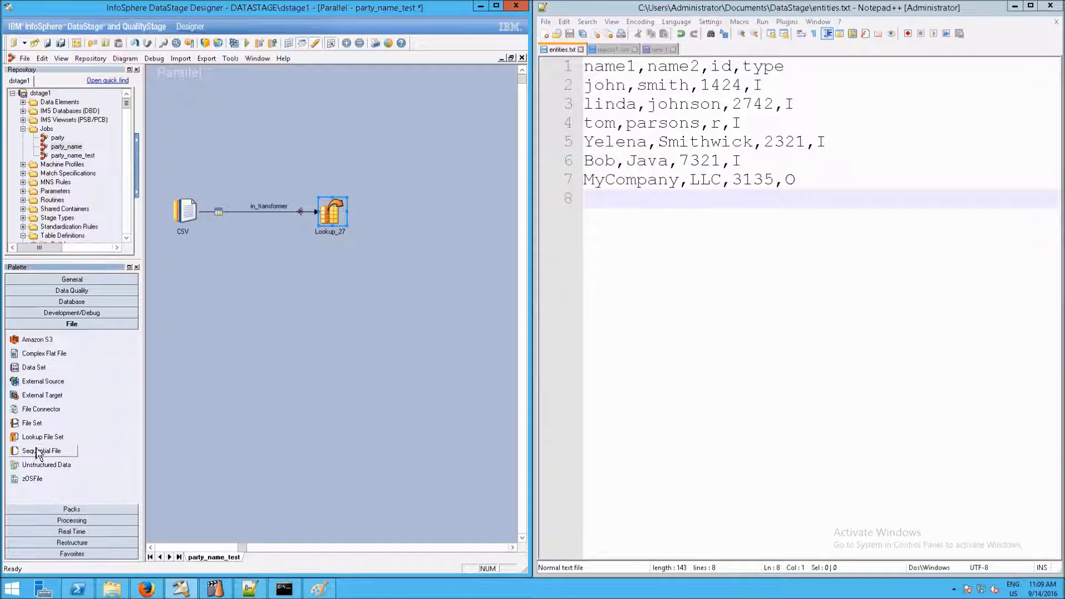
pyautogui.moveTo(113, 441); pyautogui.dragTo(439, 224)
pyautogui.moveTo(341, 220); pyautogui.dragTo(440, 223)
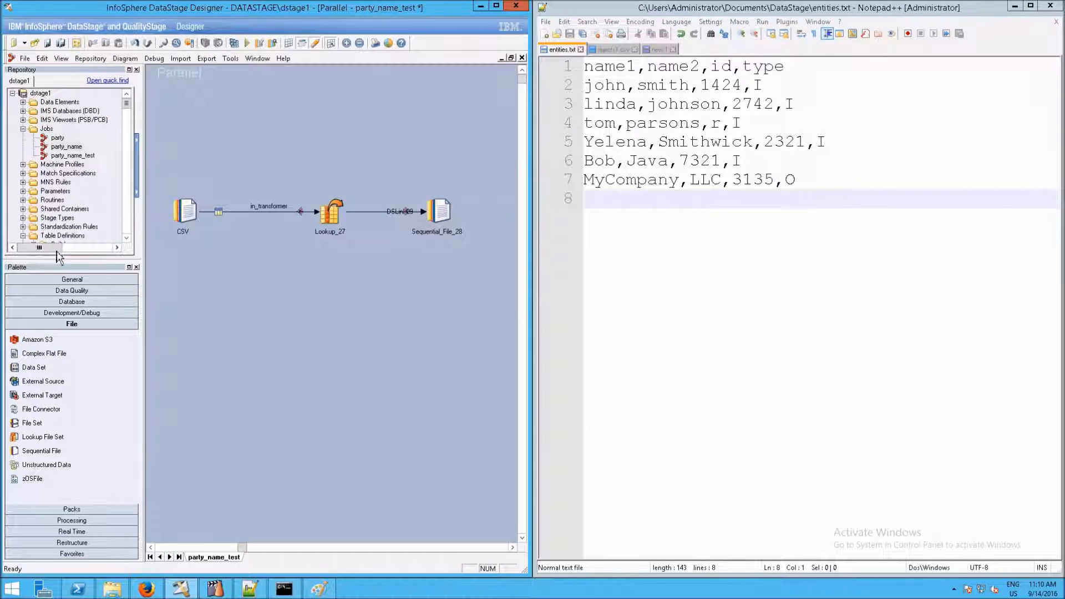
# - Add a DB2 Connector above the Lookup stage and name it party
pyautogui.click(80, 304)
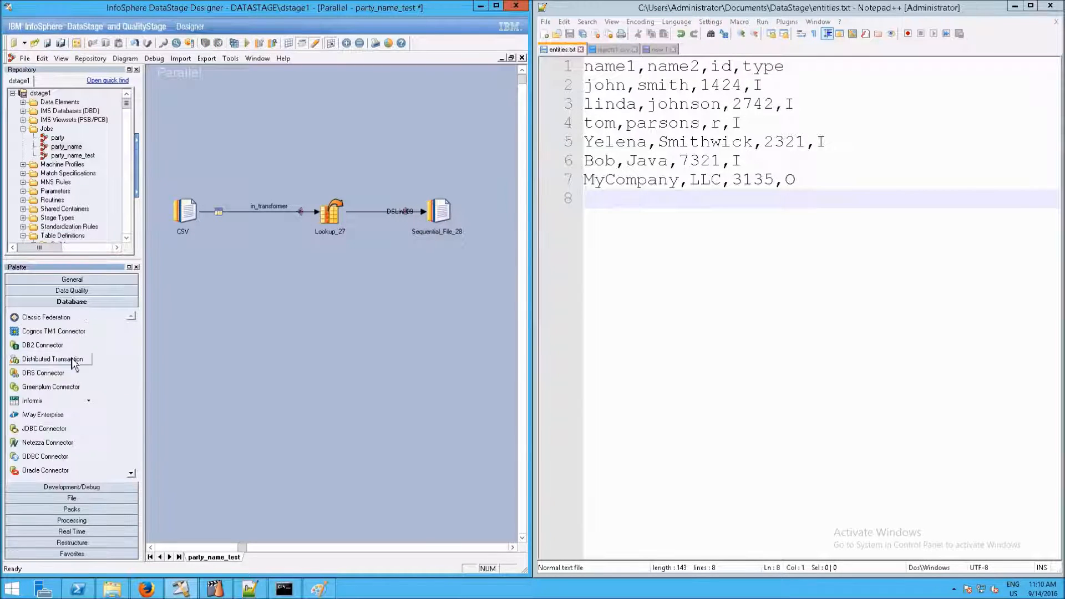
pyautogui.moveTo(56, 345); pyautogui.dragTo(334, 125)
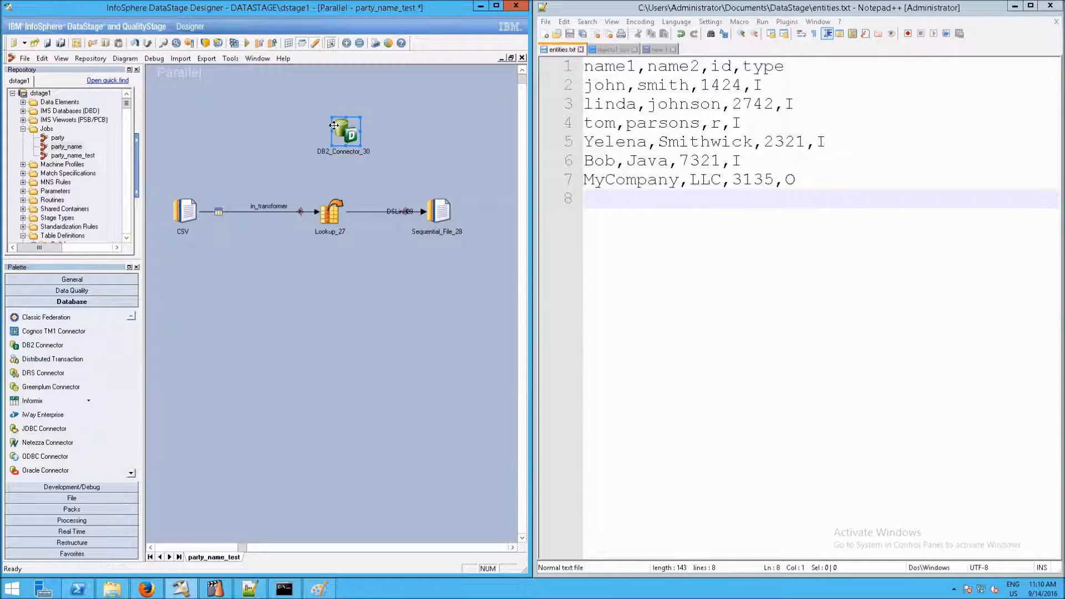
pyautogui.click(353, 155)
pyautogui.write('party')
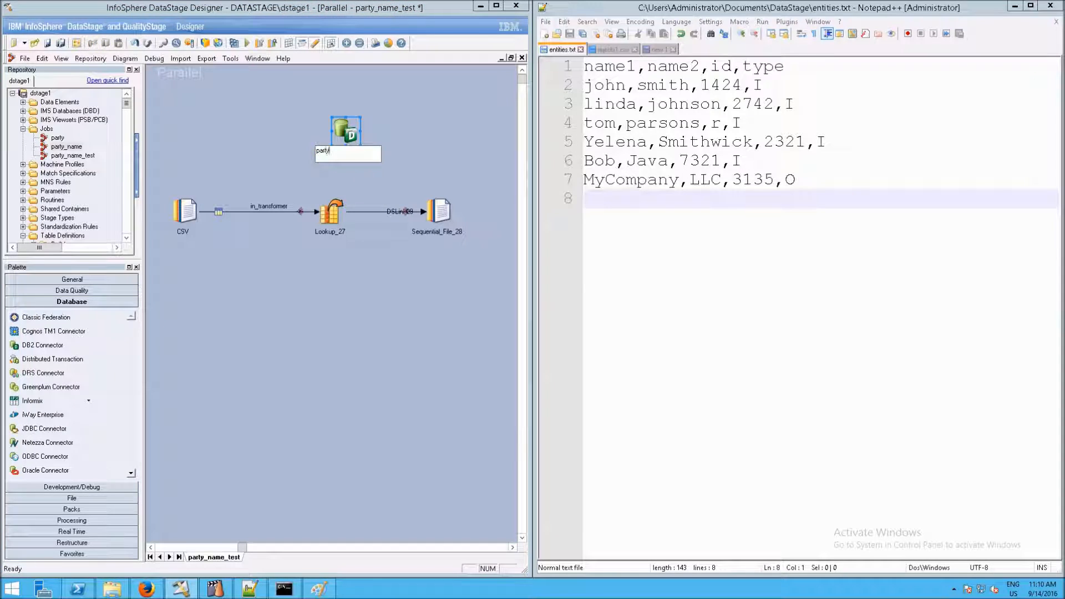
pyautogui.press('Return')
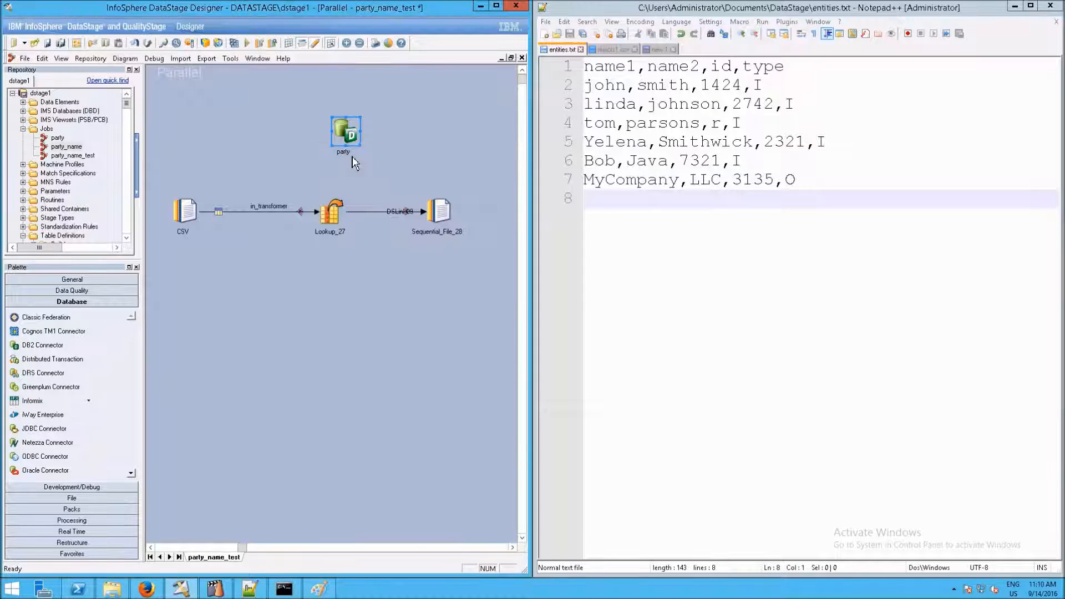
# - Set the party connector's instance, database, user name and password to the job parameters db2.dbinstance, db2.dbname, db2.dbuser and db2.dbpass
pyautogui.doubleClick(337, 132)
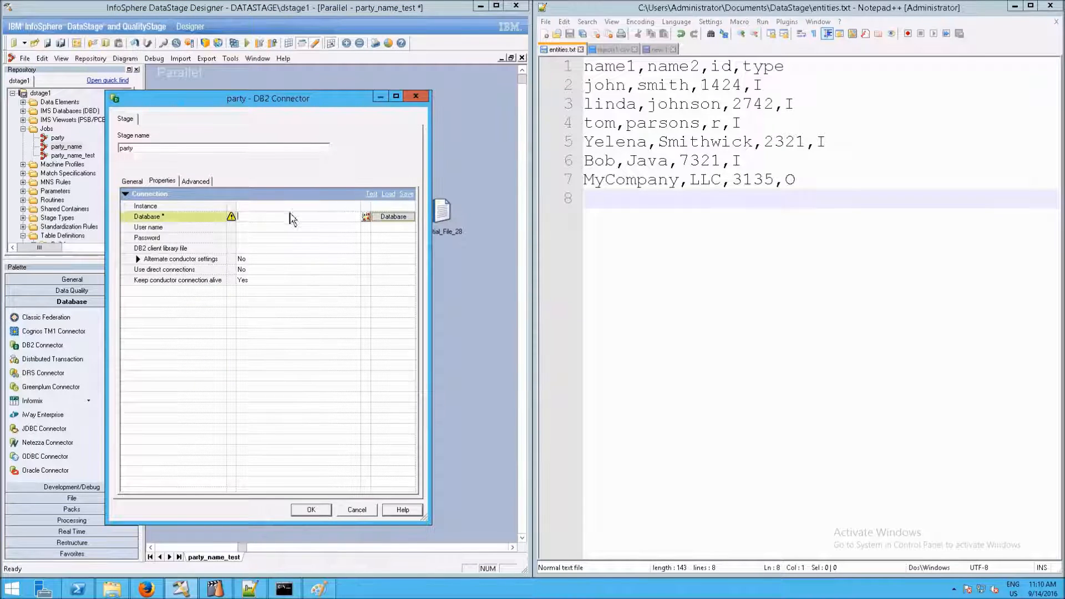
pyautogui.click(344, 206)
pyautogui.click(367, 207)
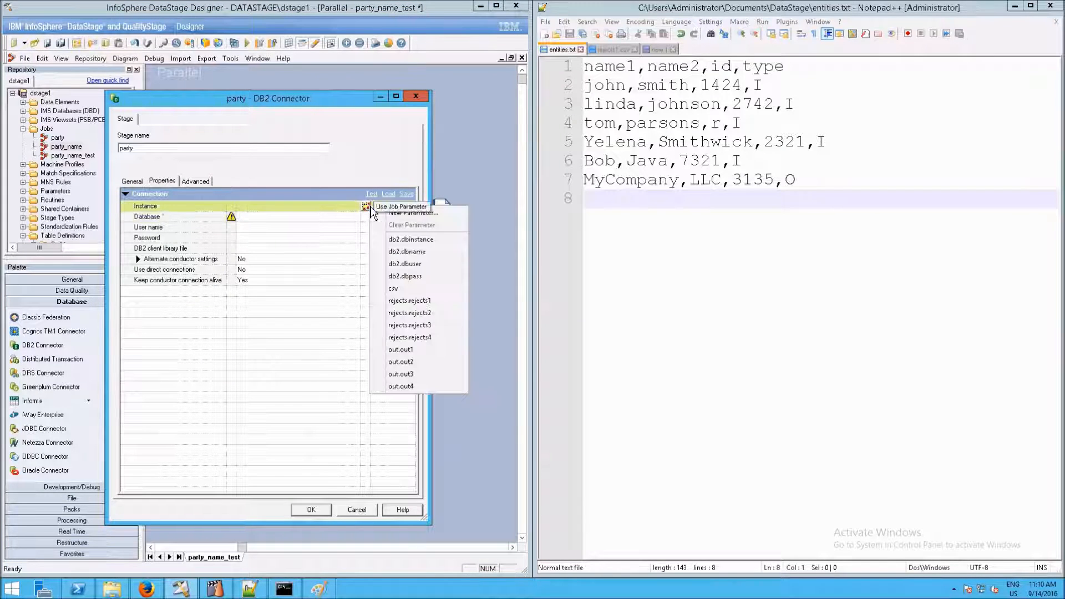
pyautogui.click(405, 240)
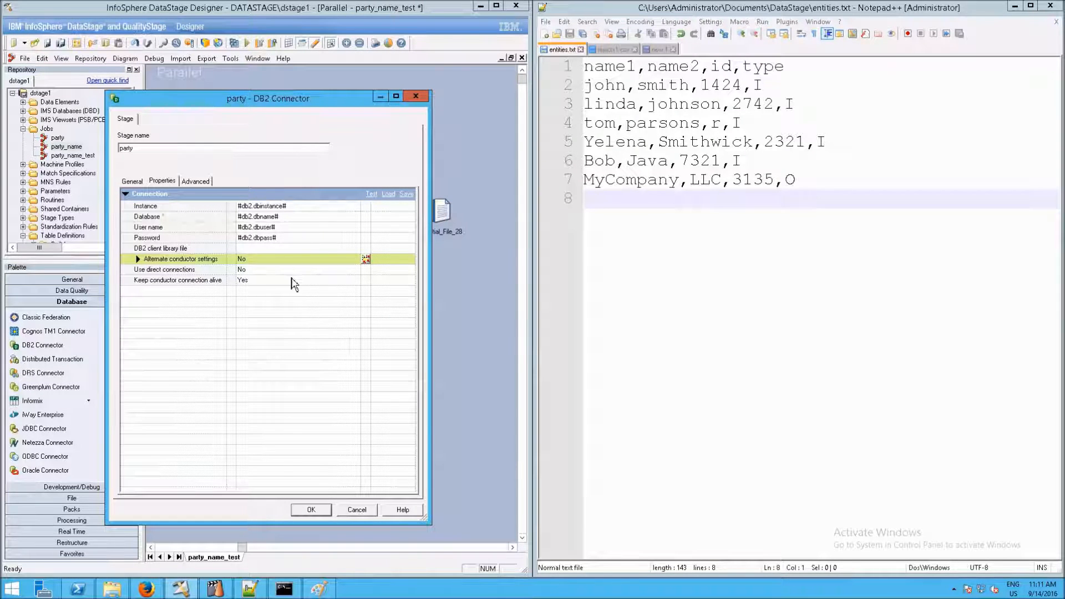
pyautogui.click(324, 511)
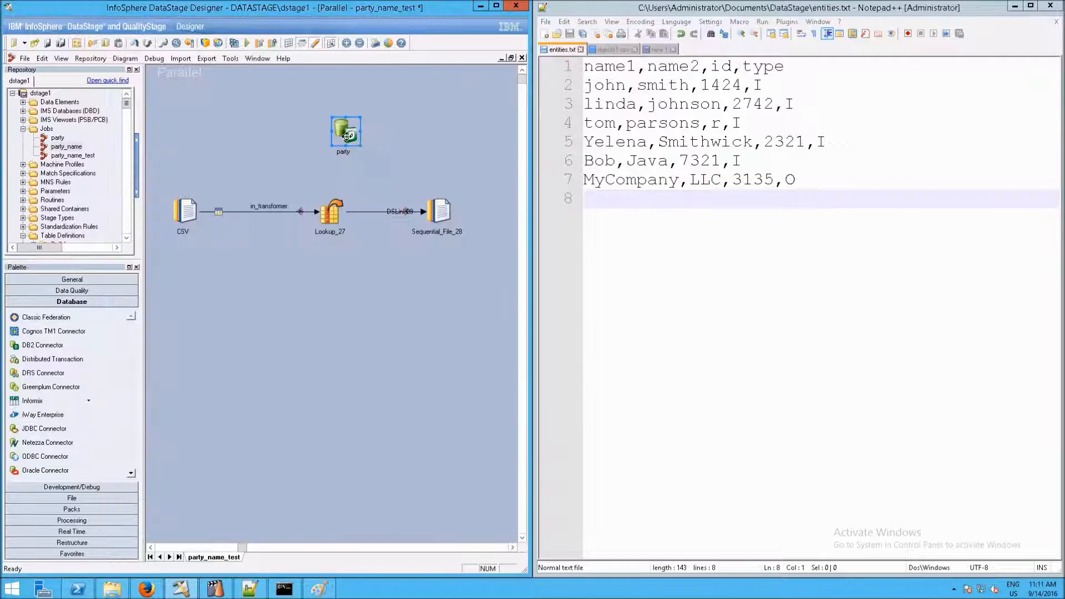
# - Link the party connector to the Lookup stage, align it above, and open its output properties
pyautogui.moveTo(342, 205); pyautogui.dragTo(340, 206)
pyautogui.moveTo(348, 142); pyautogui.dragTo(336, 131)
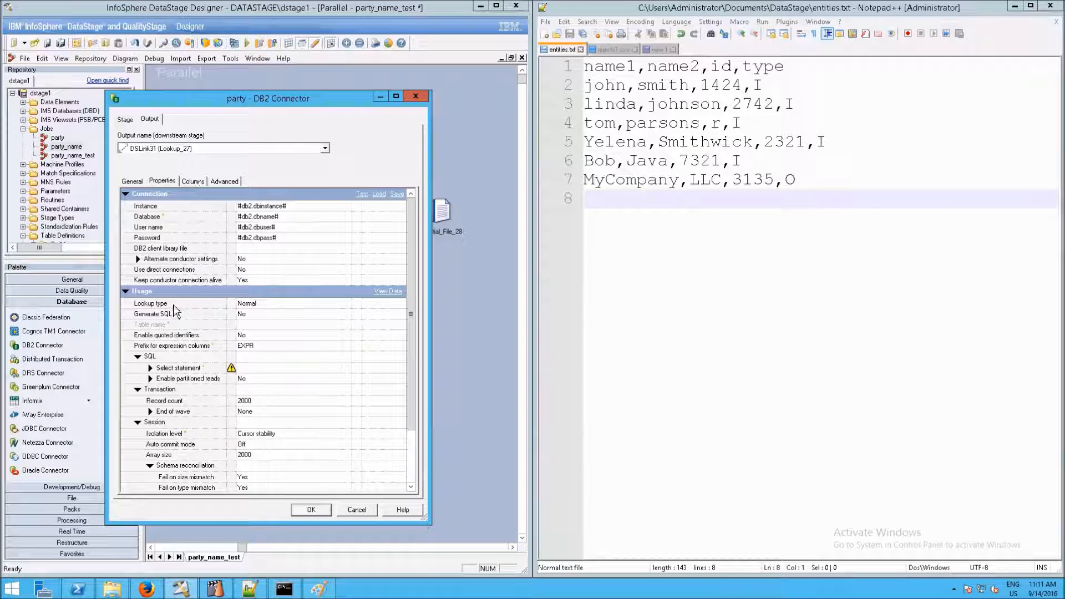
pyautogui.click(198, 182)
pyautogui.click(162, 182)
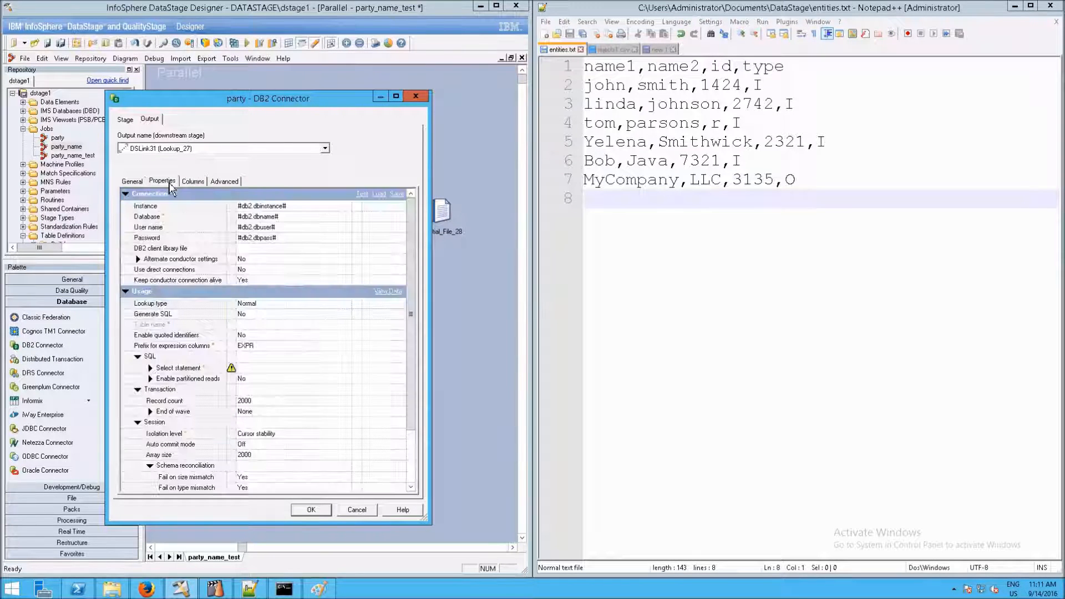
# - In the party connector's usage properties, set Generate SQL to Yes and the table name to cffact.party
pyautogui.click(281, 305)
pyautogui.click(282, 306)
pyautogui.click(282, 307)
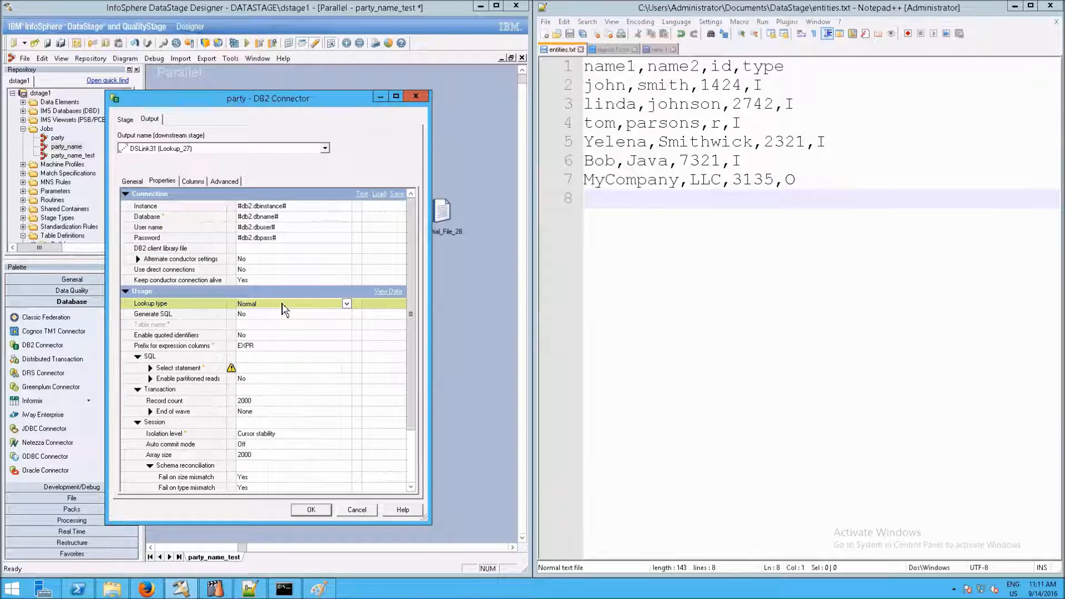
pyautogui.click(253, 315)
pyautogui.click(254, 315)
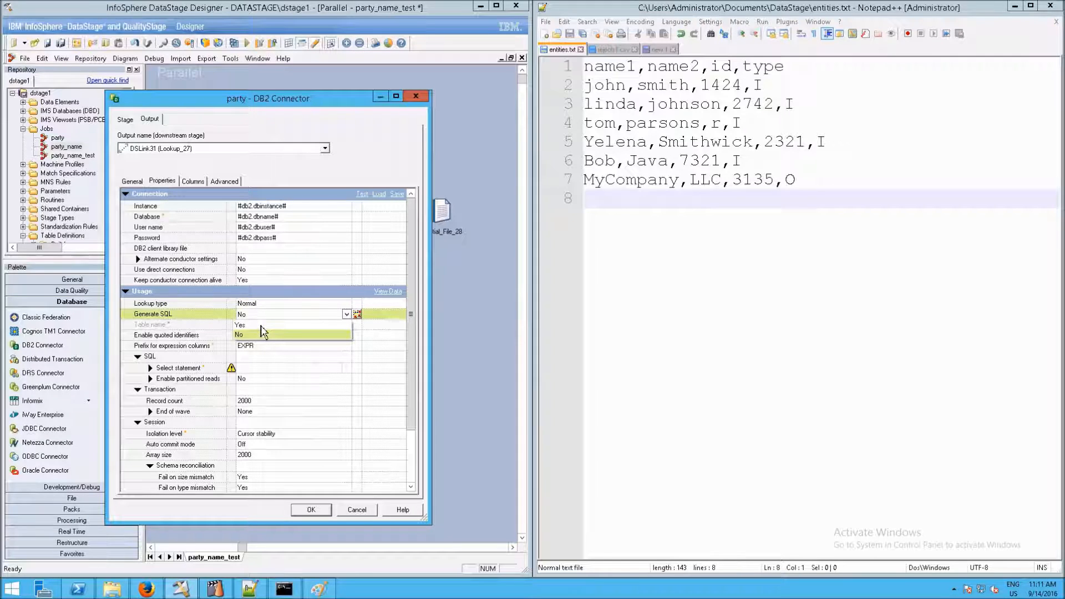
pyautogui.click(265, 325)
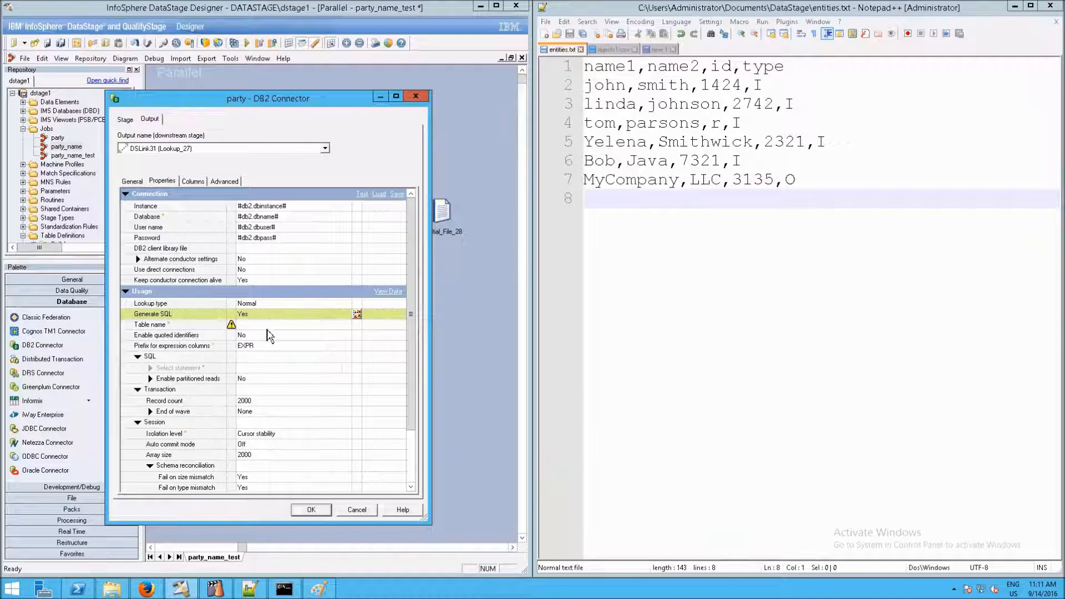
pyautogui.click(274, 326)
pyautogui.write('dffact.p')
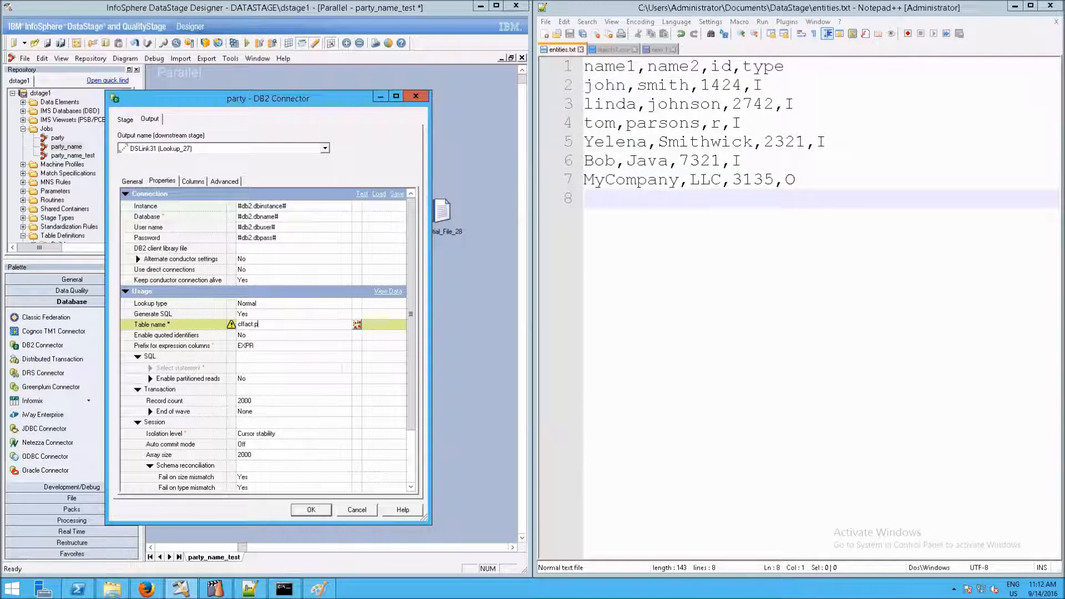
pyautogui.write('arty')
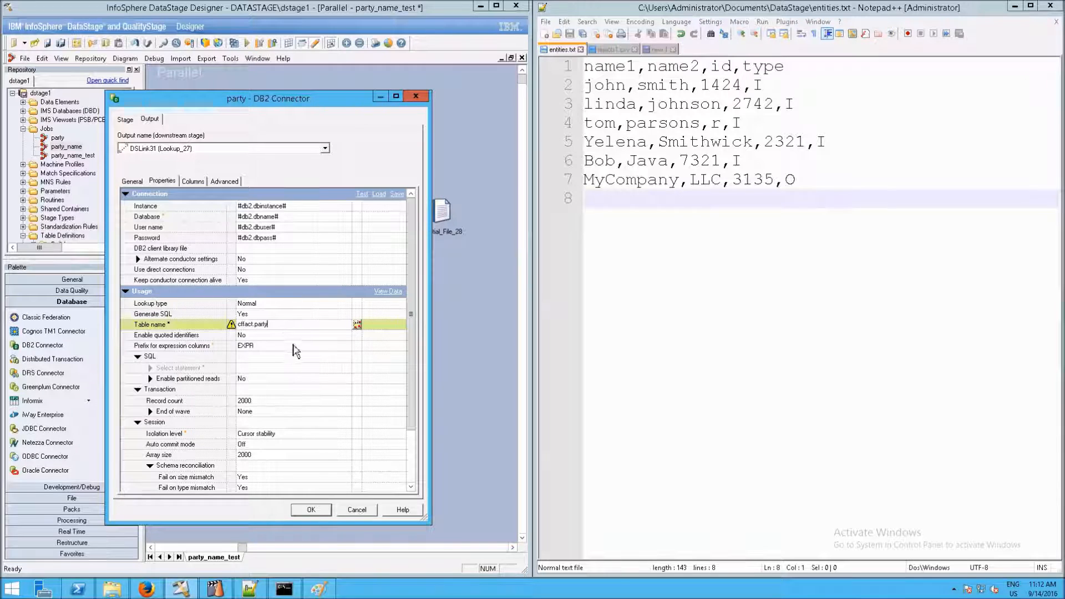
pyautogui.press('Tab')
# - Load all columns from the CFFACT.PARTY table definition into the party connector's output and apply the settings
pyautogui.click(201, 182)
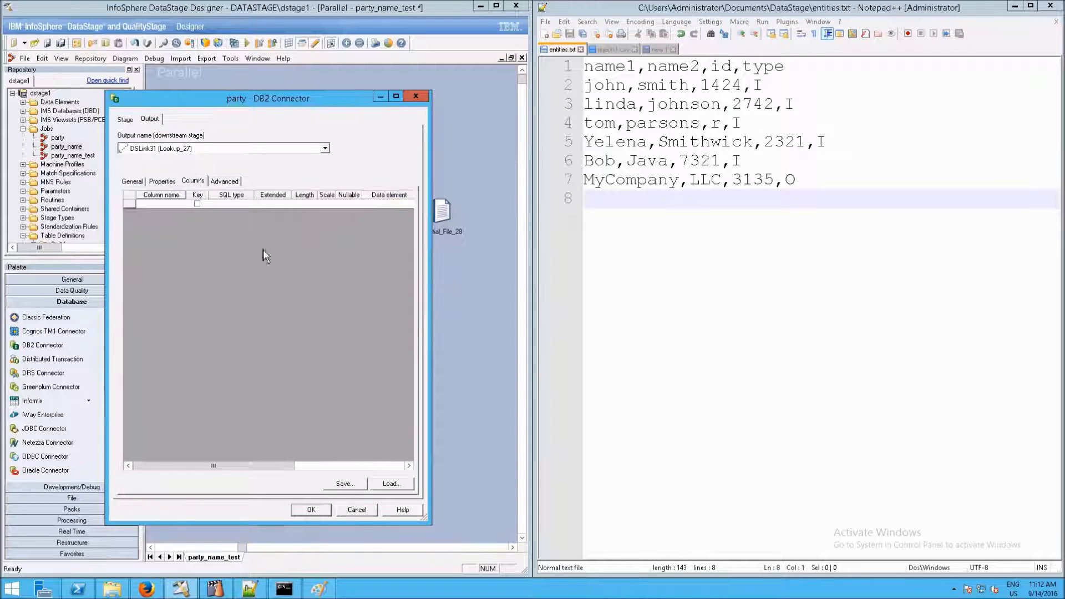
pyautogui.click(390, 484)
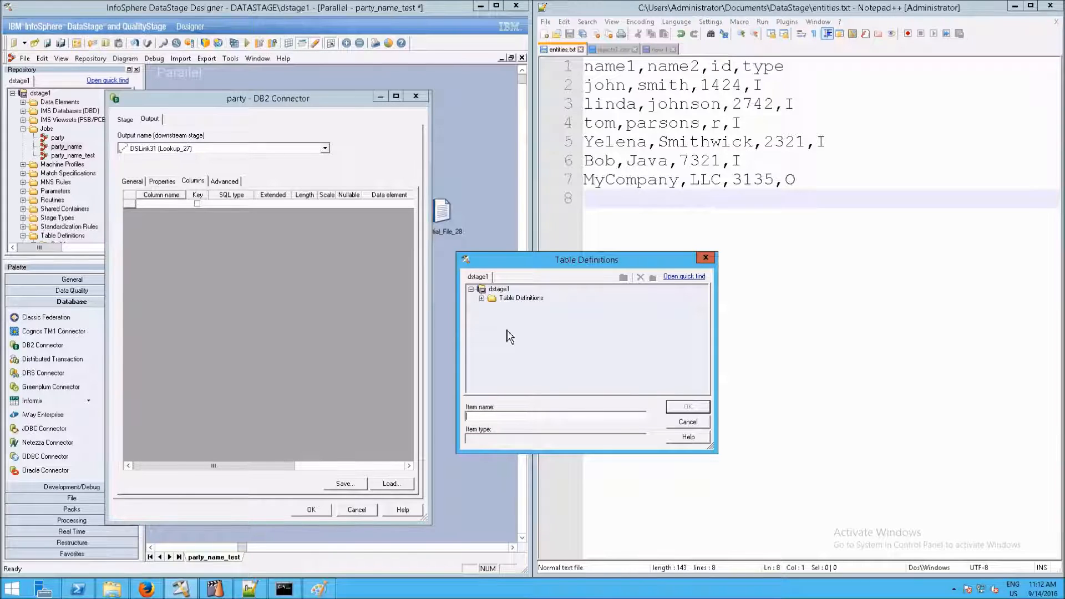
pyautogui.click(507, 301)
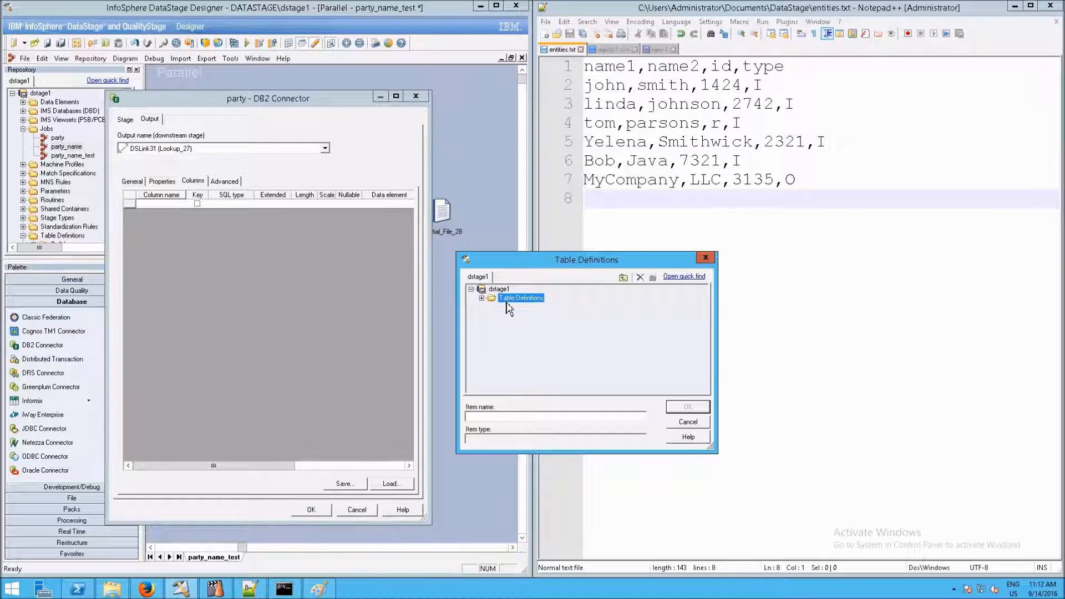
pyautogui.press('Right')
pyautogui.press('Down')
pyautogui.press('Down')
pyautogui.press('Right')
pyautogui.press('Down')
pyautogui.press('Down')
pyautogui.write('party')
pyautogui.press('Return')
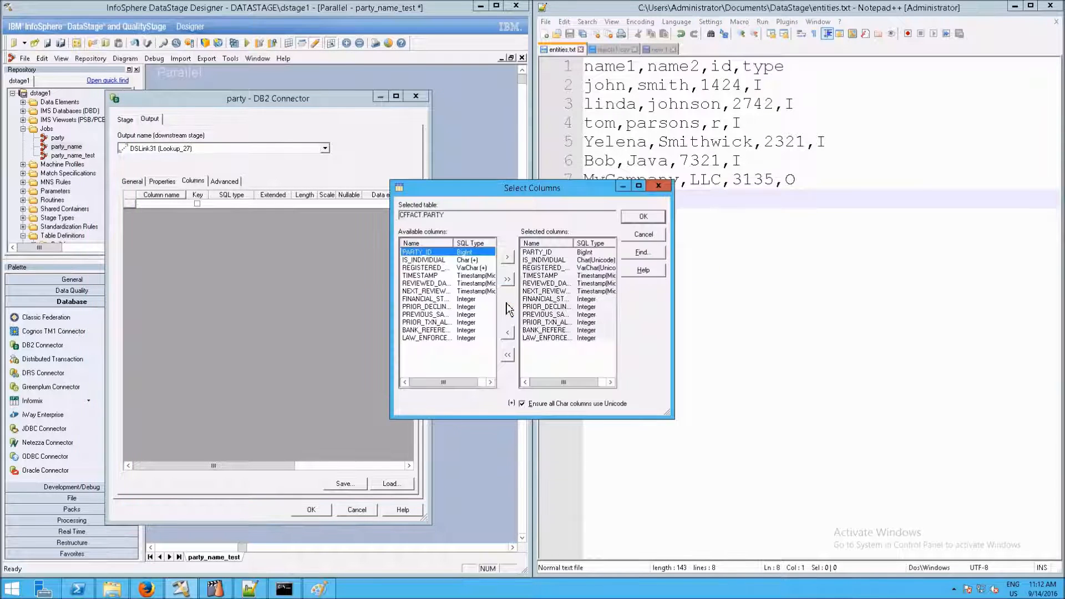
pyautogui.click(644, 217)
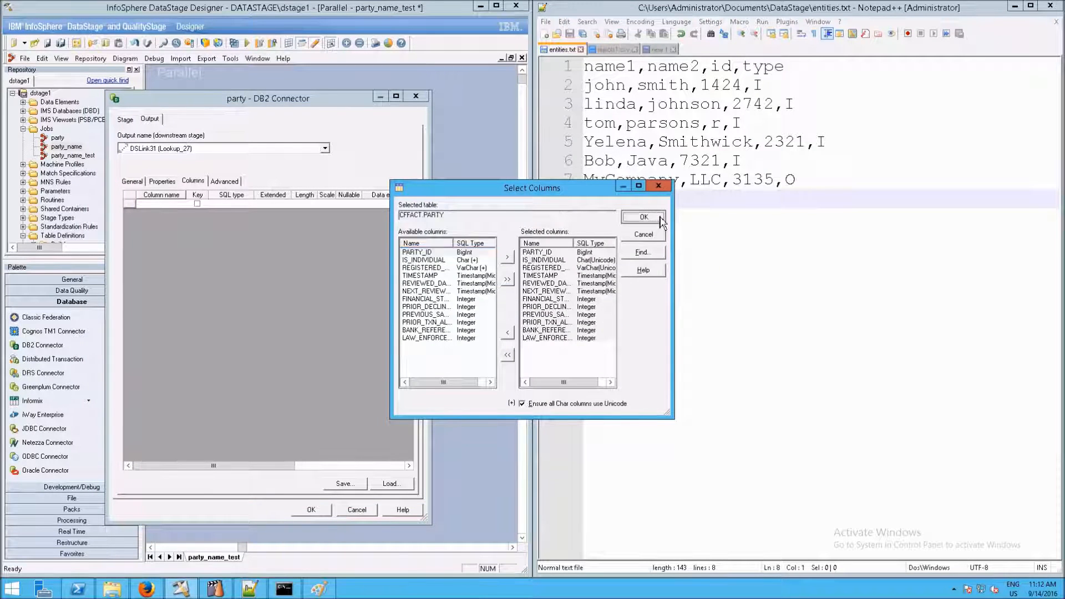
pyautogui.click(324, 509)
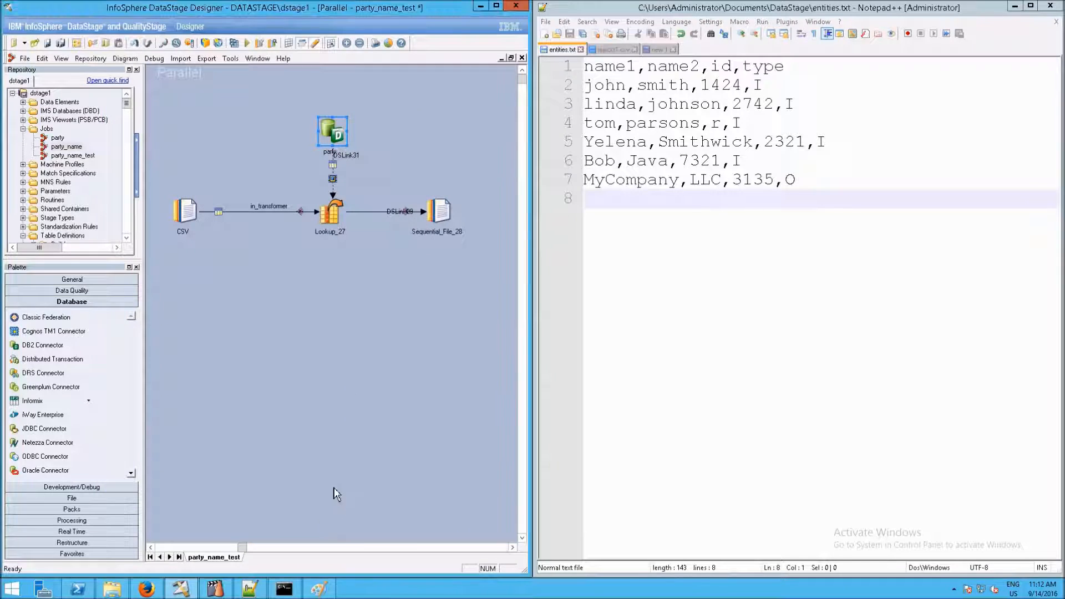
# - Move the party connector higher above the Lookup stage to lengthen the reference link between them
pyautogui.click(373, 315)
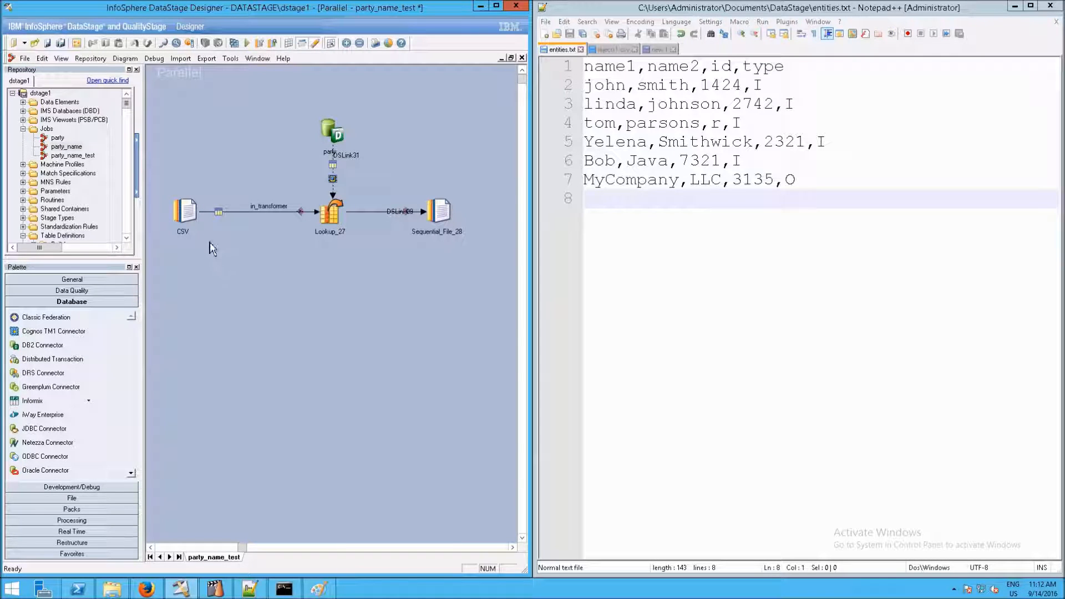
pyautogui.click(195, 214)
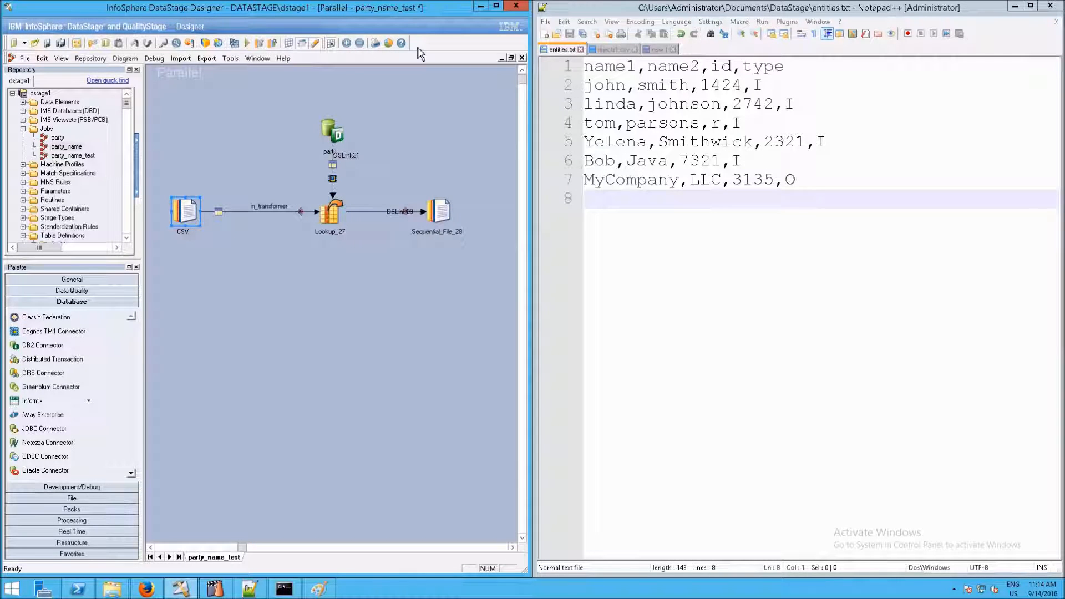
pyautogui.moveTo(333, 133); pyautogui.dragTo(333, 80)
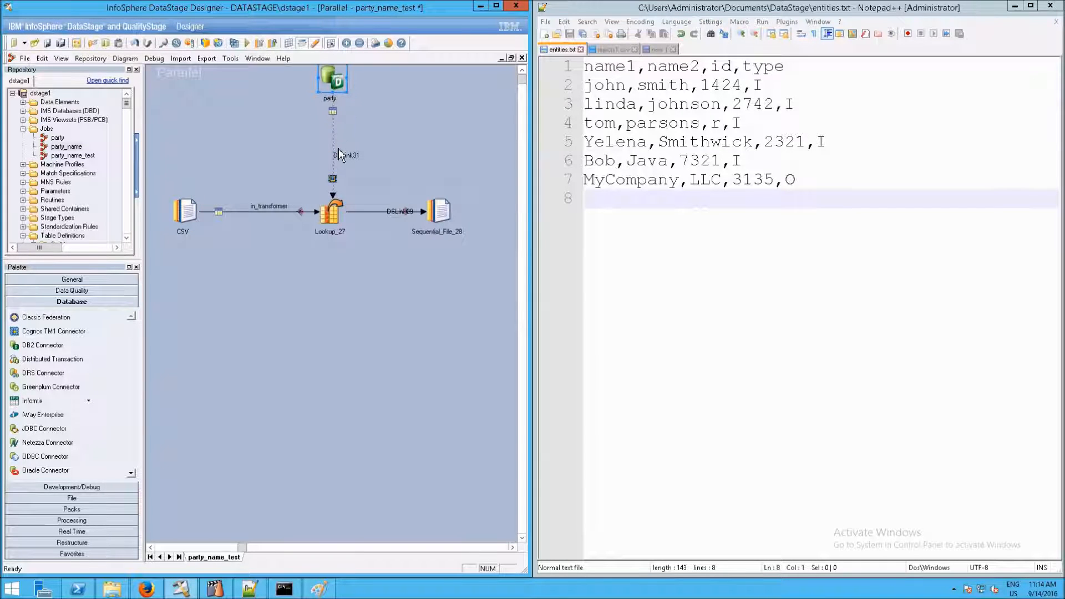
# - Examine the link type conversion options for the party reference link and the Lookup stage's output link
pyautogui.click(336, 139)
pyautogui.rightClick(342, 159)
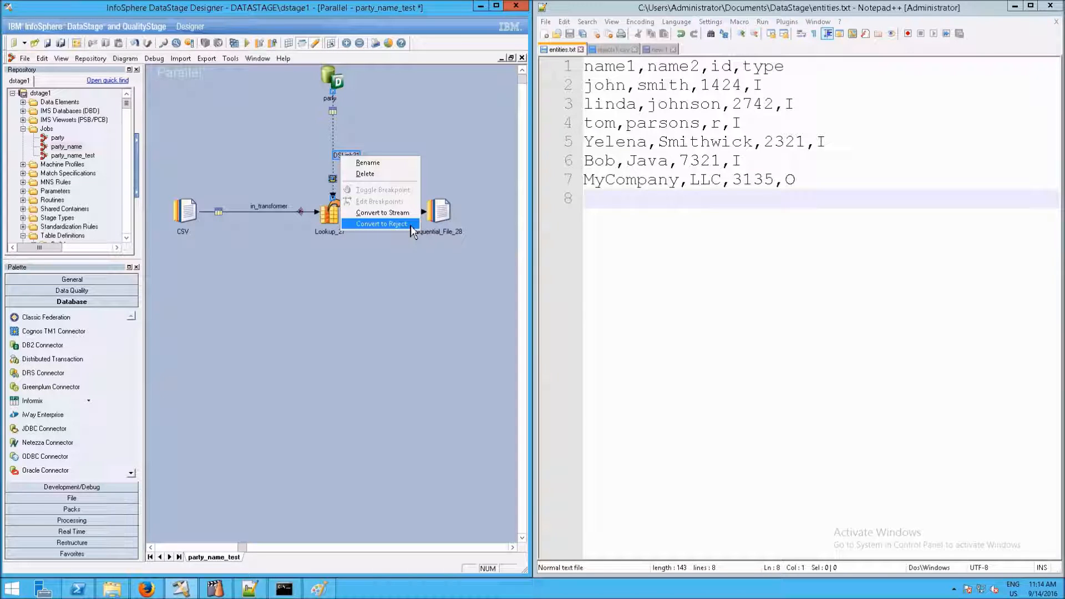
pyautogui.click(412, 121)
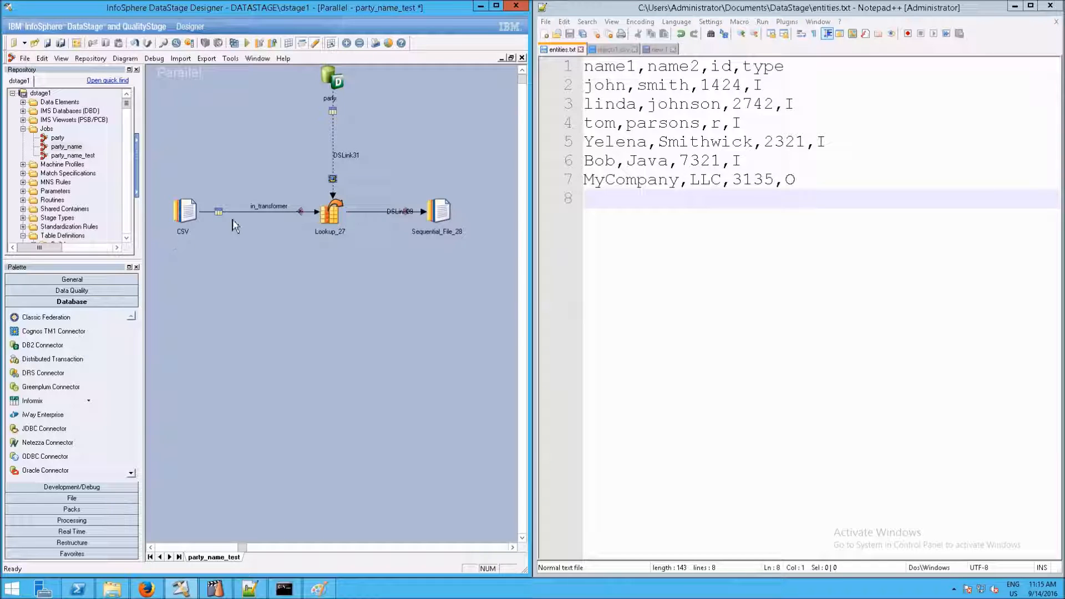
pyautogui.click(386, 213)
pyautogui.rightClick(411, 216)
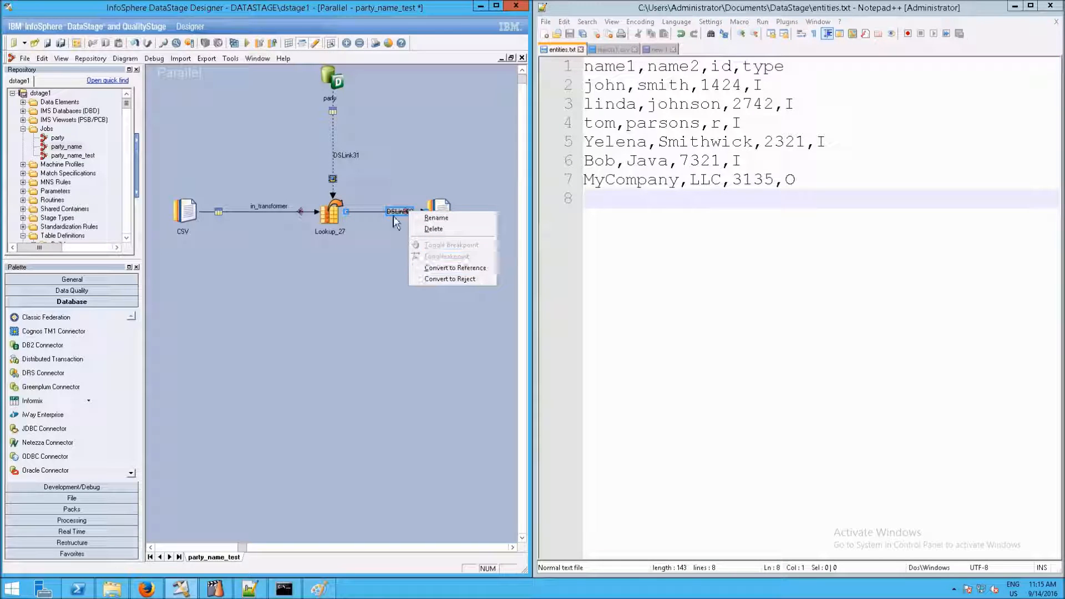
pyautogui.click(332, 106)
pyautogui.click(330, 86)
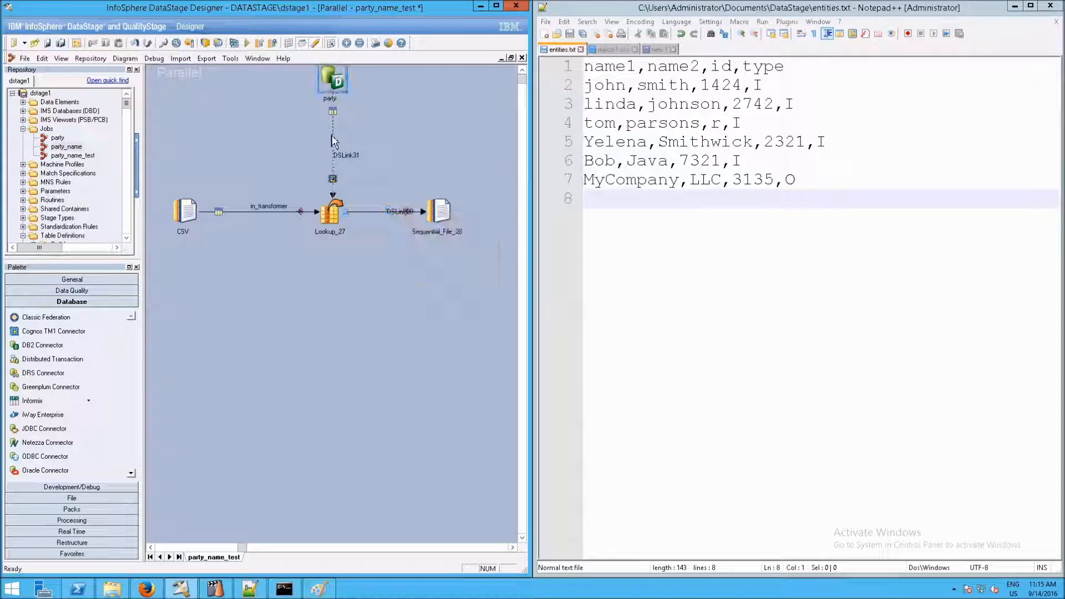
pyautogui.rightClick(334, 81)
pyautogui.press('Escape')
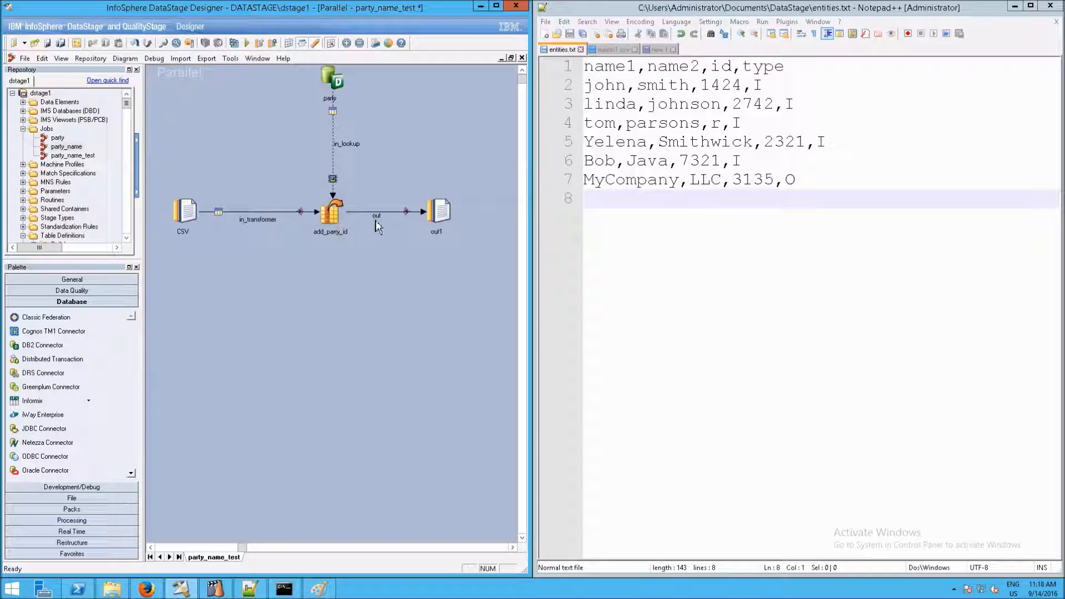
# - Examine the input, lookup and output columns of the add_party_id Lookup stage and close it without saving
pyautogui.doubleClick(333, 221)
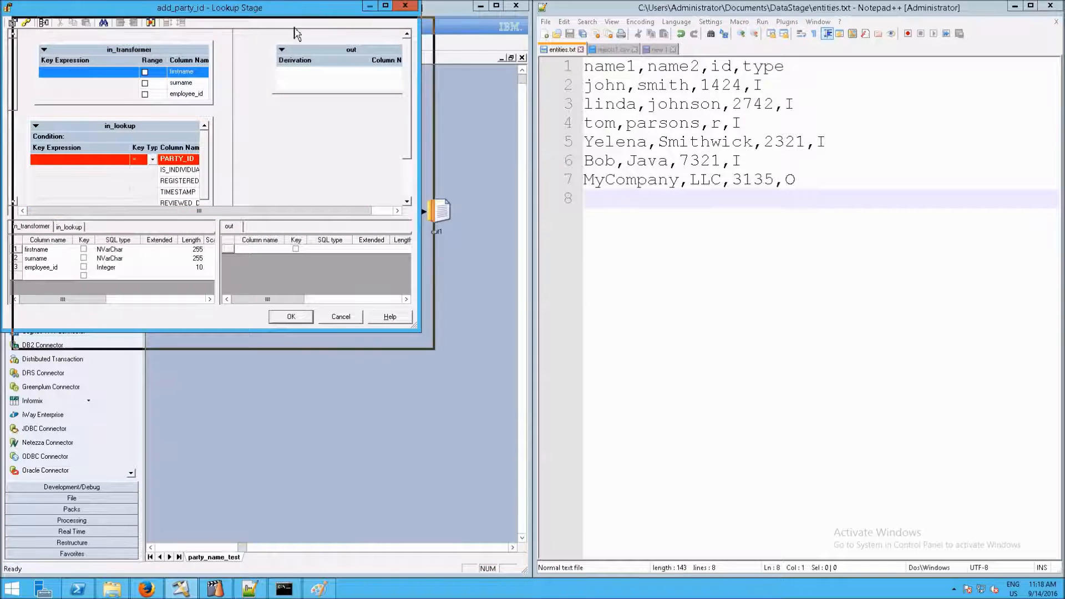
pyautogui.press('super+Right')
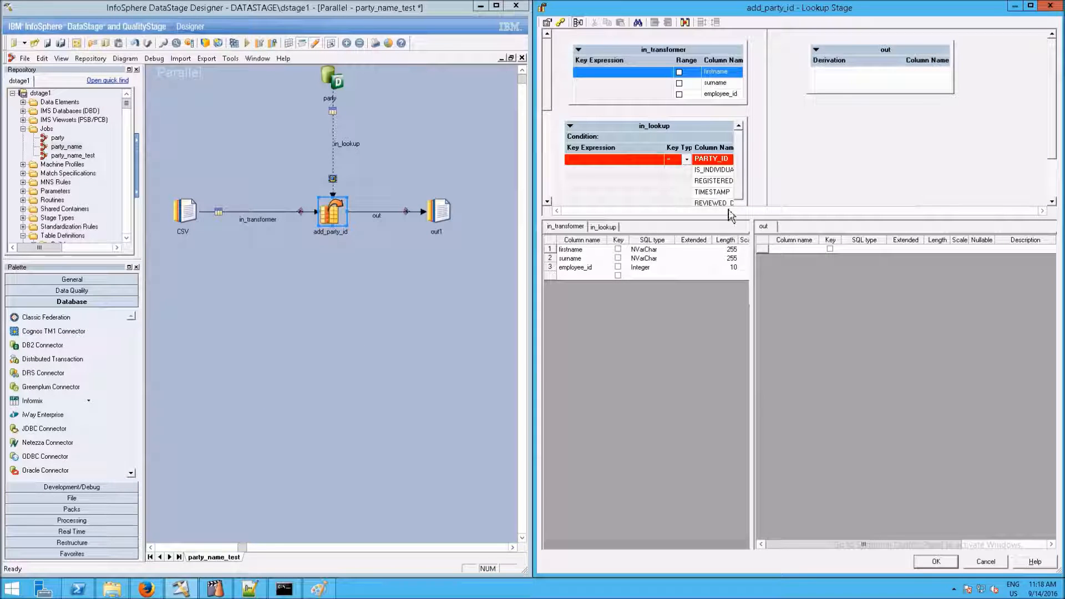
pyautogui.moveTo(733, 219); pyautogui.dragTo(727, 312)
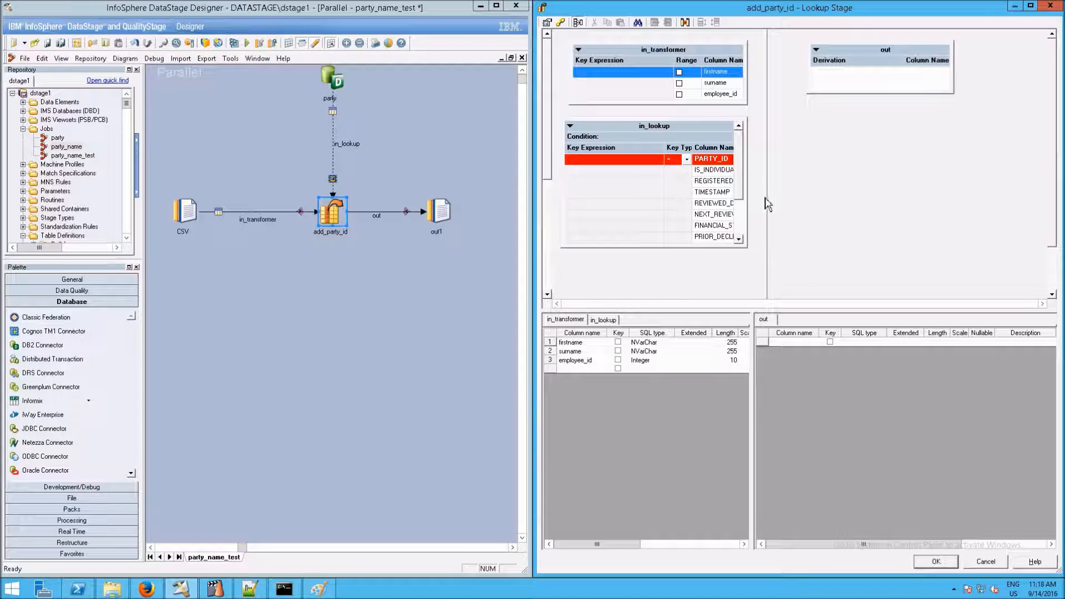
pyautogui.moveTo(768, 191); pyautogui.dragTo(882, 188)
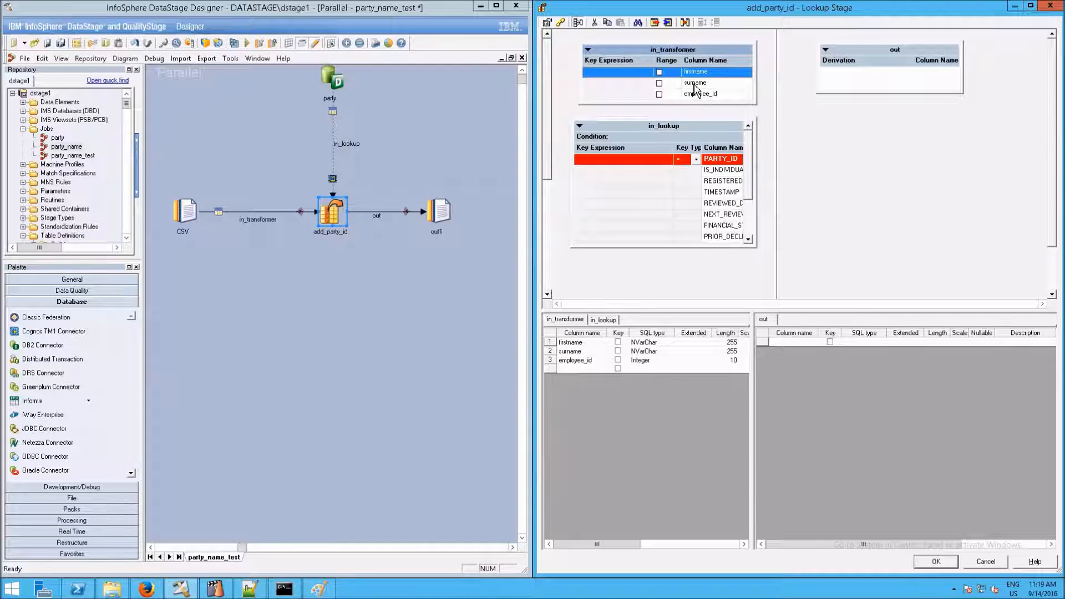
pyautogui.click(988, 564)
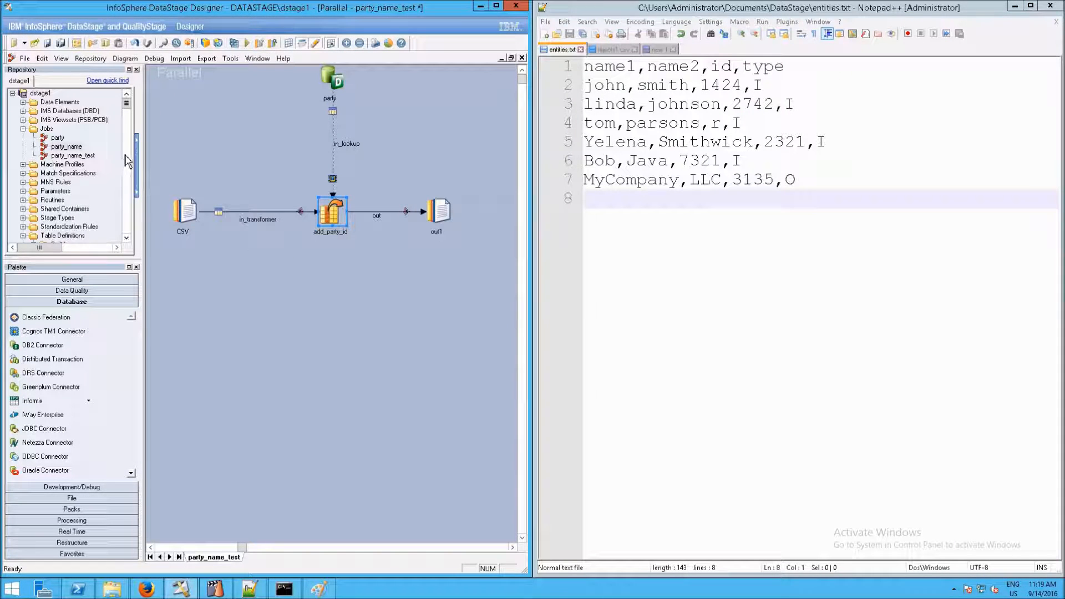
# - Start a sequential file definition import for Table Definitions and set its directory to the DataStage documents folder
pyautogui.click(42, 236)
pyautogui.scroll(-3, 44, 236)
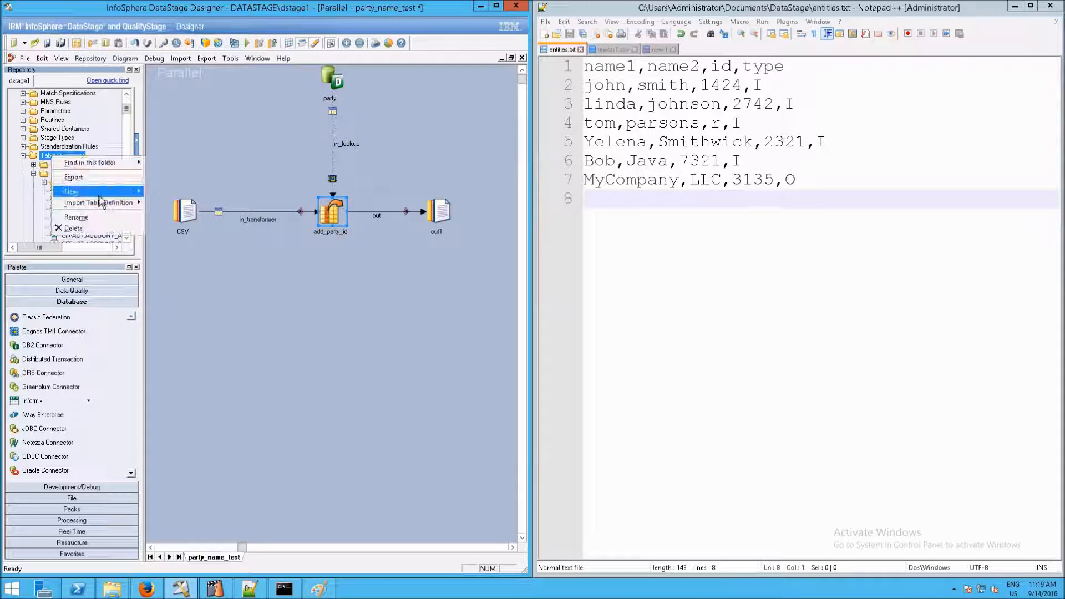
pyautogui.moveTo(102, 203)
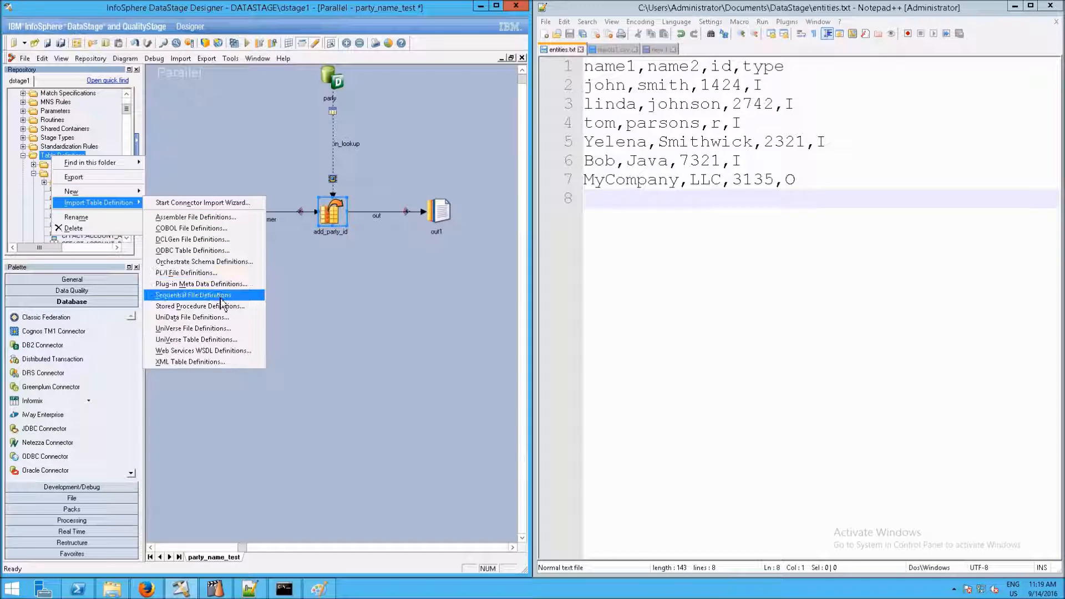
pyautogui.click(223, 297)
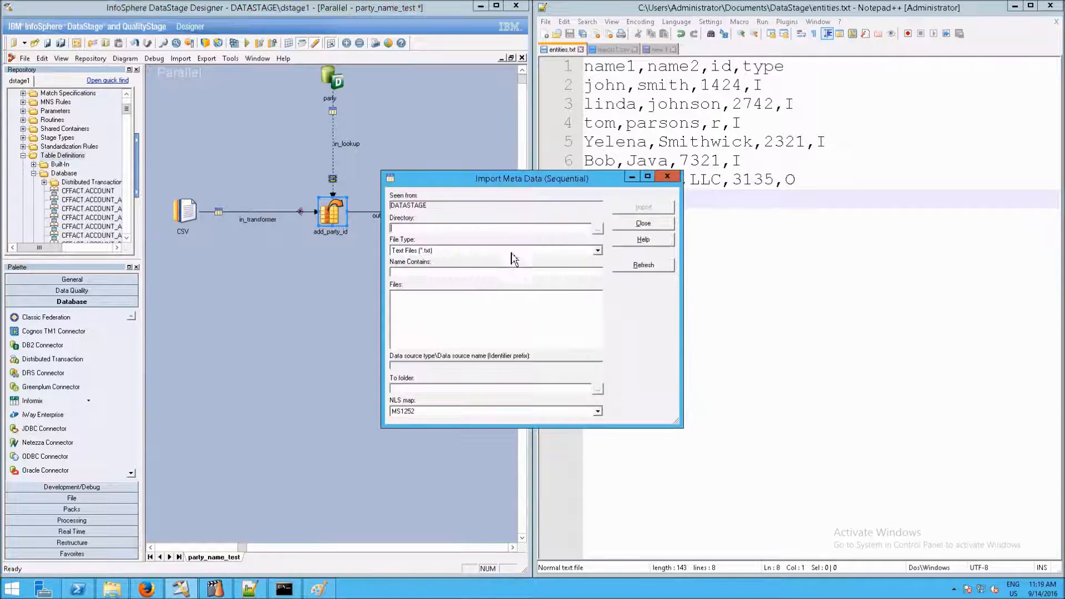
pyautogui.click(601, 228)
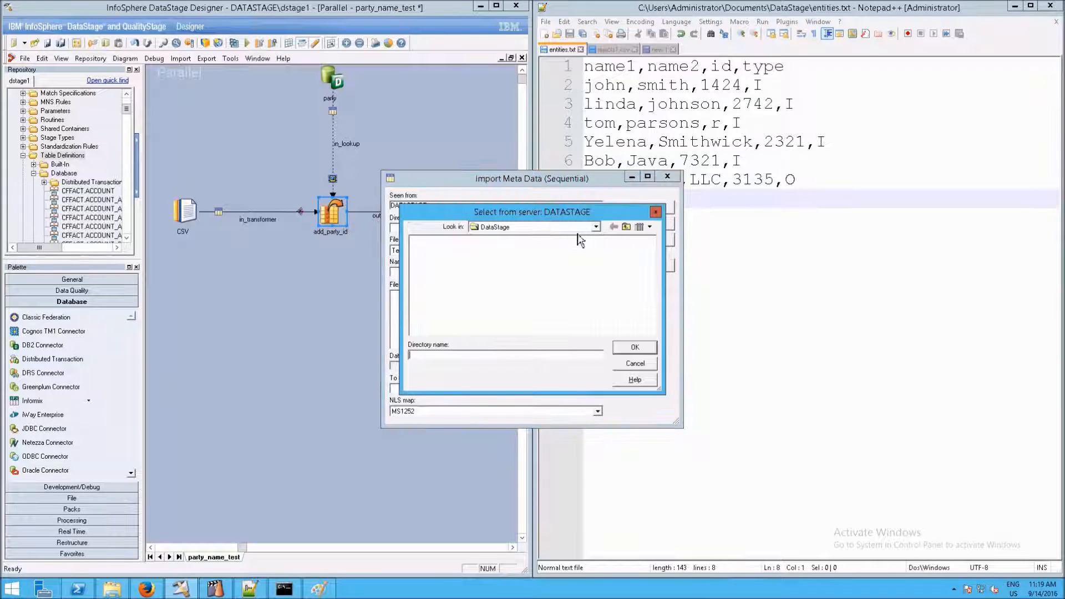
pyautogui.click(623, 348)
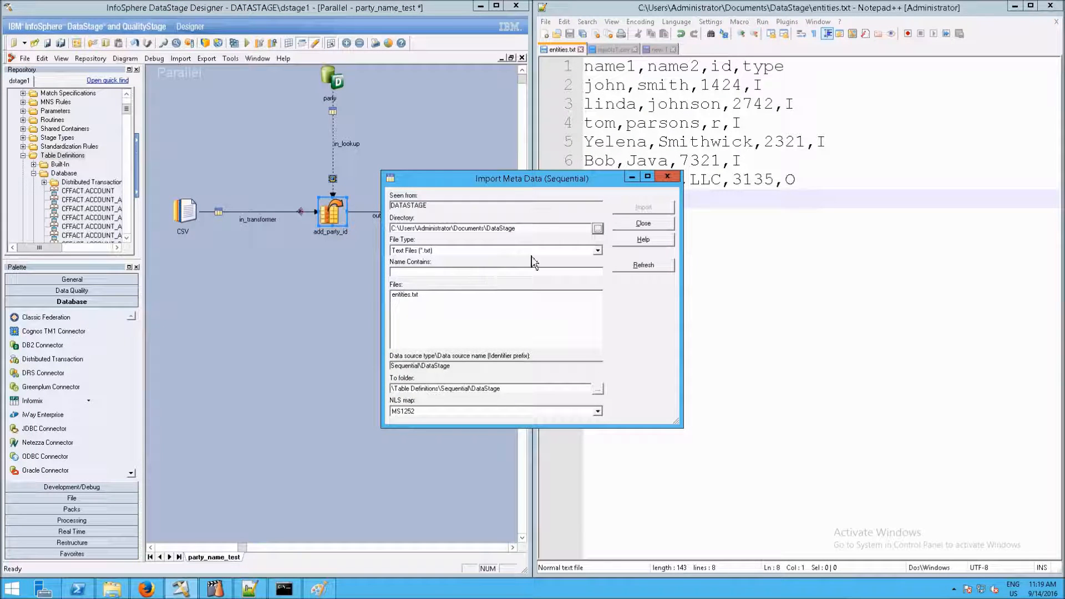
# - Set the import's file type to Comma Separated (*.csv), refresh the file list and close the import dialog
pyautogui.click(583, 251)
pyautogui.click(549, 261)
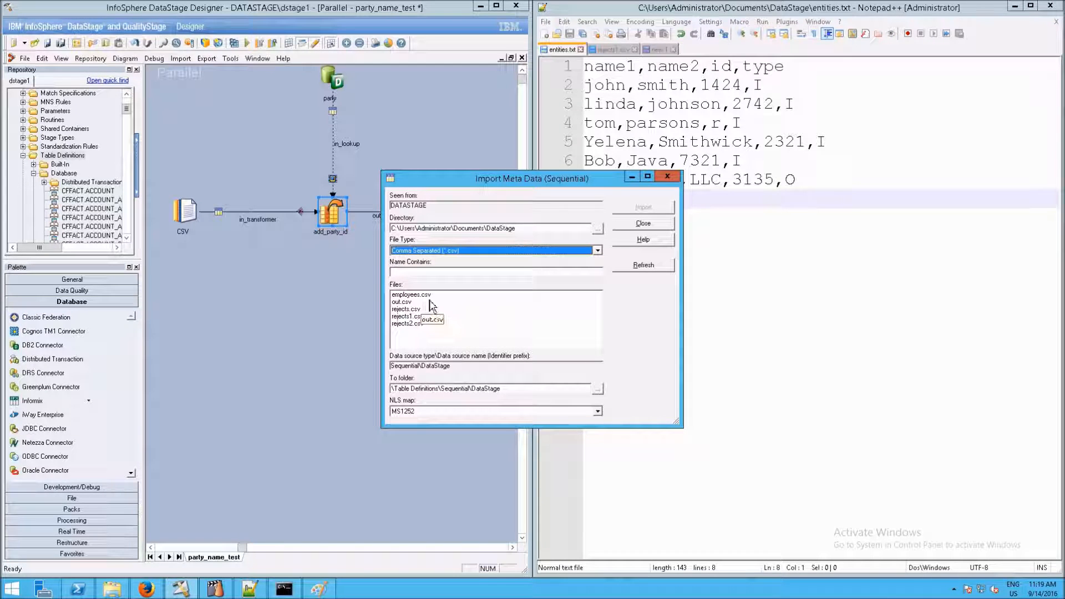
pyautogui.click(638, 266)
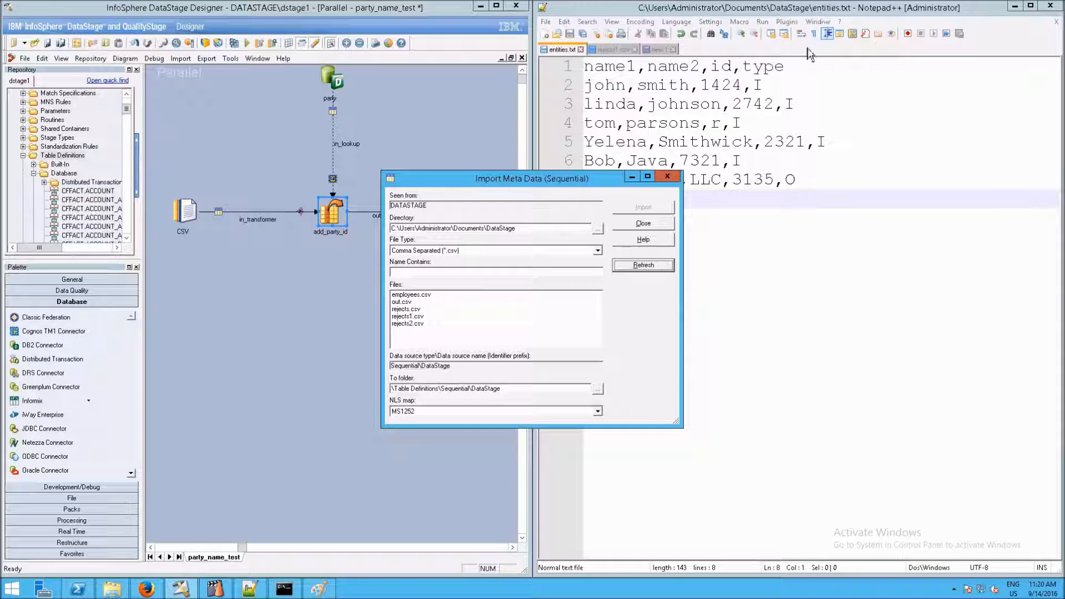
pyautogui.click(521, 252)
pyautogui.click(521, 253)
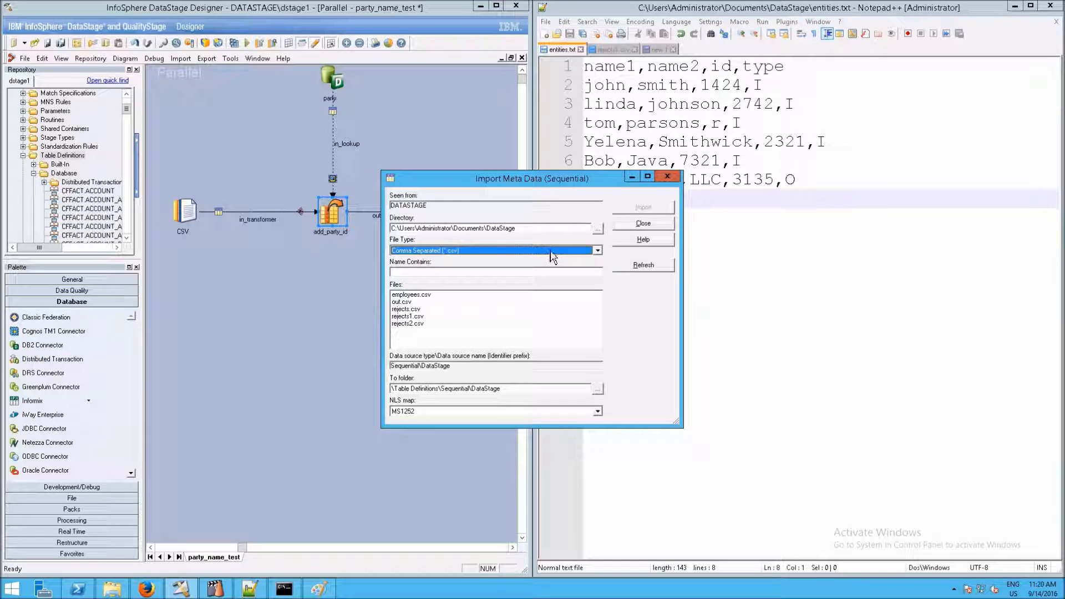
pyautogui.click(656, 225)
# - Switch to Notepad++ and rename entities.txt as entities.csv in the DataStage folder
pyautogui.click(626, 123)
pyautogui.click(546, 21)
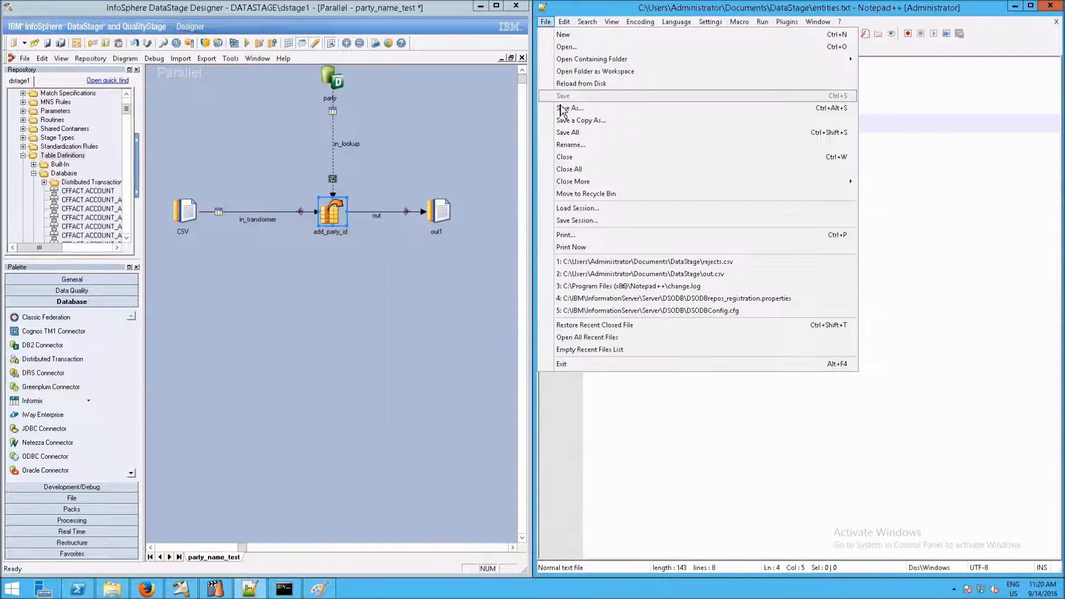
pyautogui.click(579, 145)
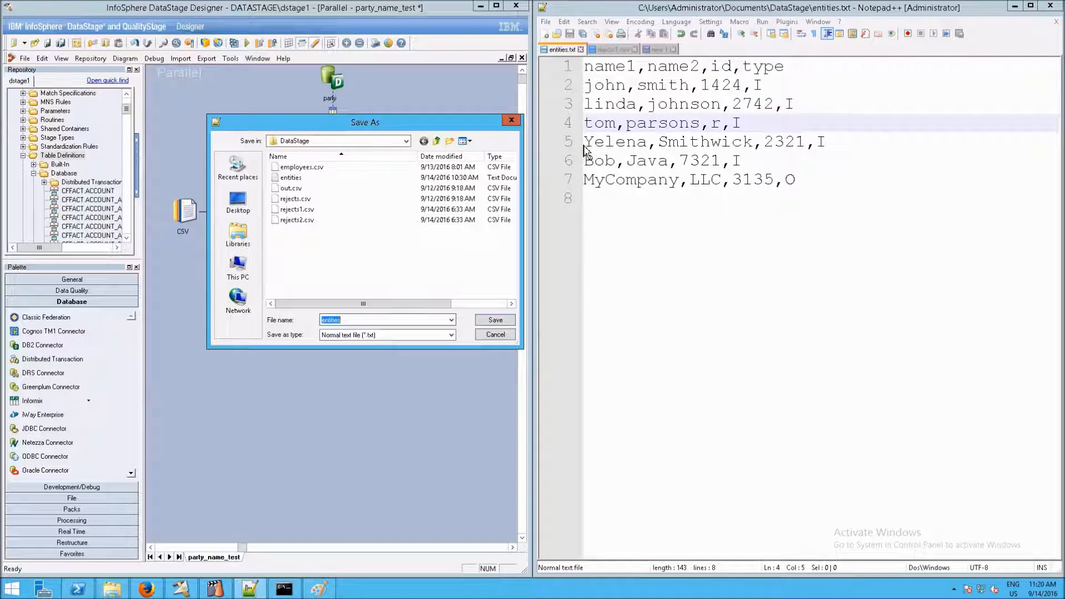
pyautogui.write('entities.cs')
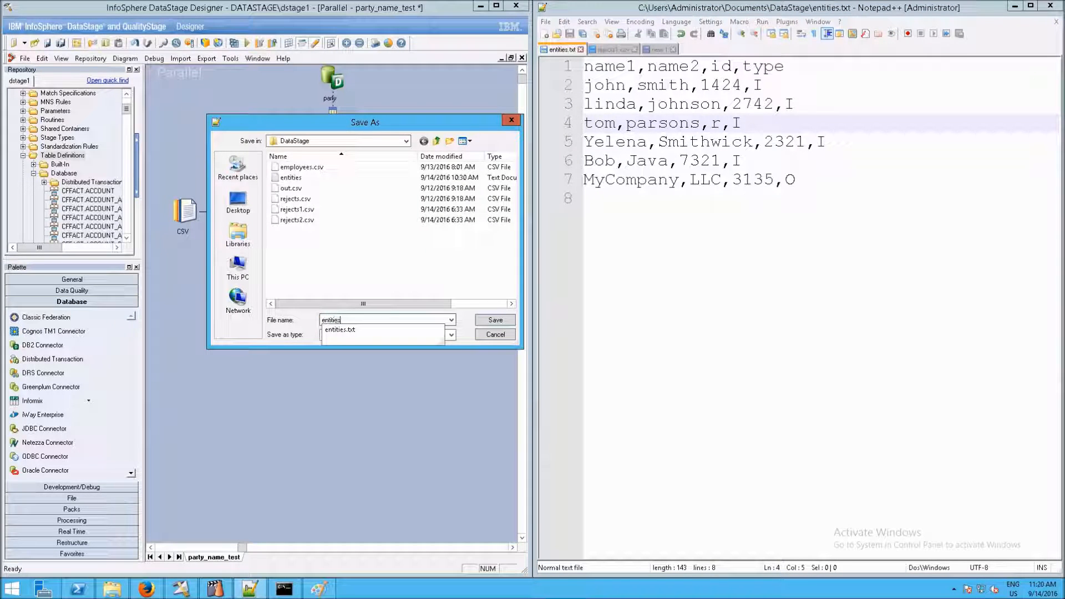
pyautogui.press('Return')
# - In DataStage Designer, begin importing the sequential file definition of entities.csv, treating the first line as column names
pyautogui.rightClick(70, 158)
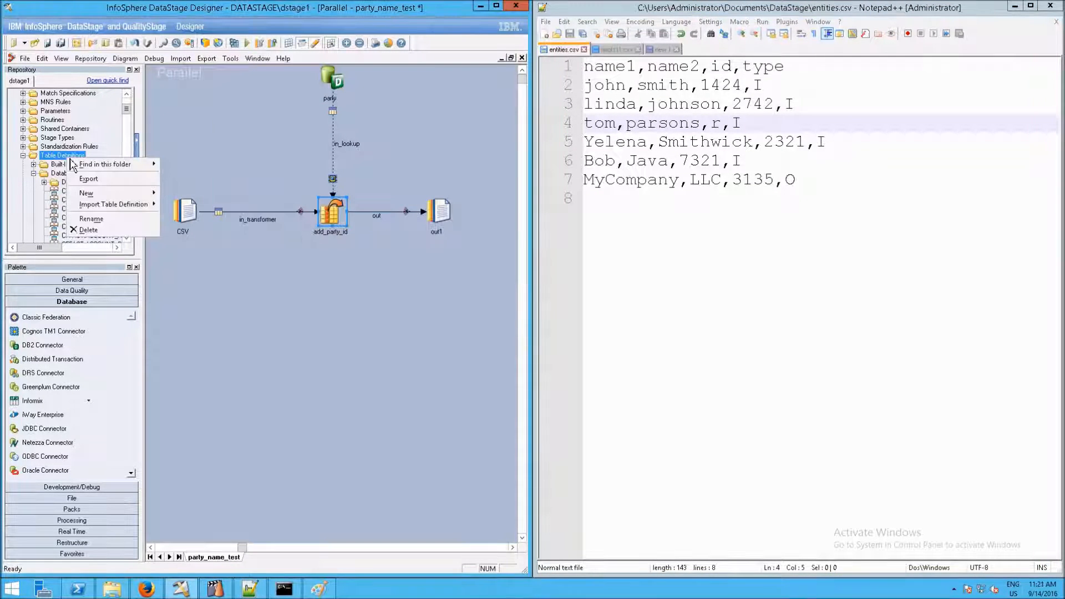
pyautogui.moveTo(120, 206)
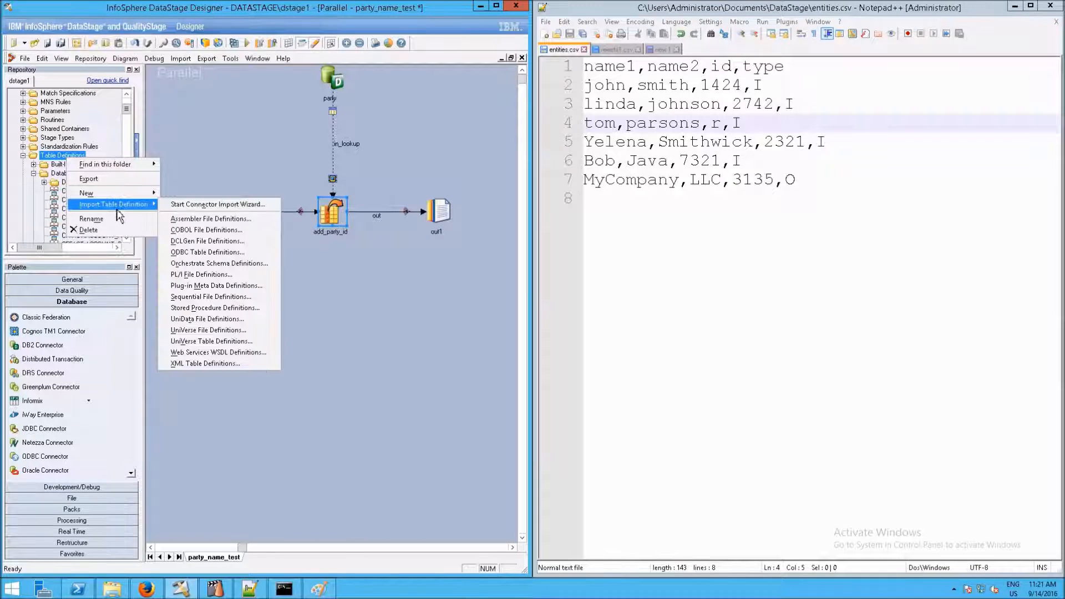
pyautogui.click(220, 297)
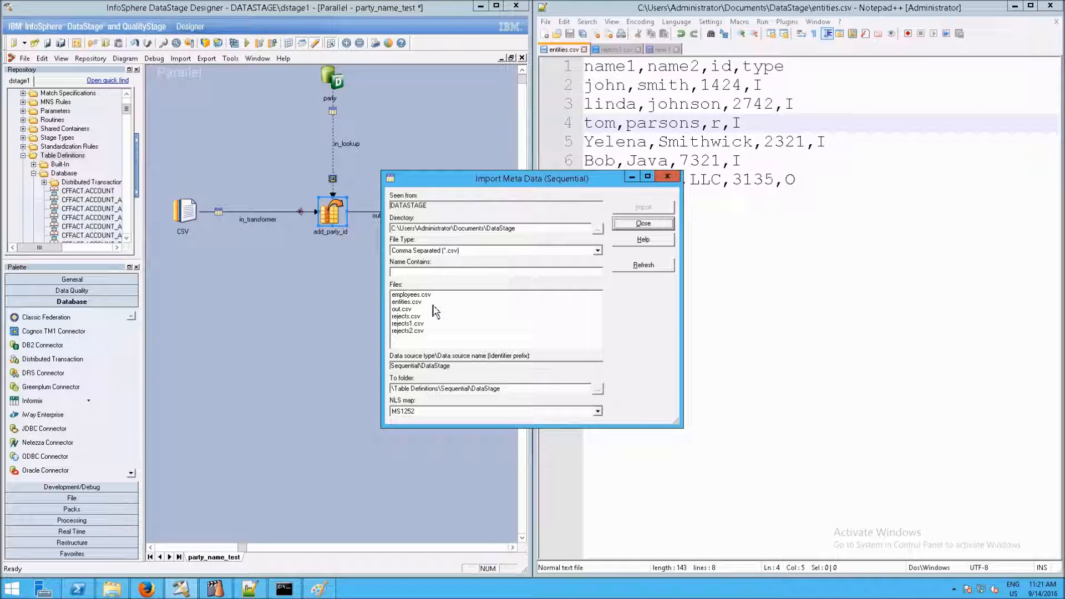
pyautogui.click(440, 303)
pyautogui.click(634, 210)
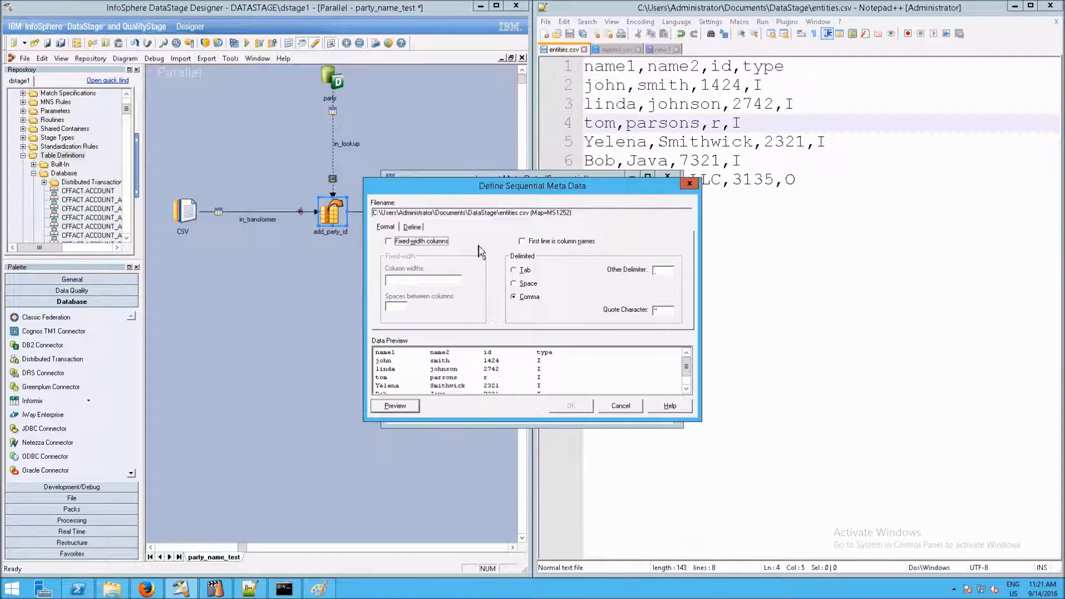
pyautogui.click(544, 245)
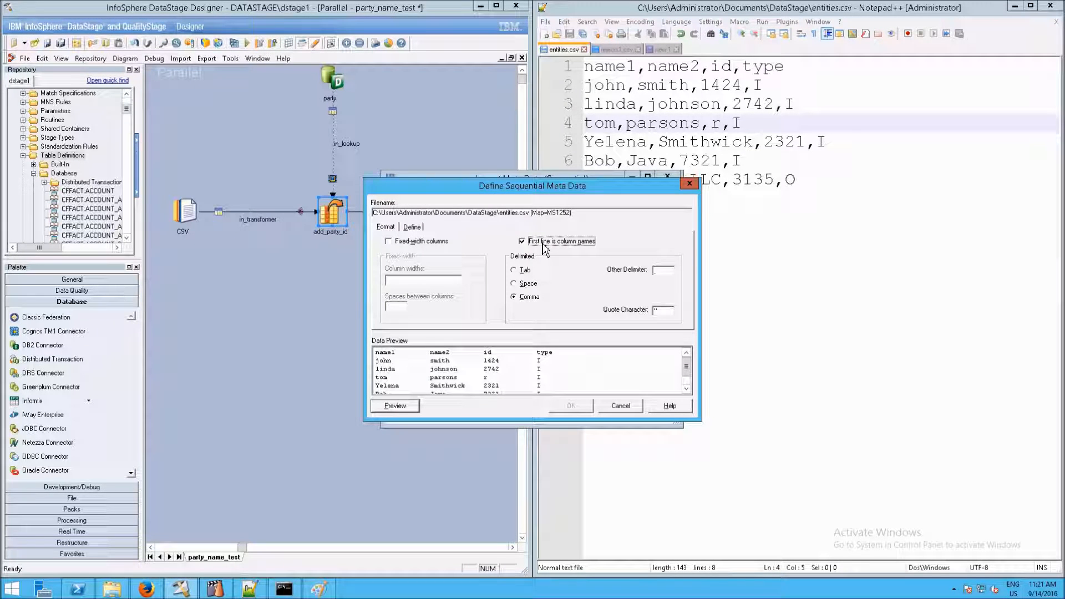
# - Mark the id column as the key, finish importing the entities.csv definition and close the import dialog
pyautogui.click(412, 228)
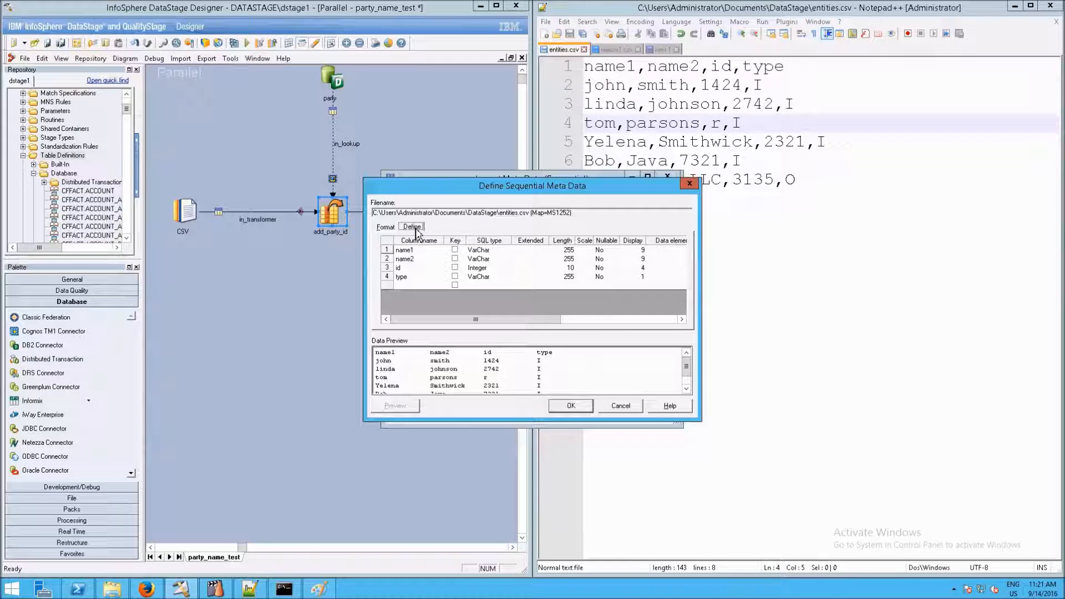
pyautogui.click(455, 267)
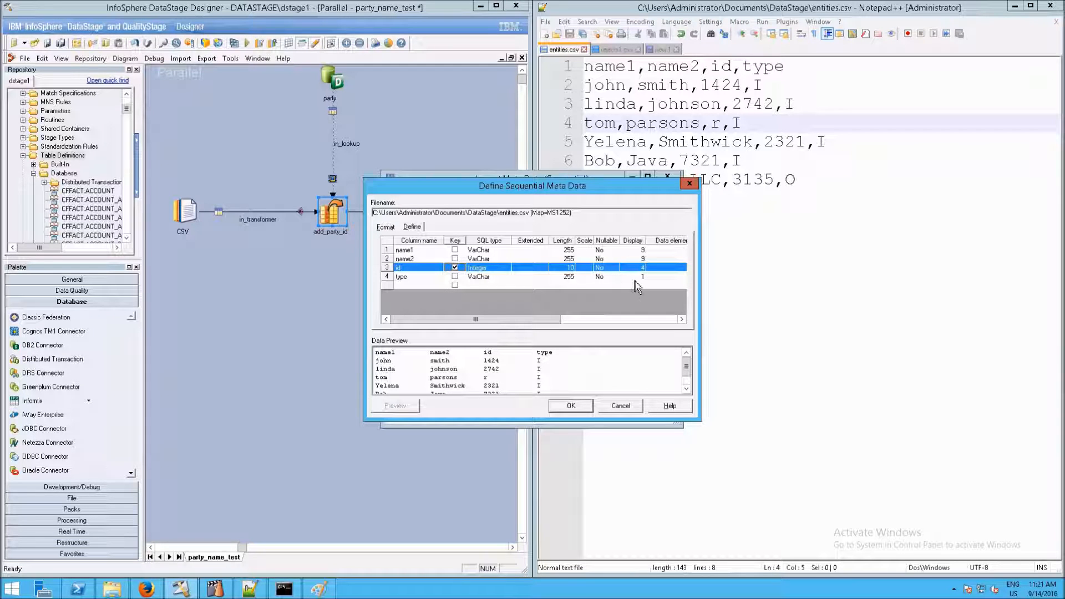
pyautogui.click(576, 407)
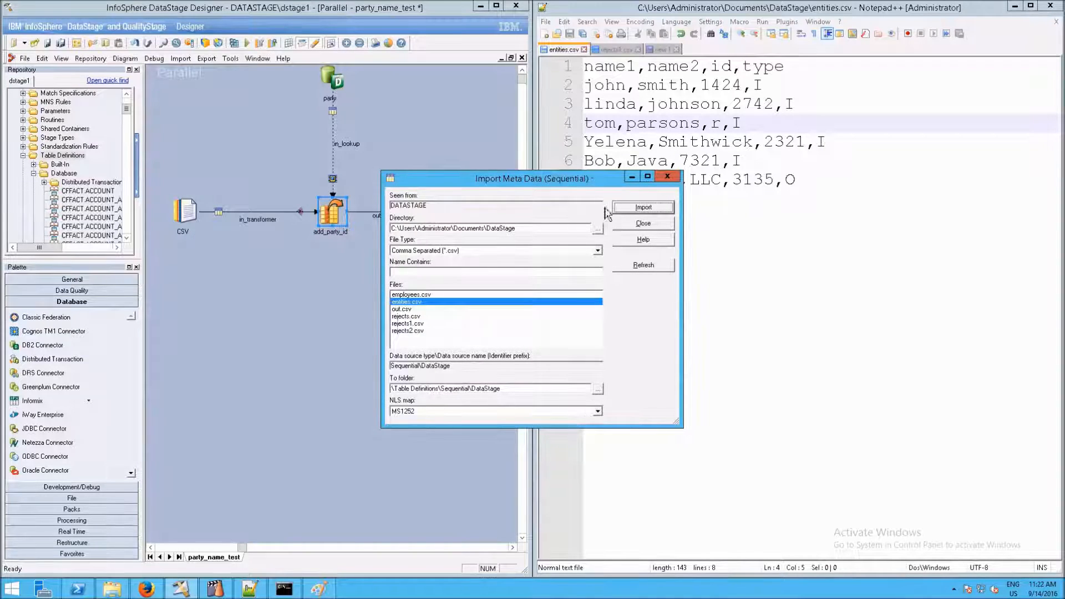
pyautogui.click(633, 224)
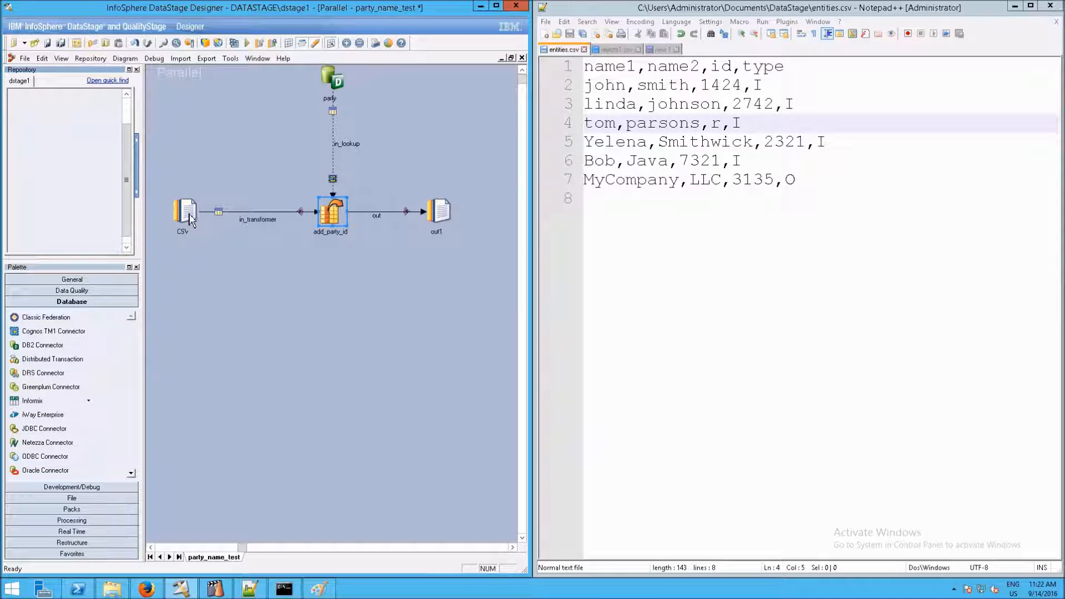
# - Delete the firstname, surname and employee_id columns from the CSV sequential file stage's output
pyautogui.doubleClick(189, 216)
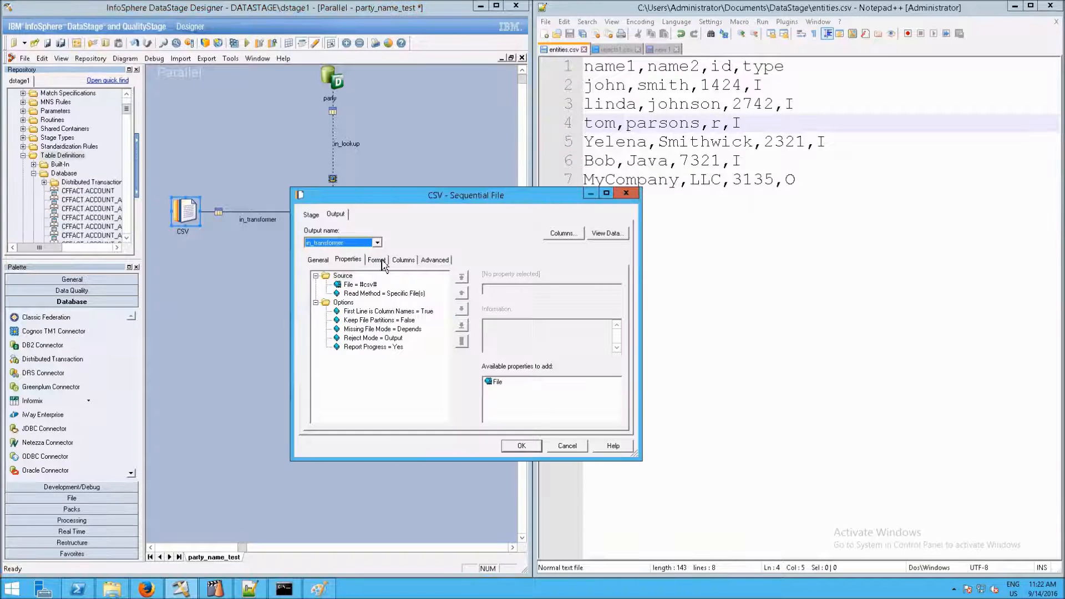
pyautogui.click(404, 260)
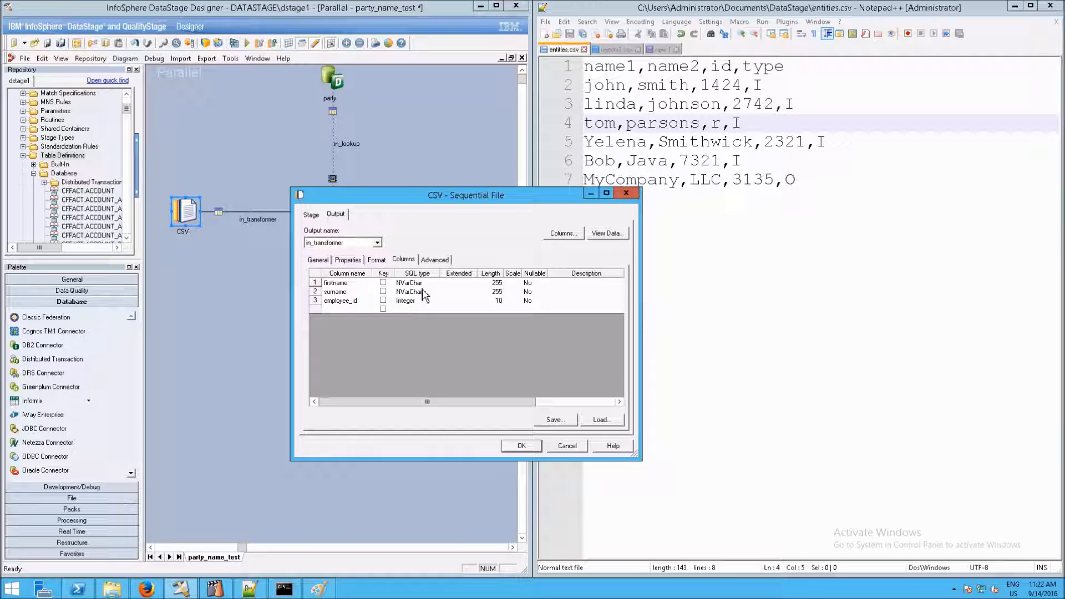
pyautogui.keyDown('shift'); pyautogui.click(427, 302); pyautogui.keyUp('shift')
pyautogui.rightClick(427, 302)
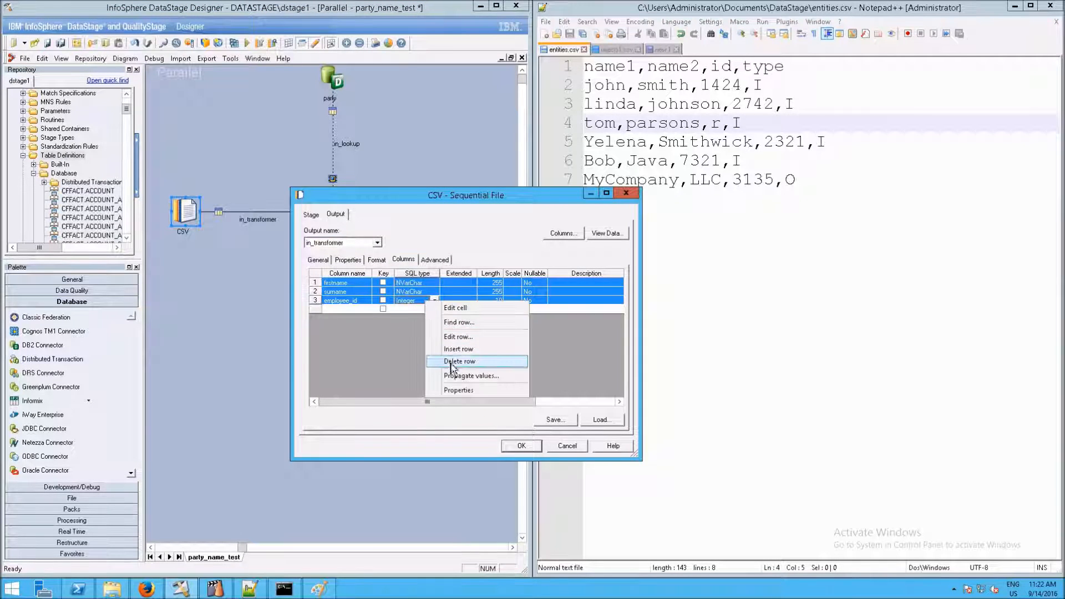
pyautogui.click(515, 367)
pyautogui.click(562, 335)
# - Load all columns from the entities.csv table definition into the CSV stage's output and apply the settings
pyautogui.click(601, 419)
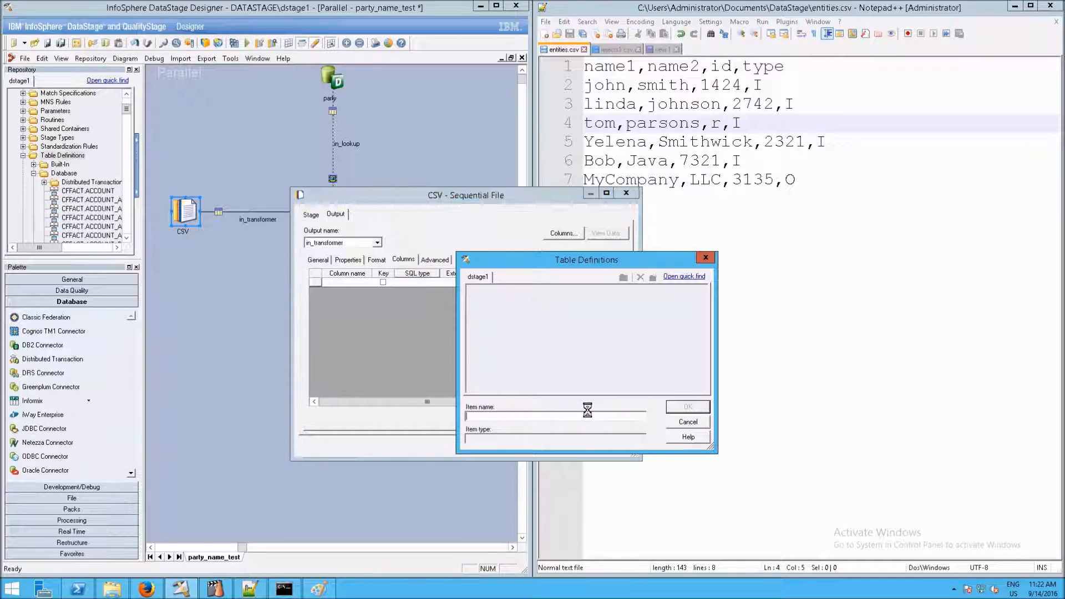
pyautogui.click(680, 408)
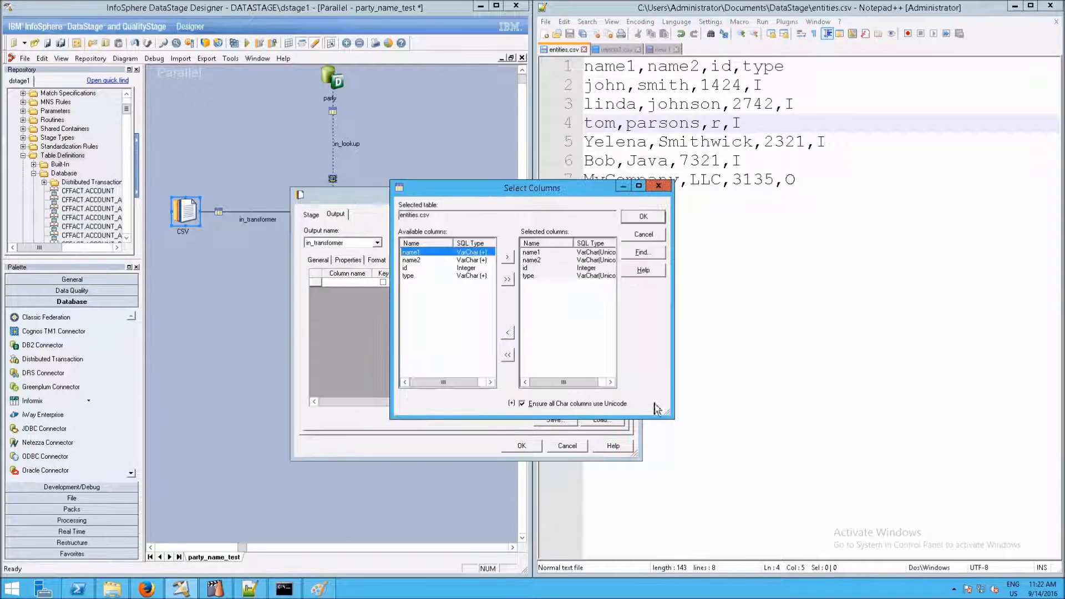
pyautogui.click(646, 219)
pyautogui.click(520, 446)
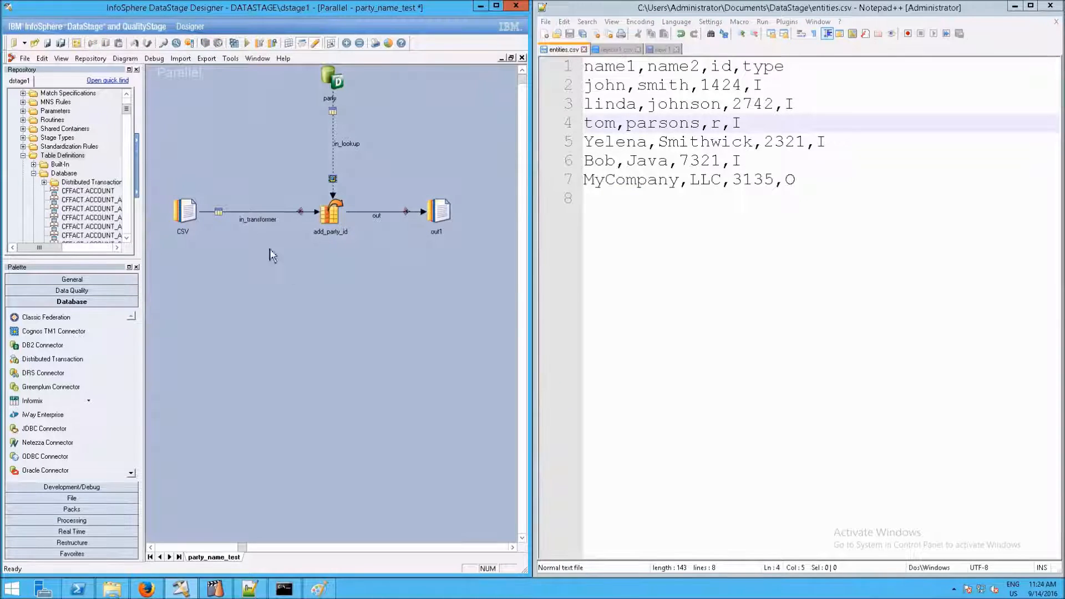
# - Rename the in_transformer link between the CSV stage and add_party_id as csv
pyautogui.click(262, 219)
pyautogui.rightClick(261, 220)
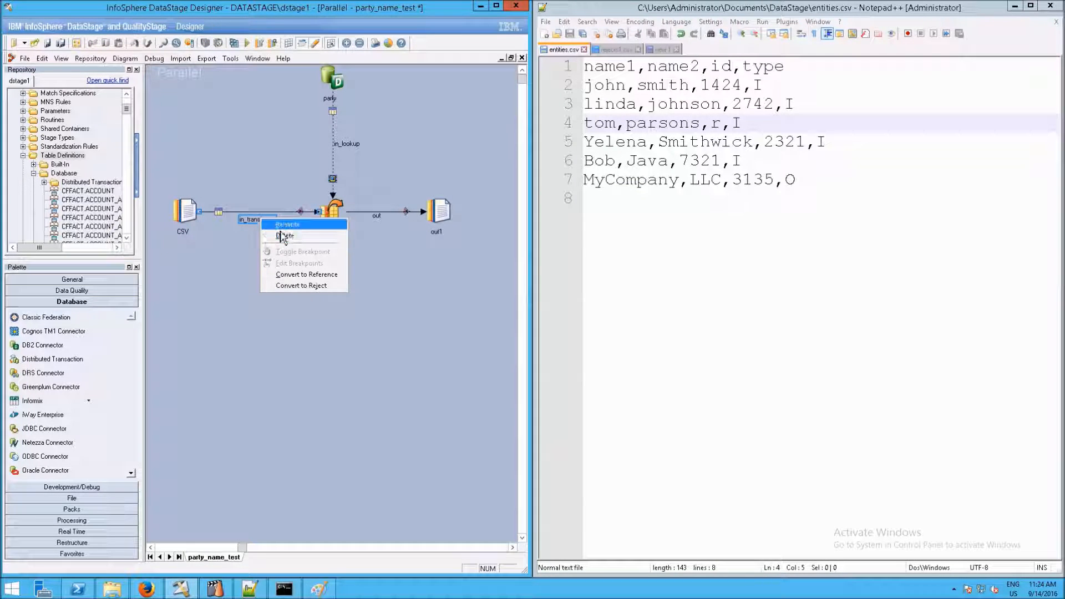
pyautogui.press('Return')
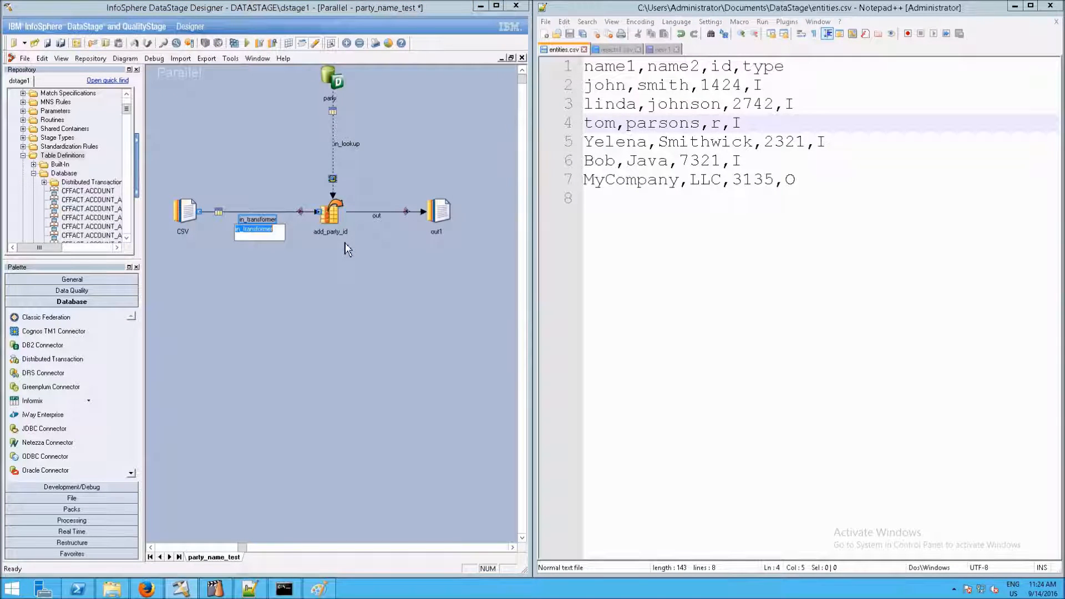
pyautogui.write('csv')
pyautogui.press('Return')
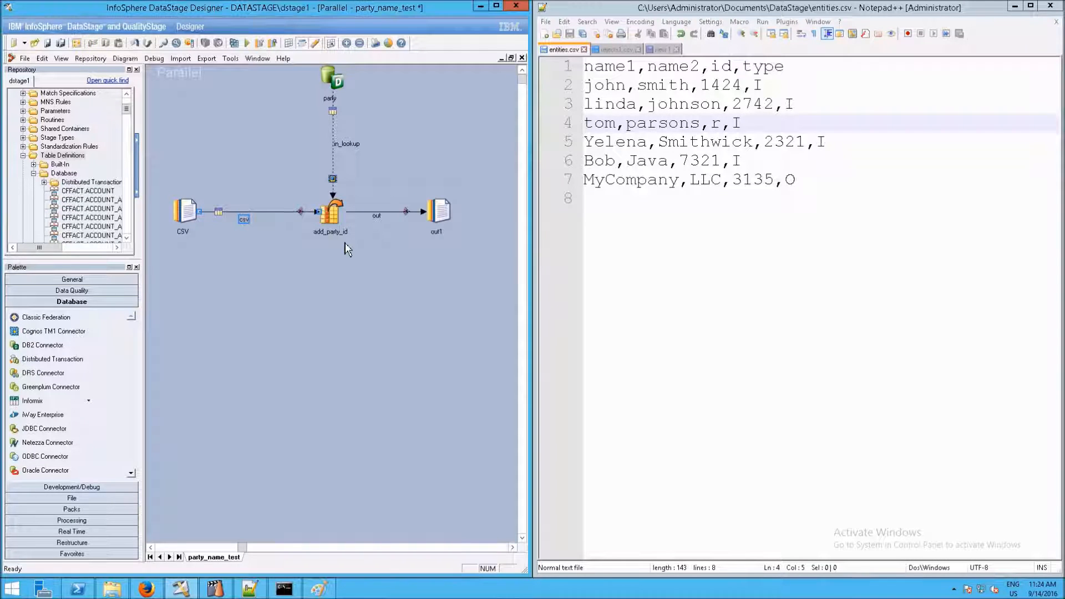
# - Rename the in_lookup link between the party connector and add_party_id as party
pyautogui.click(349, 144)
pyautogui.rightClick(350, 145)
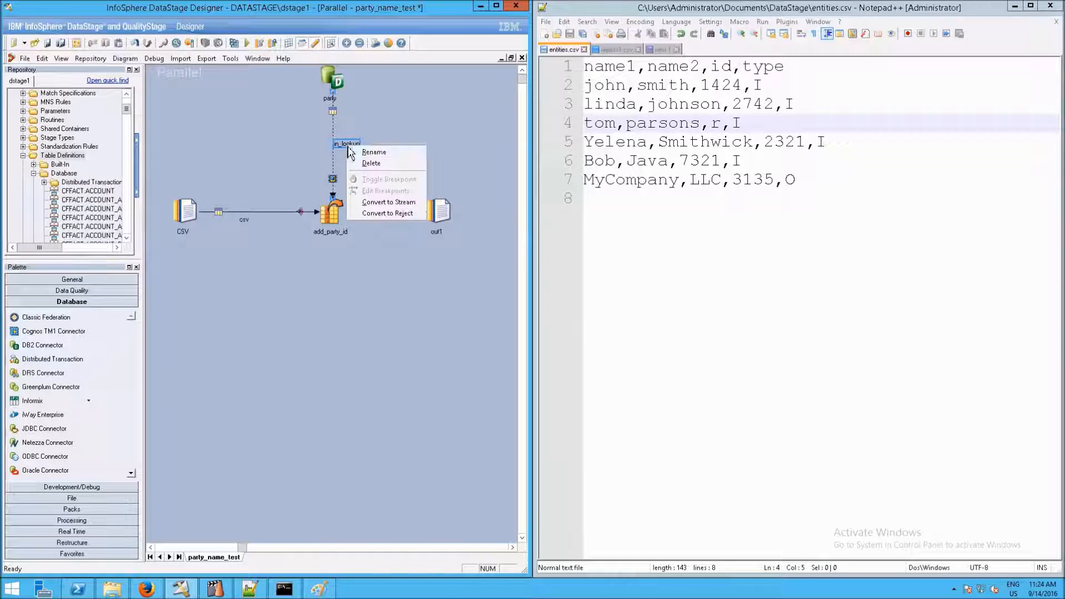
pyautogui.press('Return')
pyautogui.write('party')
pyautogui.press('Return')
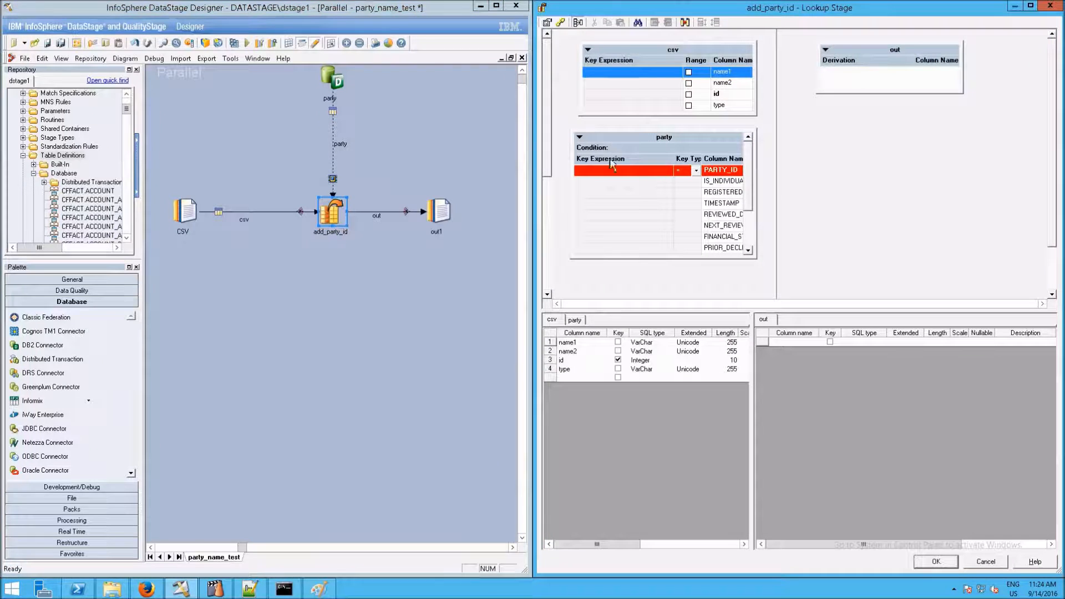
# - In the add_party_id lookup, make REGISTERED_NUMBER the key of the party link instead of PARTY_ID
pyautogui.moveTo(684, 56); pyautogui.dragTo(648, 56)
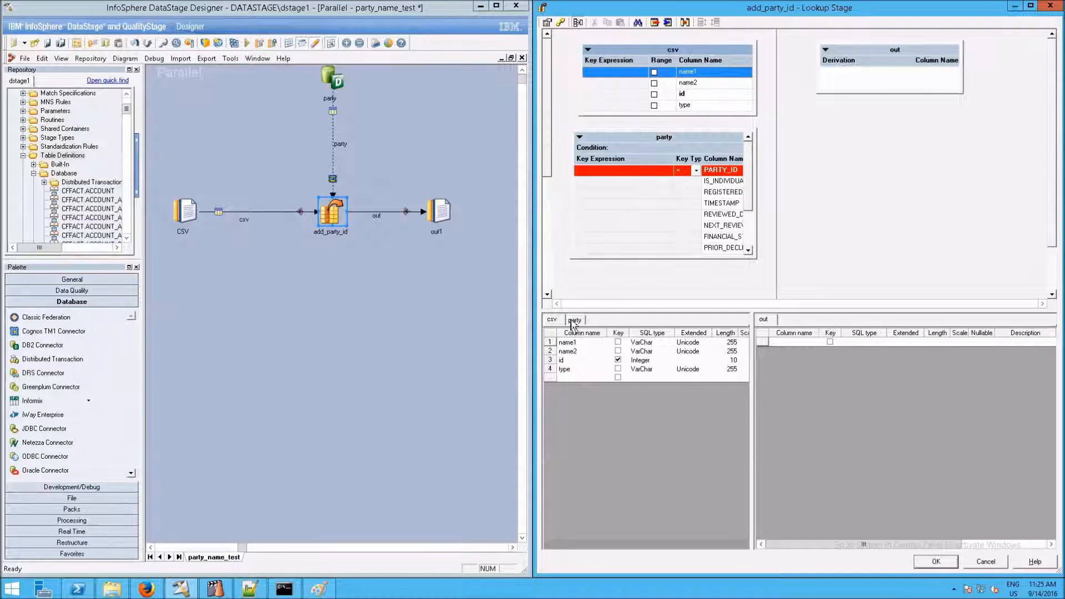
pyautogui.moveTo(752, 435); pyautogui.dragTo(792, 435)
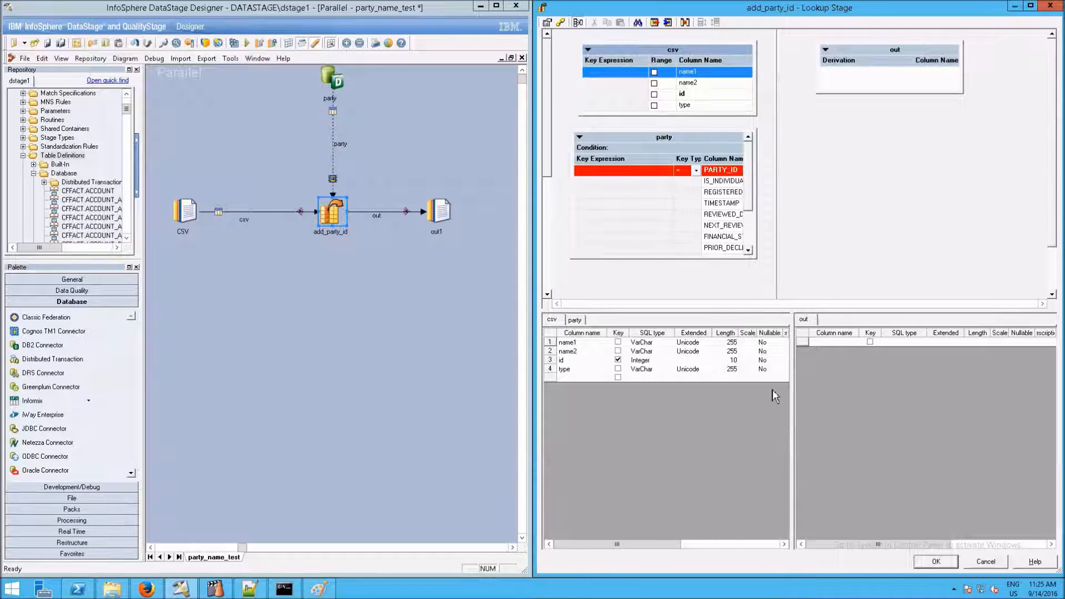
pyautogui.click(574, 320)
pyautogui.moveTo(612, 333); pyautogui.dragTo(635, 333)
pyautogui.click(554, 321)
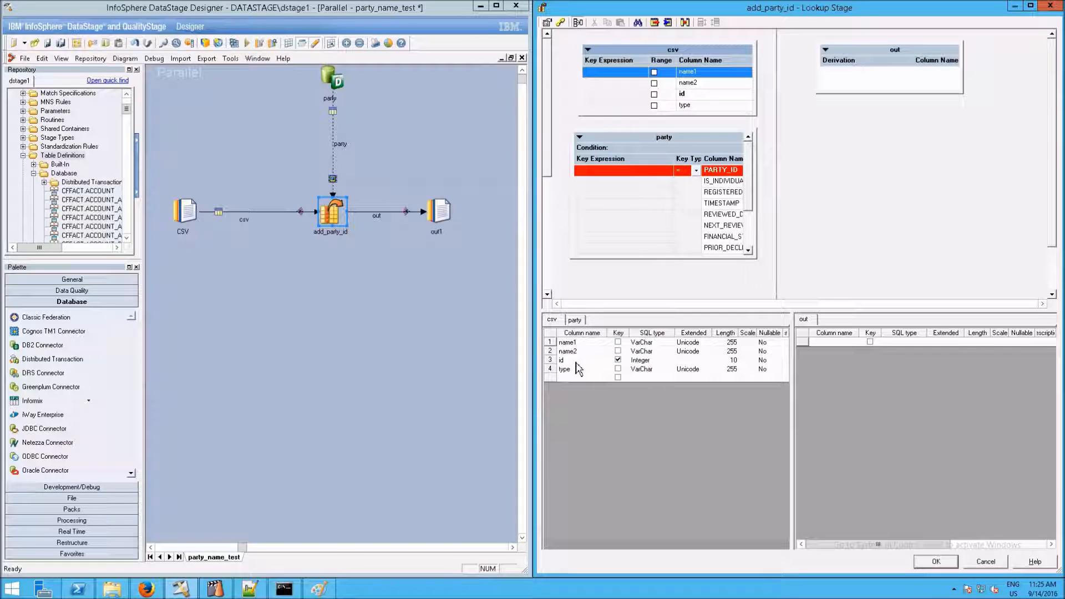
pyautogui.click(577, 360)
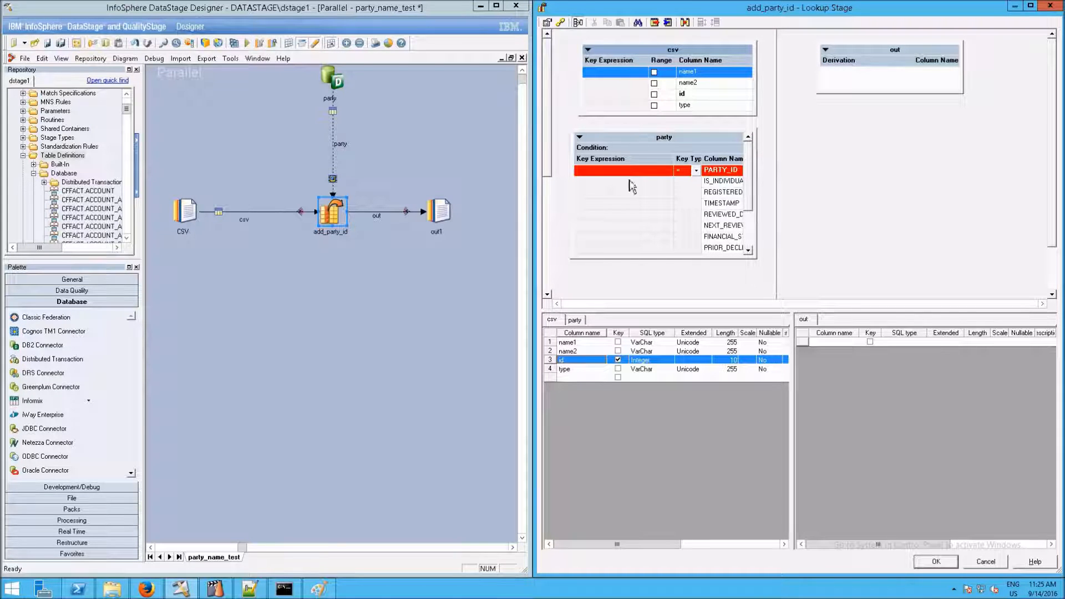
pyautogui.click(575, 321)
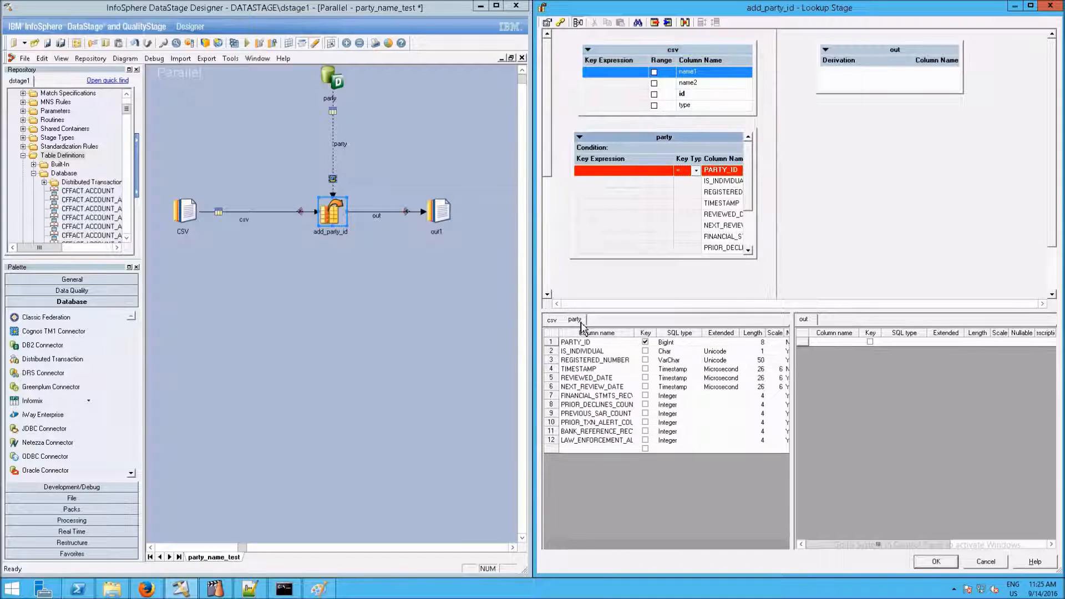
pyautogui.click(646, 343)
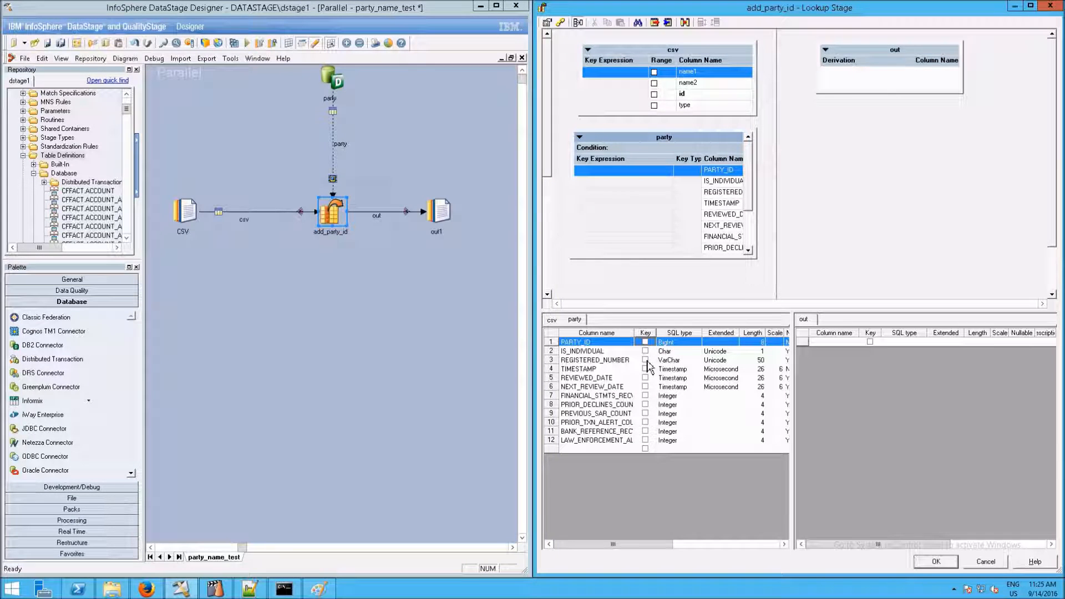
pyautogui.click(647, 343)
pyautogui.click(646, 343)
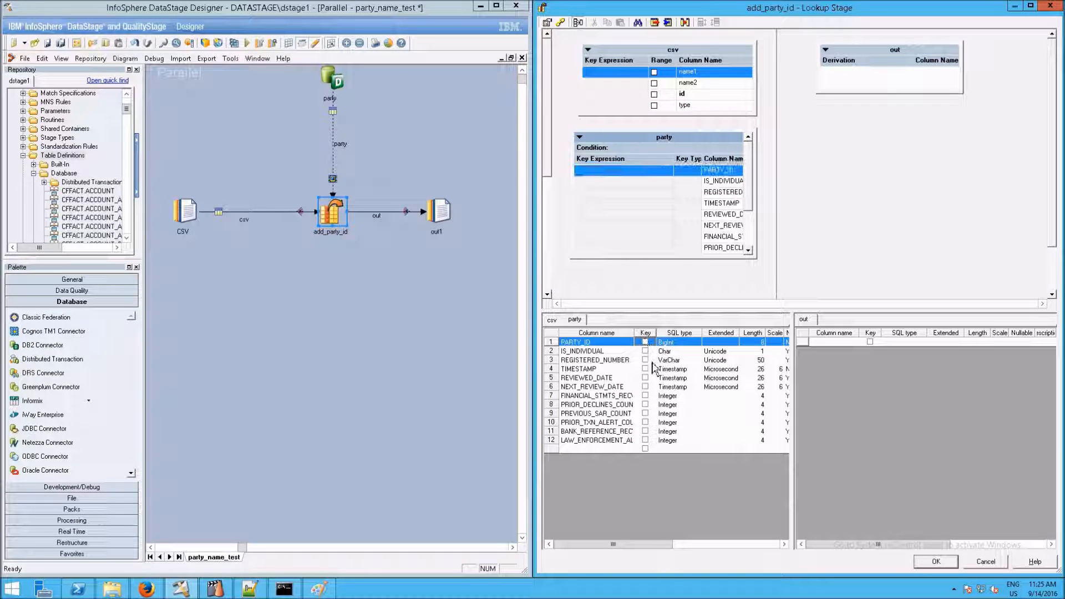
pyautogui.click(646, 360)
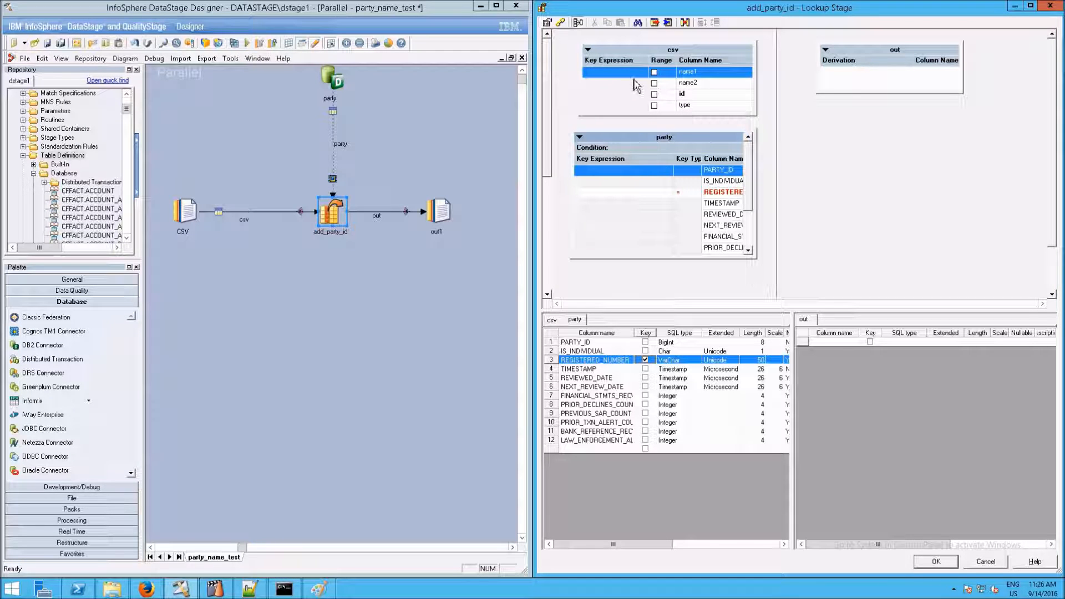
# - Map the csv link's id column to the key expression of REGISTERED_NUMBER in the party link
pyautogui.click(637, 82)
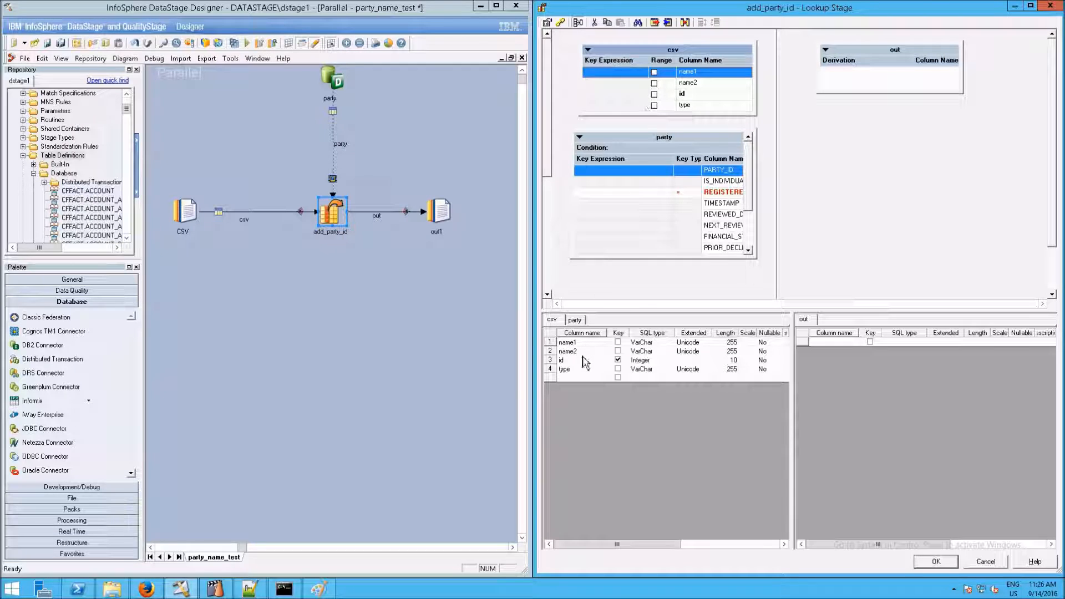
pyautogui.click(577, 320)
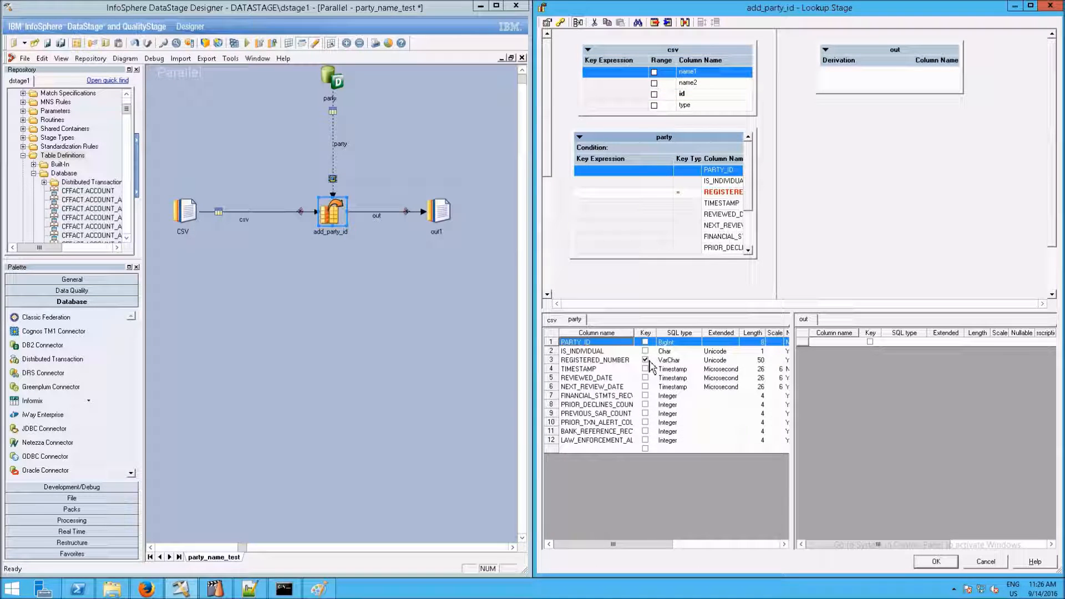
pyautogui.click(552, 321)
pyautogui.click(636, 95)
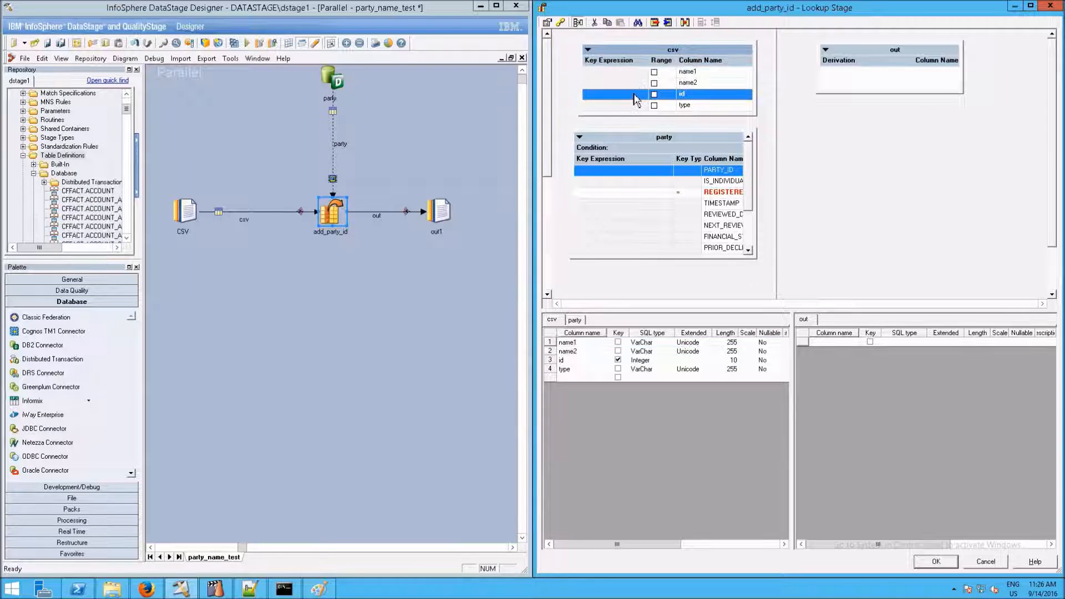
pyautogui.moveTo(637, 98)
pyautogui.mouseDown()
pyautogui.moveTo(572, 103)
pyautogui.moveTo(566, 134)
pyautogui.moveTo(567, 162)
pyautogui.moveTo(592, 195)
pyautogui.moveTo(621, 197)
pyautogui.mouseUp()
pyautogui.moveTo(674, 158); pyautogui.dragTo(631, 159)
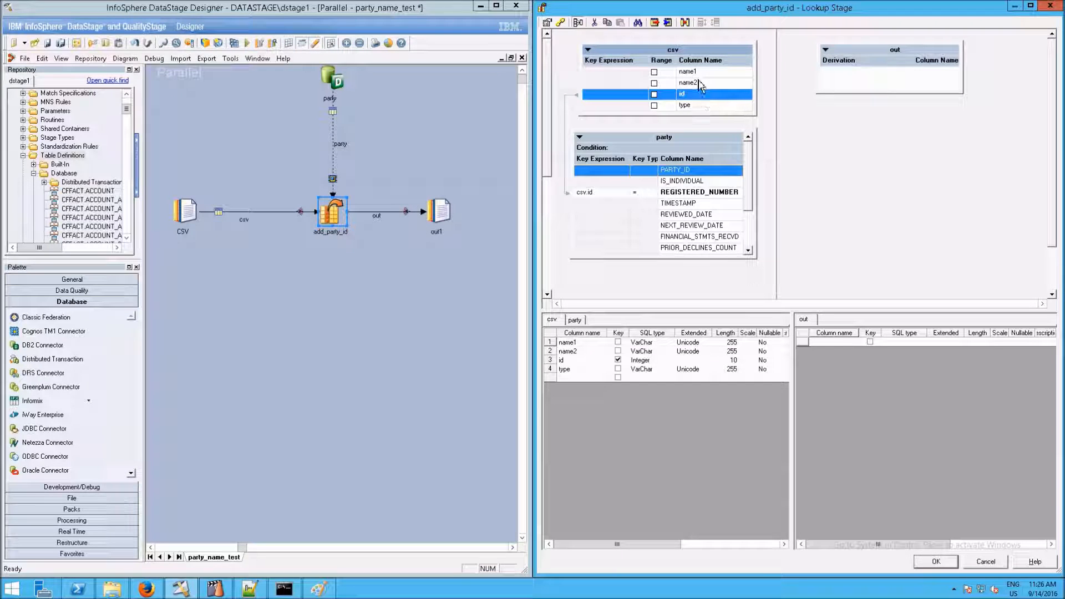
# - Map the csv id column and the party TIMESTAMP and IS_INDIVIDUAL columns to the out link
pyautogui.moveTo(636, 103); pyautogui.dragTo(898, 79)
pyautogui.moveTo(674, 205); pyautogui.dragTo(924, 96)
pyautogui.moveTo(682, 181); pyautogui.dragTo(891, 101)
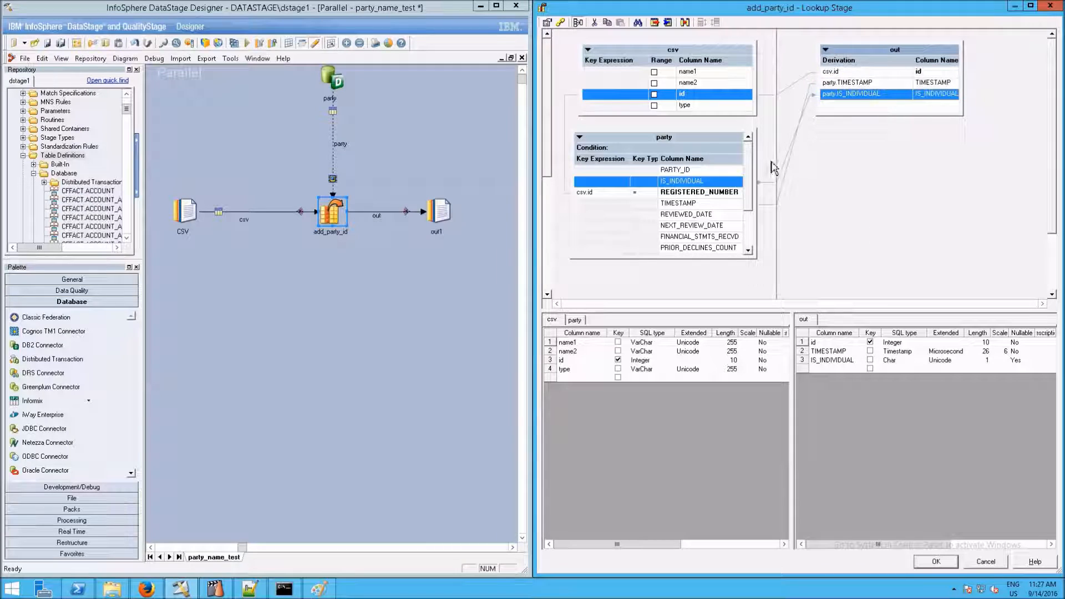
# - Delete the id, TIMESTAMP and IS_INDIVIDUAL columns from the out link
pyautogui.keyDown('shift'); pyautogui.click(880, 73); pyautogui.keyUp('shift')
pyautogui.rightClick(880, 73)
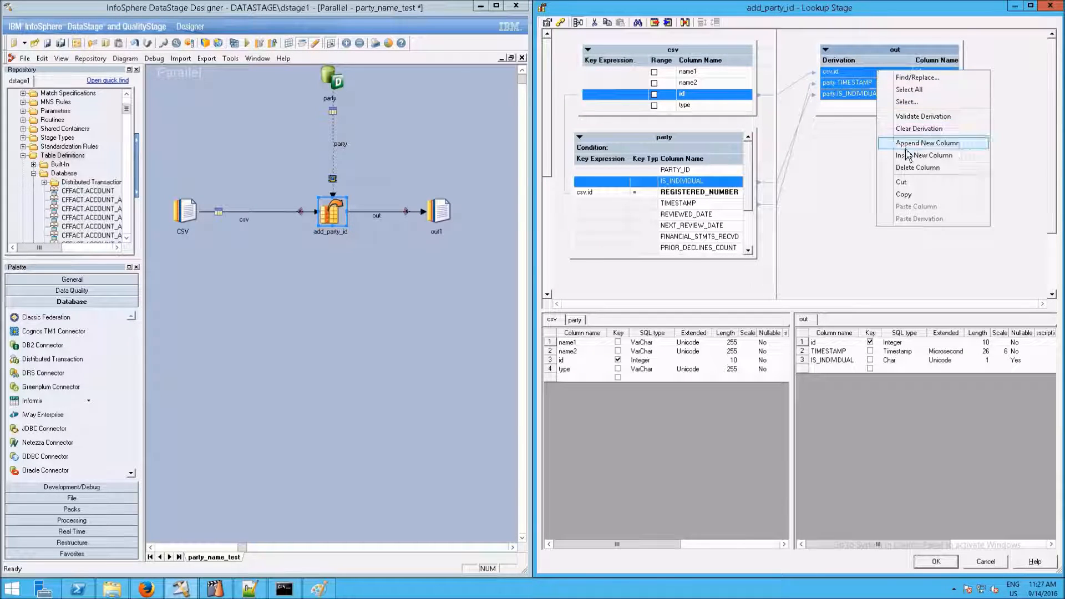
pyautogui.click(917, 167)
pyautogui.click(773, 325)
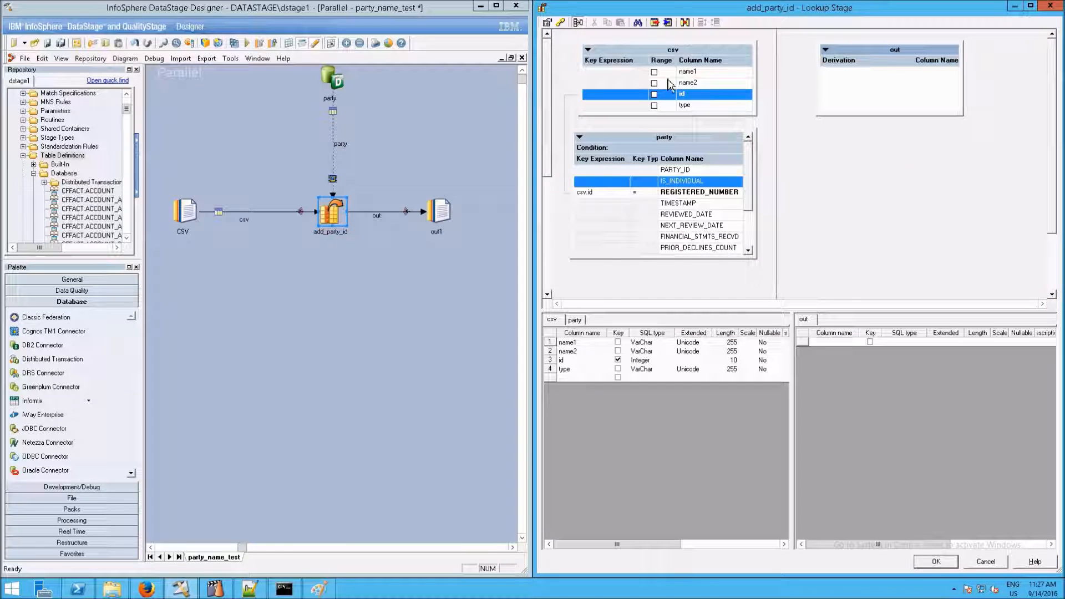
# - Map all columns of both the csv and party links to the out link
pyautogui.click(671, 54)
pyautogui.moveTo(671, 54); pyautogui.dragTo(849, 100)
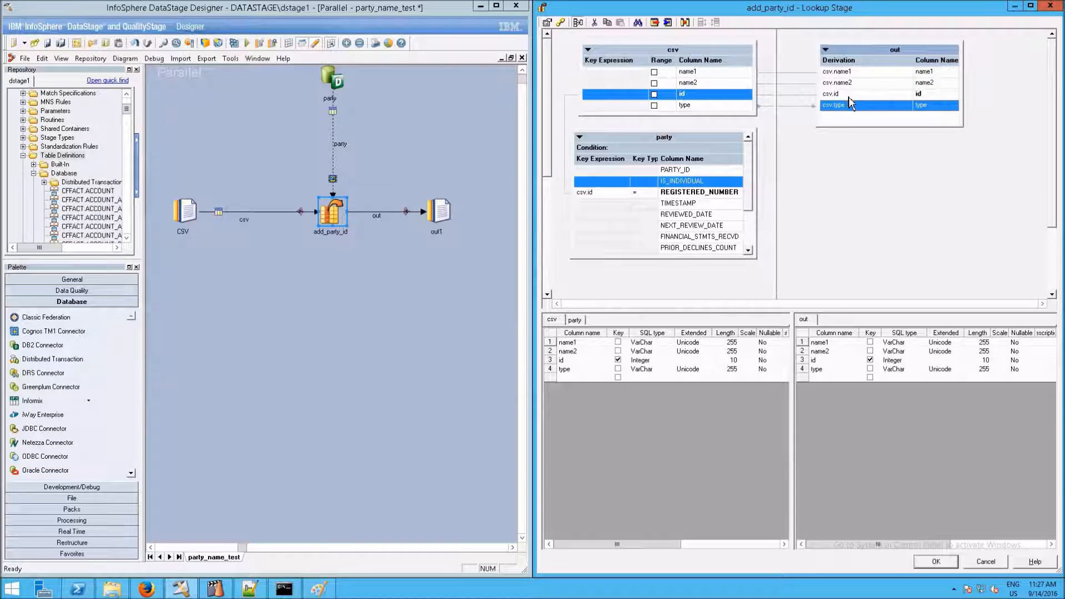
pyautogui.moveTo(684, 144); pyautogui.dragTo(858, 123)
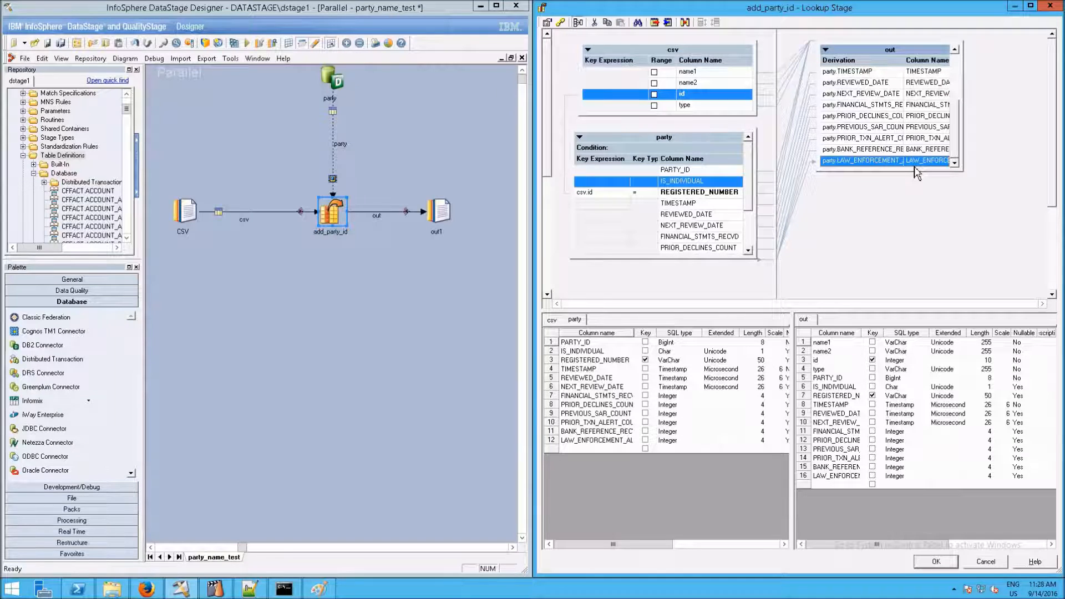
# - Delete every mapped csv and party column from the out link
pyautogui.hotkey('ctrl', 'a')
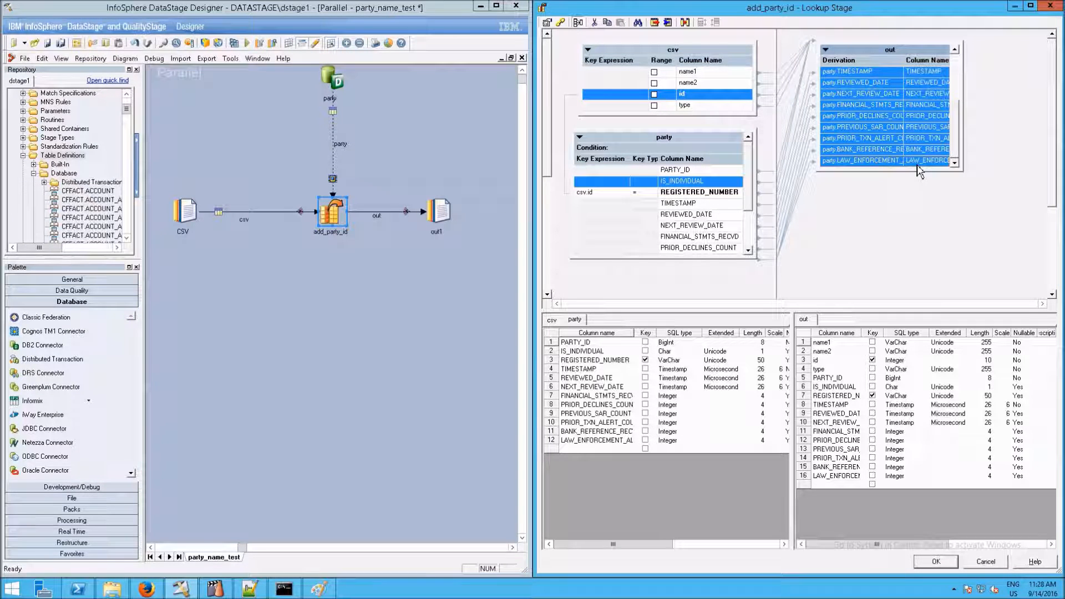
pyautogui.rightClick(916, 162)
pyautogui.click(953, 261)
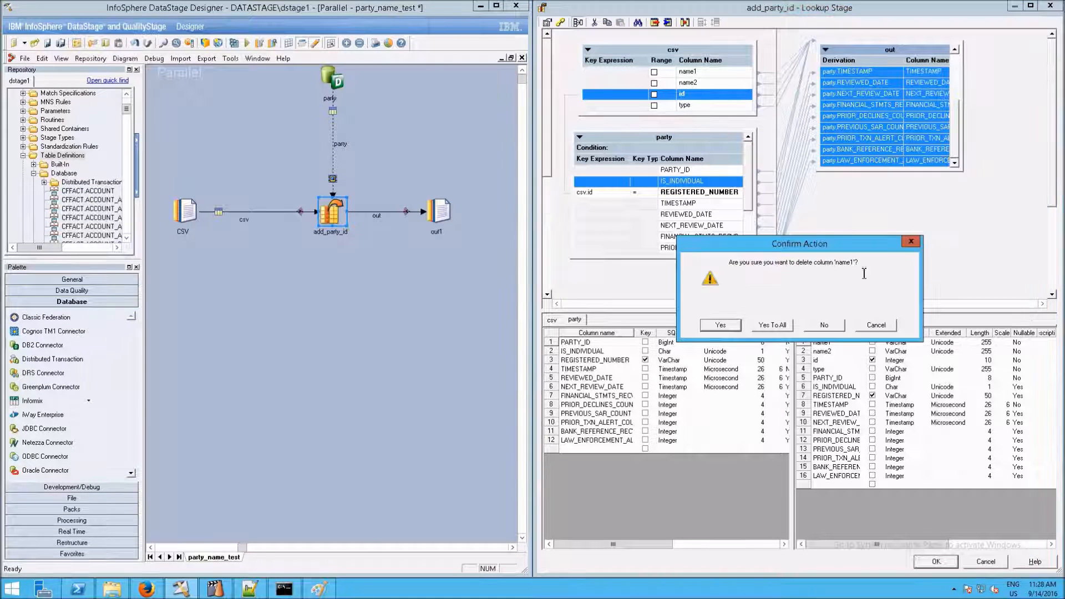
pyautogui.click(768, 328)
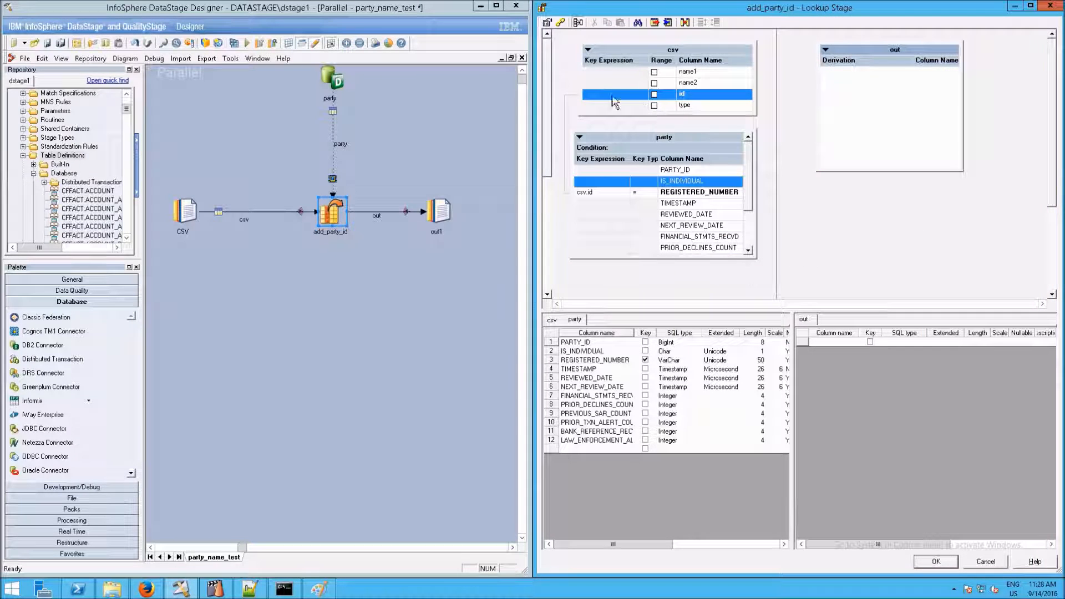
# - Map all csv columns plus PARTY_ID from the party link to the out link and apply the lookup settings
pyautogui.moveTo(664, 52); pyautogui.dragTo(840, 93)
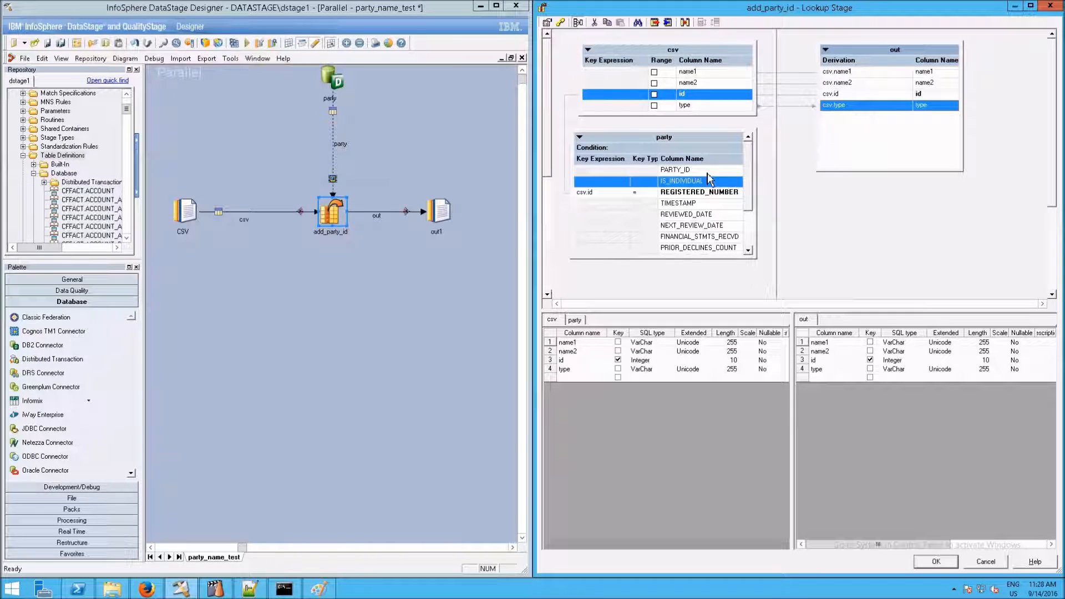
pyautogui.click(689, 172)
pyautogui.moveTo(615, 177); pyautogui.dragTo(854, 125)
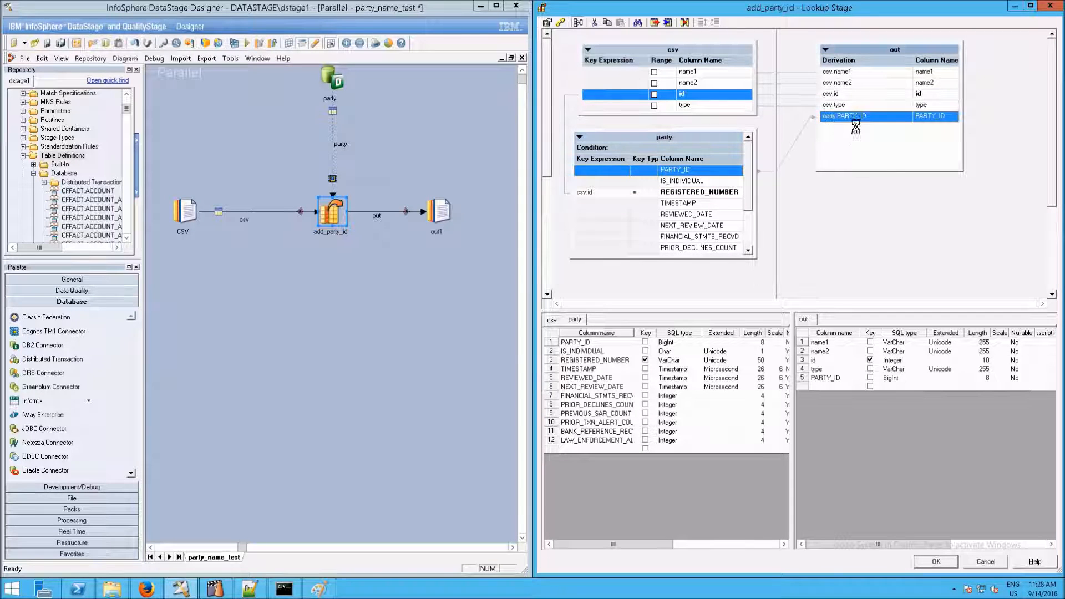
pyautogui.click(937, 561)
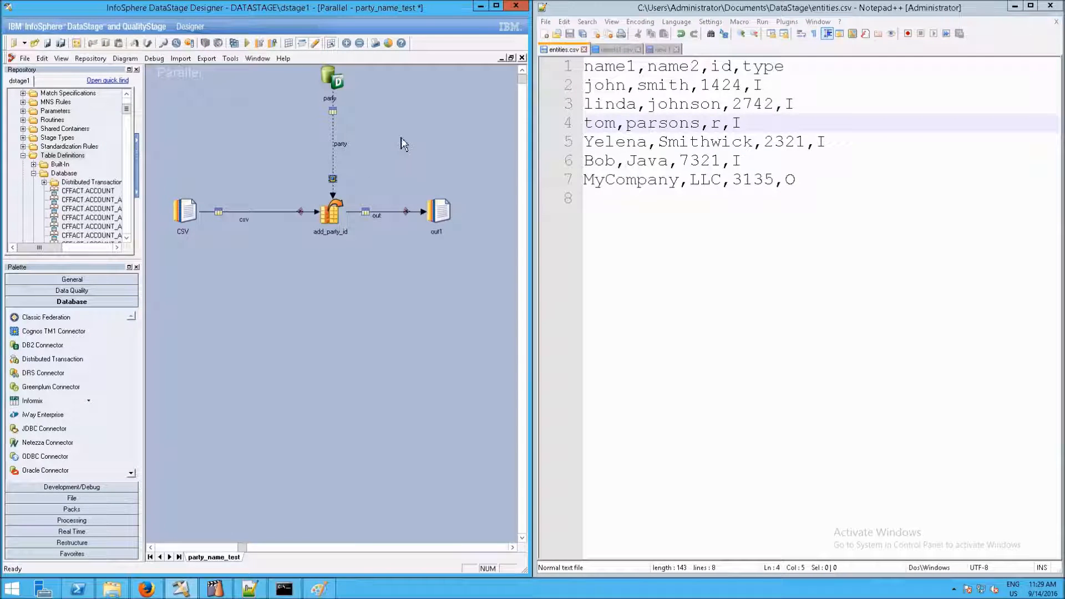
# - Try to compile the party_name_test job for a run and close the compilation status
pyautogui.click(246, 43)
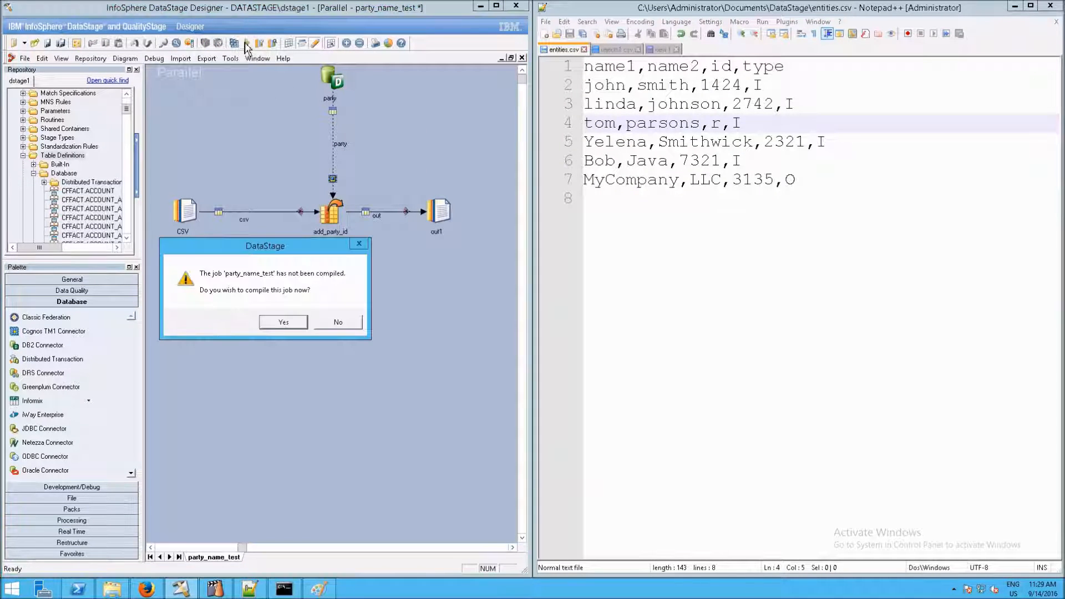
pyautogui.click(282, 323)
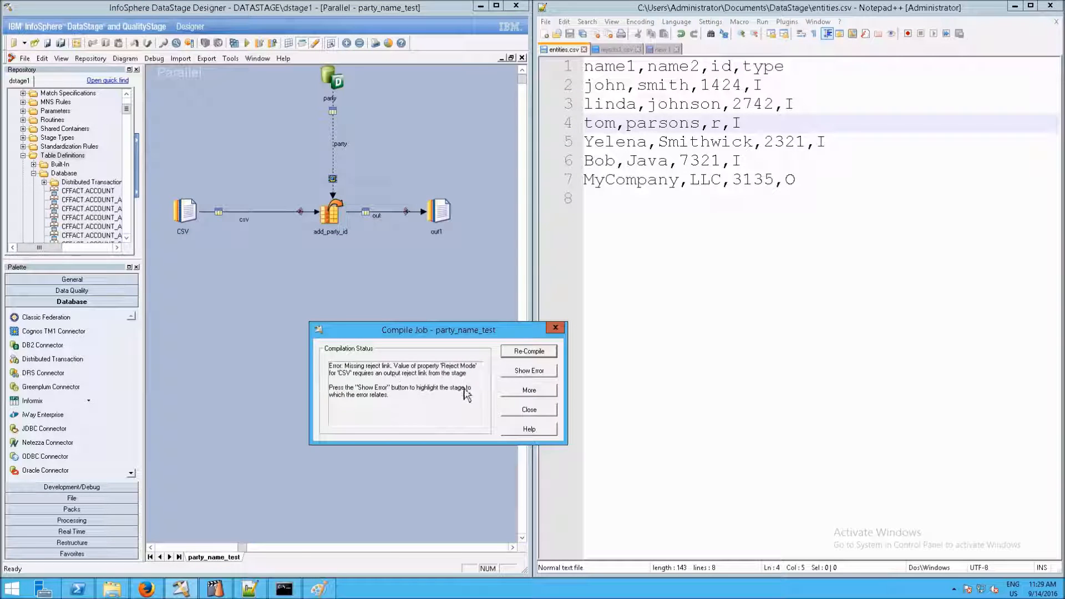
pyautogui.click(527, 411)
# - Add a rejects link from the CSV stage to a new sequential file stage named rejects
pyautogui.moveTo(188, 218); pyautogui.dragTo(268, 285)
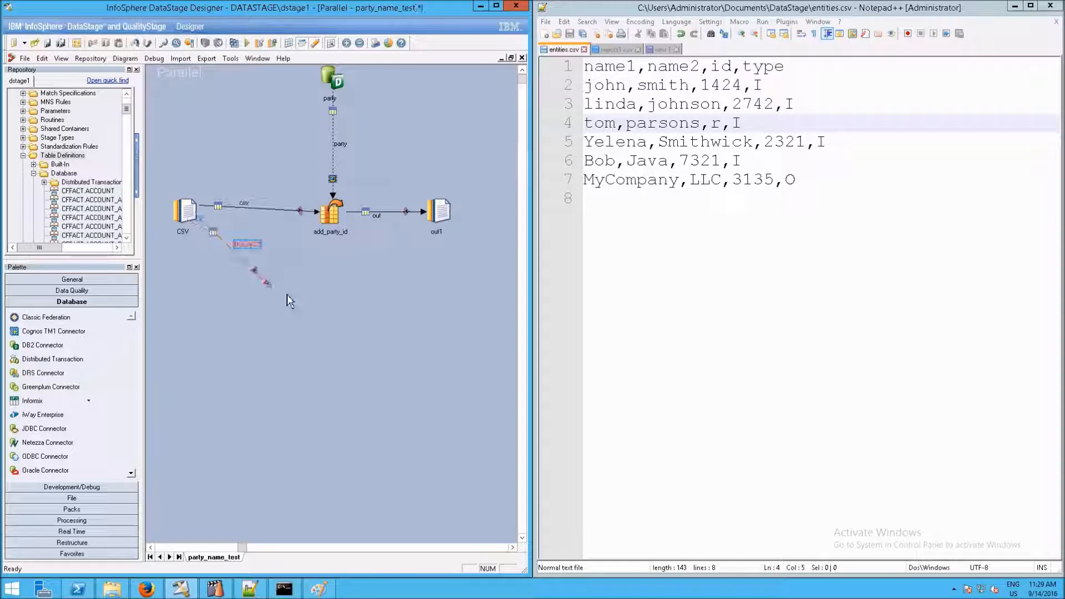
pyautogui.scroll(-2, 83, 449)
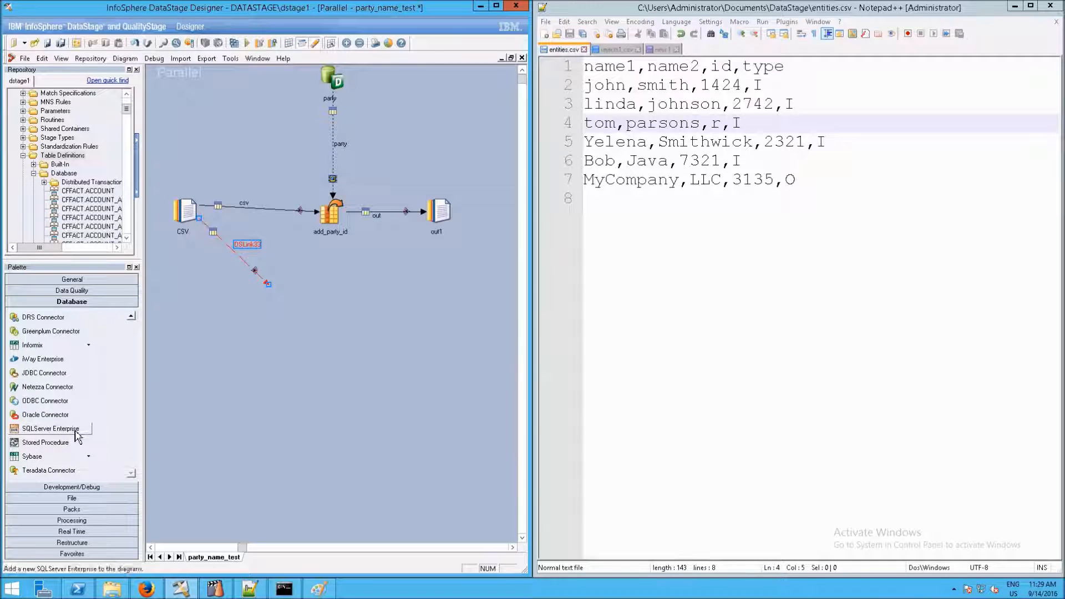
pyautogui.click(81, 498)
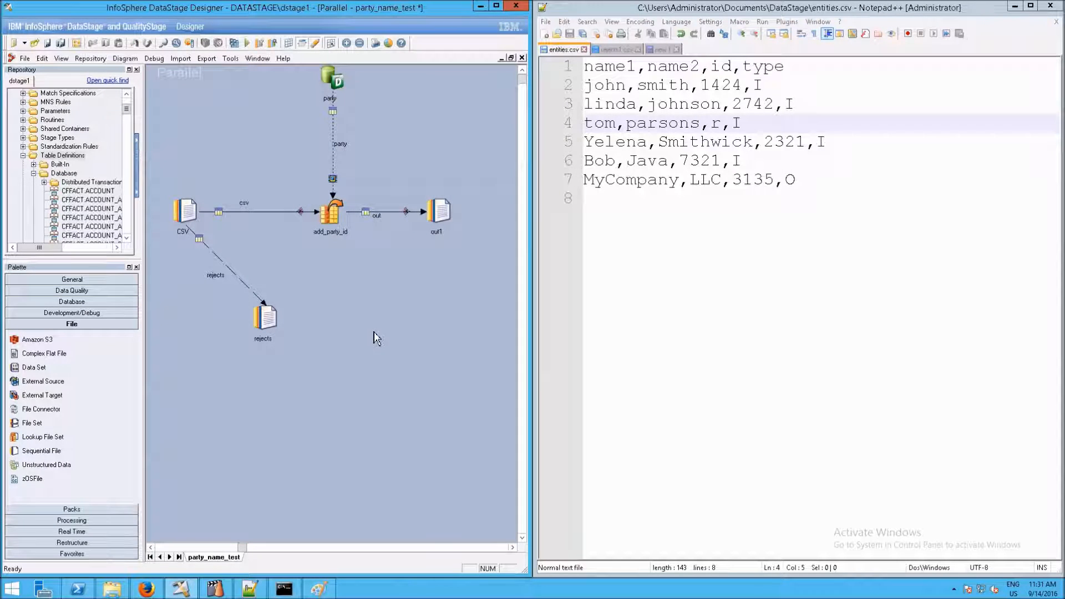
# - Compile the party_name_test job and run it with the pre-defined parameters and default queue
pyautogui.click(247, 43)
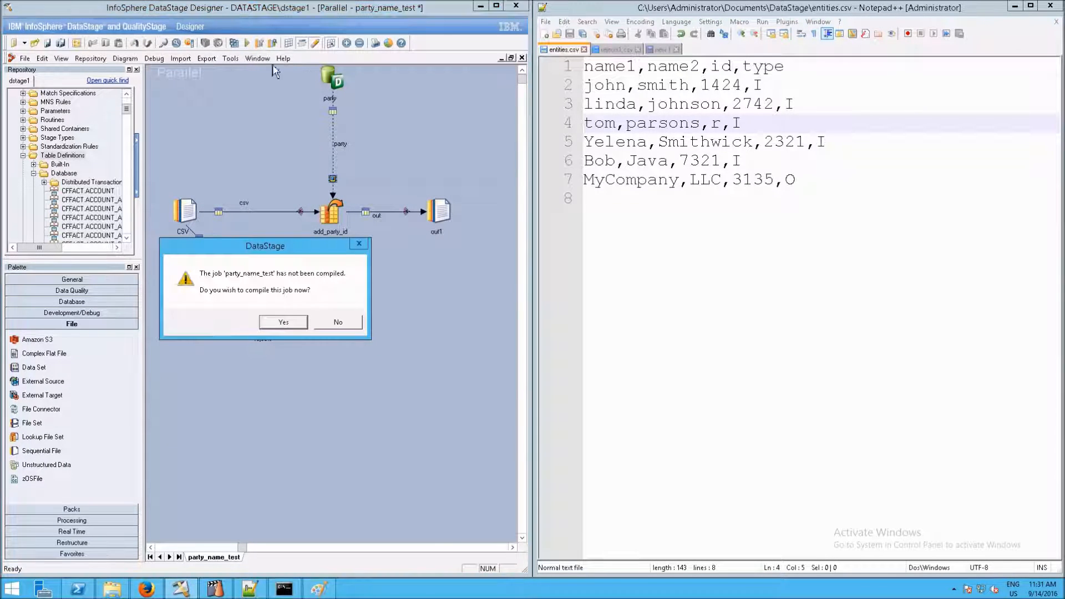
pyautogui.click(284, 321)
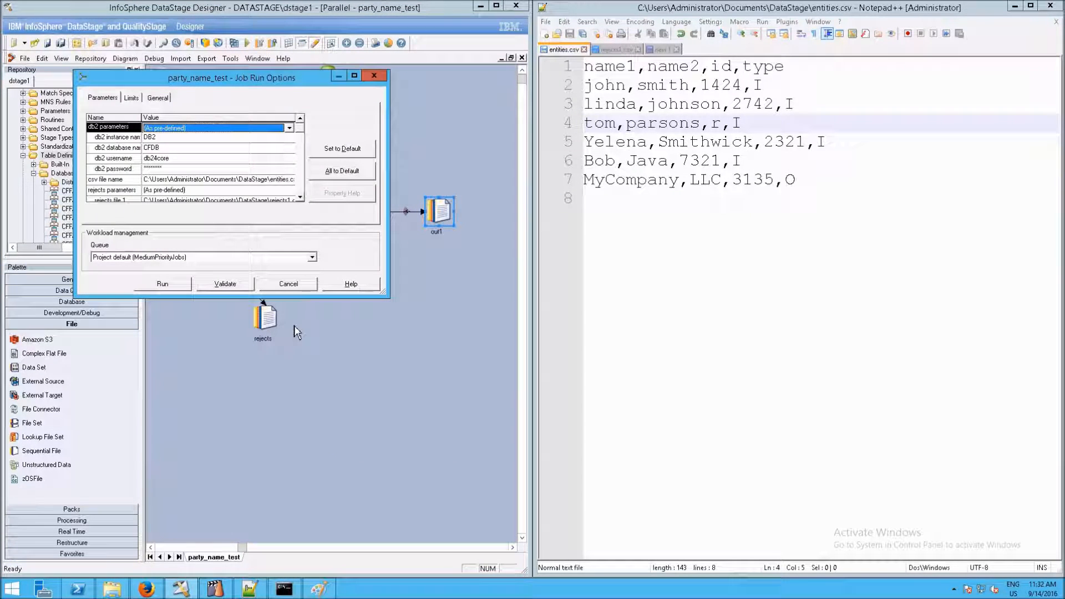
pyautogui.click(162, 284)
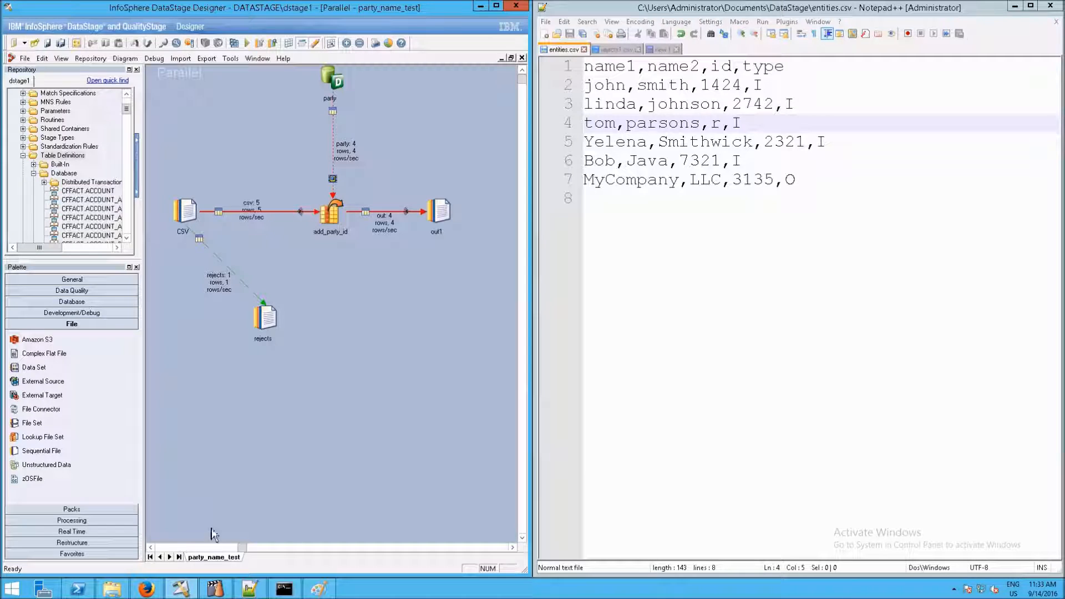
# - Switch to DataStage Director to examine the party_name_test log and the job status list
pyautogui.click(220, 590)
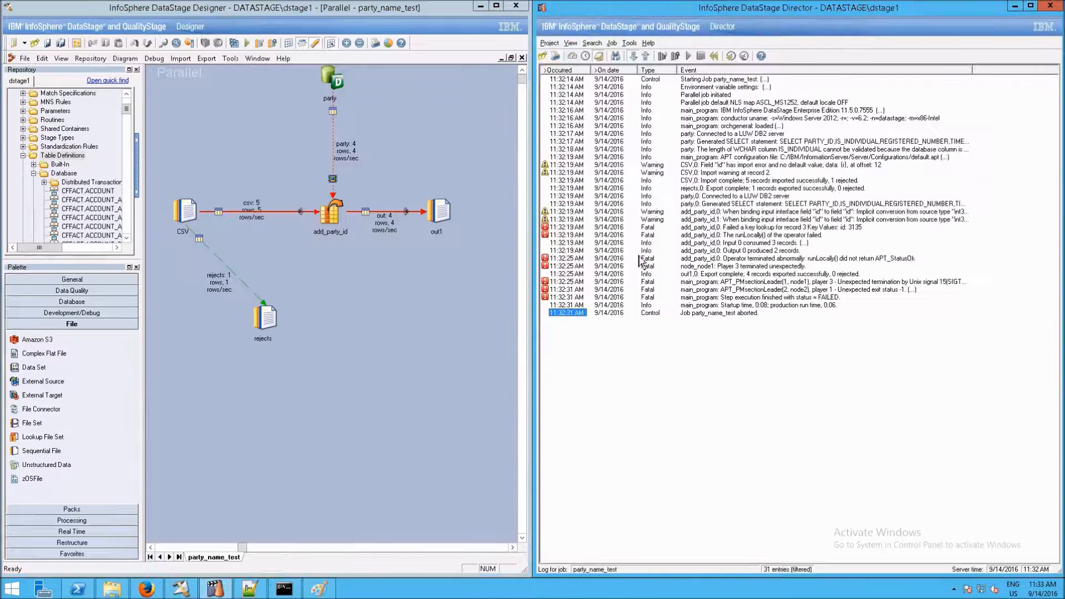
pyautogui.click(572, 55)
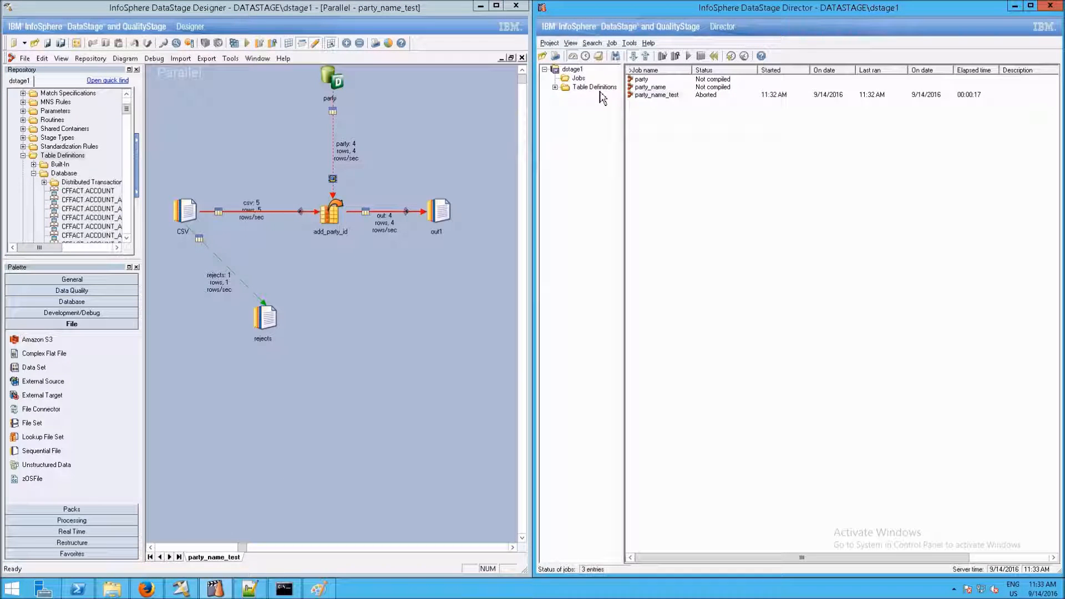
# - Open the party_name_test log in Director and examine the detail of the fatal key lookup event
pyautogui.click(660, 97)
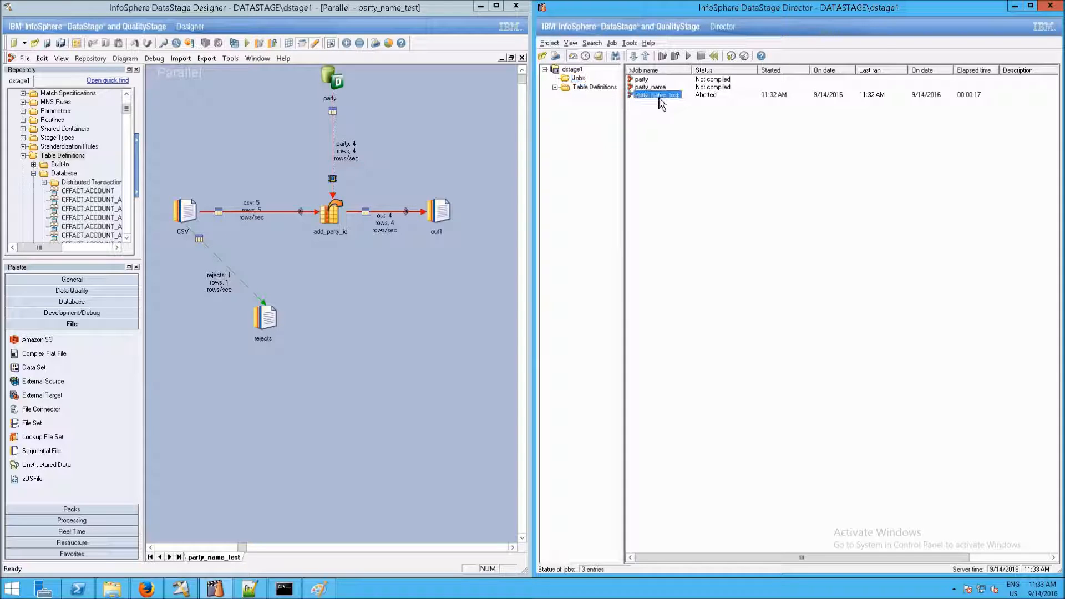
pyautogui.click(599, 57)
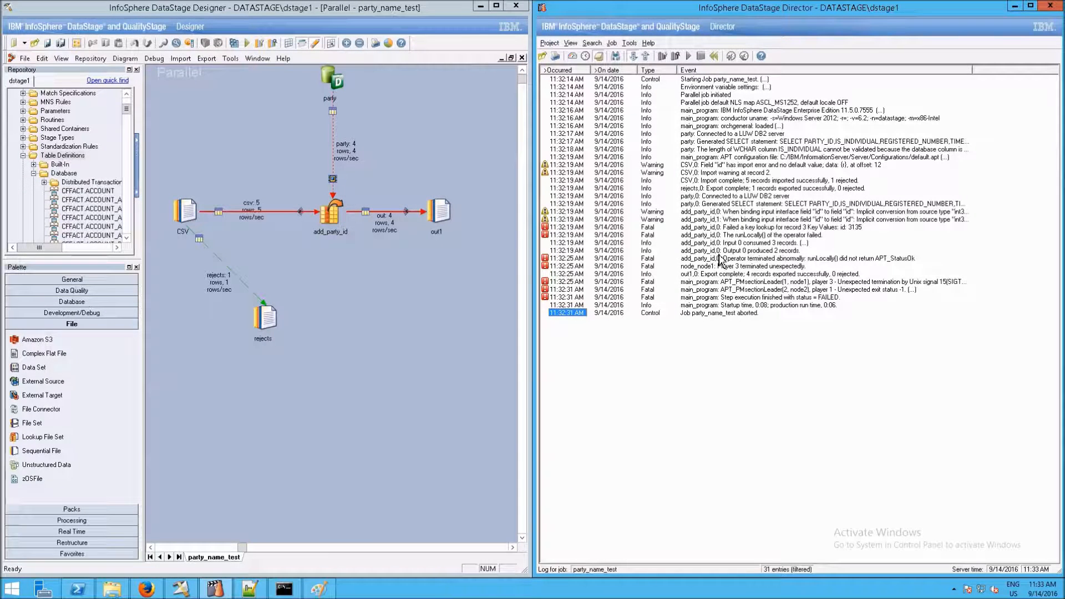
pyautogui.doubleClick(743, 227)
pyautogui.moveTo(696, 321); pyautogui.dragTo(749, 312)
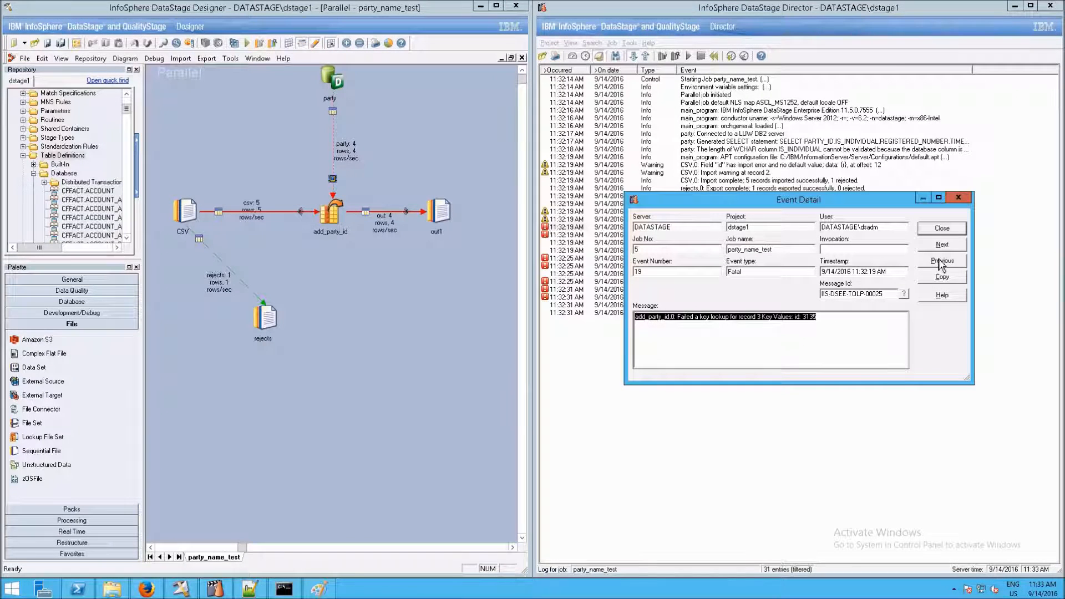
pyautogui.click(944, 230)
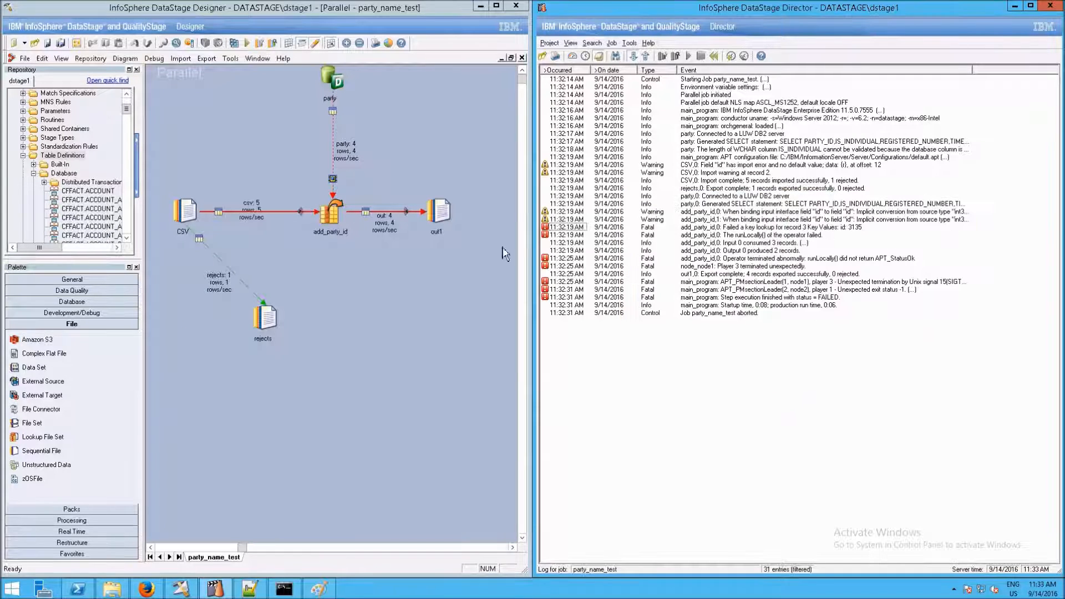
# - Add a reject link named rejects2 from the add_party_id lookup stage to a new sequential file stage named rejects2
pyautogui.click(328, 221)
pyautogui.moveTo(329, 221); pyautogui.dragTo(391, 298)
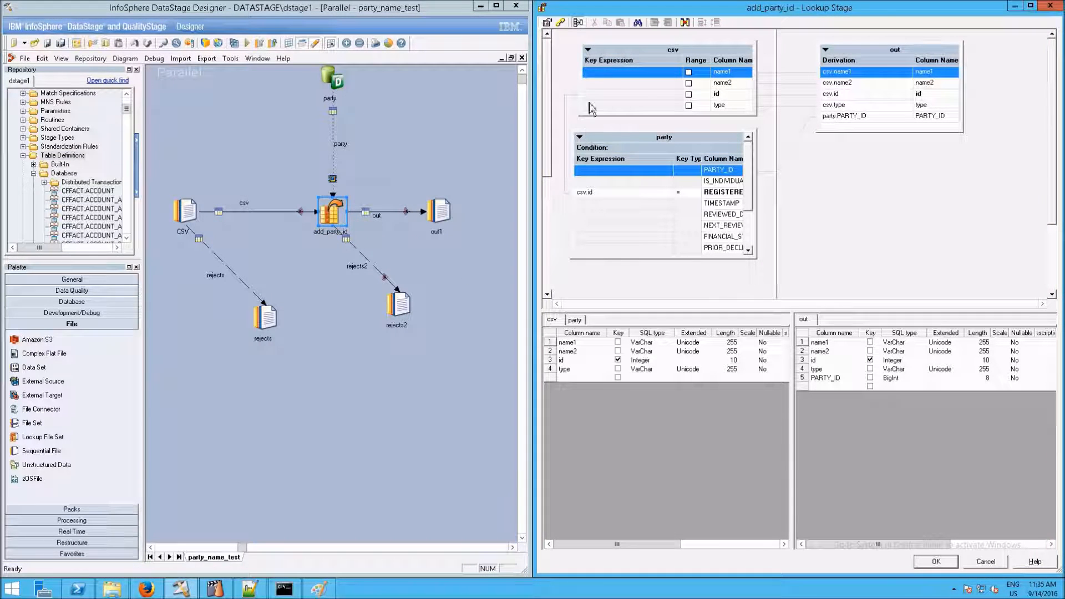
# - Open the lookup conditions of add_party_id and review the condition expression and Condition Not Met options for the party link
pyautogui.click(565, 25)
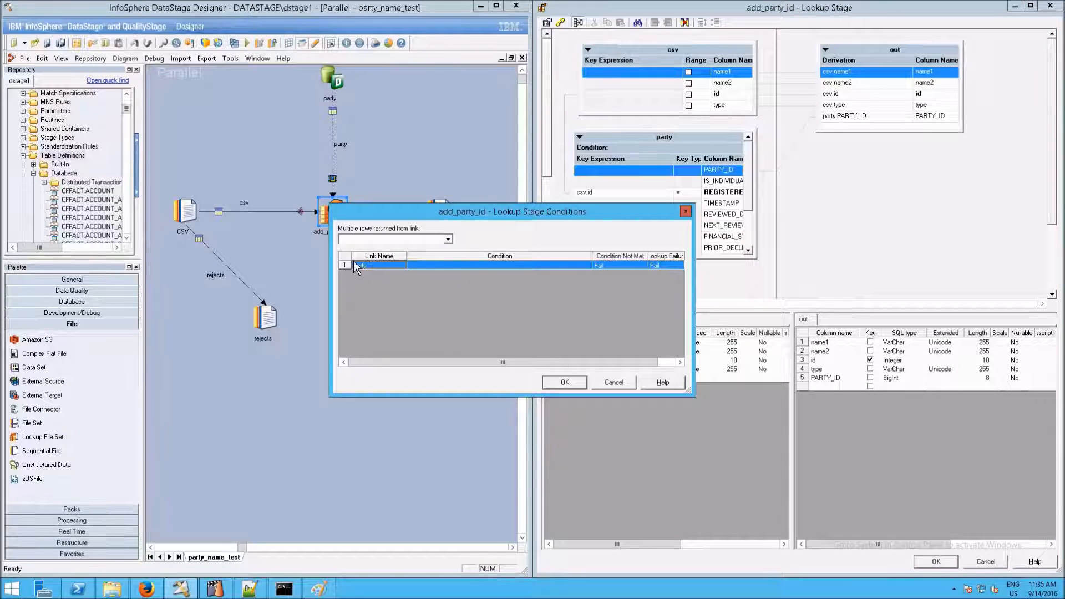
pyautogui.click(478, 266)
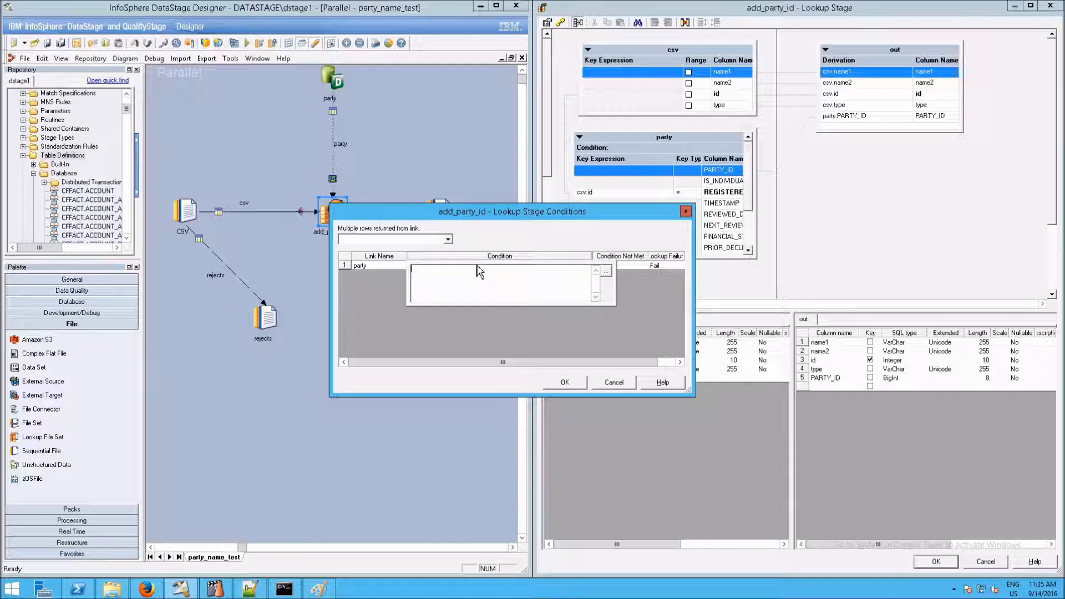
pyautogui.click(607, 272)
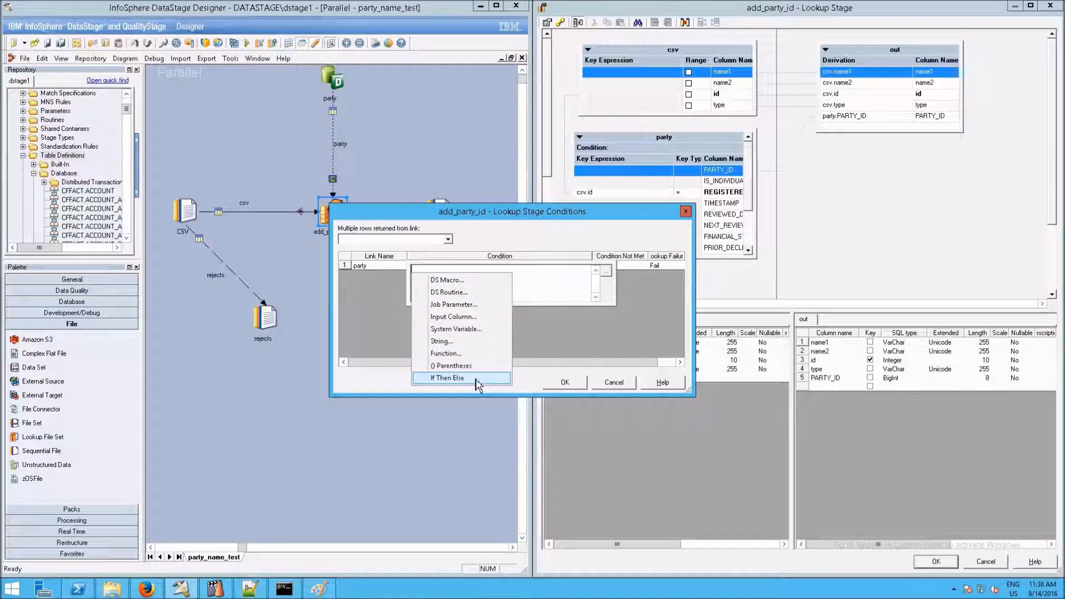
pyautogui.click(556, 273)
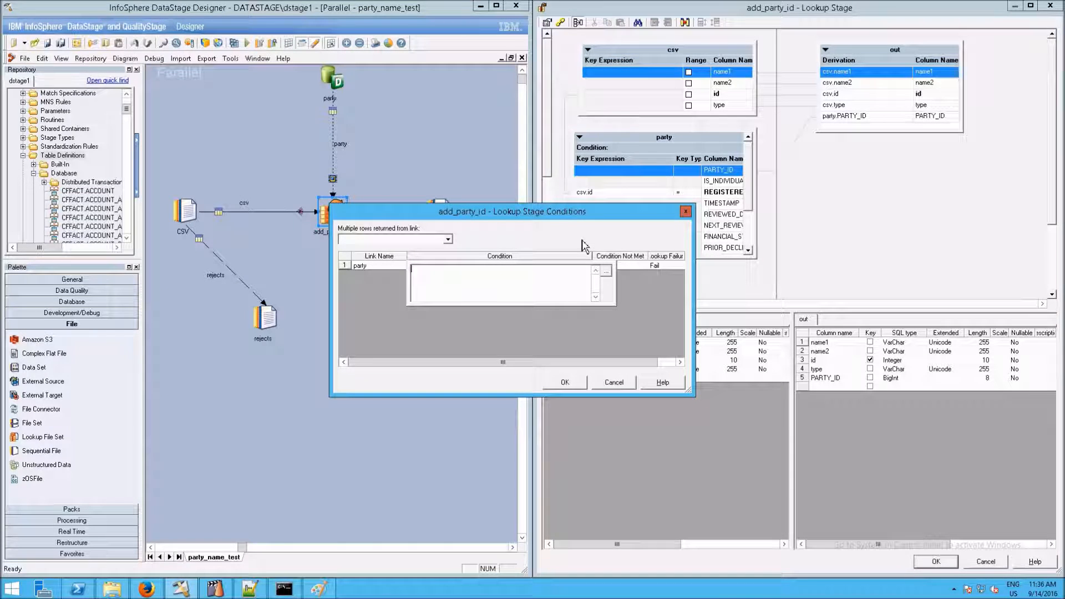
pyautogui.click(634, 271)
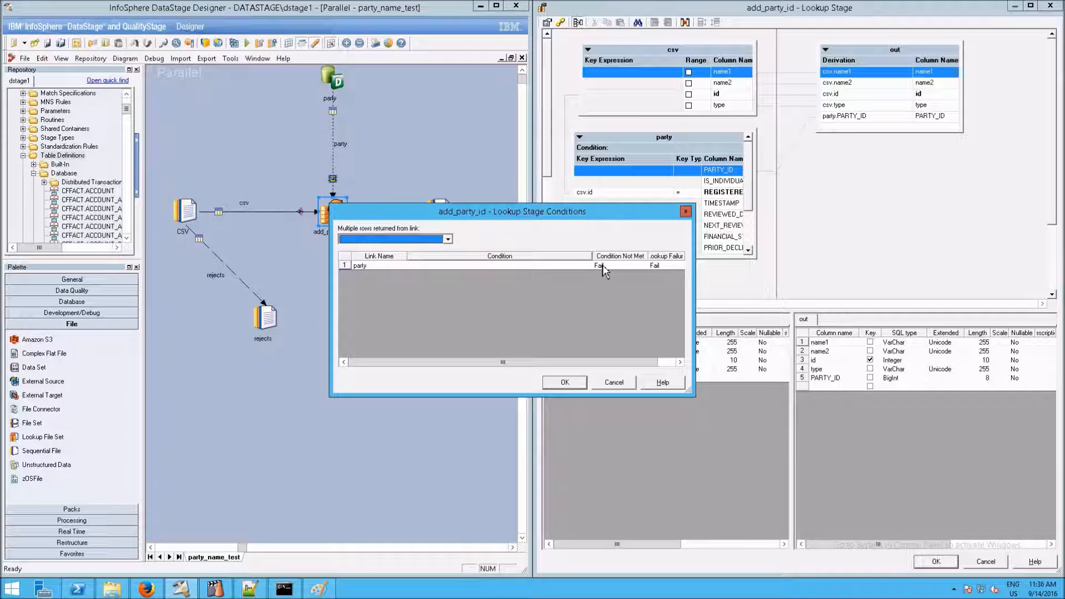
pyautogui.click(630, 266)
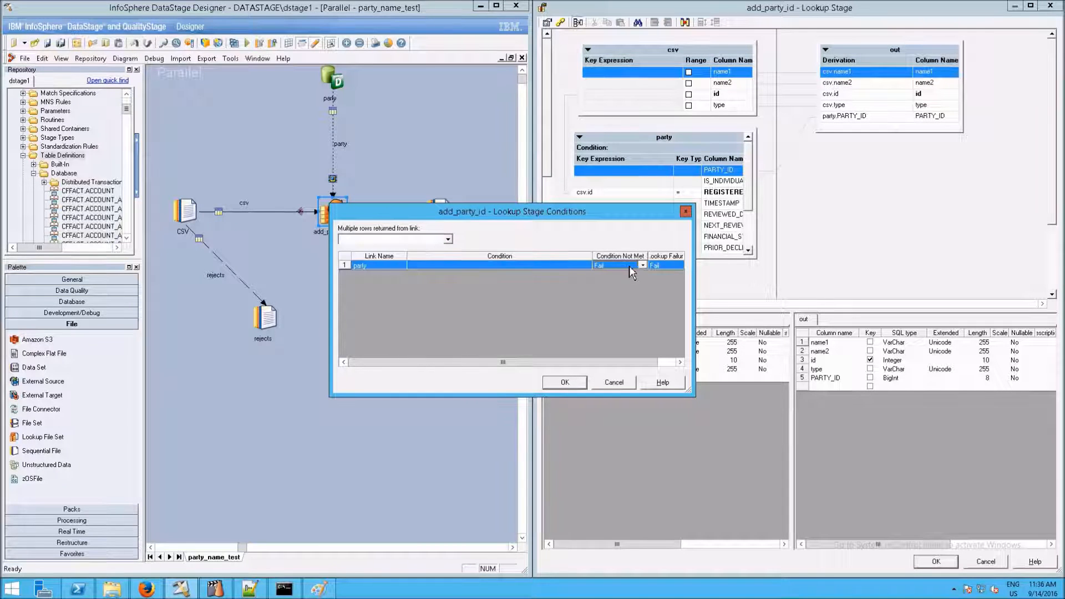
pyautogui.click(643, 266)
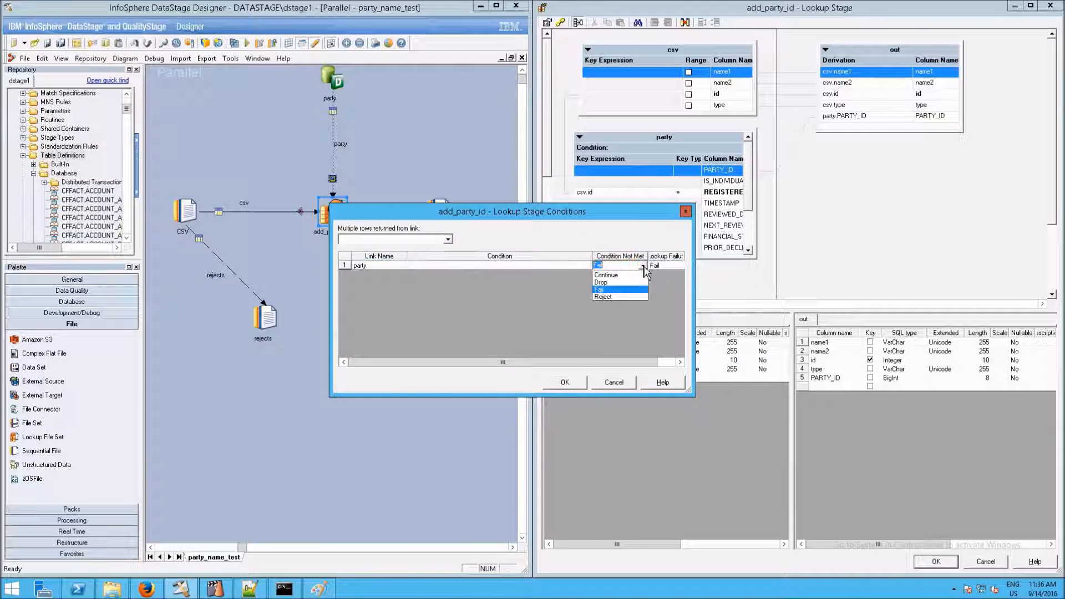
pyautogui.click(622, 298)
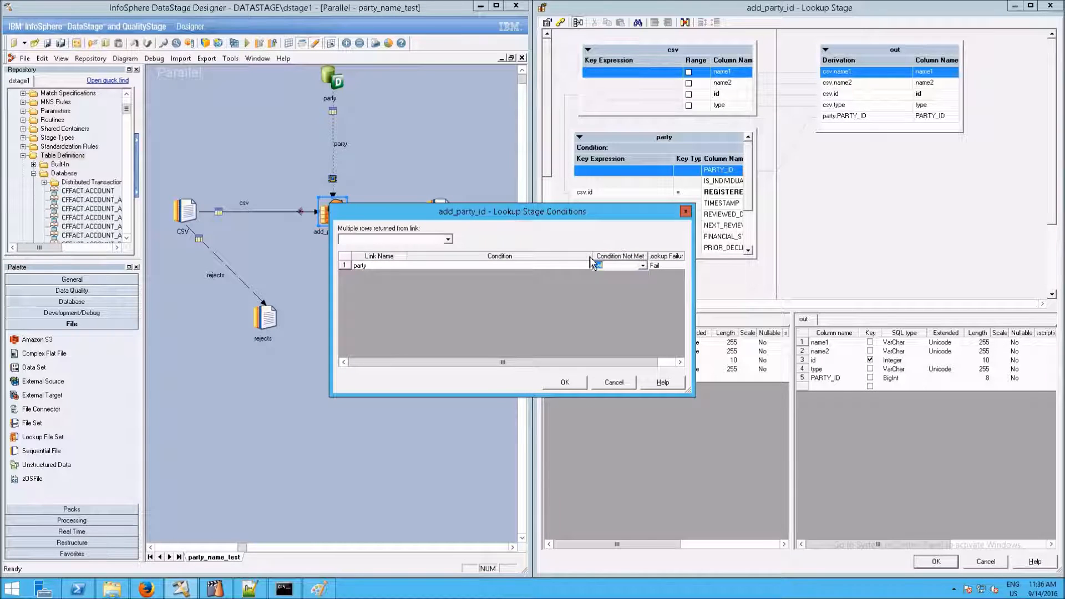
# - Set the party link's Lookup Failure action to Reject and accept the lookup conditions
pyautogui.moveTo(598, 256); pyautogui.dragTo(561, 256)
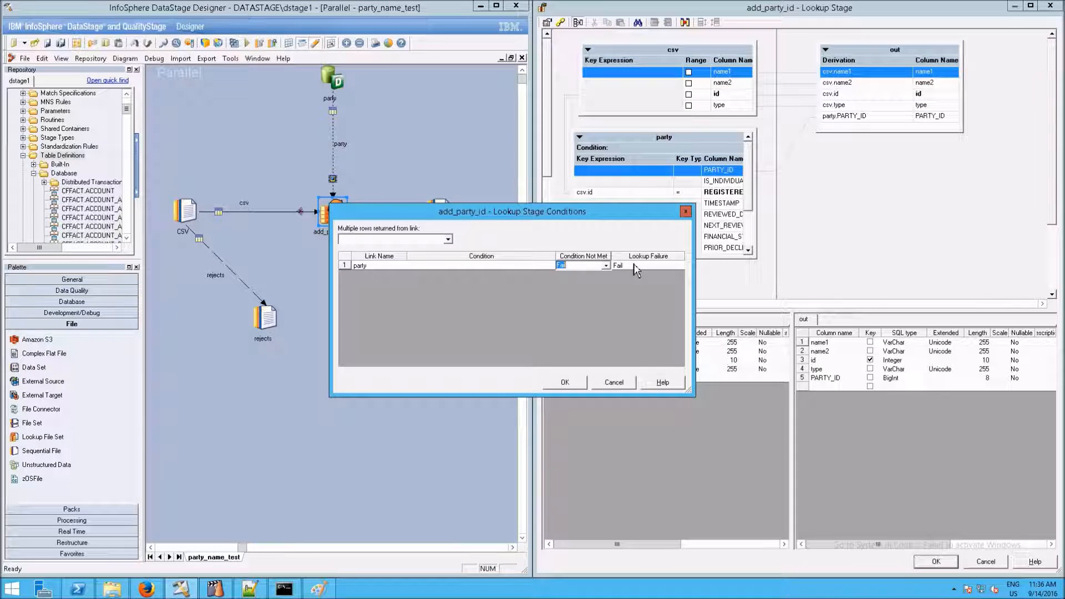
pyautogui.click(654, 265)
pyautogui.click(681, 266)
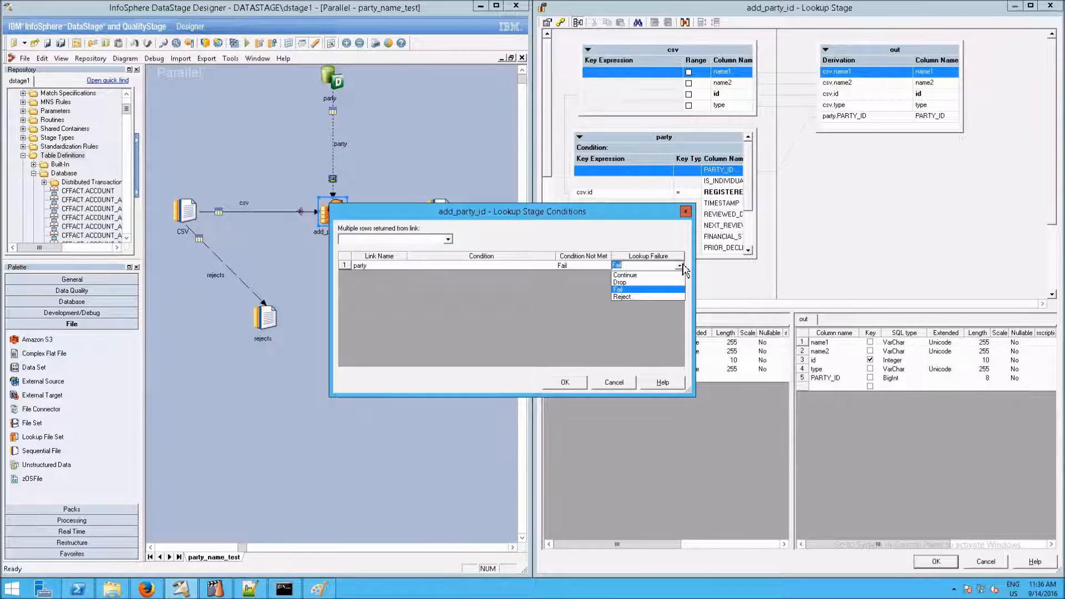
pyautogui.click(650, 297)
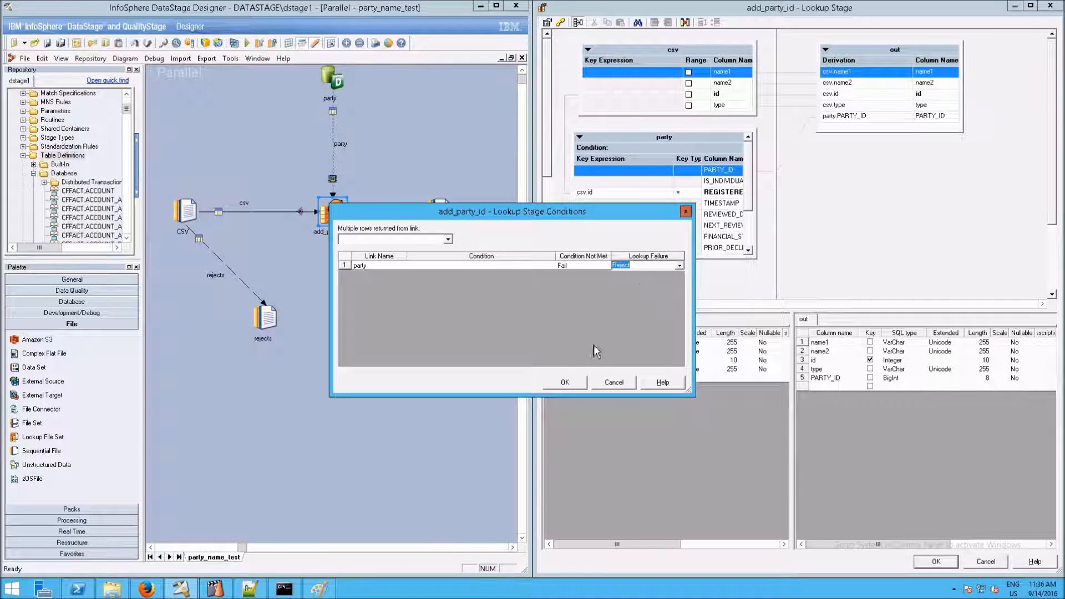
pyautogui.click(570, 381)
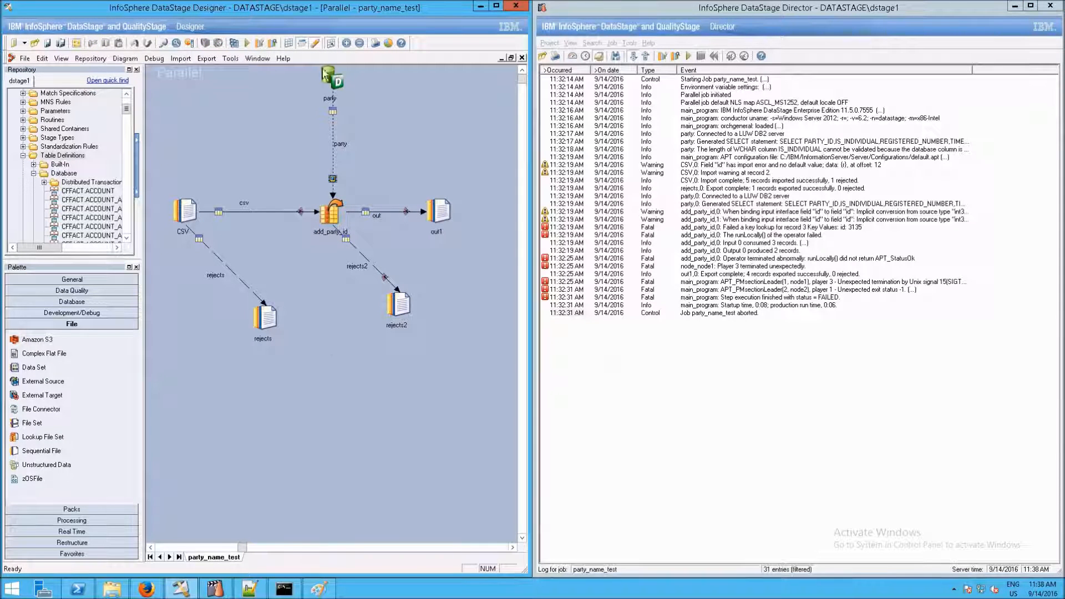
# - Run the party_name_test job and examine the new run's log entries in Director
pyautogui.click(247, 43)
pyautogui.click(162, 286)
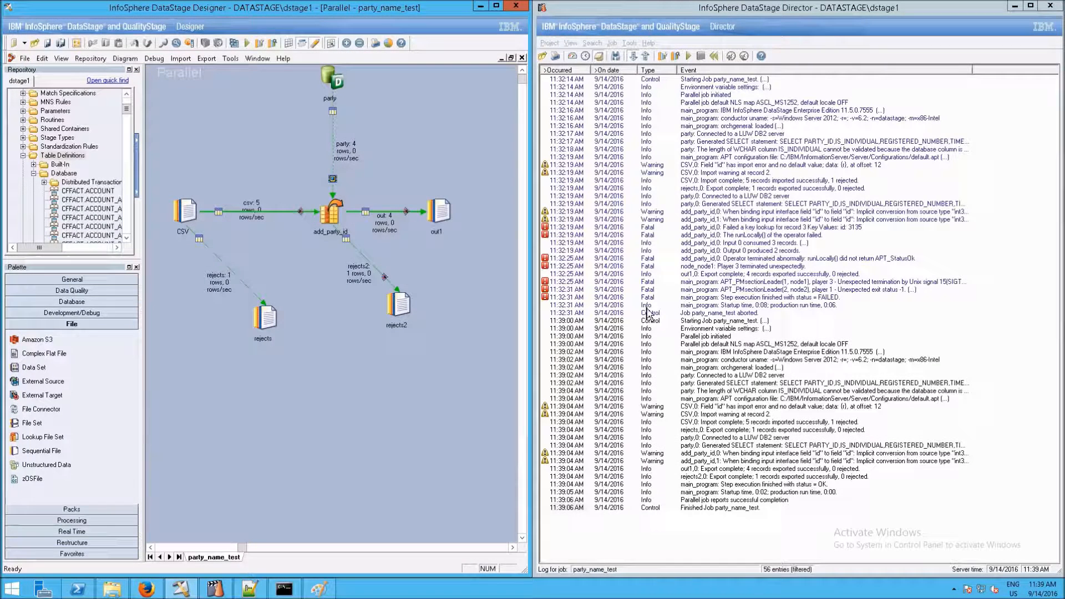
pyautogui.click(669, 509)
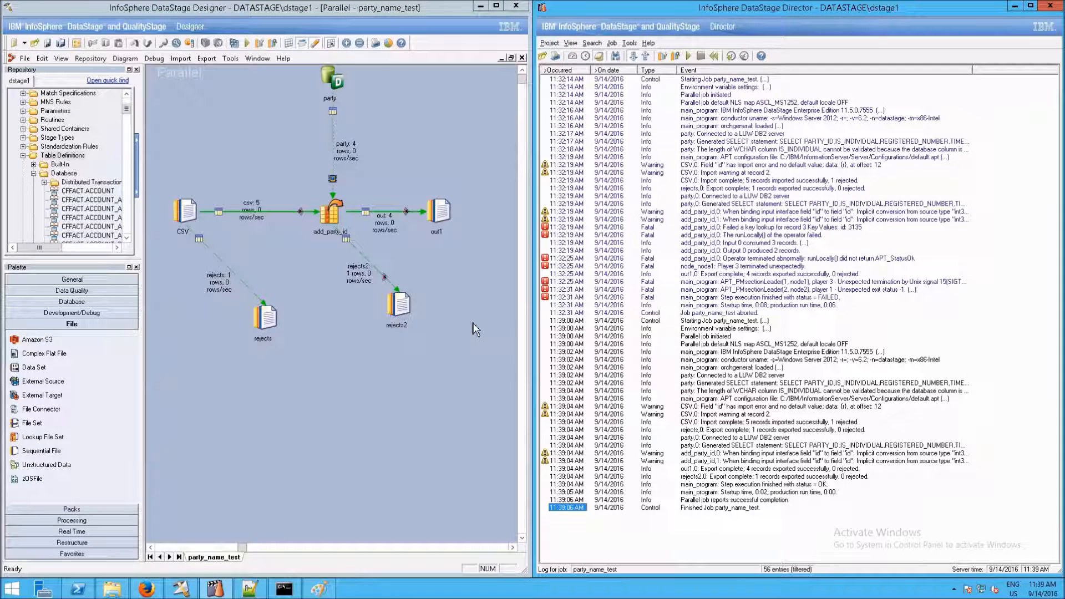
# - Switch to Notepad++, open out1.csv from the DataStage folder and examine the id, type and PARTY_ID values of its rows
pyautogui.click(251, 590)
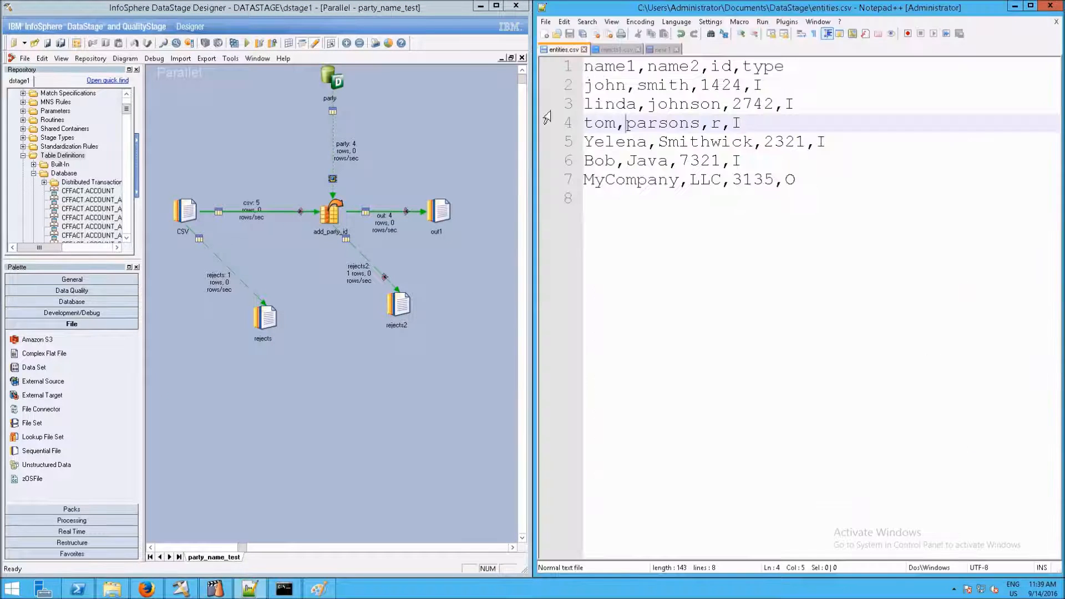
pyautogui.click(546, 22)
pyautogui.click(556, 47)
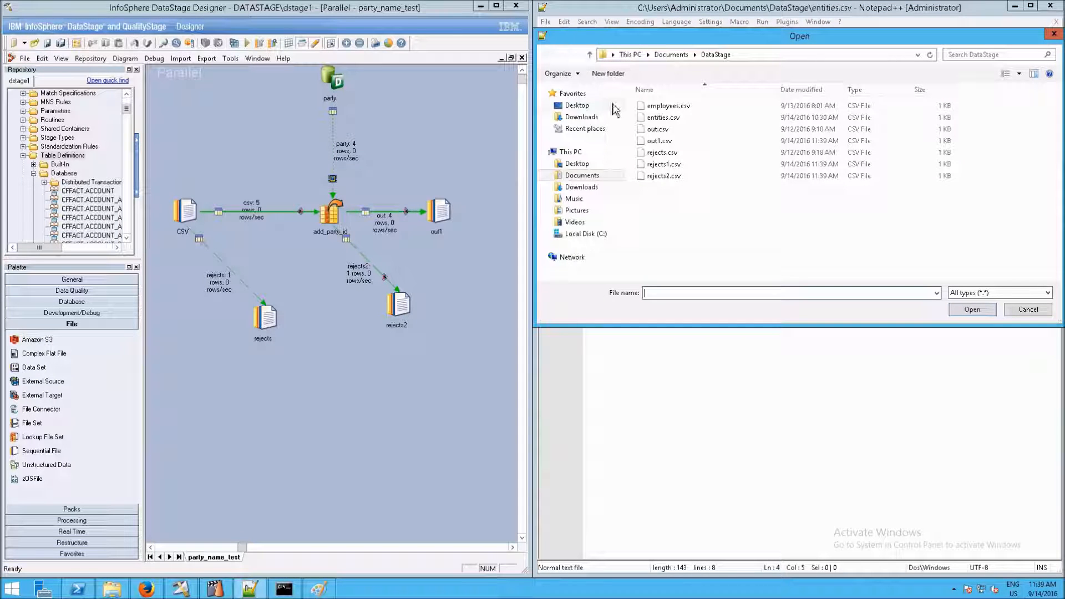
pyautogui.doubleClick(704, 142)
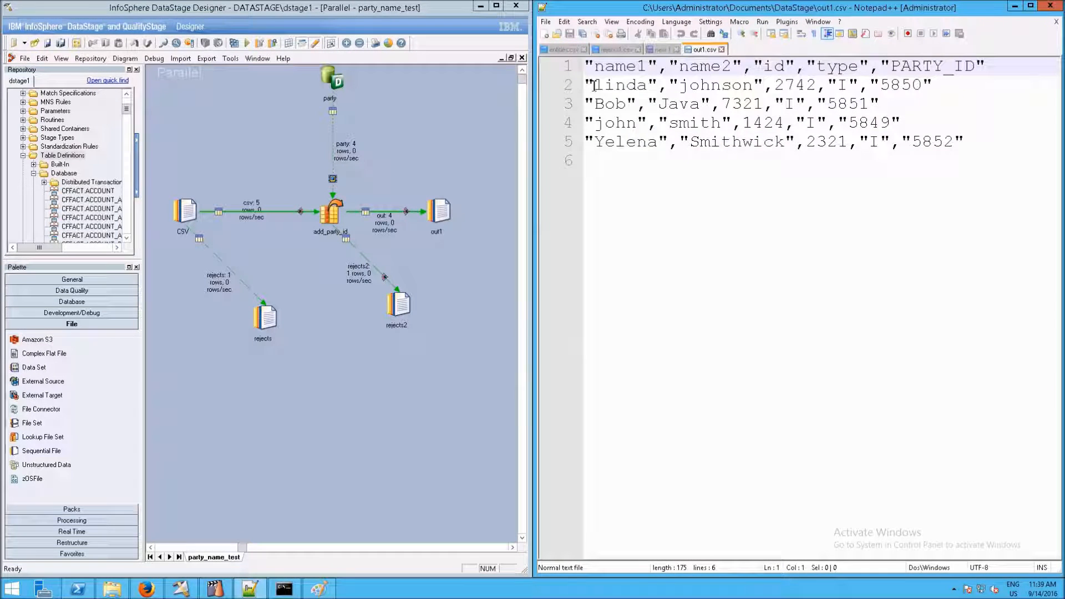
pyautogui.moveTo(968, 142); pyautogui.dragTo(579, 69)
pyautogui.click(690, 123)
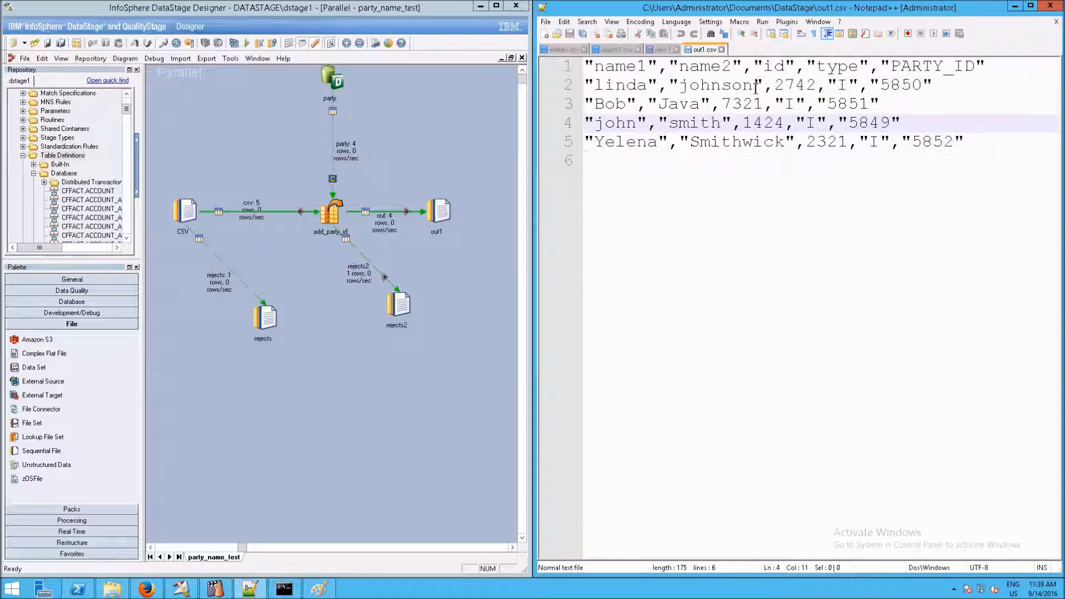
pyautogui.doubleClick(793, 85)
pyautogui.doubleClick(843, 86)
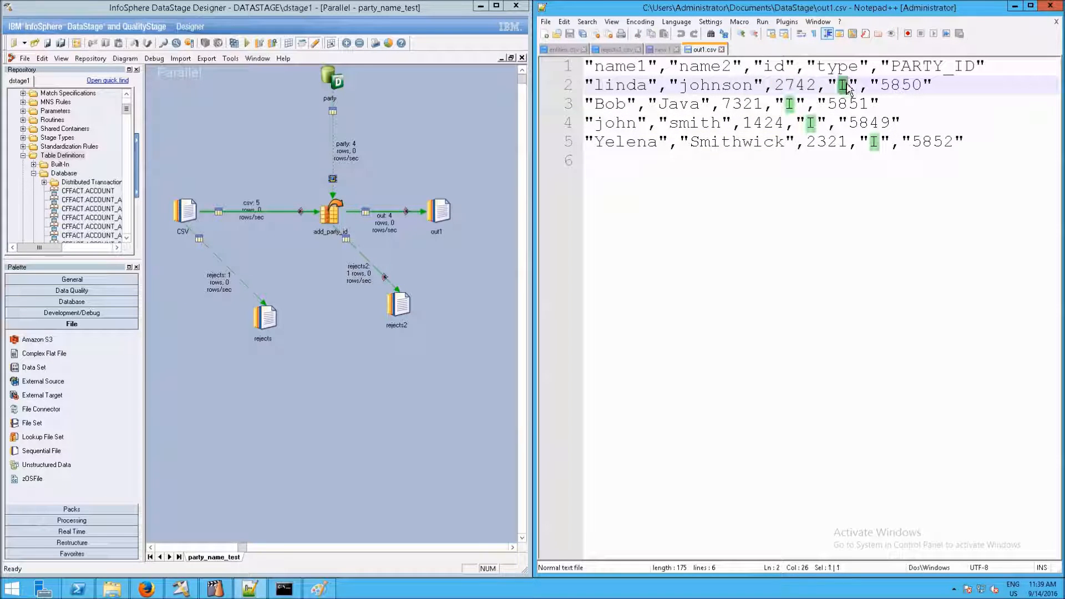
pyautogui.click(871, 86)
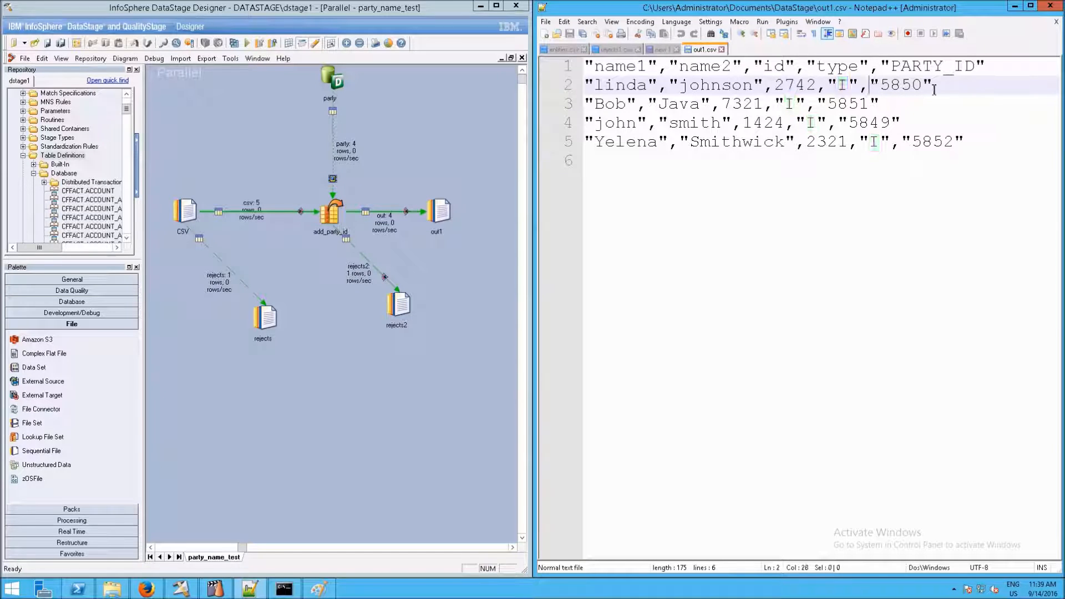
pyautogui.moveTo(934, 86); pyautogui.dragTo(870, 85)
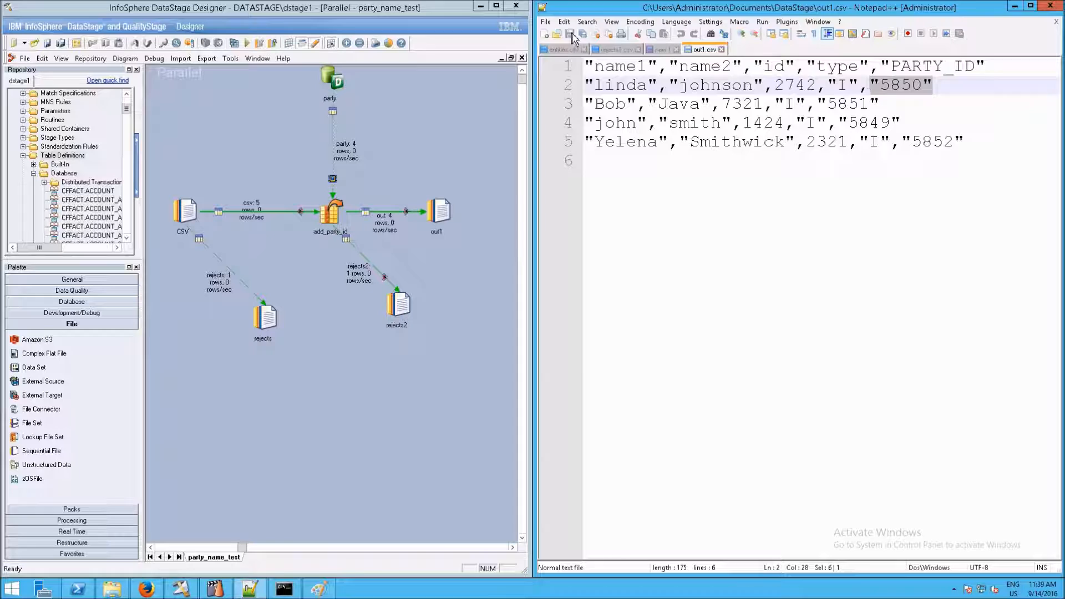
# - Open rejects2.csv from the DataStage folder and examine its record in relation to the job's rejects and rejects2 stages
pyautogui.click(546, 22)
pyautogui.click(562, 45)
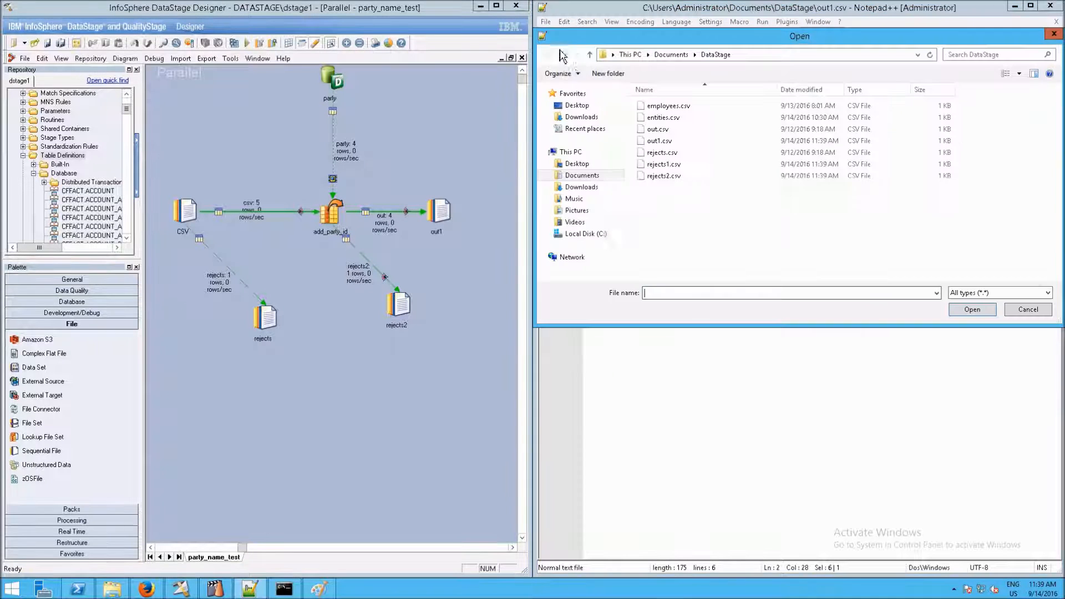
pyautogui.doubleClick(672, 176)
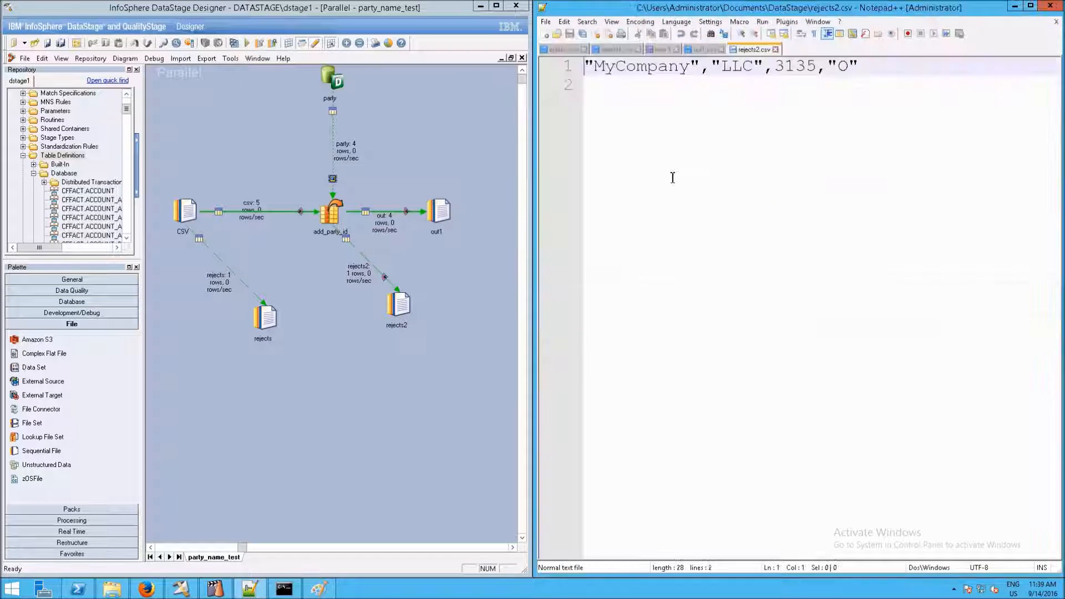
pyautogui.click(886, 75)
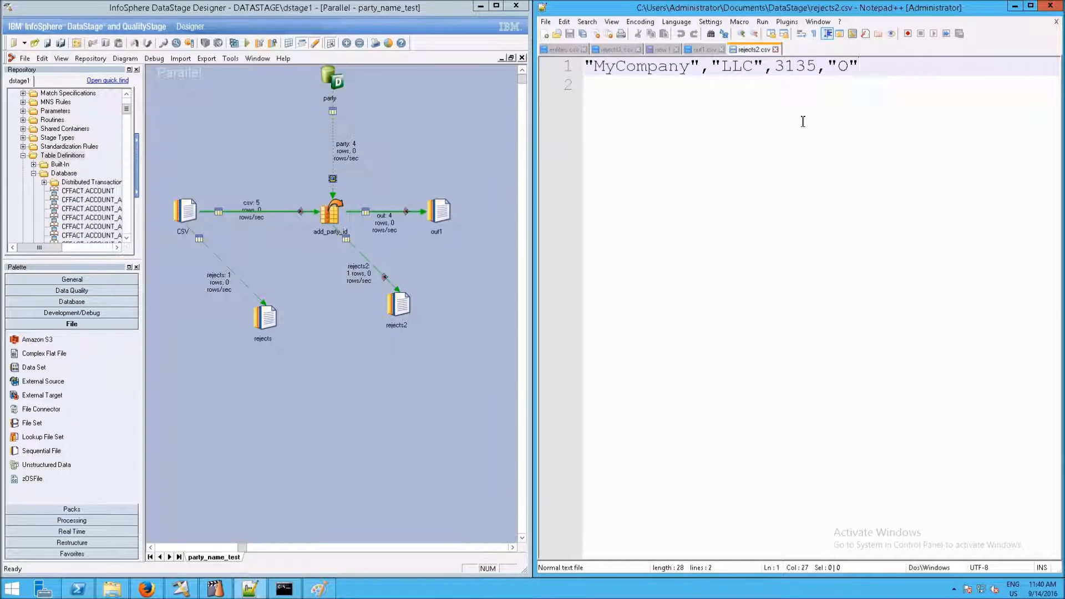
pyautogui.click(265, 319)
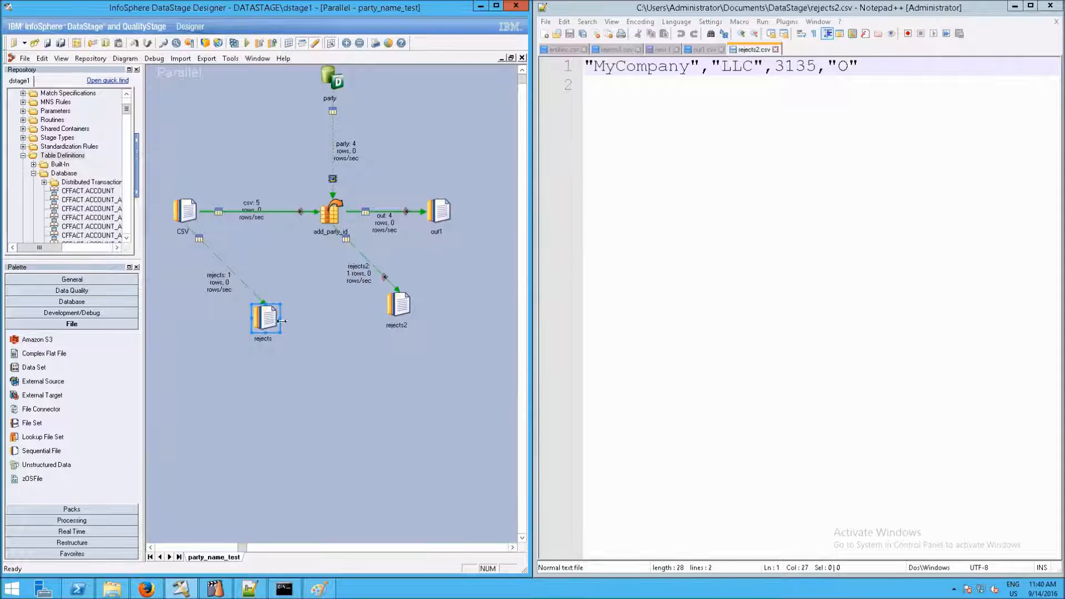
pyautogui.click(405, 310)
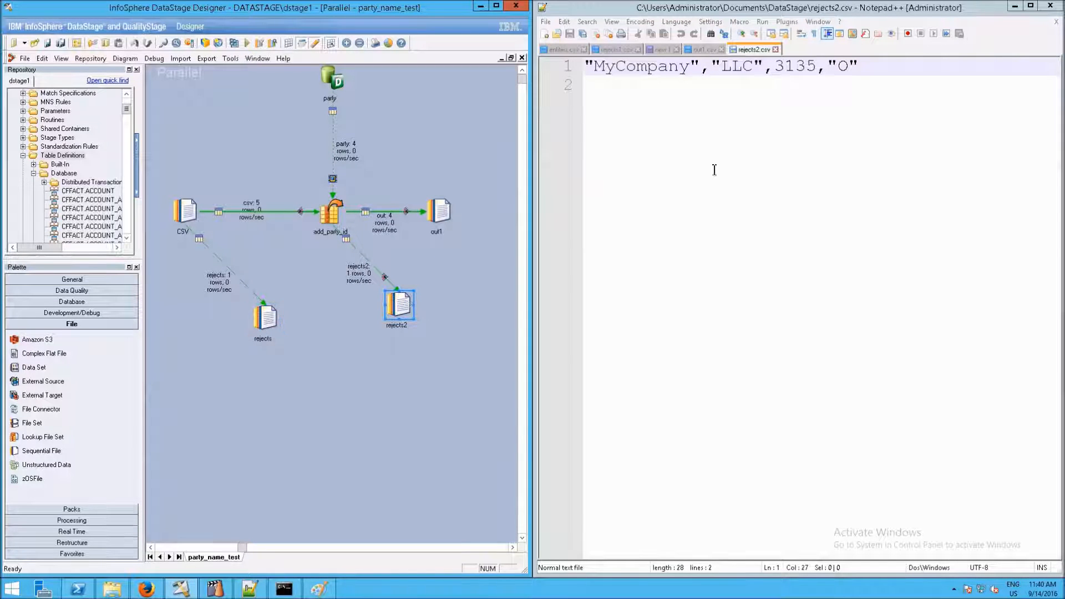
# - Check the rejected record's id against the DB2 party table with "db2 select * from cffact.party" and return to DataStage Designer
pyautogui.doubleClick(789, 66)
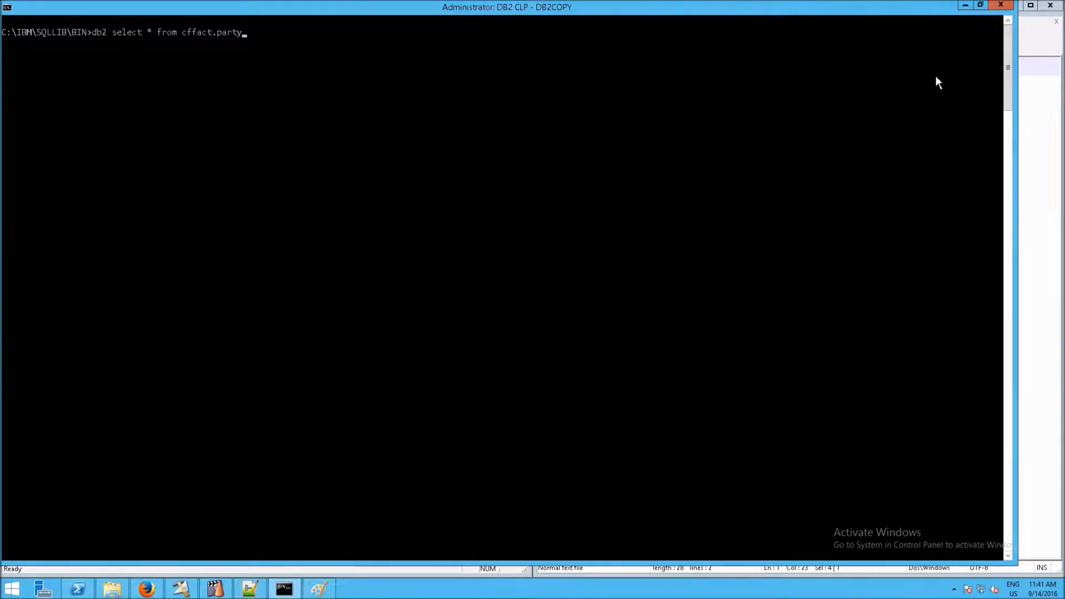
pyautogui.press('Return')
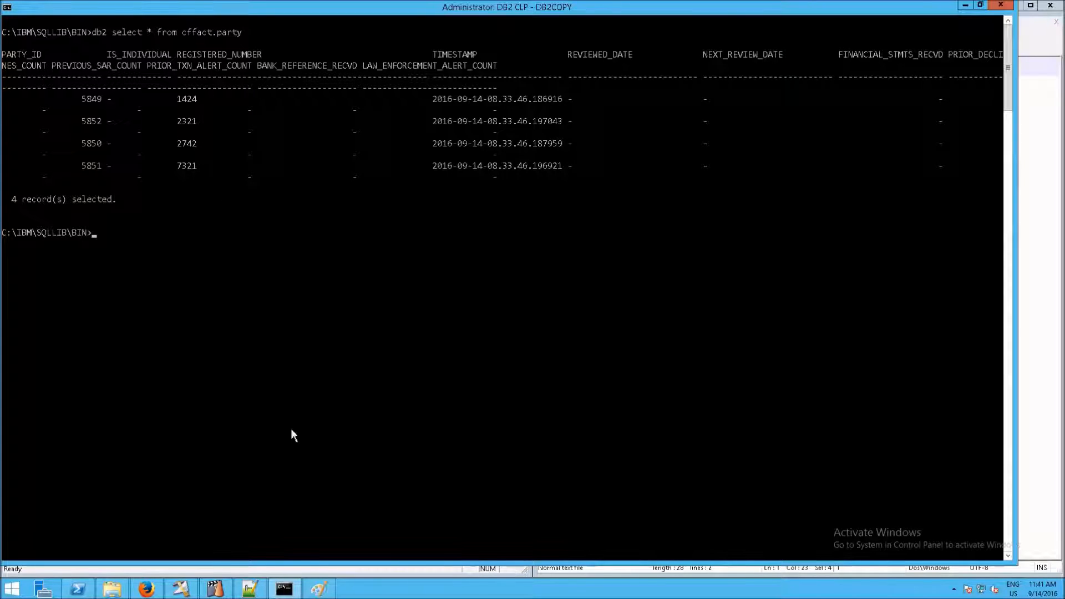
pyautogui.click(250, 588)
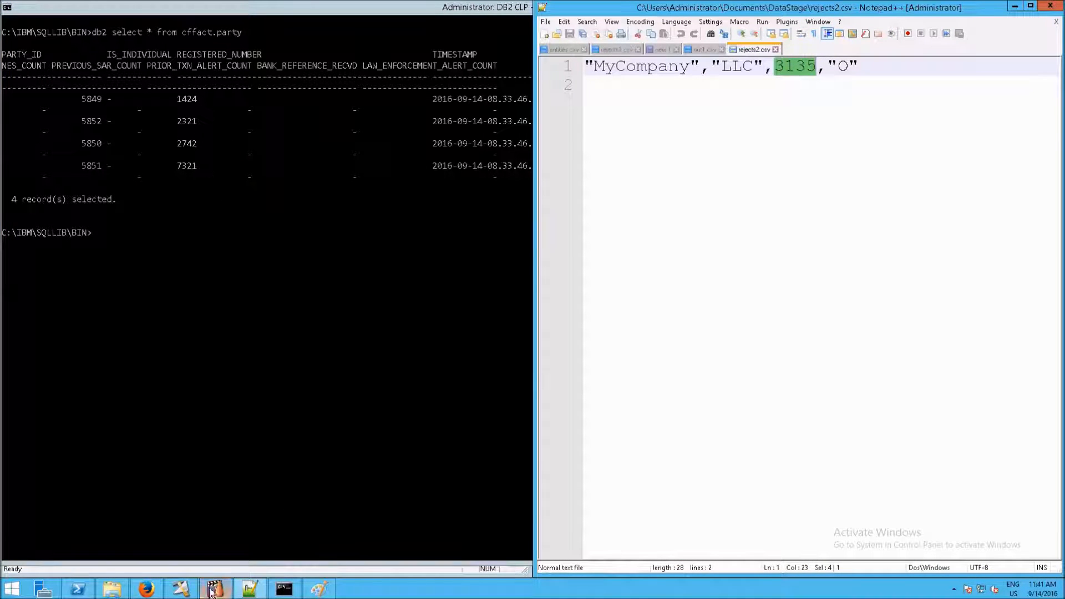
pyautogui.click(190, 589)
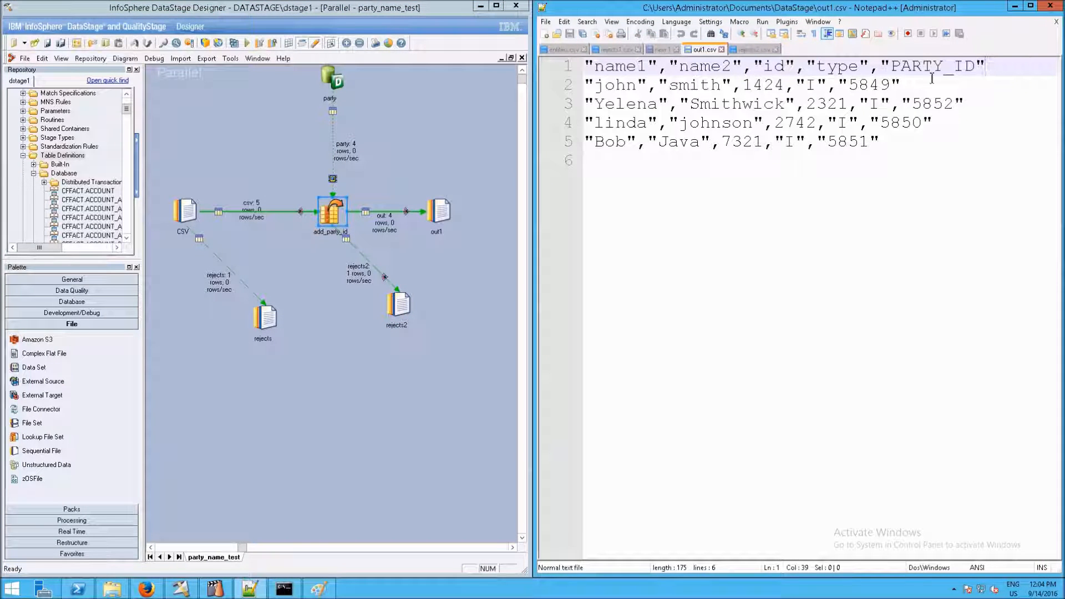
# - Compare how the PARTY_ID and id values are quoted in the first data row of out1.csv
pyautogui.moveTo(906, 86); pyautogui.dragTo(853, 91)
pyautogui.click(874, 84)
pyautogui.doubleClick(873, 85)
pyautogui.doubleClick(763, 85)
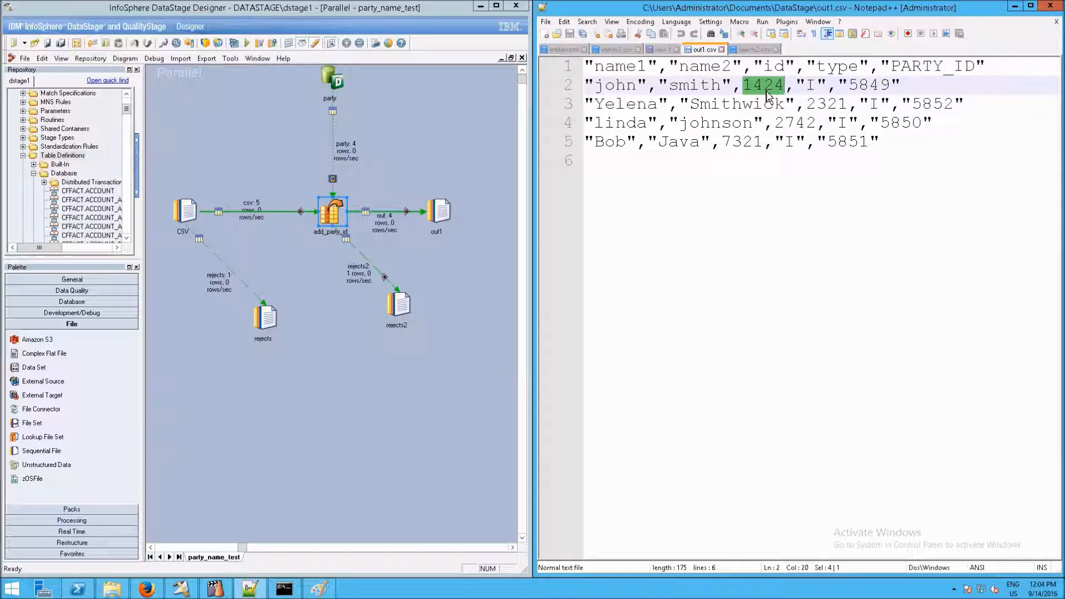
# - Compare the SQL types of the csv id column and the out PARTY_ID column in the add_party_id lookup stage, leaving it unchanged
pyautogui.doubleClick(329, 220)
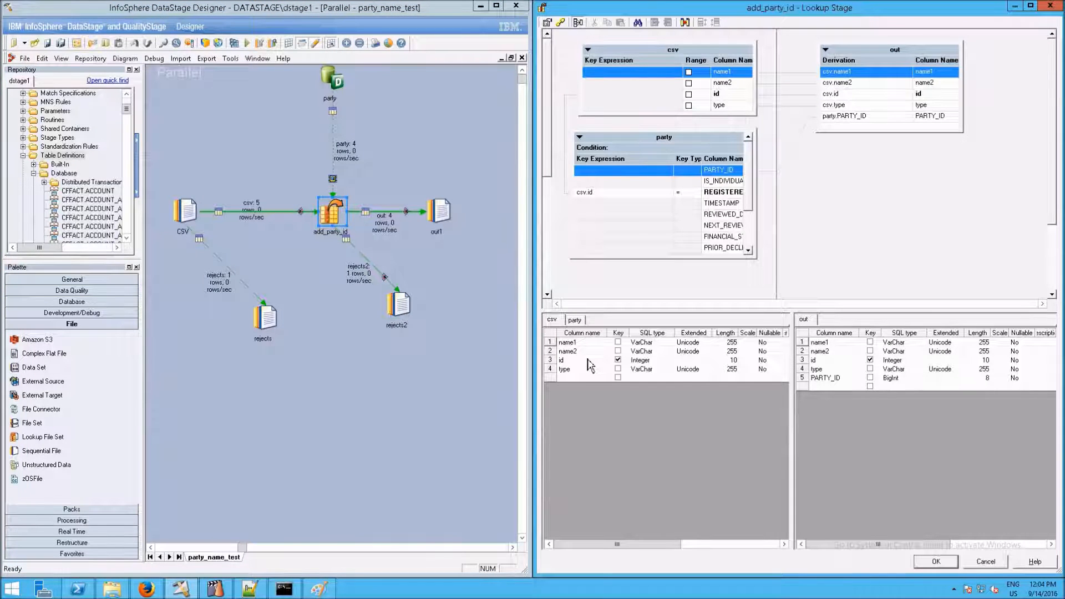
pyautogui.click(588, 362)
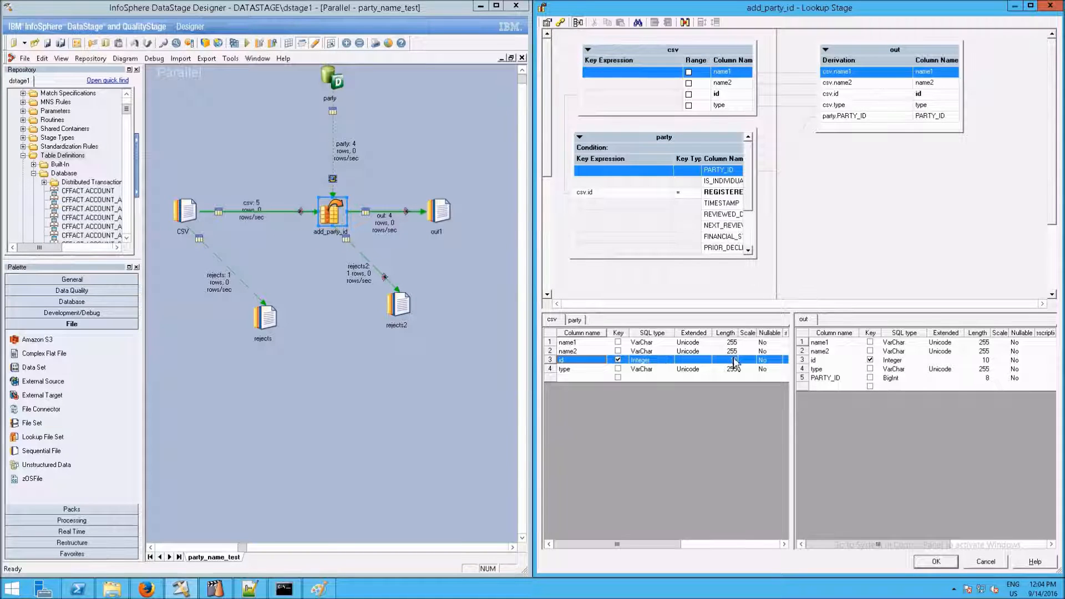
pyautogui.click(838, 379)
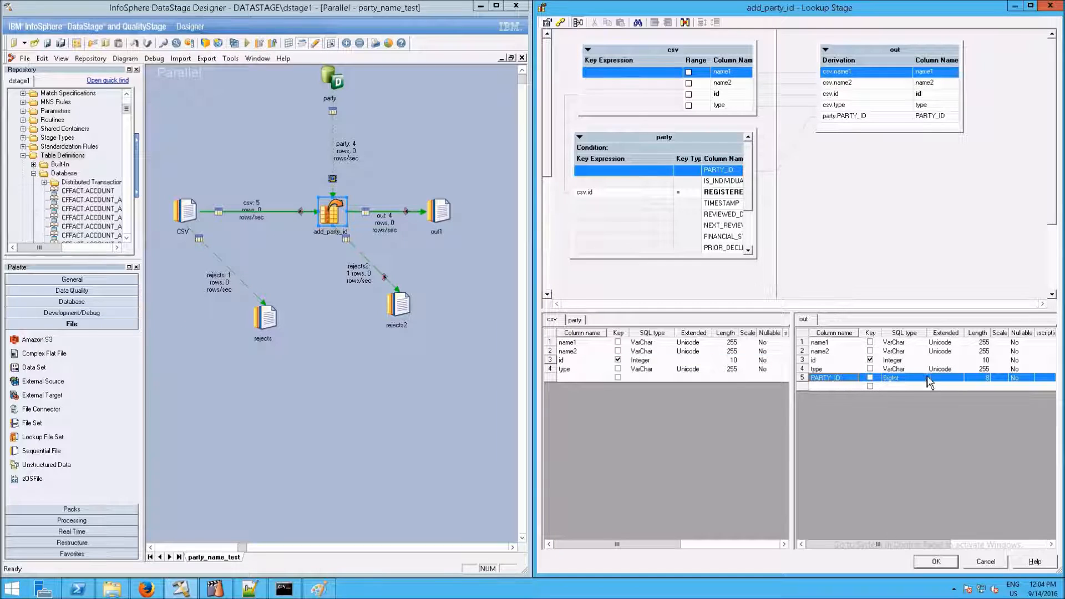
pyautogui.click(986, 562)
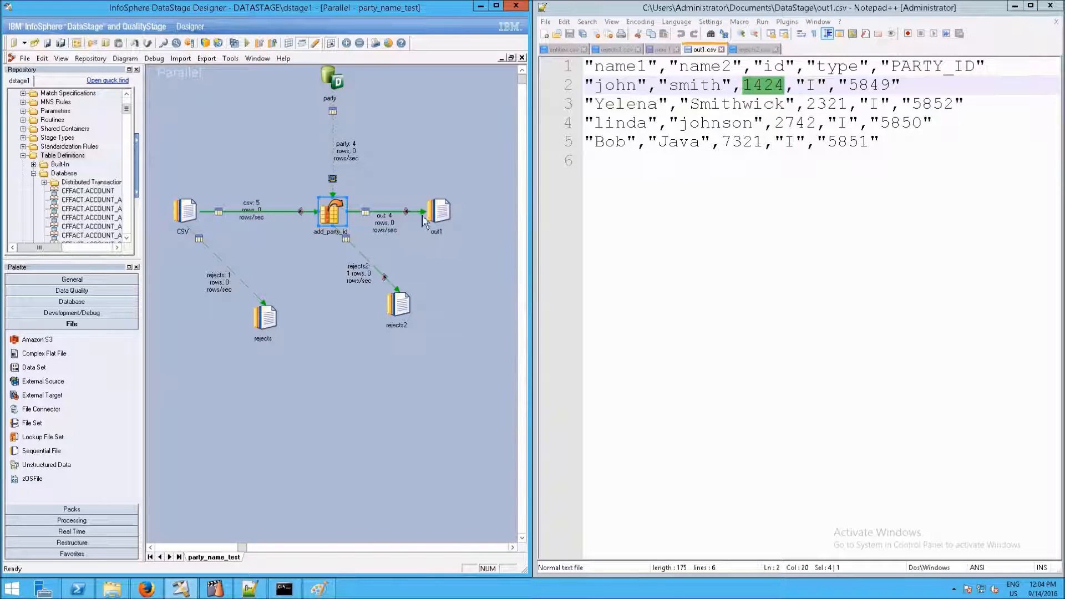
# - Open the out1 stage's format properties and examine the Quote setting under Field defaults
pyautogui.click(432, 212)
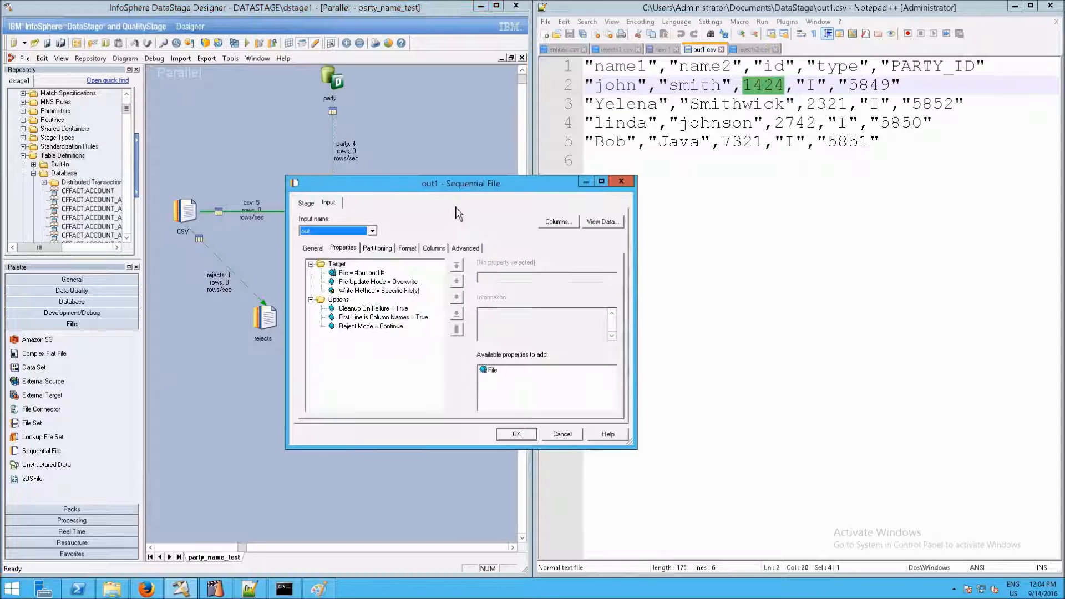
pyautogui.click(408, 249)
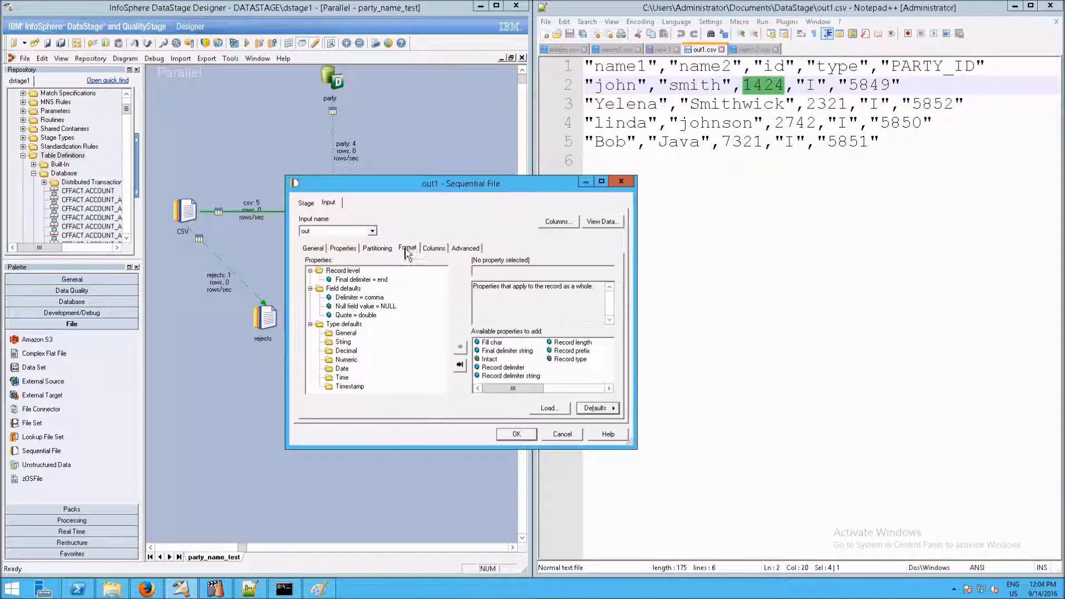
pyautogui.click(355, 315)
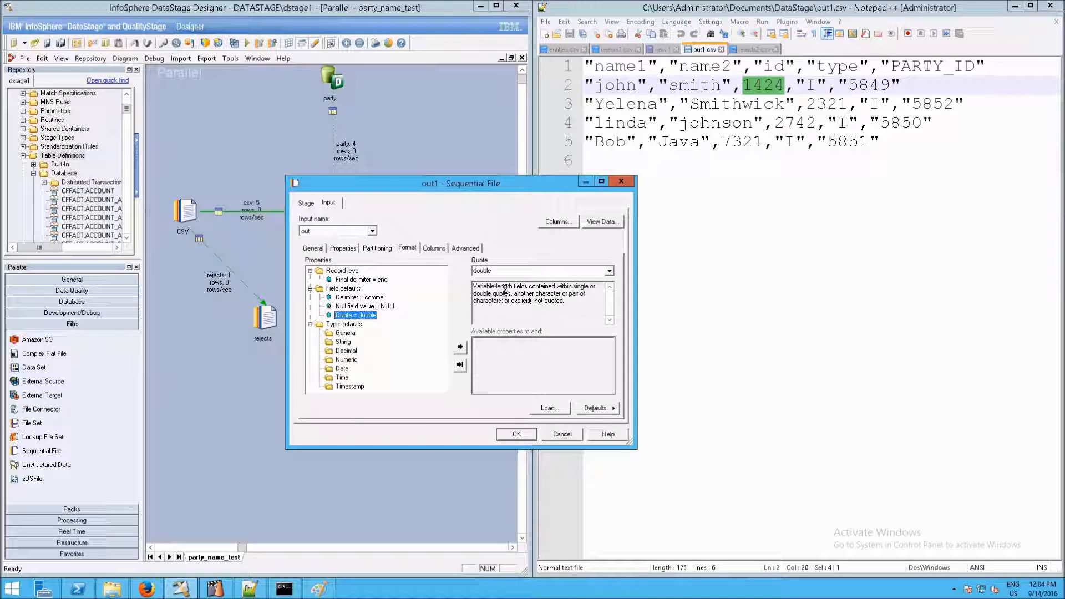
pyautogui.moveTo(533, 286); pyautogui.dragTo(466, 288)
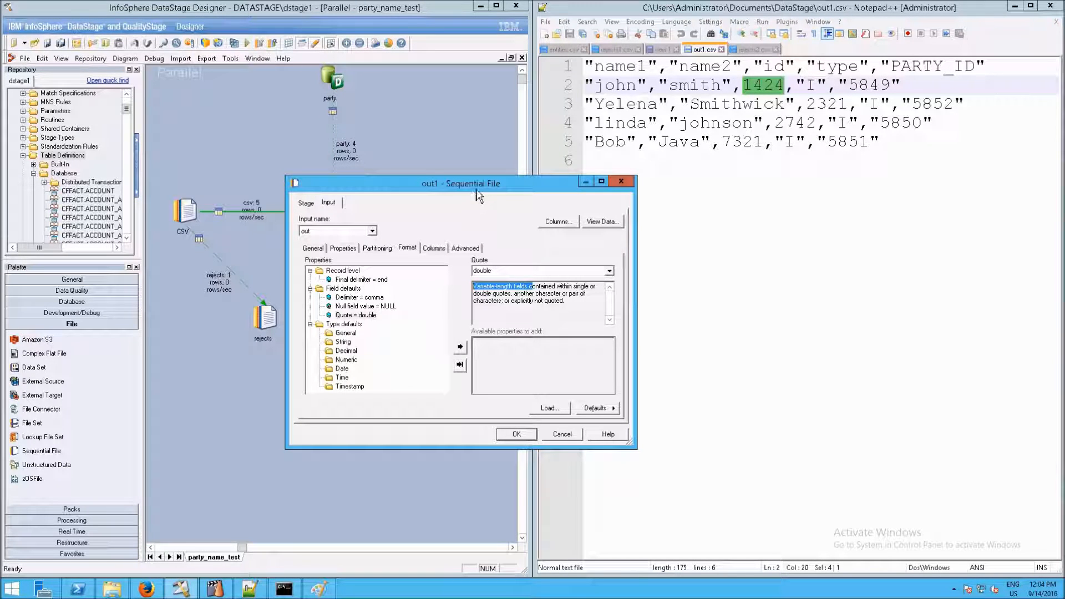
pyautogui.click(516, 286)
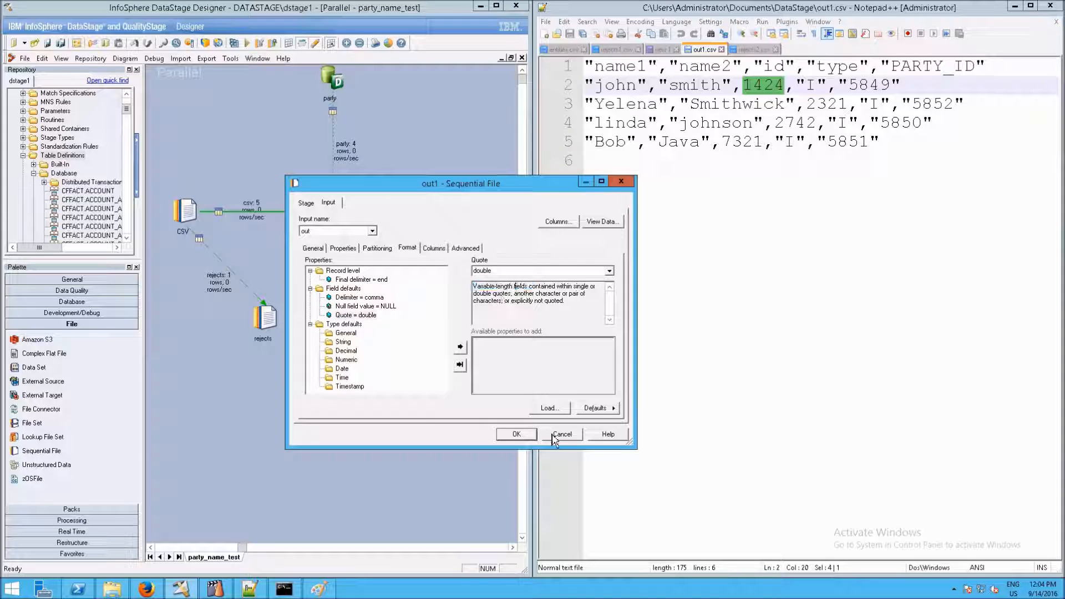
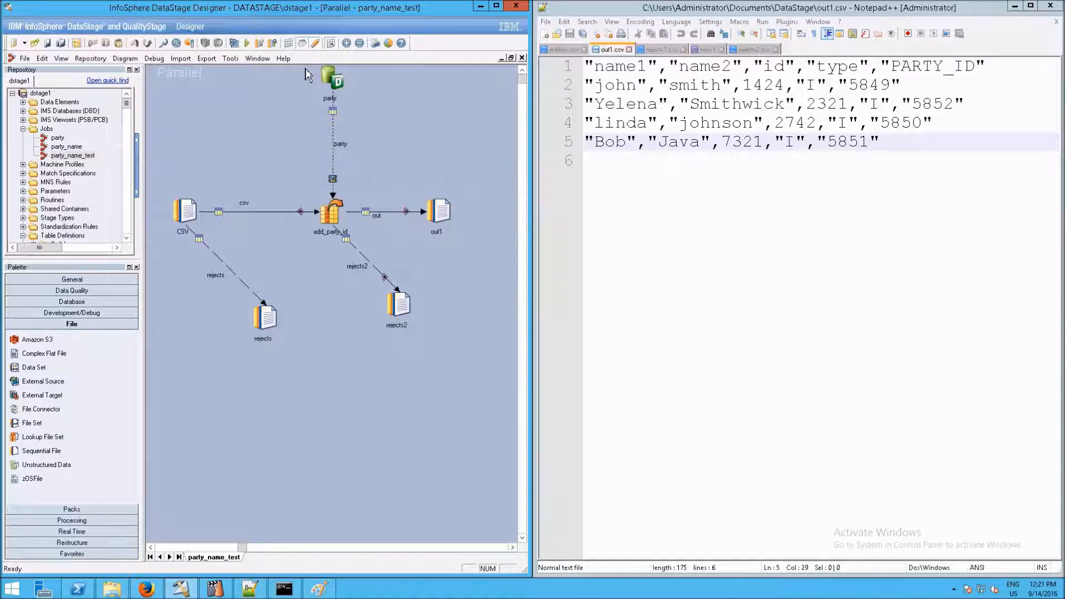
# - Construct a local container from the party, add_party_id and rejects2 stages of the party_name_test job
pyautogui.moveTo(284, 69); pyautogui.dragTo(419, 352)
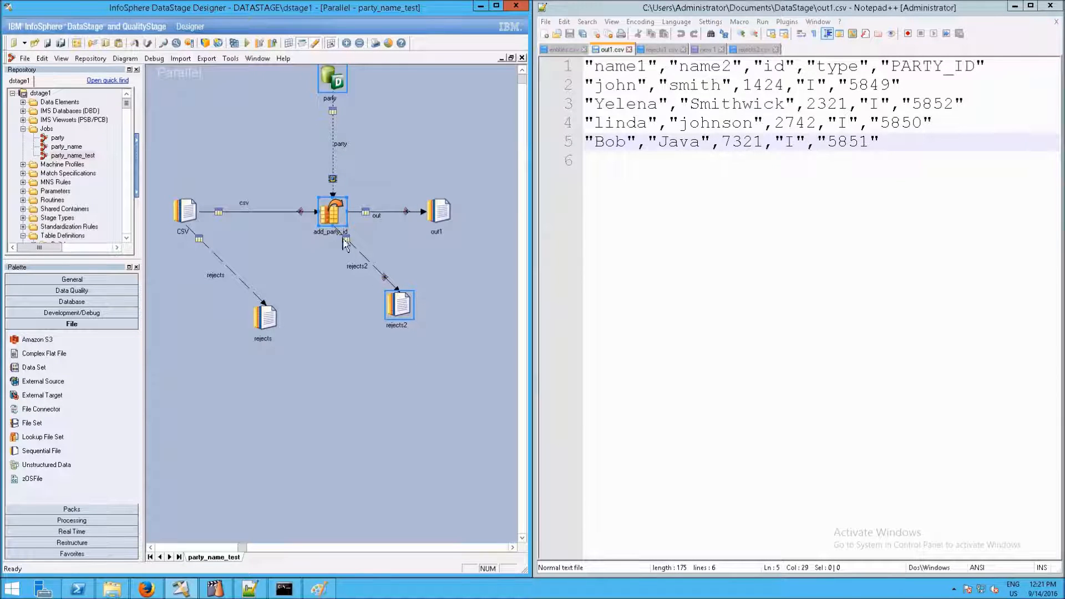
pyautogui.click(42, 58)
pyautogui.moveTo(130, 218)
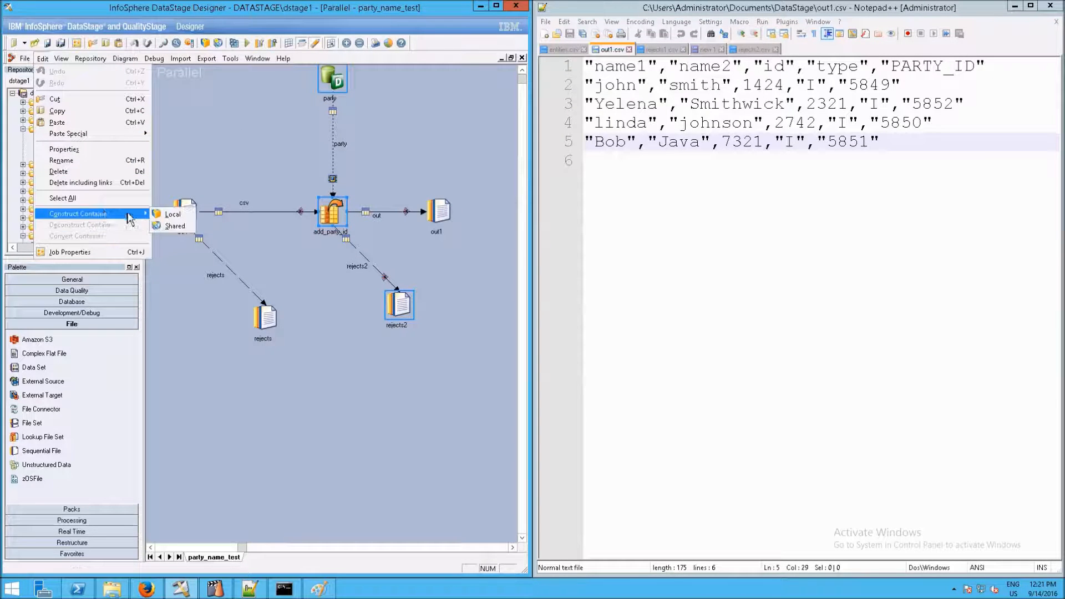
pyautogui.click(173, 215)
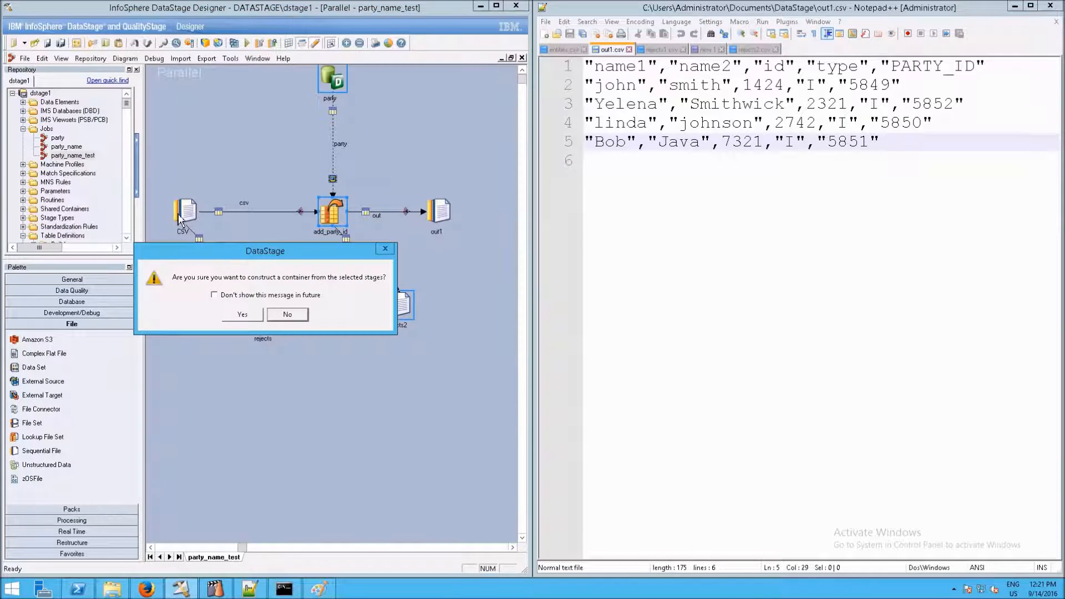
pyautogui.click(252, 313)
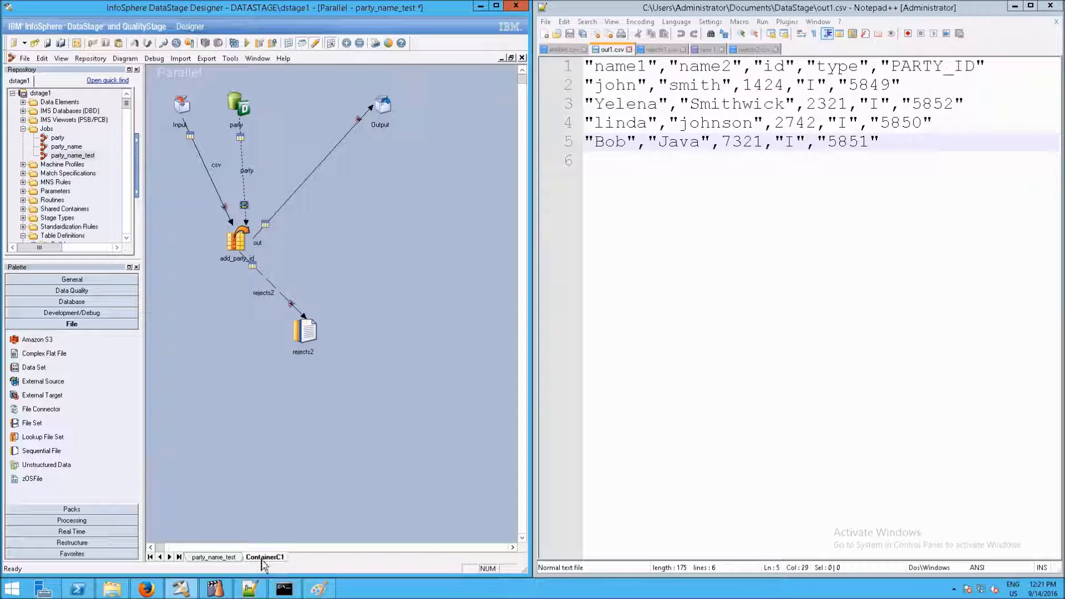
# - Copy the new container from the party_name_test job and paste it into the party_name job above the existing stages
pyautogui.click(233, 560)
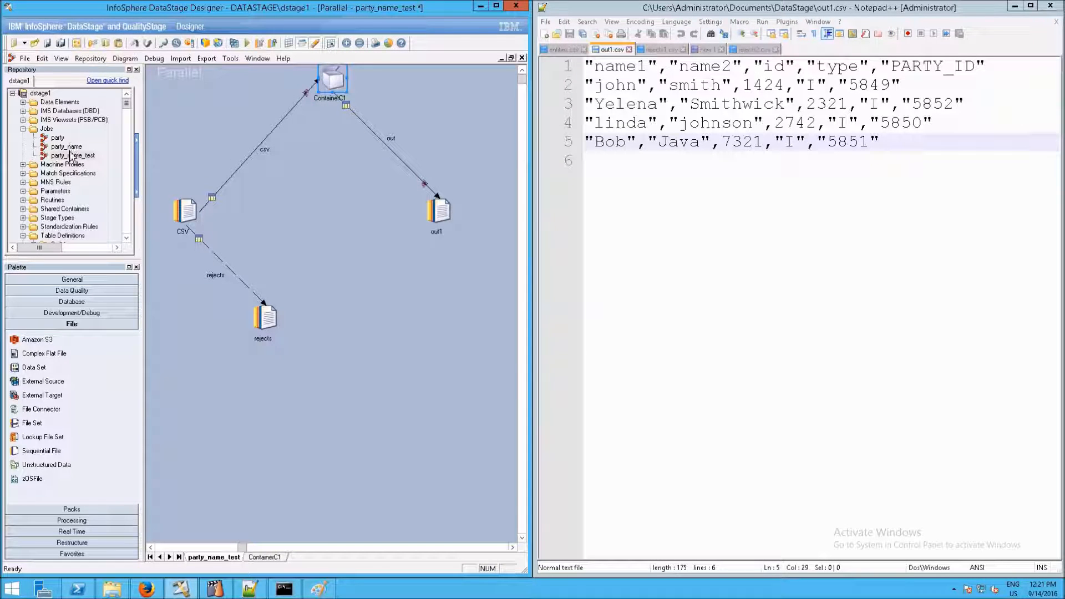
pyautogui.moveTo(70, 152)
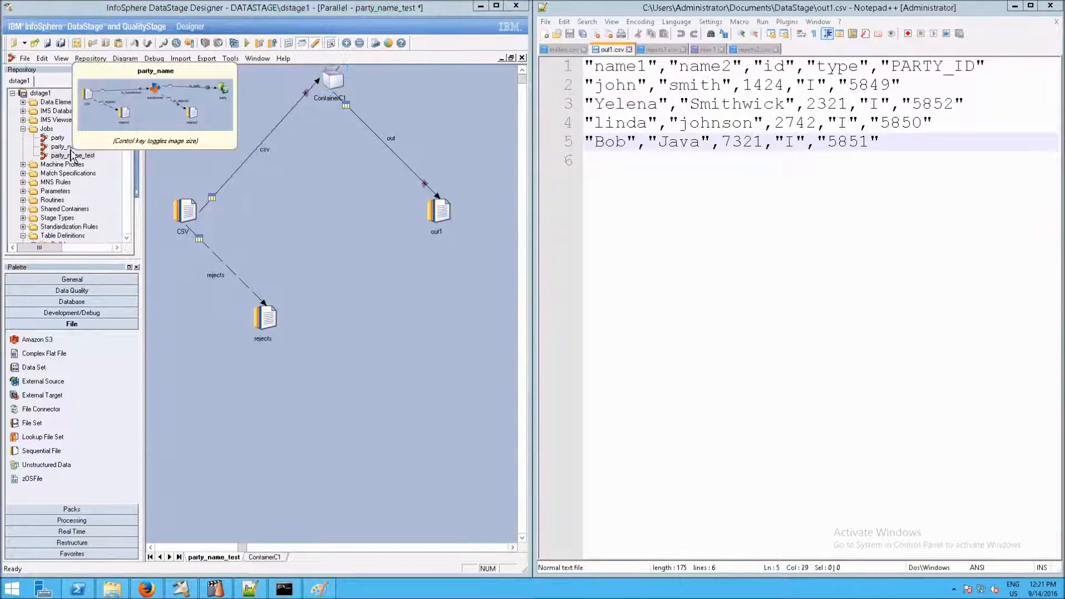
pyautogui.click(52, 148)
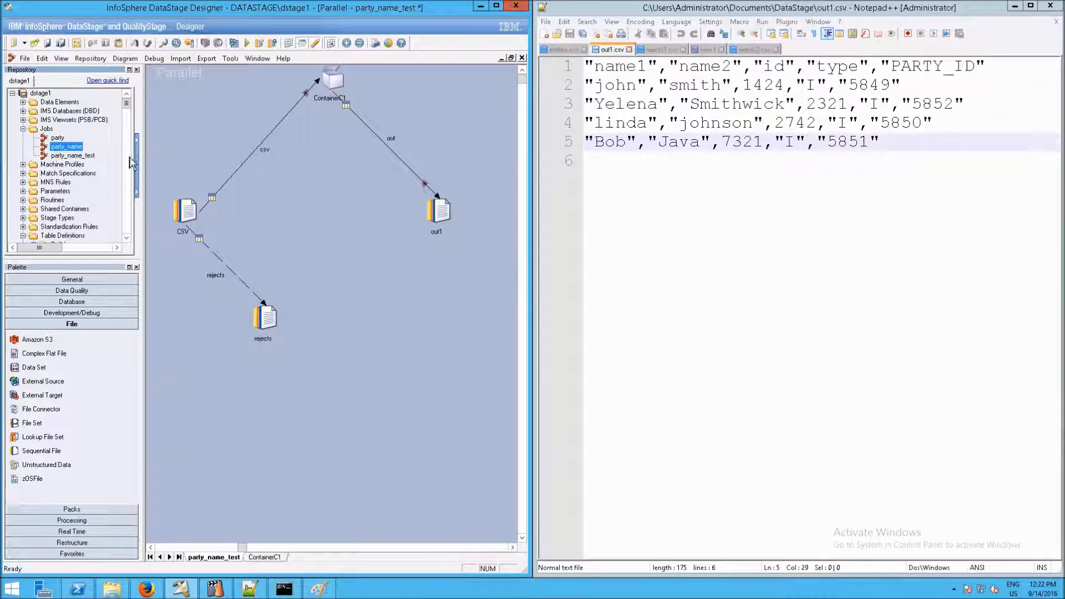
pyautogui.doubleClick(75, 146)
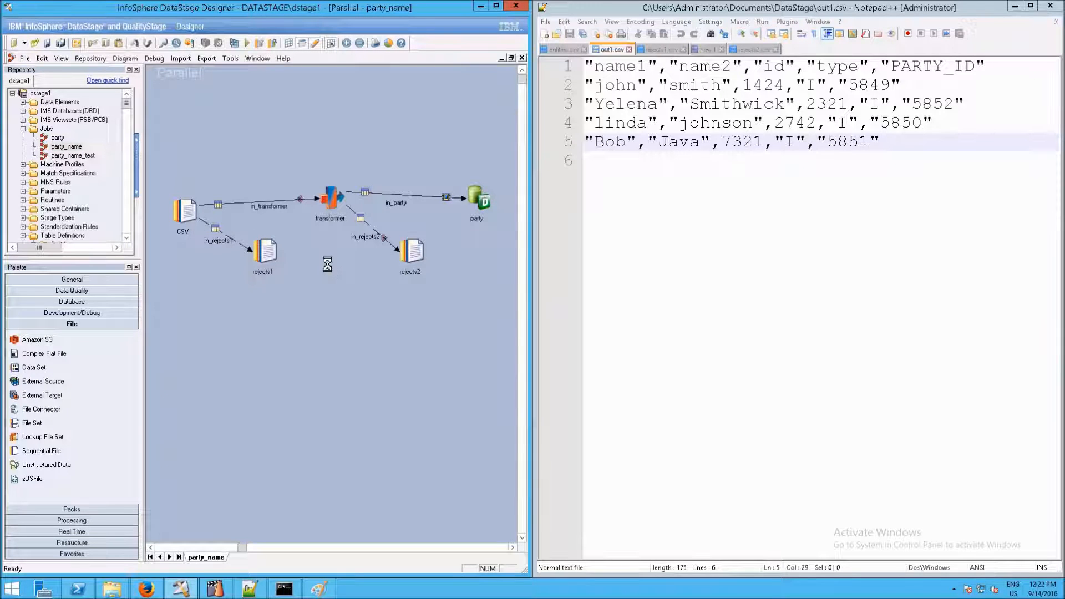
pyautogui.hotkey('ctrl', 'v')
pyautogui.moveTo(270, 86); pyautogui.dragTo(296, 100)
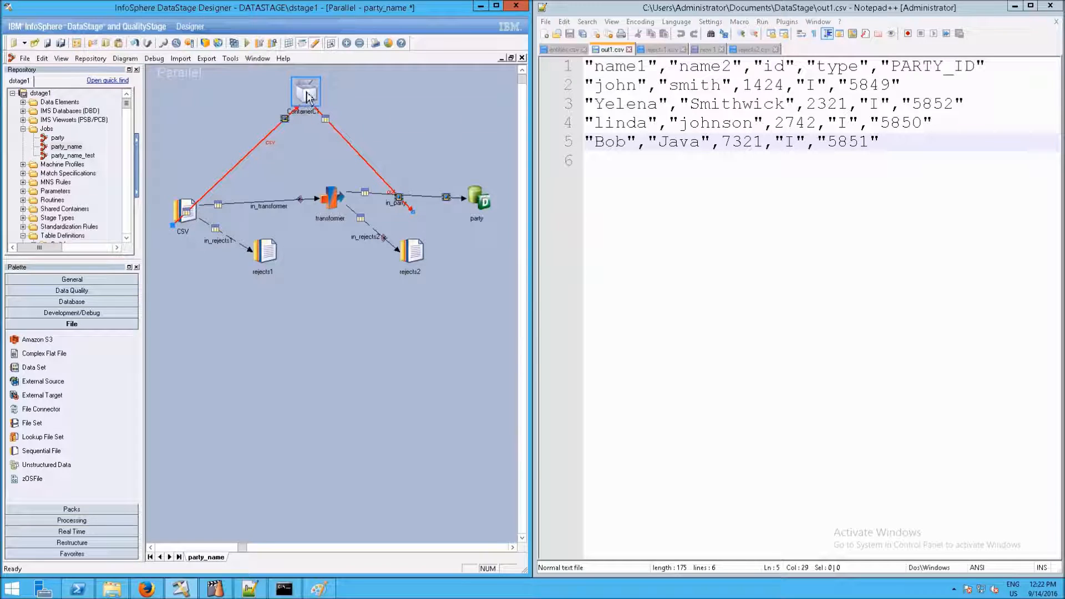
# - Examine the pasted container's Input and Output stages and its out link, and compare them with its links in the party_name job
pyautogui.doubleClick(306, 96)
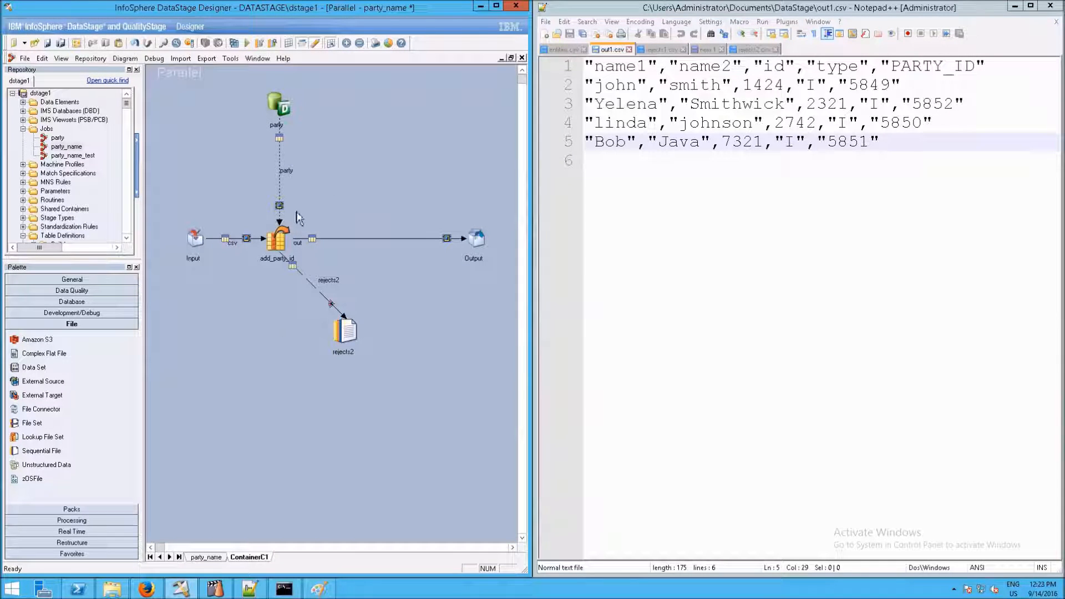
pyautogui.click(203, 246)
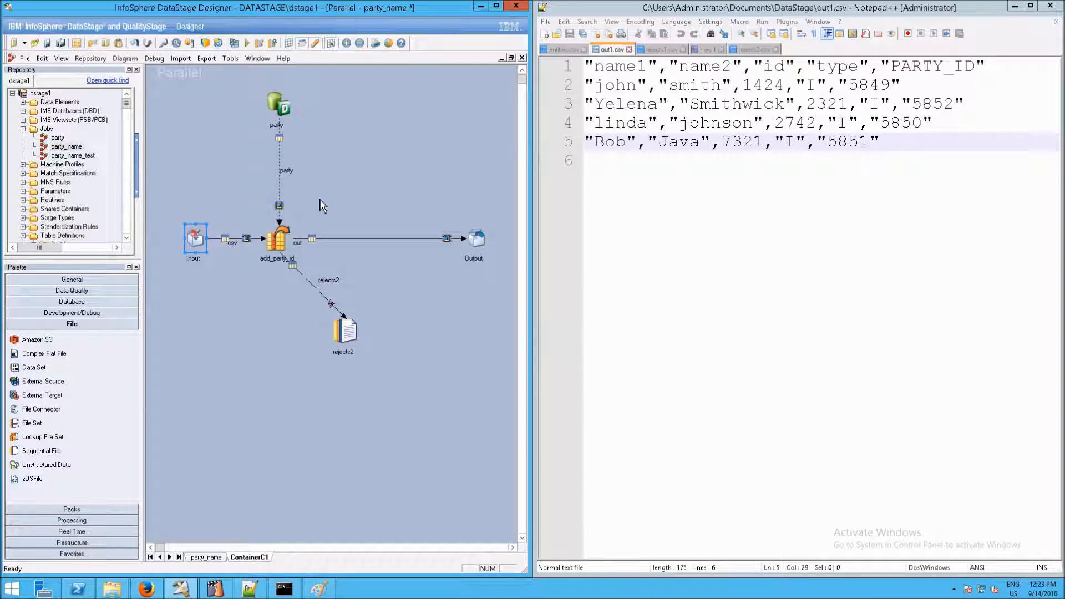
pyautogui.click(475, 238)
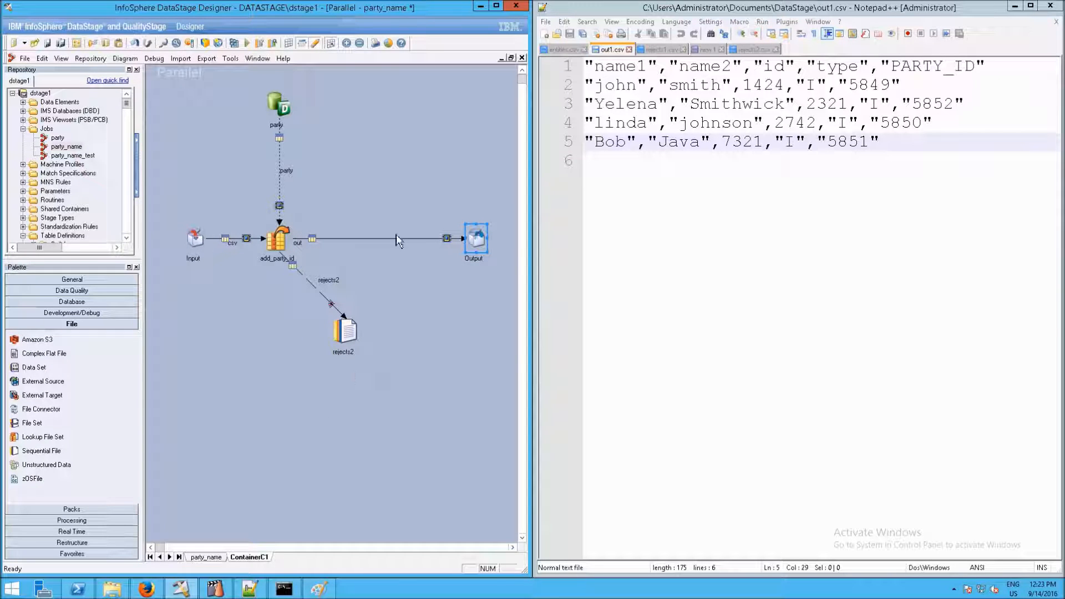
pyautogui.moveTo(301, 244); pyautogui.dragTo(369, 252)
pyautogui.click(213, 557)
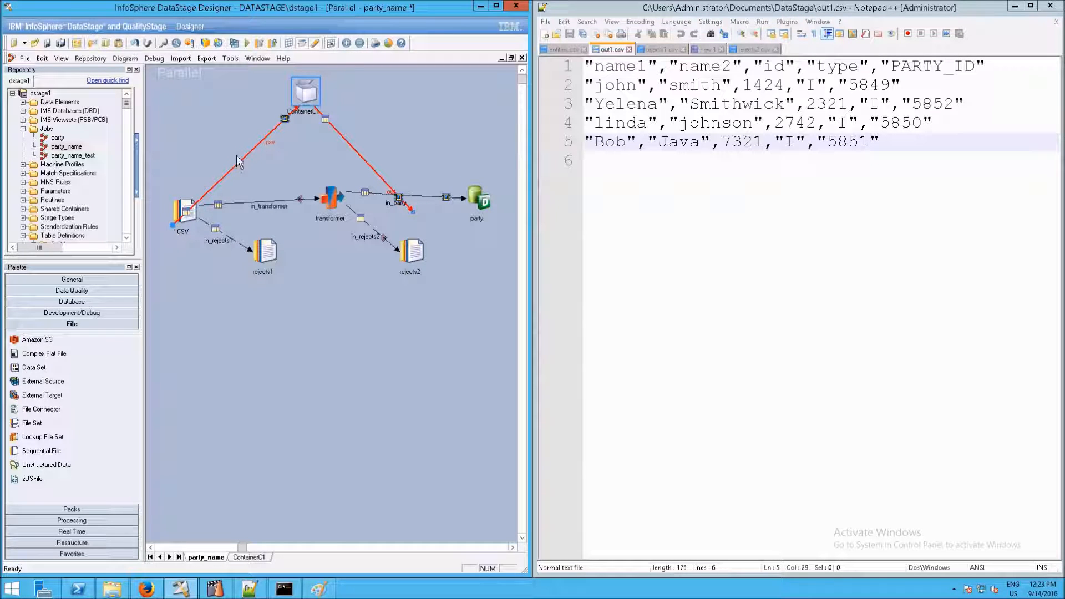
pyautogui.click(272, 143)
pyautogui.doubleClick(299, 103)
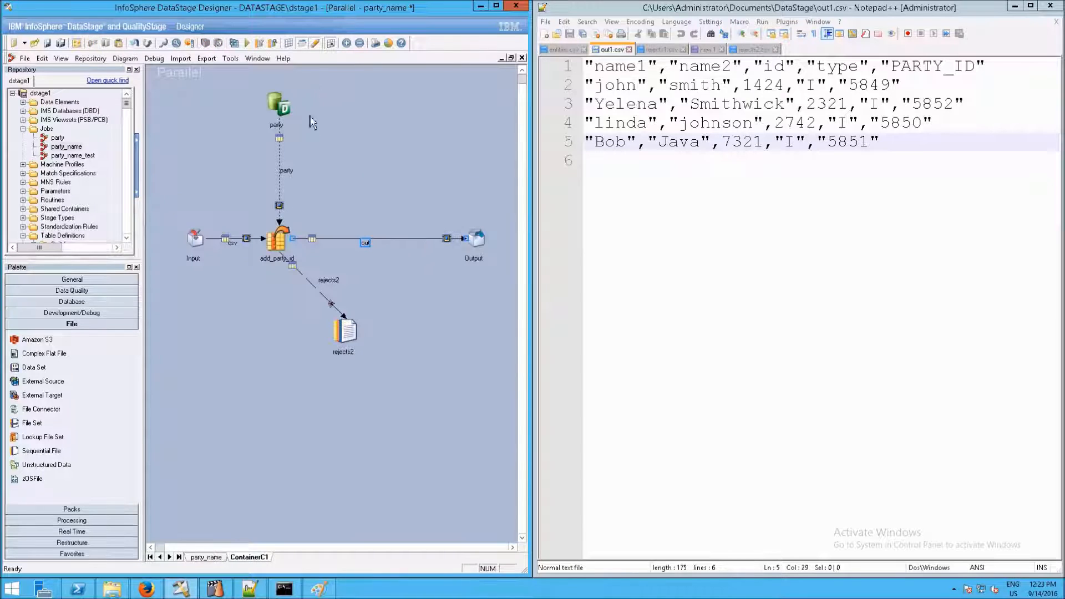
pyautogui.click(213, 557)
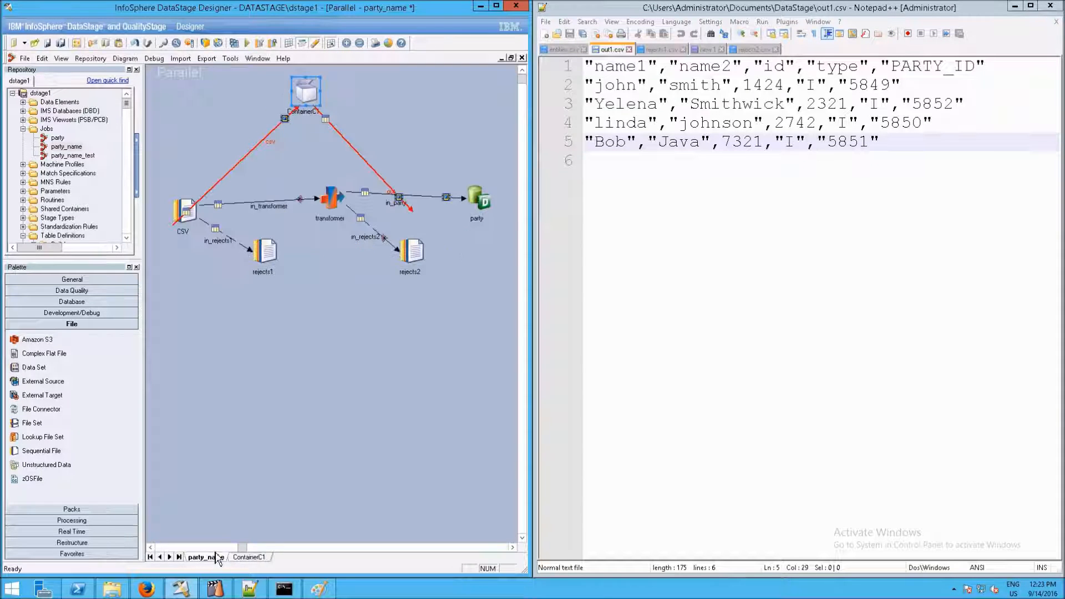
# - Try to attach the container's loose csv link to the CSV stage
pyautogui.click(261, 207)
pyautogui.click(271, 142)
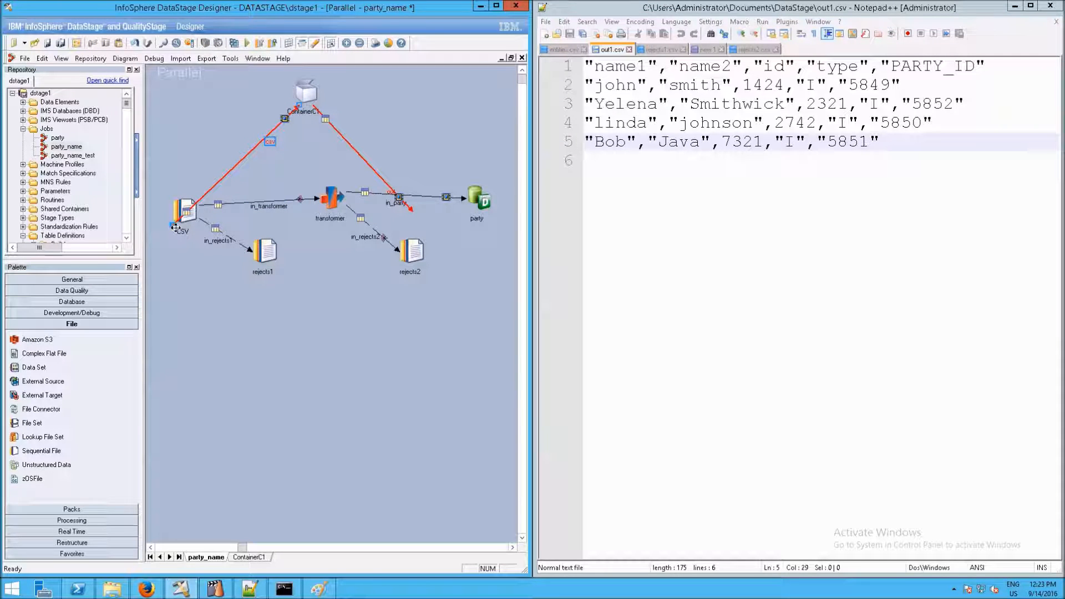
pyautogui.moveTo(175, 228); pyautogui.dragTo(199, 210)
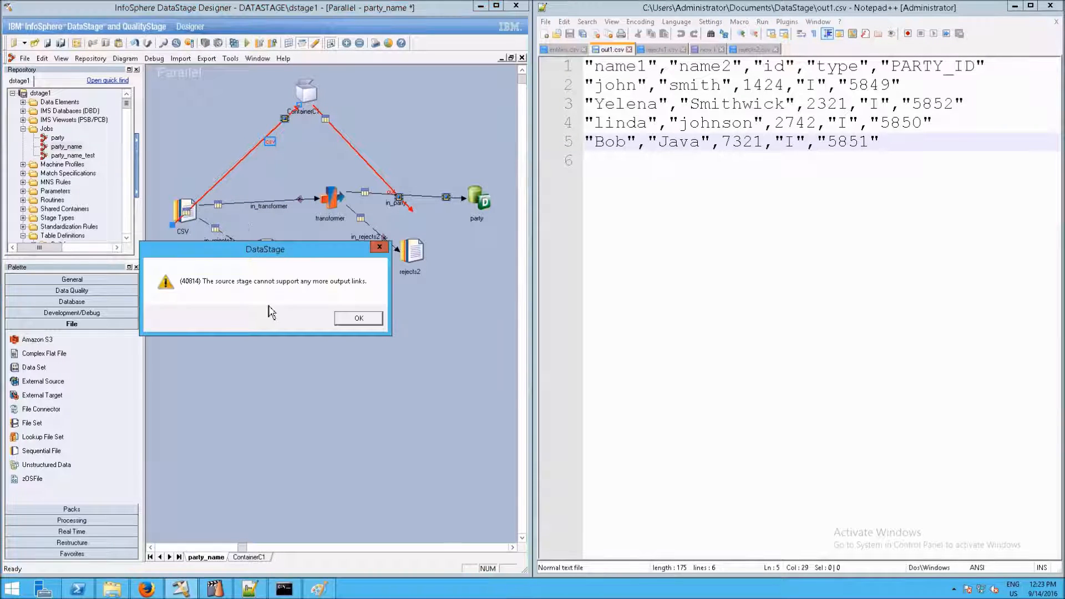
pyautogui.click(347, 321)
# - Delete the in_transformer link and attach the container's csv link to the CSV stage
pyautogui.click(303, 204)
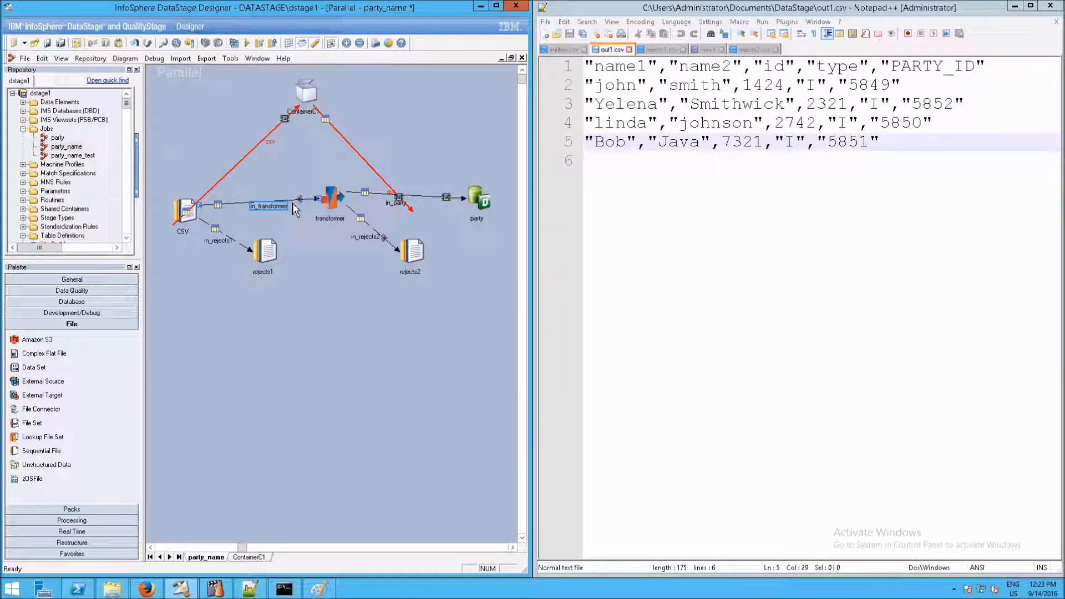
pyautogui.press('Delete')
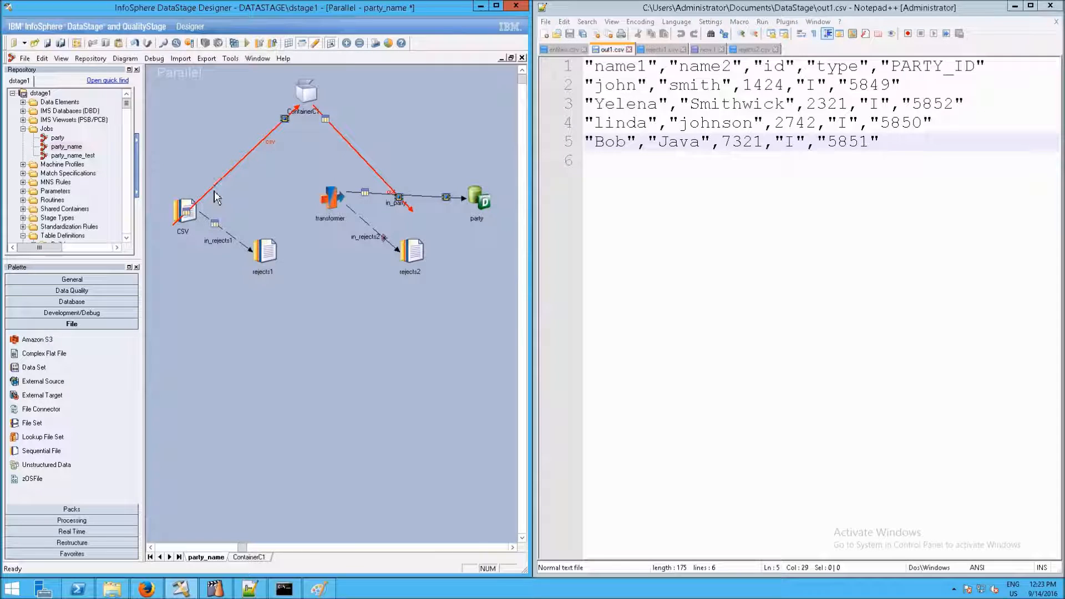
pyautogui.moveTo(173, 225); pyautogui.dragTo(185, 211)
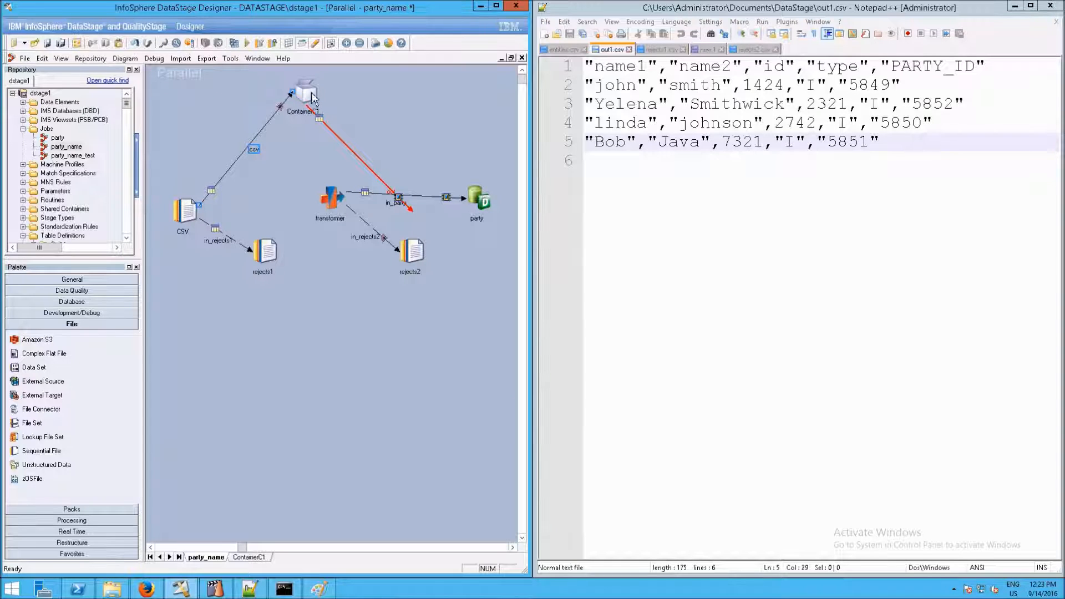
# - Attach the container's loose out link to the transformer stage
pyautogui.click(398, 199)
pyautogui.moveTo(411, 211); pyautogui.dragTo(331, 199)
pyautogui.click(455, 154)
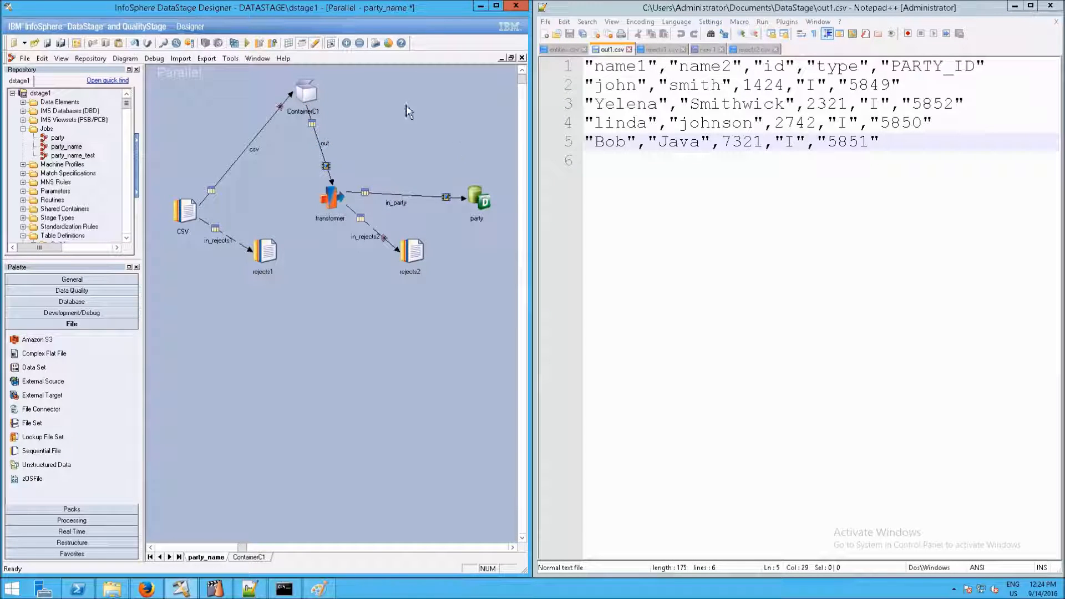
# - Move the container closer to the CSV stage and rename it add_party_id
pyautogui.moveTo(312, 98); pyautogui.dragTo(246, 137)
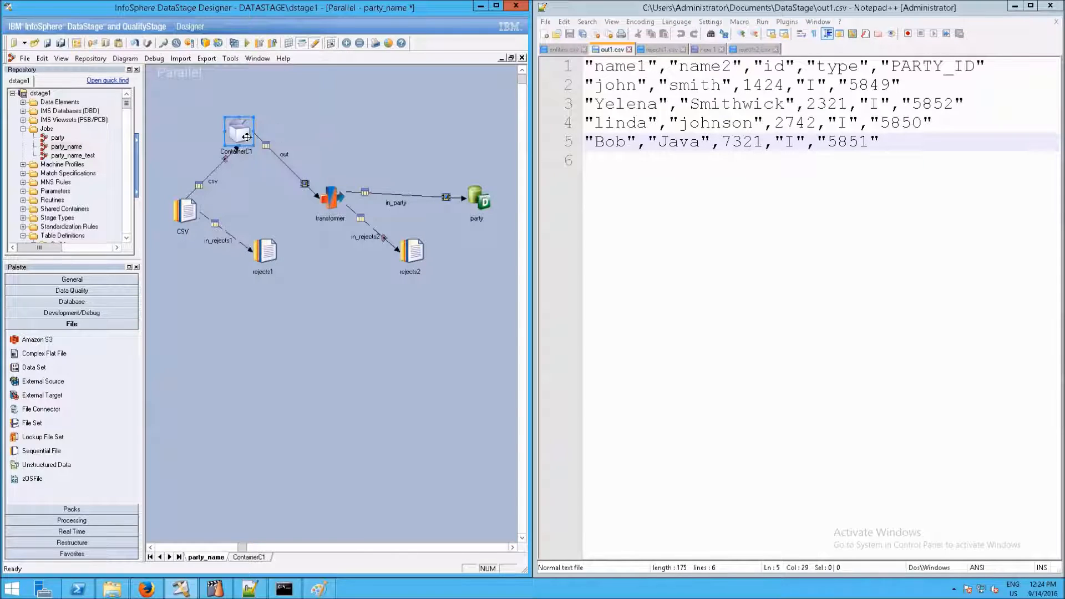
pyautogui.rightClick(246, 136)
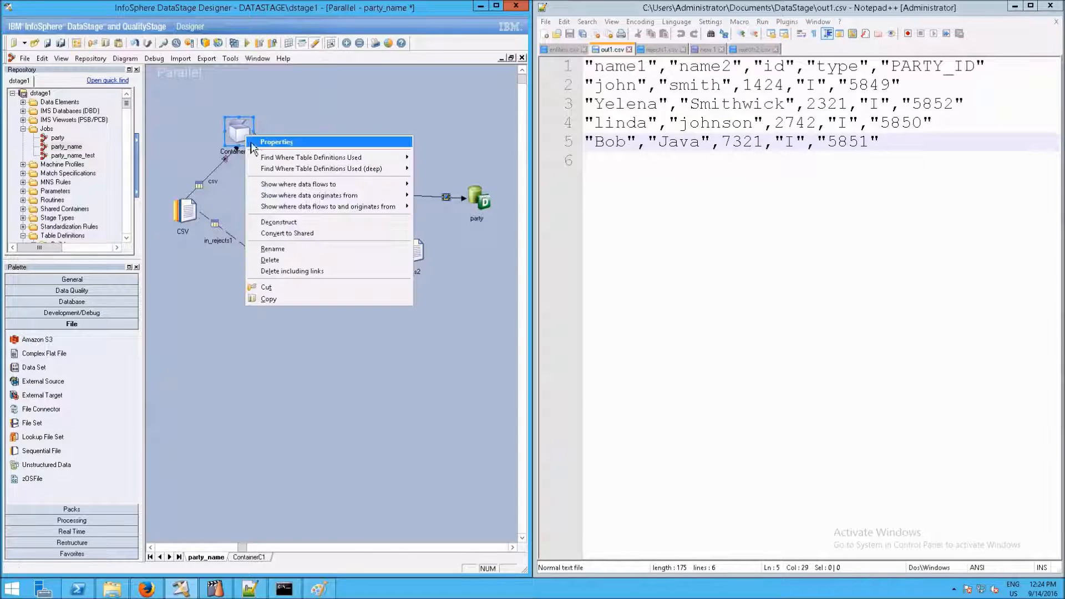
pyautogui.click(273, 249)
pyautogui.write('add')
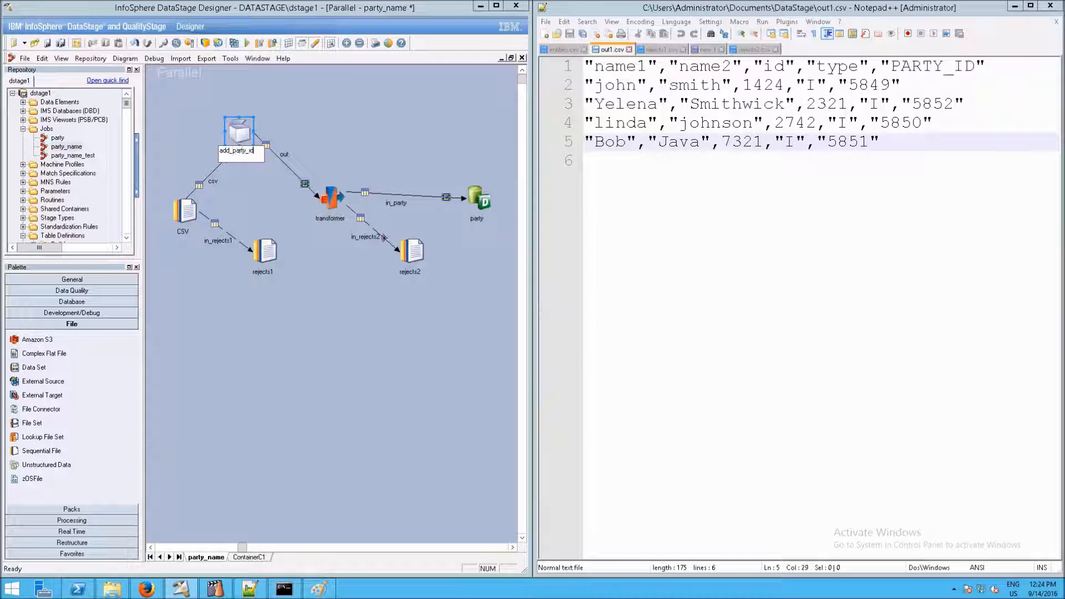
pyautogui.write('_party_id')
pyautogui.press('Return')
# - Place the add_party_id container in line between CSV and transformer, move rejects1 lower, and check the container's contents
pyautogui.moveTo(247, 145); pyautogui.dragTo(261, 207)
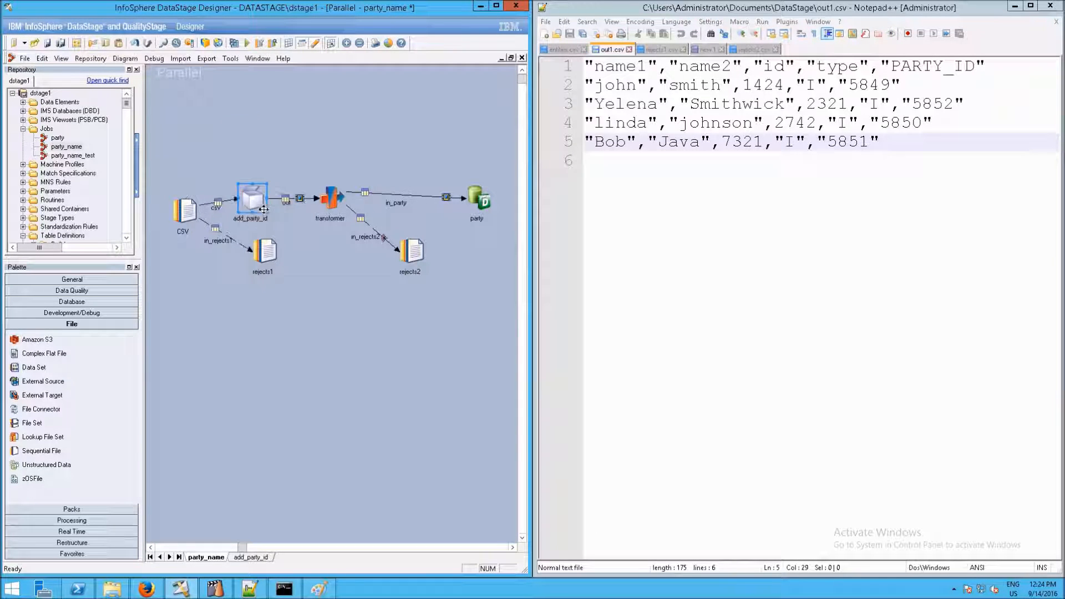
pyautogui.moveTo(262, 252); pyautogui.dragTo(248, 310)
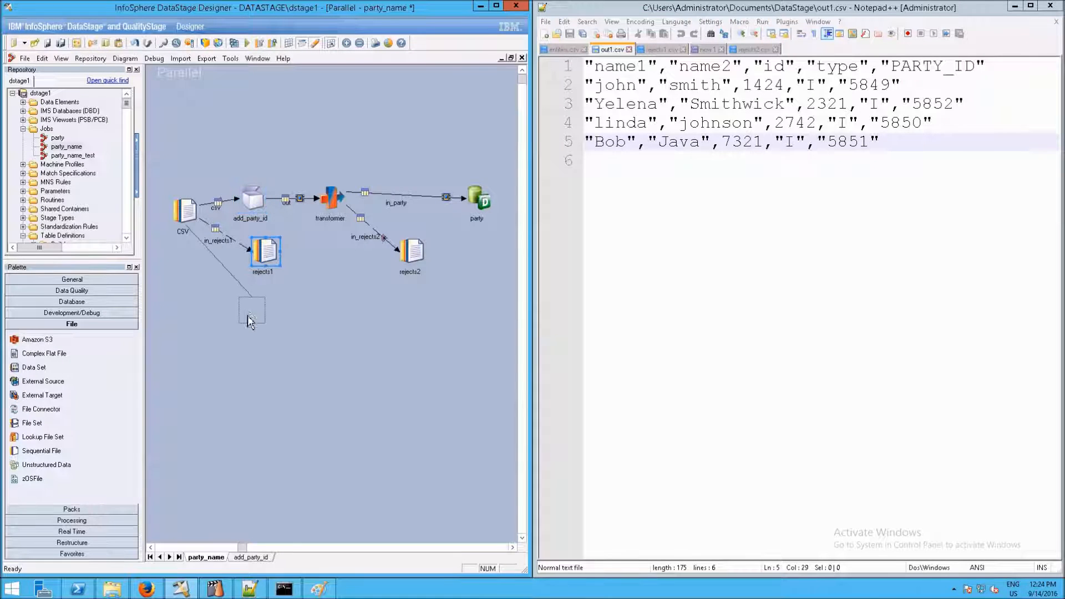
pyautogui.doubleClick(260, 199)
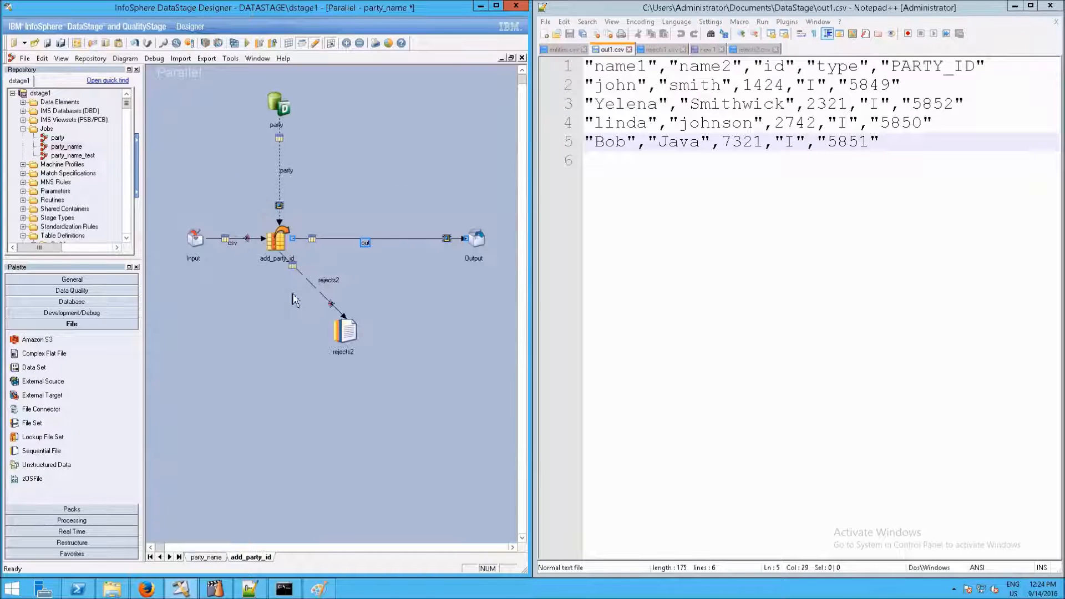
pyautogui.click(207, 559)
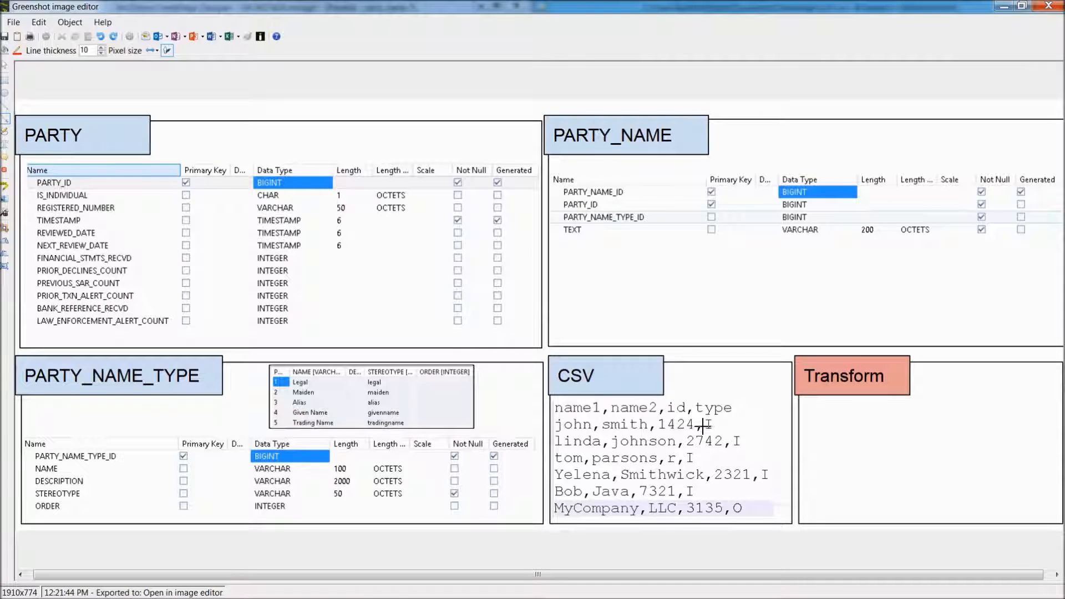
# - In Greenshot, link CSV types I and O to IDs 1 and 5 and ID 1 to PARTY_NAME_TYPE_ID with arrows, and circle the first I
pyautogui.moveTo(705, 424)
pyautogui.mouseDown()
pyautogui.moveTo(309, 399)
pyautogui.moveTo(282, 383)
pyautogui.mouseUp()
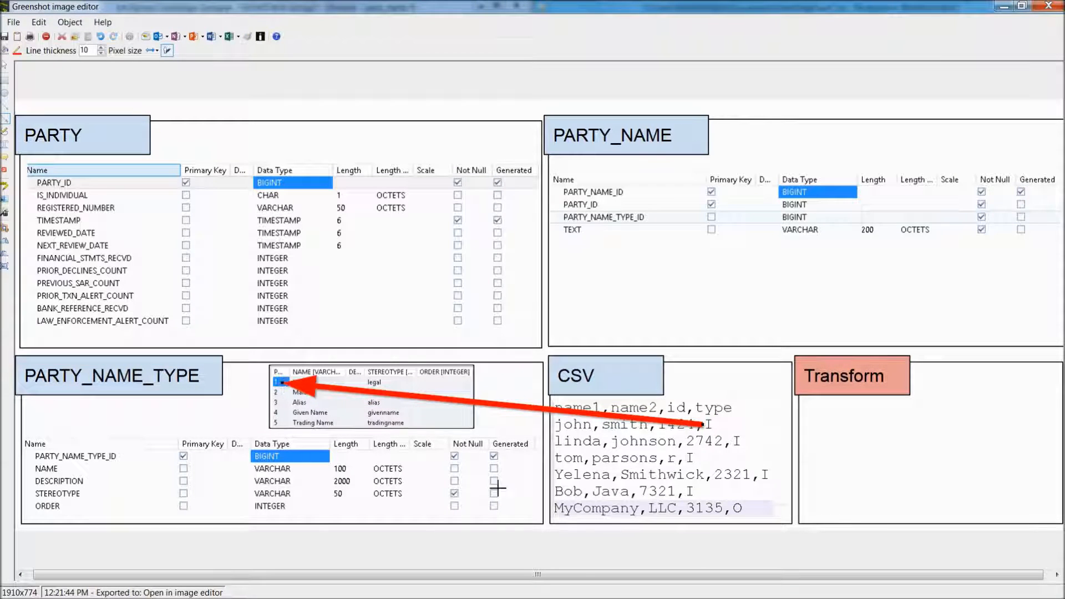
pyautogui.moveTo(733, 508)
pyautogui.mouseDown()
pyautogui.moveTo(457, 441)
pyautogui.moveTo(284, 427)
pyautogui.mouseUp()
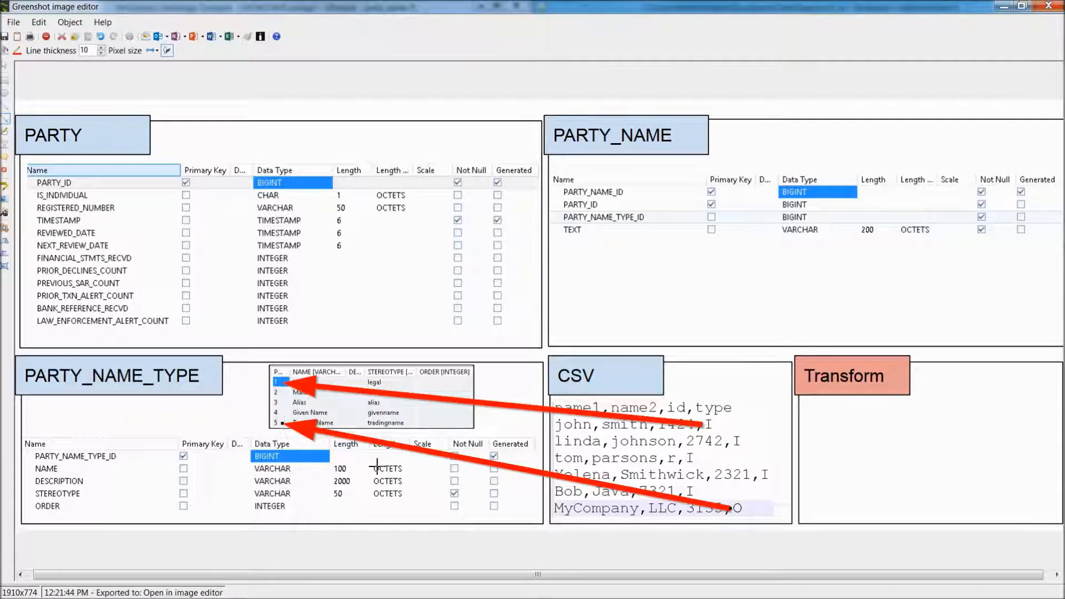
pyautogui.moveTo(284, 383); pyautogui.dragTo(558, 220)
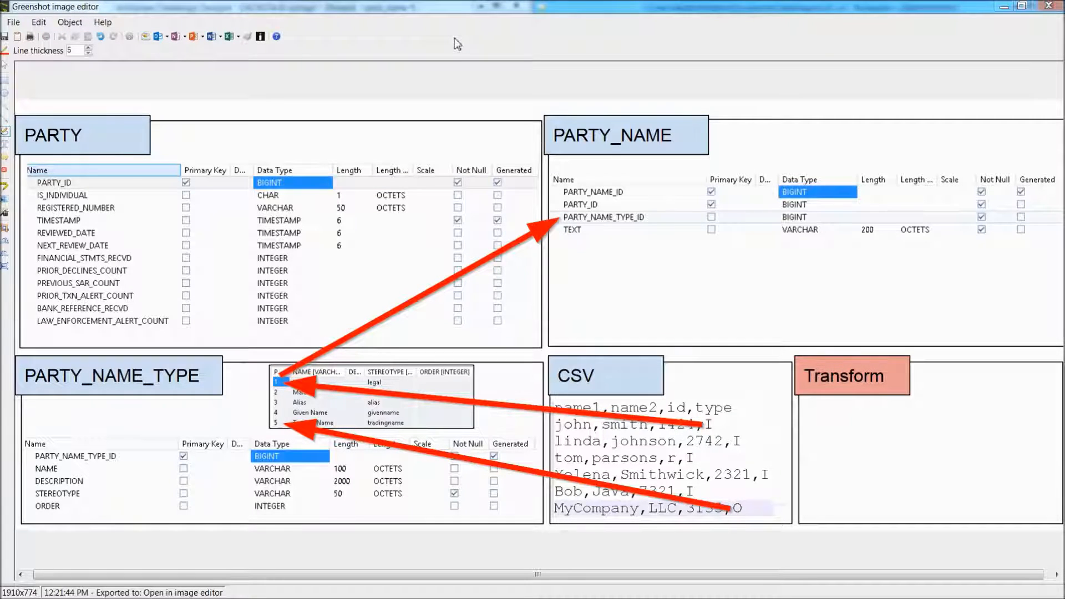
pyautogui.moveTo(725, 411)
pyautogui.mouseDown()
pyautogui.moveTo(695, 415)
pyautogui.moveTo(706, 438)
pyautogui.moveTo(723, 412)
pyautogui.mouseUp()
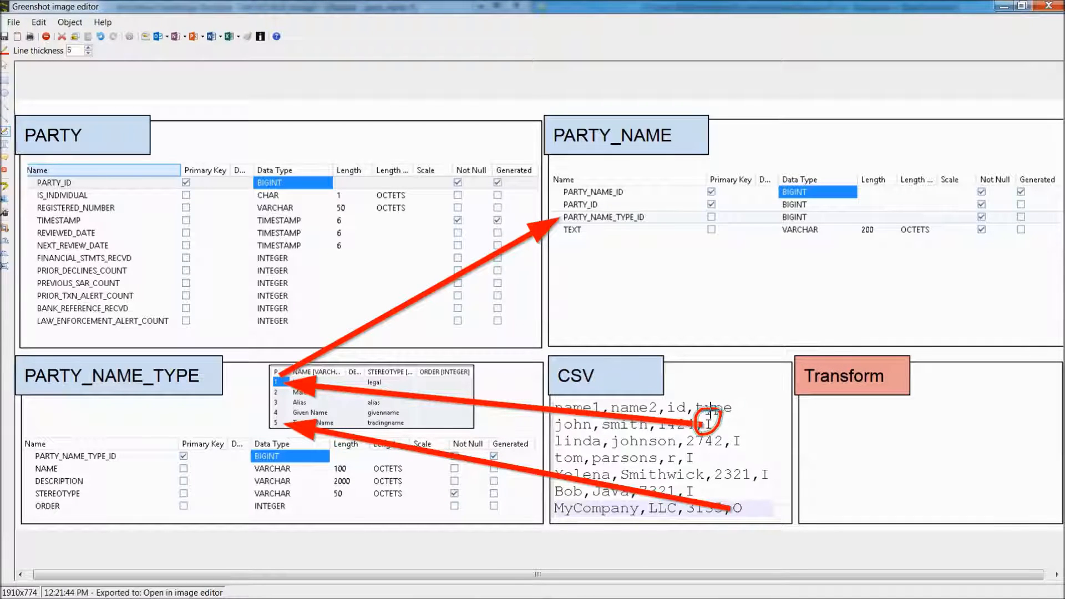
# - Draw a freehand line from the circled CSV type value to the Transform area of the diagram
pyautogui.moveTo(711, 413); pyautogui.dragTo(765, 343)
pyautogui.moveTo(947, 319)
pyautogui.mouseDown()
pyautogui.moveTo(968, 399)
pyautogui.moveTo(959, 392)
pyautogui.moveTo(965, 402)
pyautogui.moveTo(982, 385)
pyautogui.mouseUp()
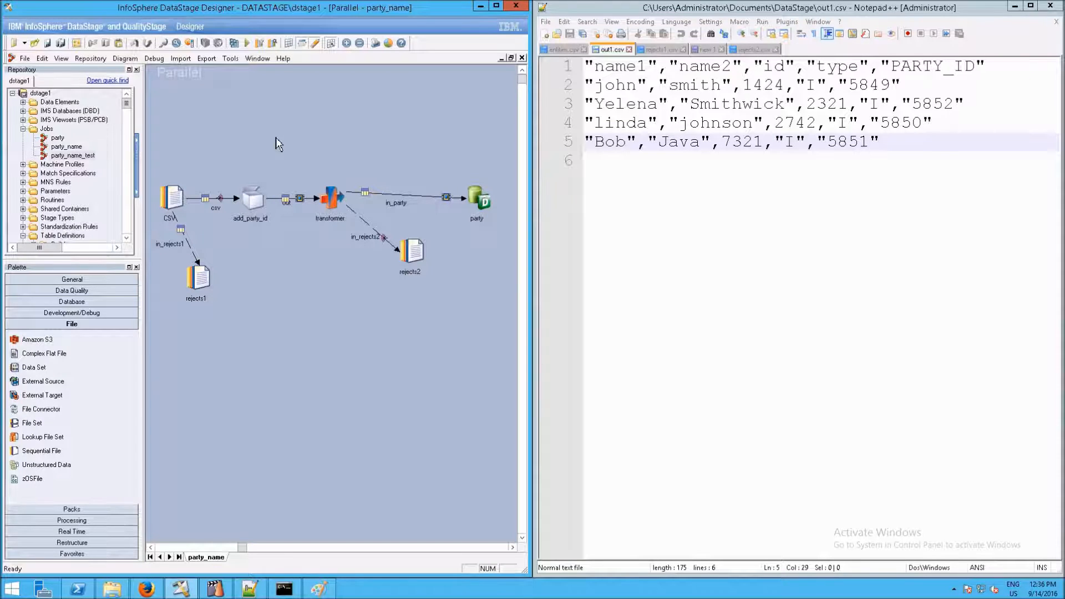
# - Save a copy of the party_name job as party_name_derive_type in the Jobs folder
pyautogui.click(81, 148)
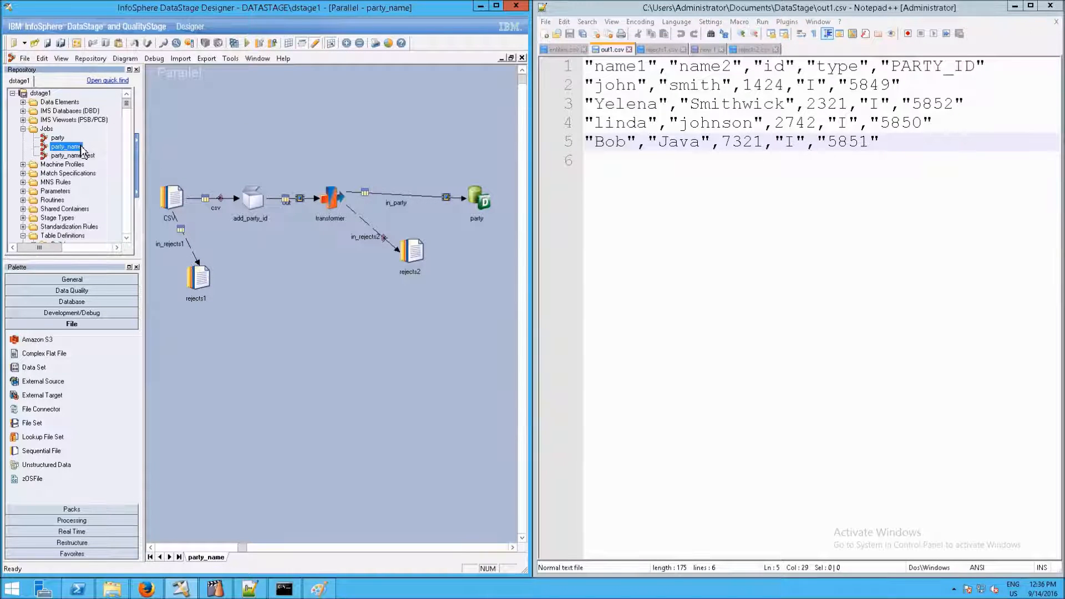
pyautogui.click(26, 60)
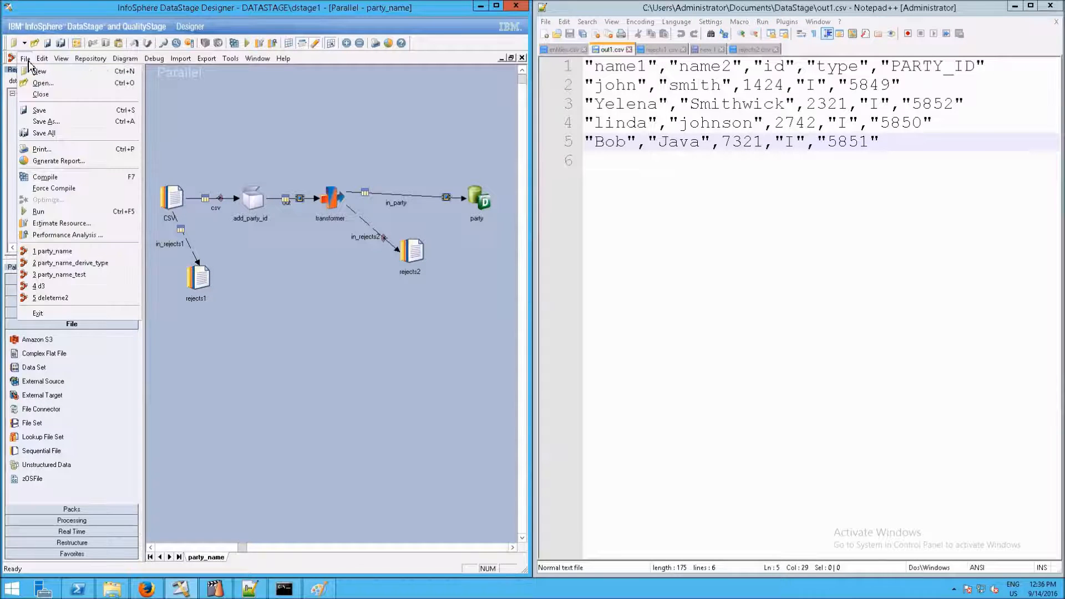
pyautogui.click(47, 132)
pyautogui.click(513, 415)
pyautogui.write('_name_')
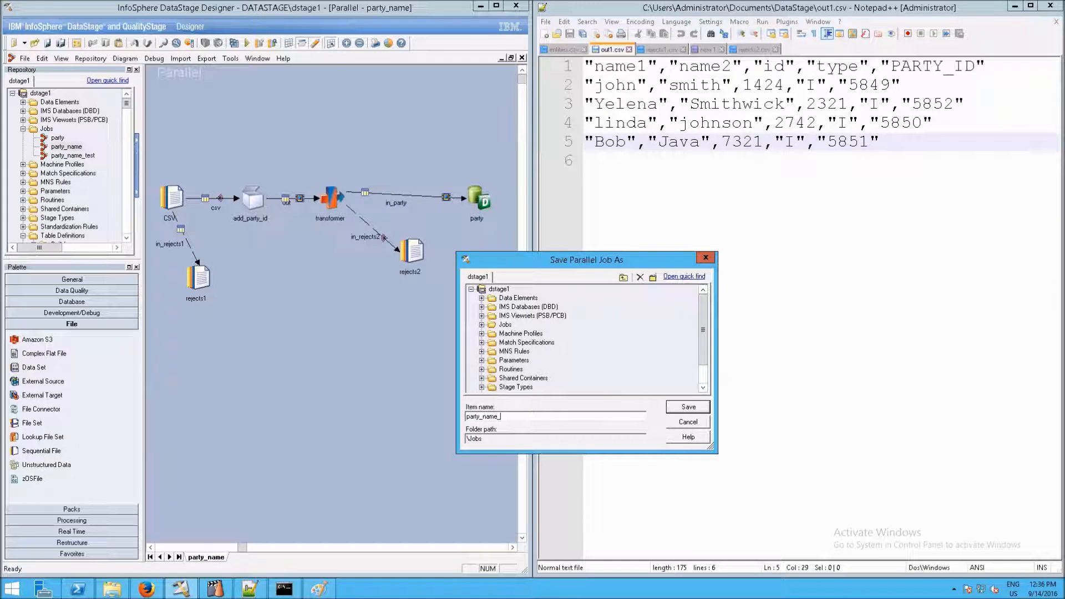
pyautogui.write('derive_typ')
pyautogui.press('Return')
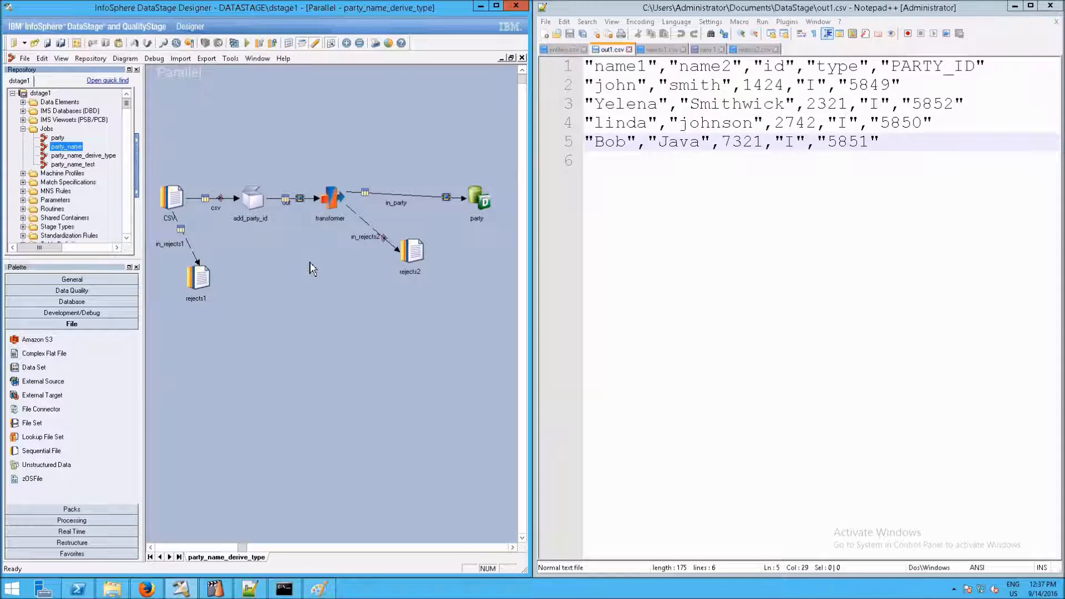
pyautogui.click(239, 159)
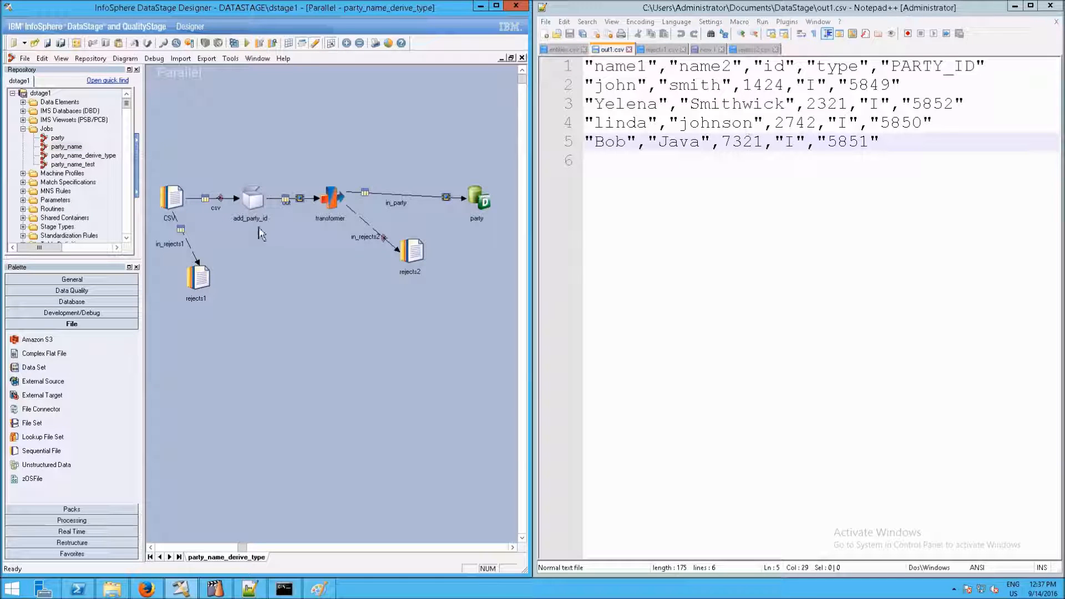
# - Open the transformer stage in an enlarged editor and make more room for the in_party column names and metadata
pyautogui.doubleClick(331, 198)
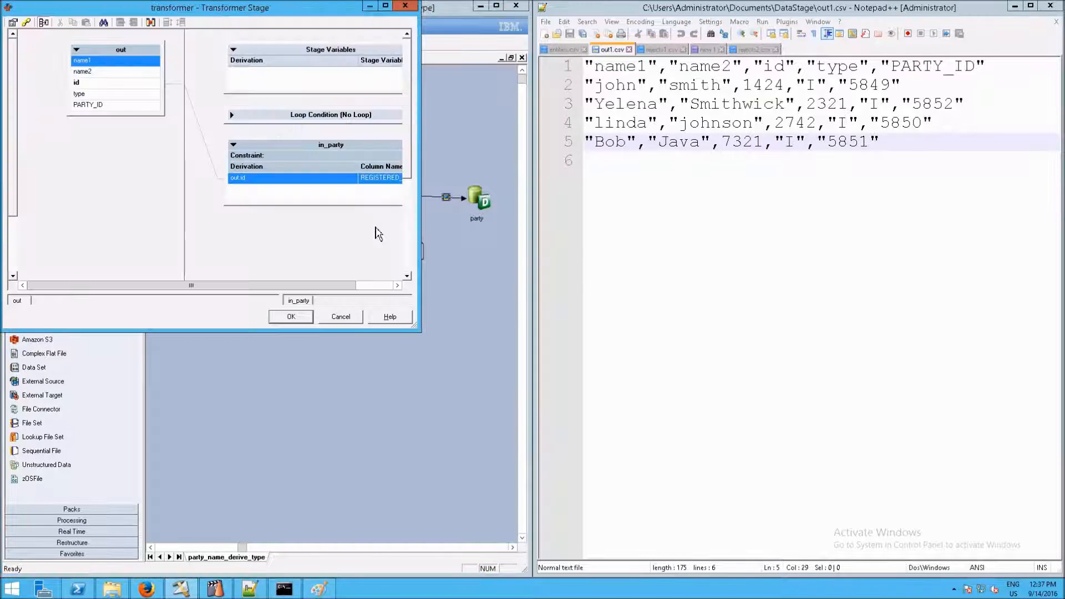
pyautogui.moveTo(277, 11); pyautogui.dragTo(1062, 53)
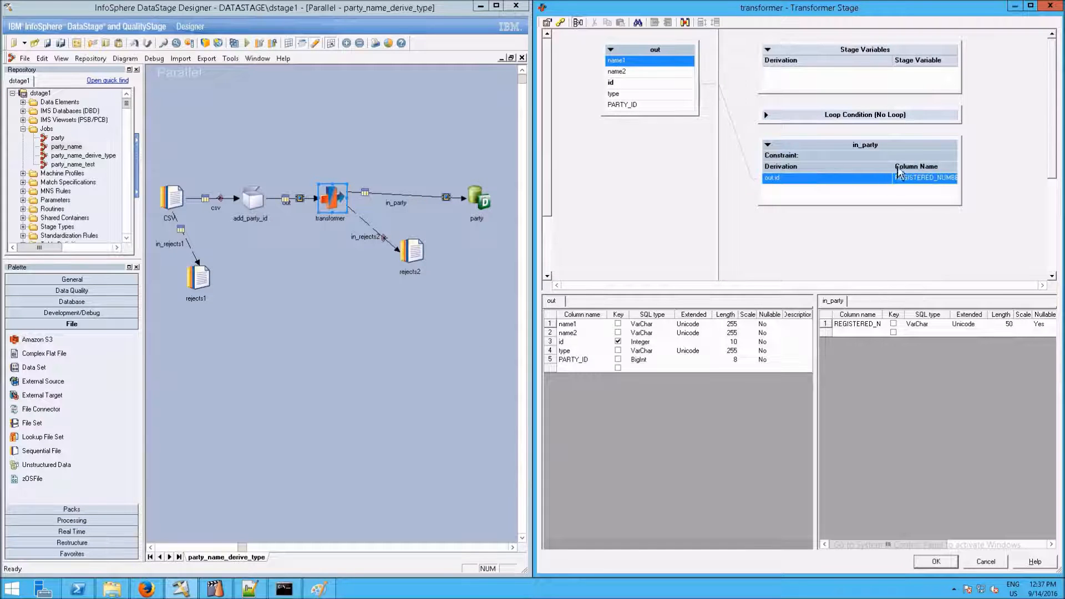
pyautogui.moveTo(893, 168); pyautogui.dragTo(817, 176)
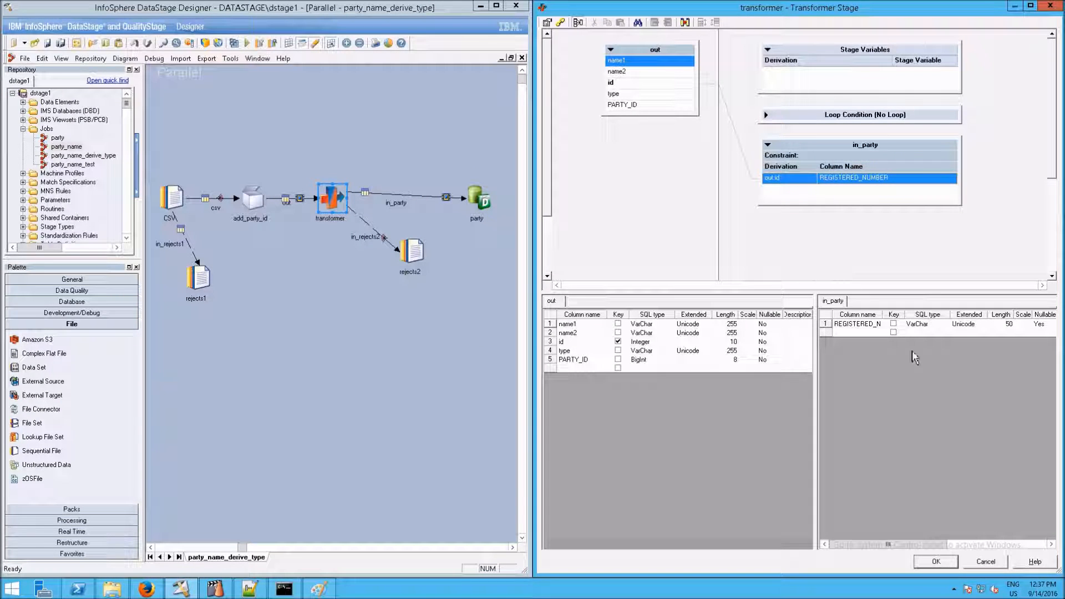
pyautogui.moveTo(817, 395); pyautogui.dragTo(716, 398)
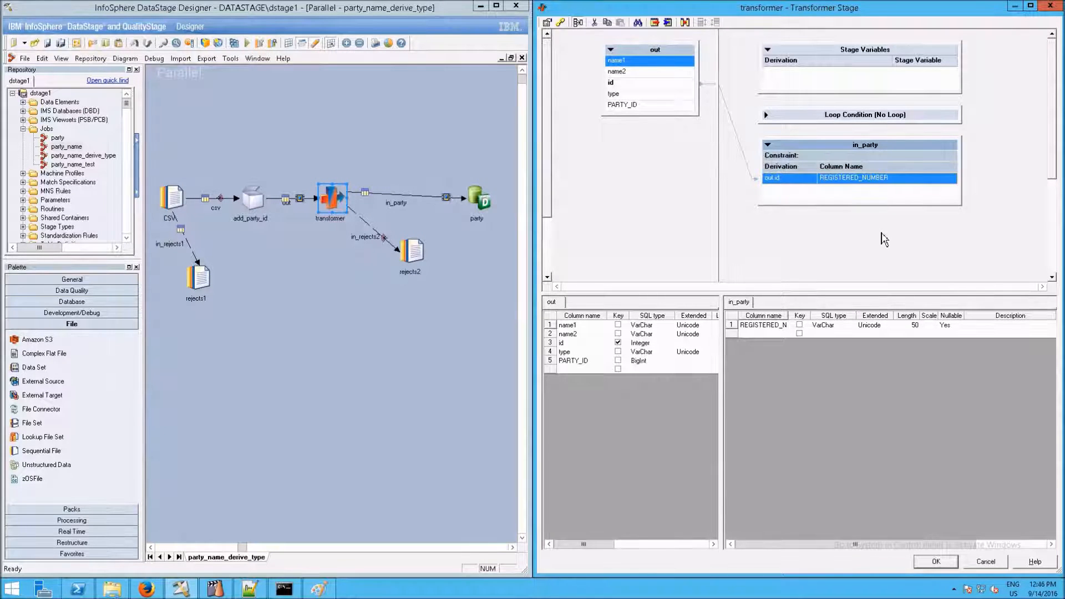
# - Append a new column named derived_tid to the transformer's in_party output link
pyautogui.rightClick(864, 199)
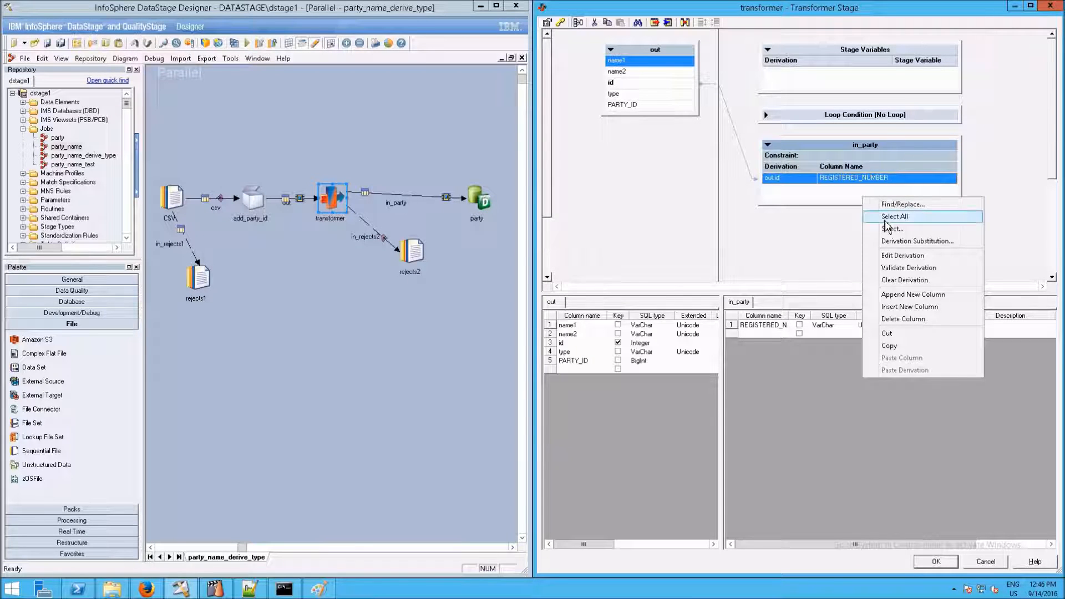
pyautogui.click(899, 294)
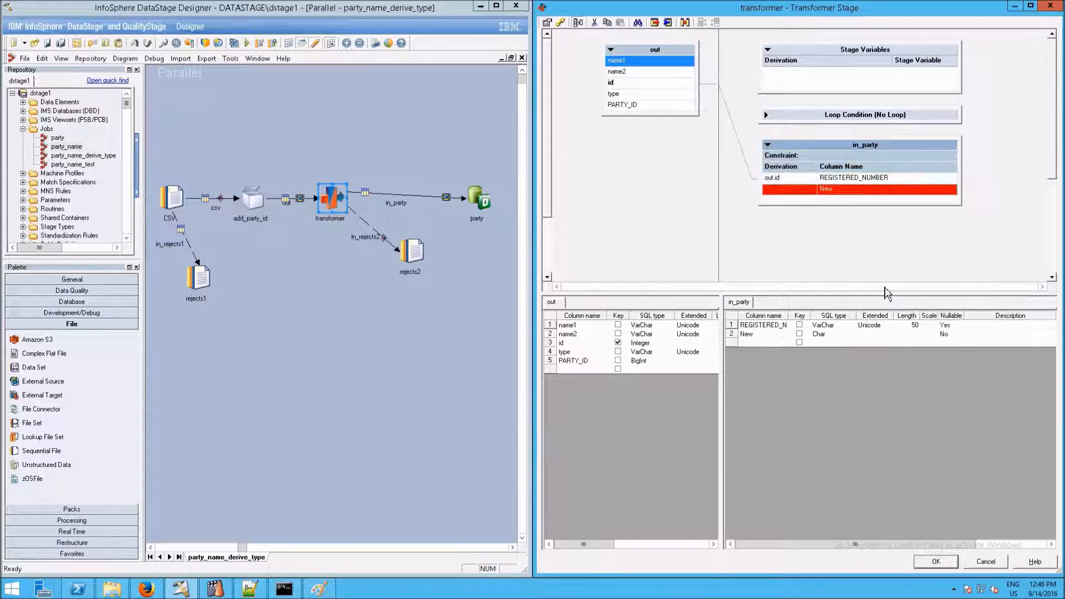
pyautogui.click(764, 336)
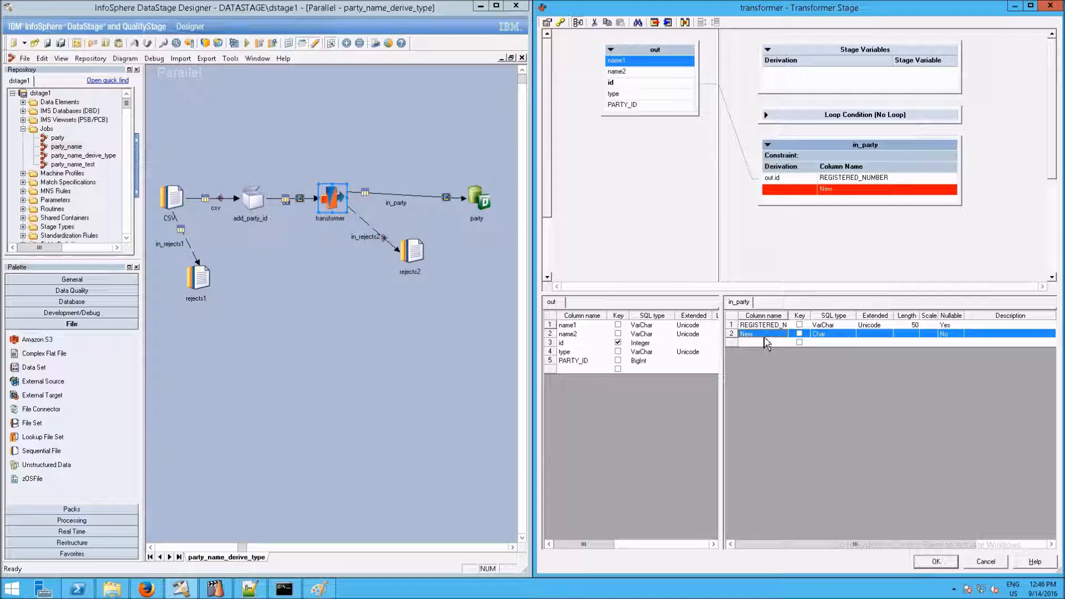
pyautogui.click(763, 335)
pyautogui.write('d')
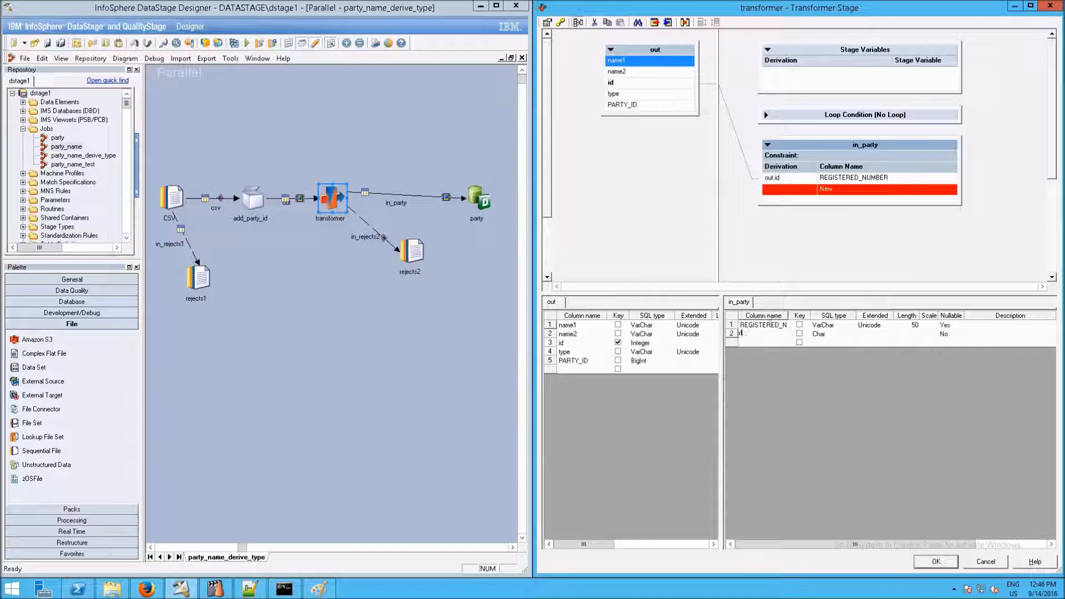
pyautogui.write('erived_t')
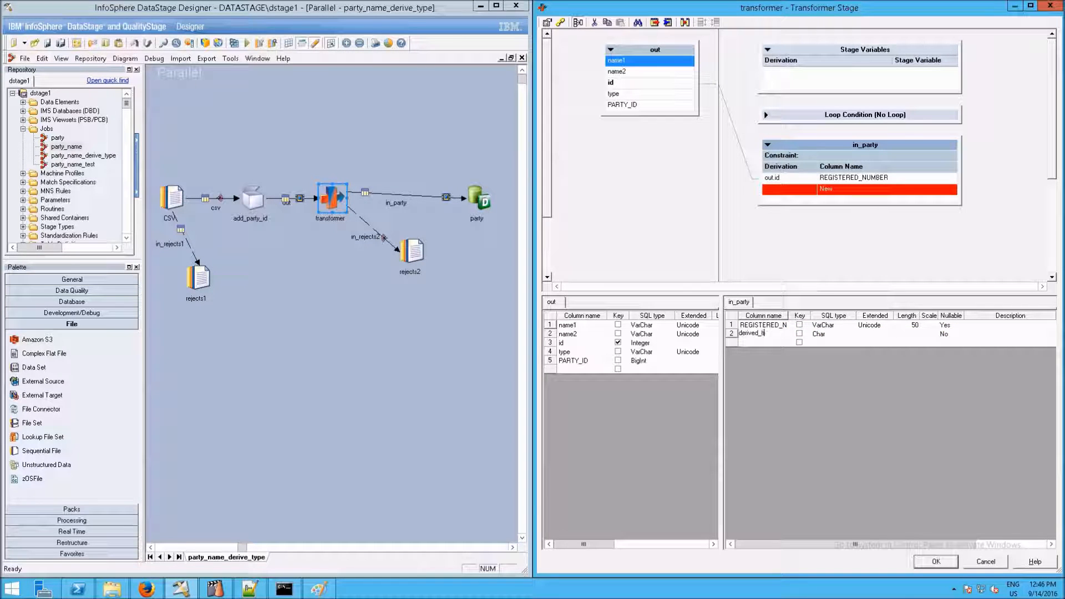
# - Set derived_tid to BigInt with length 8 and check it against PARTY_NAME_TYPE_ID in the DB2 table description
pyautogui.press('Tab')
pyautogui.press('Tab')
pyautogui.write('b')
pyautogui.press('Tab')
pyautogui.press('Tab')
pyautogui.write('8')
pyautogui.press('Tab')
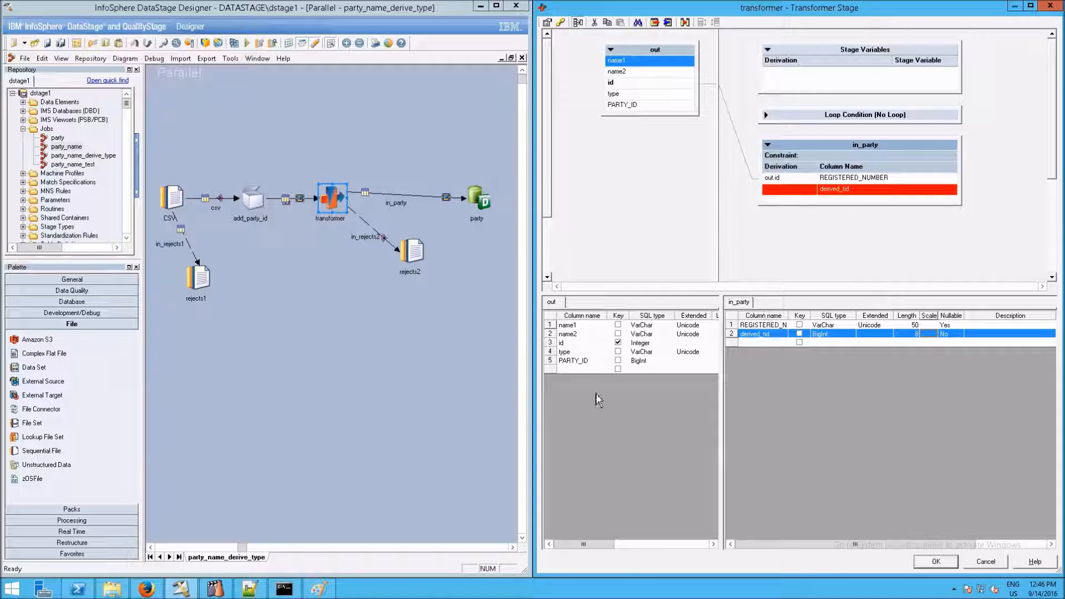
pyautogui.click(284, 589)
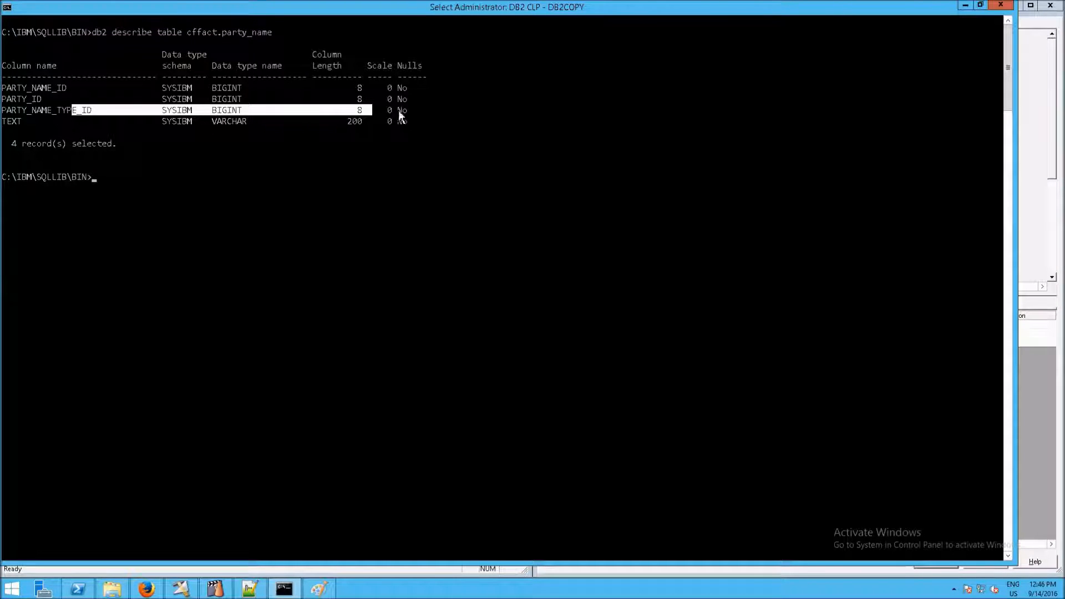
pyautogui.click(283, 591)
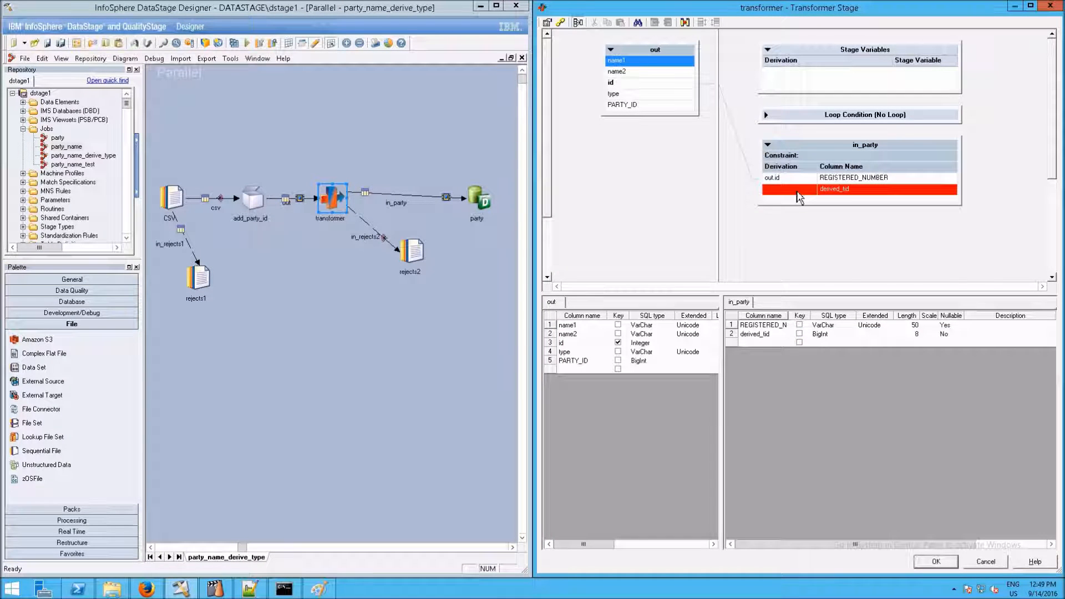
# - Set the derivation of derived_tid to the constant 9 and accept the transformer changes
pyautogui.doubleClick(797, 191)
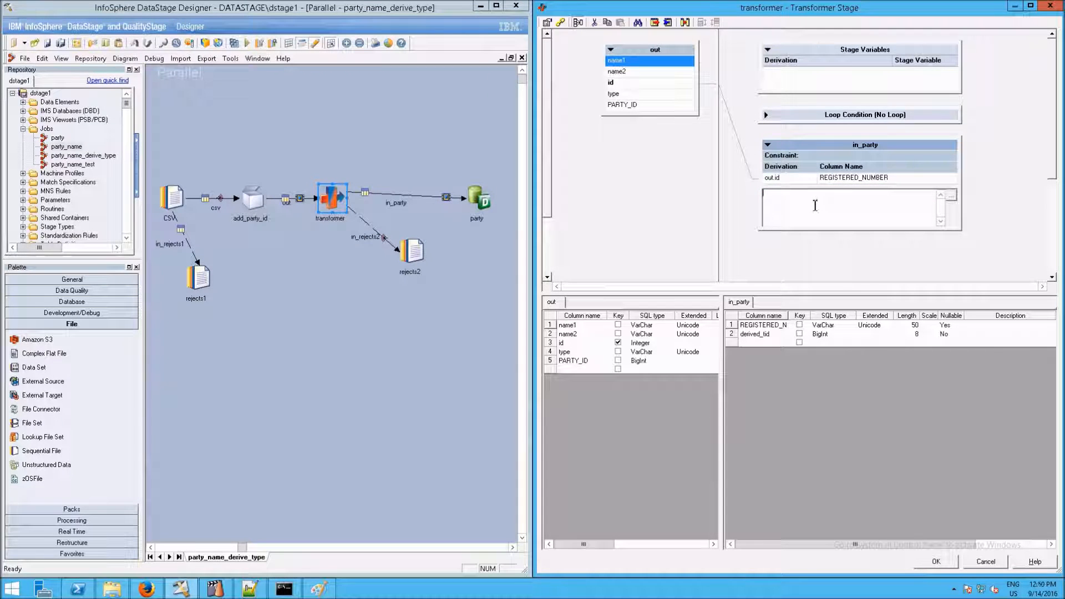
pyautogui.write('g')
pyautogui.press('Return')
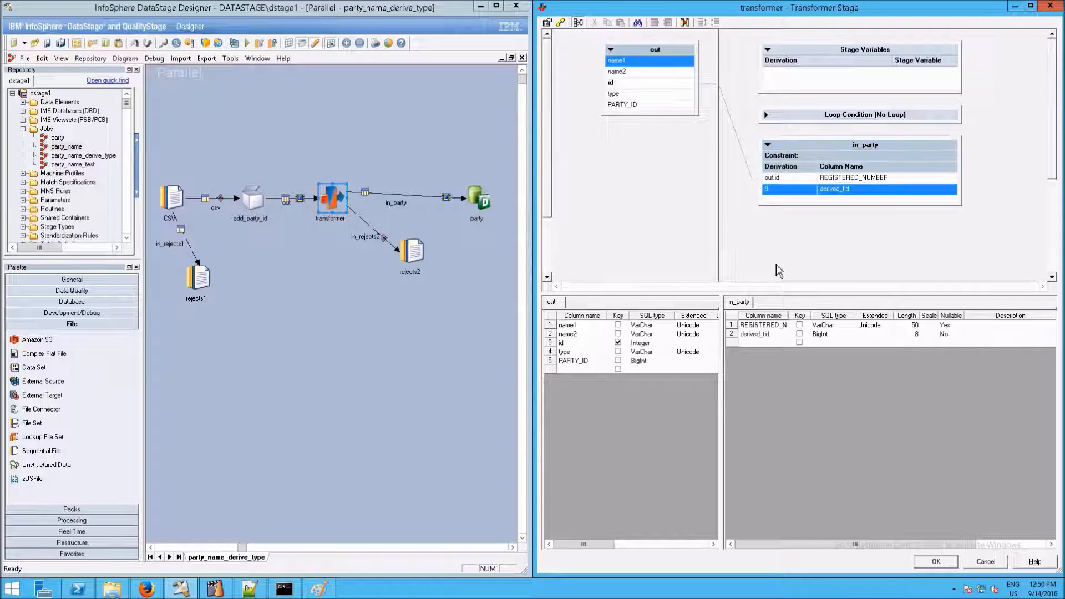
pyautogui.click(936, 562)
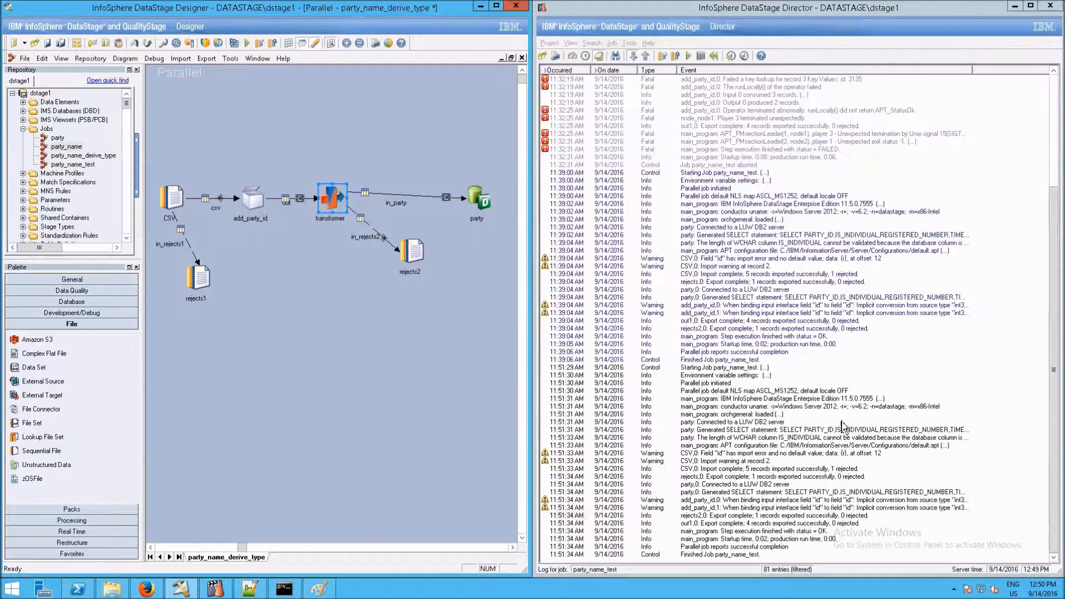
# - Delete the party database stage and put a Sequential File stage at the loose end of the in_party link
pyautogui.click(474, 214)
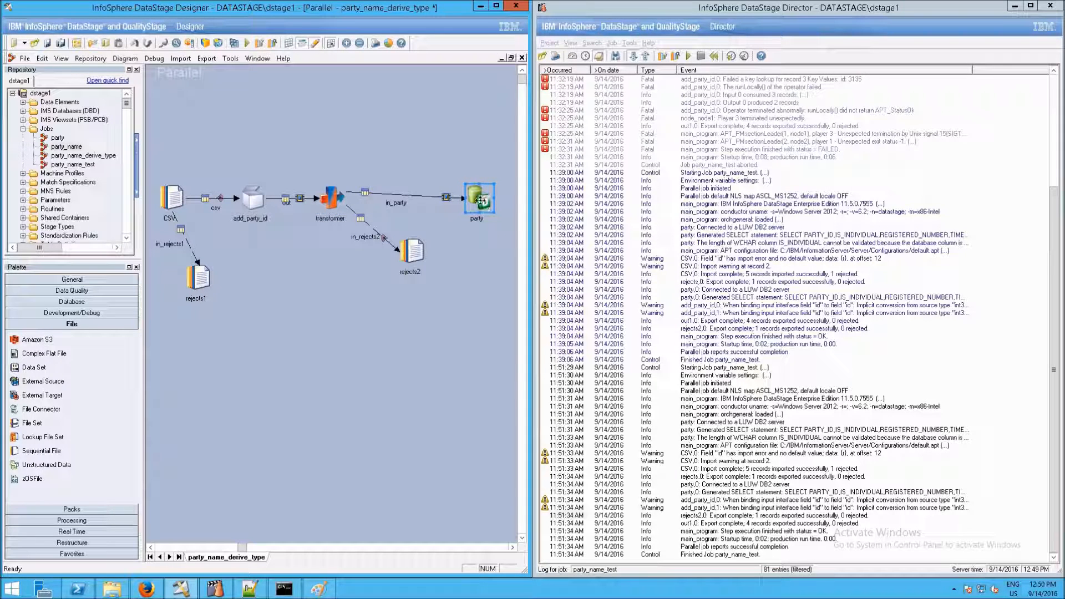
pyautogui.press('Delete')
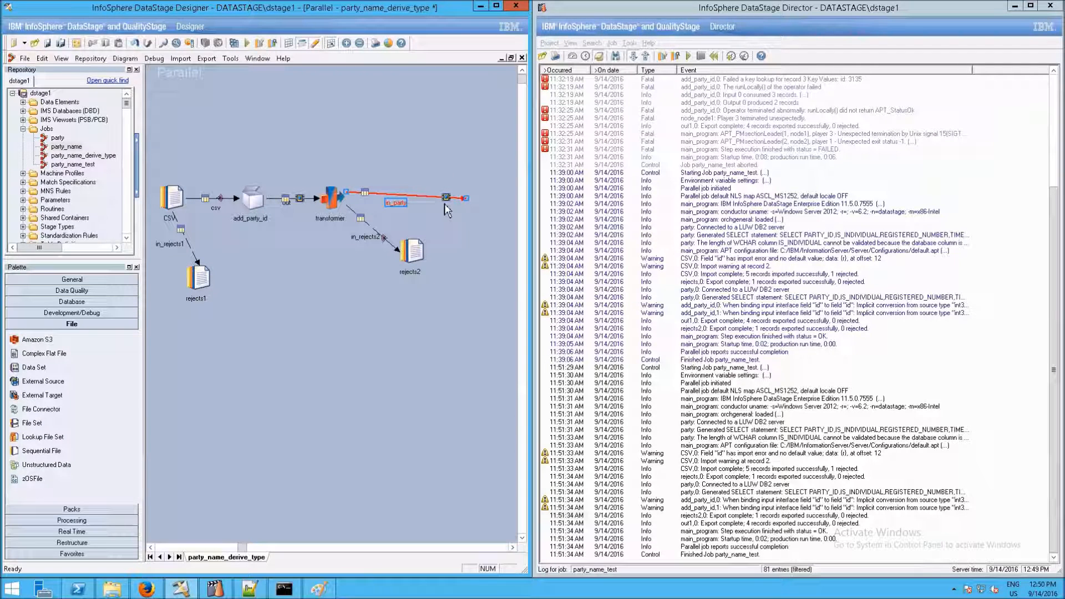
pyautogui.click(52, 454)
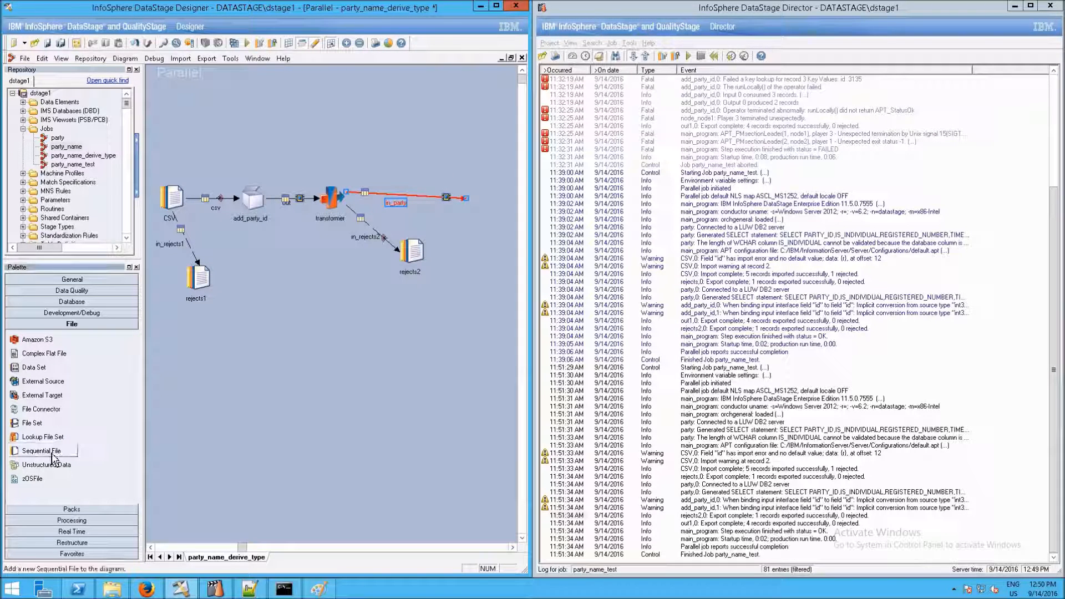
pyautogui.click(465, 198)
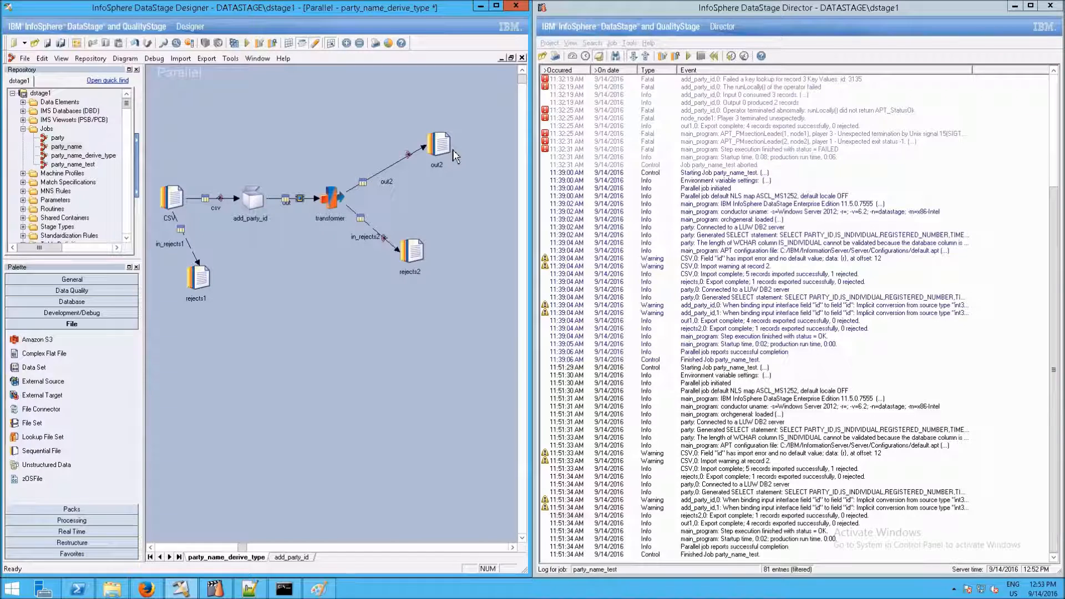
# - Inside the add_party_id container, rename the link from the lookup to Output as out1
pyautogui.doubleClick(256, 201)
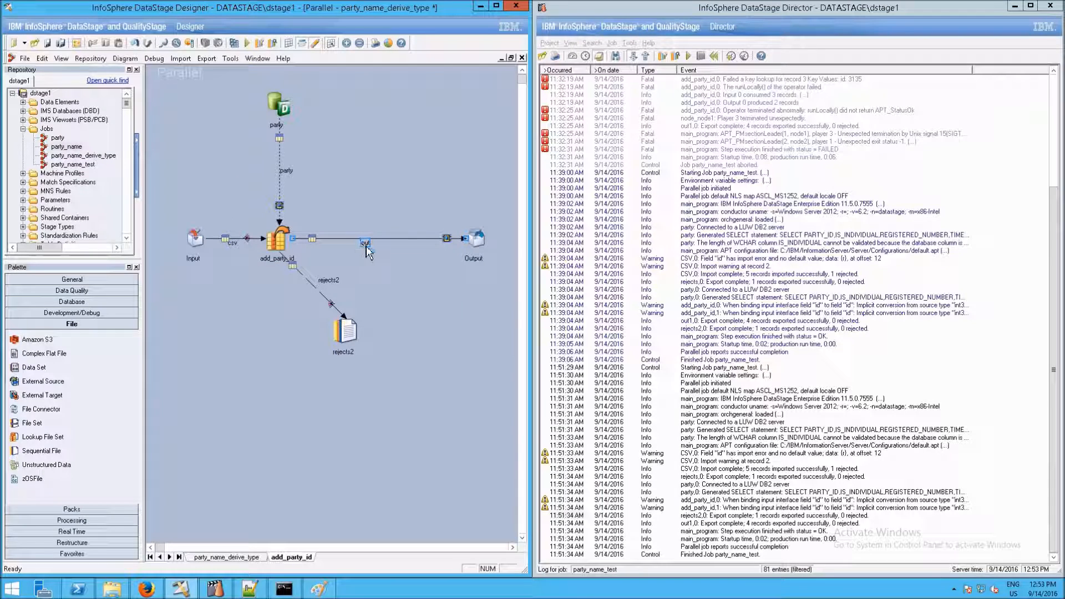
pyautogui.click(367, 250)
pyautogui.click(376, 253)
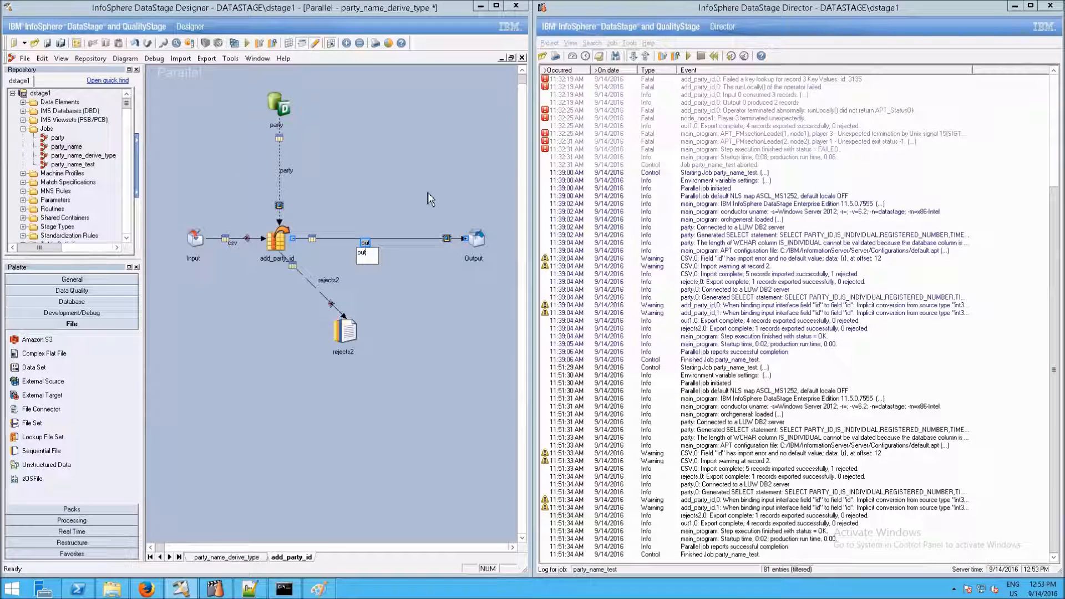
pyautogui.write('1')
pyautogui.press('Return')
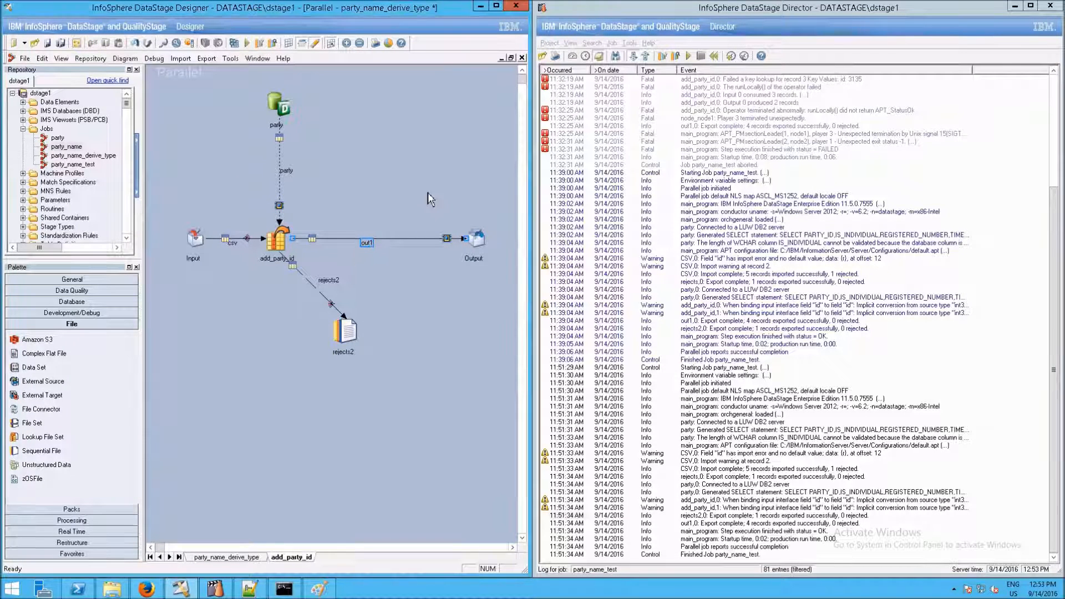
# - In the main party_name_derive_type job, rename the link between add_party_id and transformer as out1
pyautogui.click(254, 557)
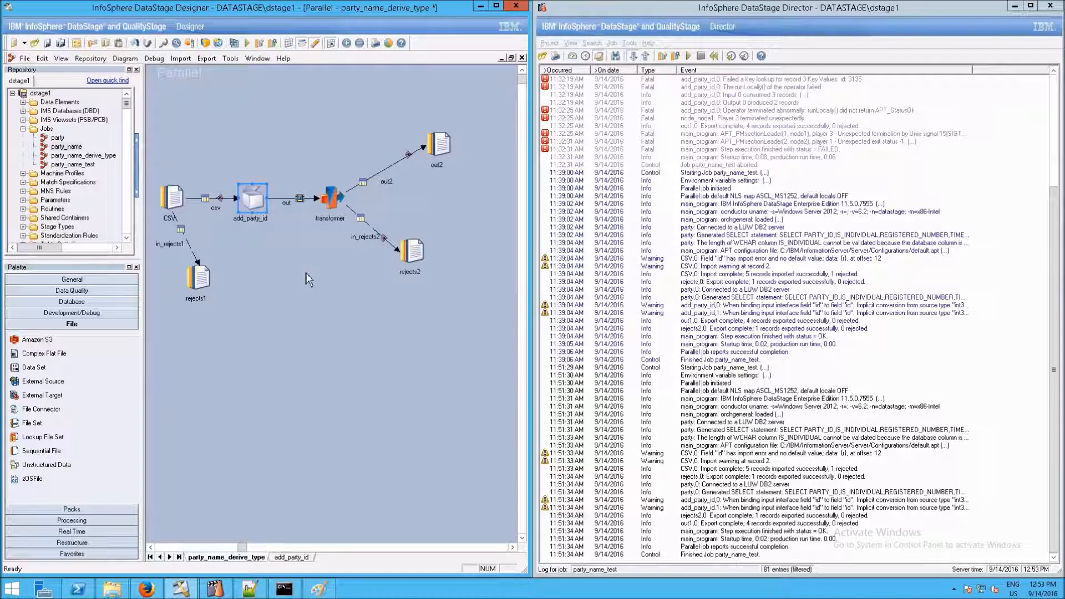
pyautogui.rightClick(288, 203)
pyautogui.click(306, 209)
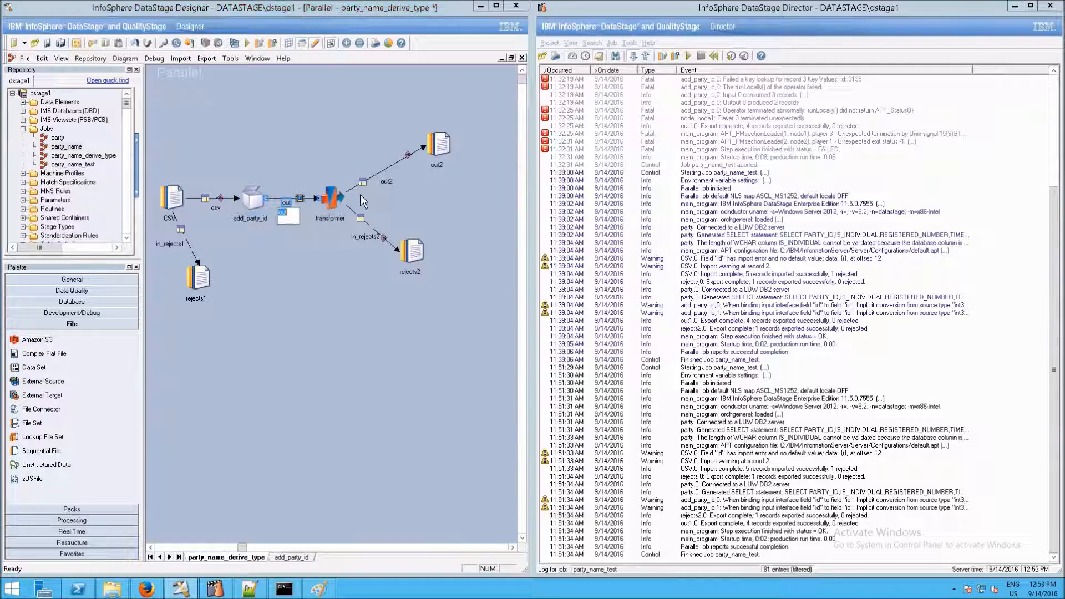
pyautogui.write('o')
pyautogui.press('Return')
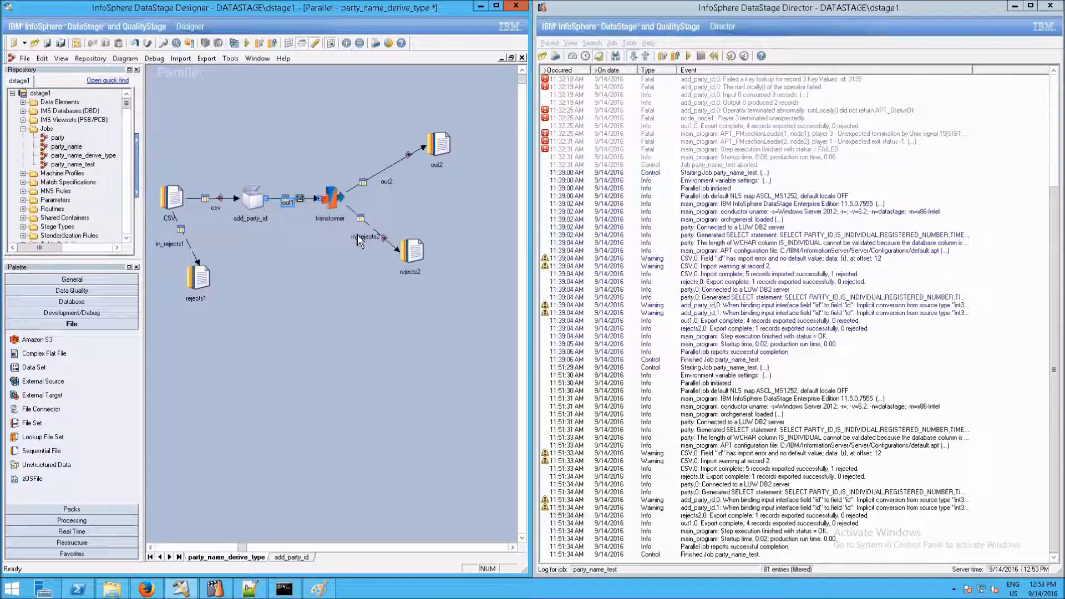
# - Compile and run the party_name_derive_type job, and switch to Notepad++ to view its out2.csv output
pyautogui.click(248, 45)
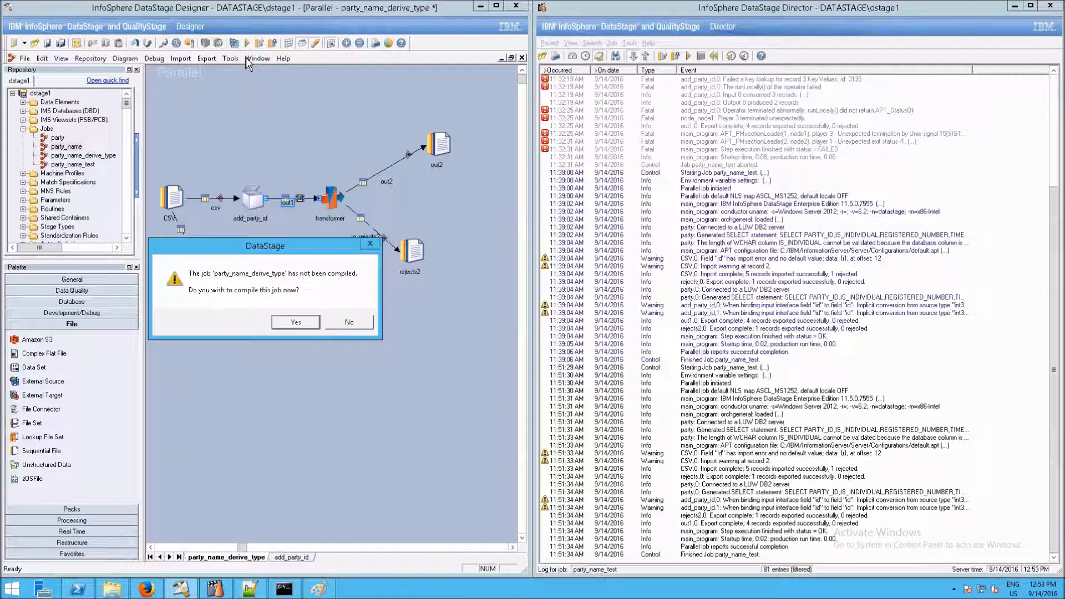
pyautogui.click(296, 322)
pyautogui.click(162, 284)
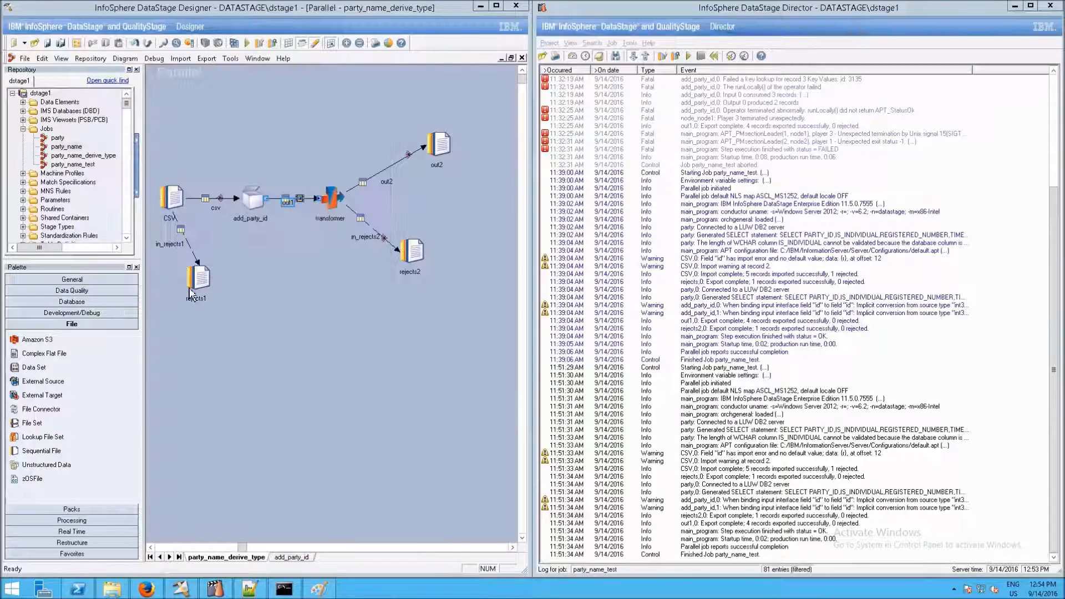
pyautogui.click(567, 422)
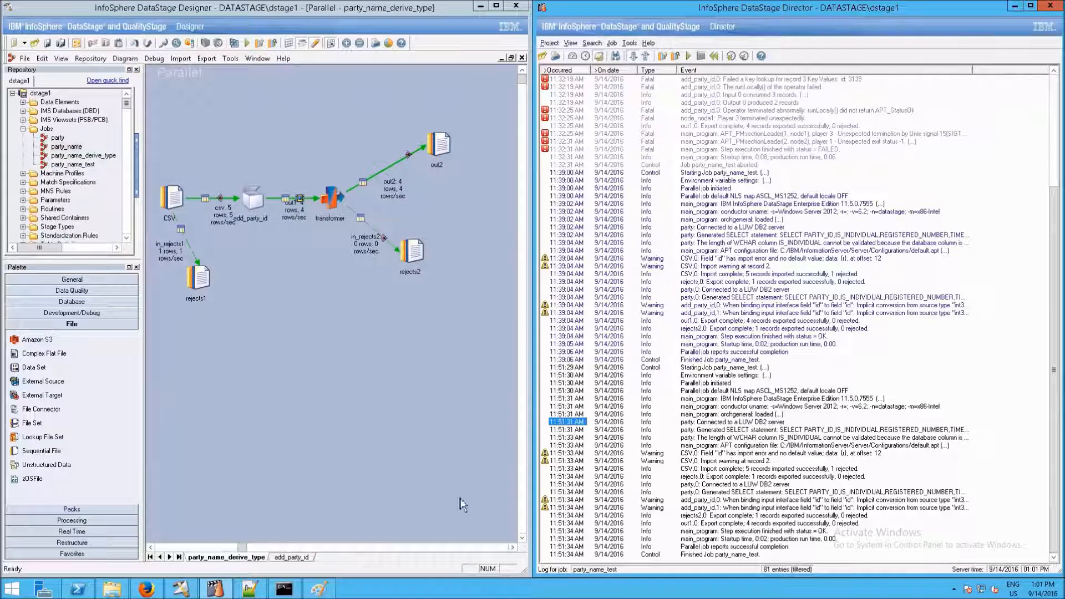
pyautogui.click(251, 590)
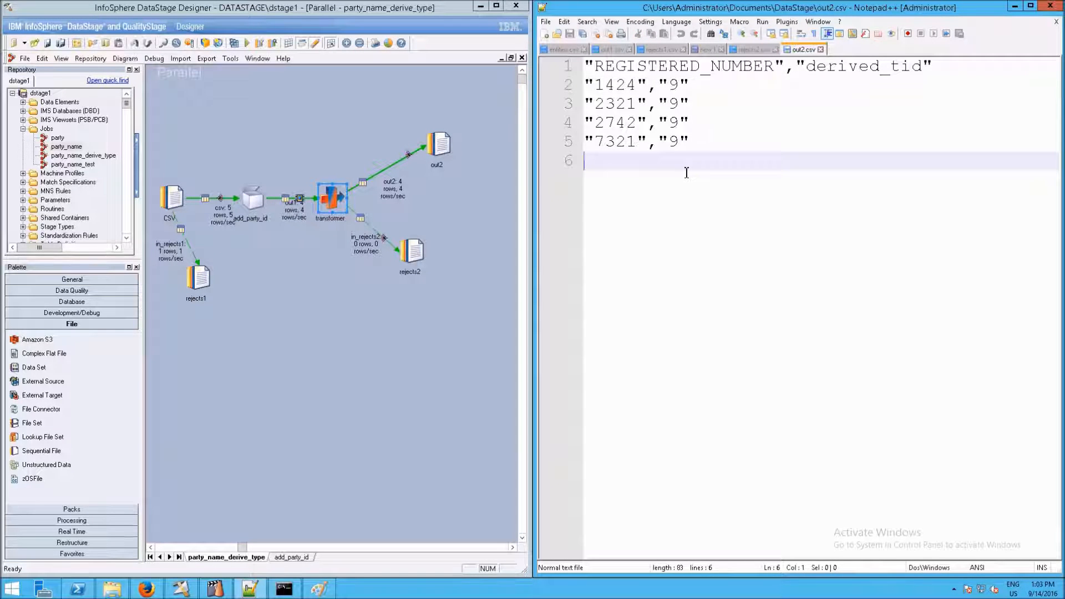
# - In the transformer stage, start the derived_tid derivation as an If Then Else expression that tests the out1.type column
pyautogui.doubleClick(327, 201)
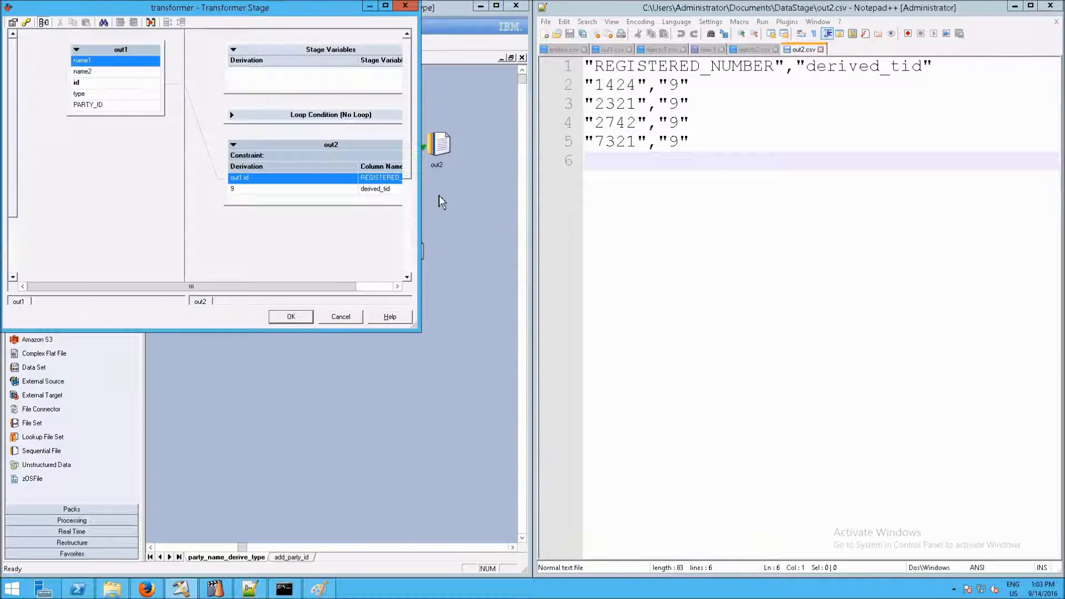
pyautogui.moveTo(309, 11); pyautogui.dragTo(1064, 127)
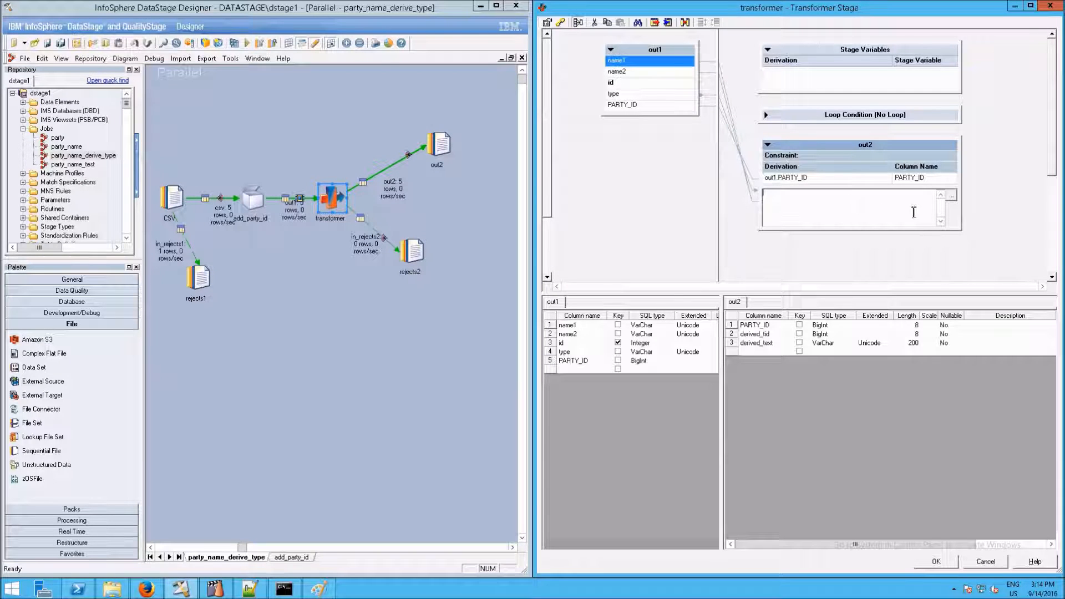
pyautogui.click(952, 195)
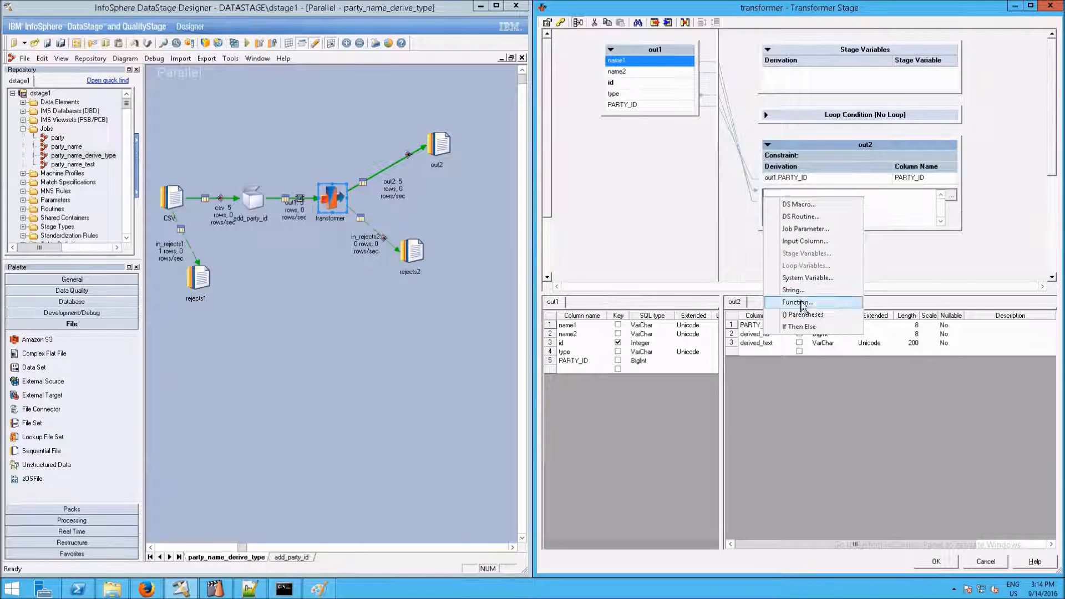
pyautogui.click(816, 327)
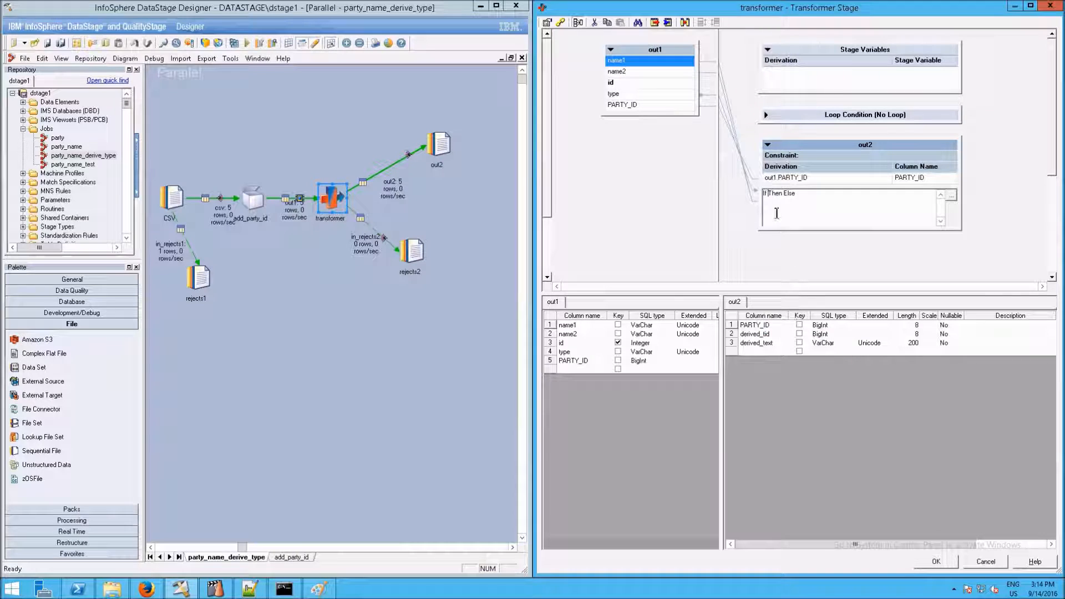
pyautogui.click(952, 198)
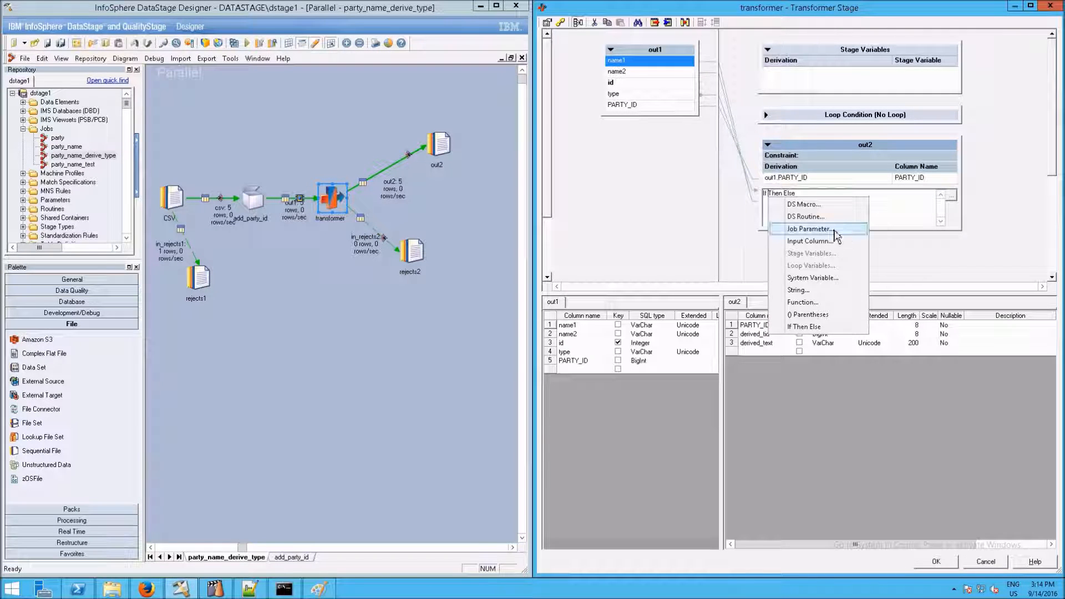
pyautogui.click(832, 243)
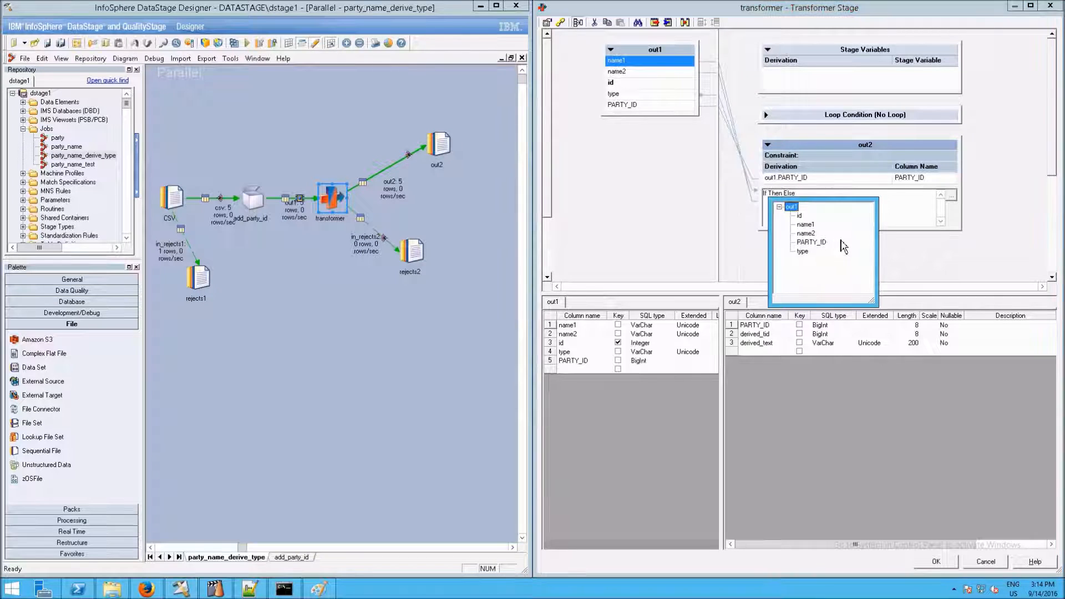
pyautogui.doubleClick(803, 252)
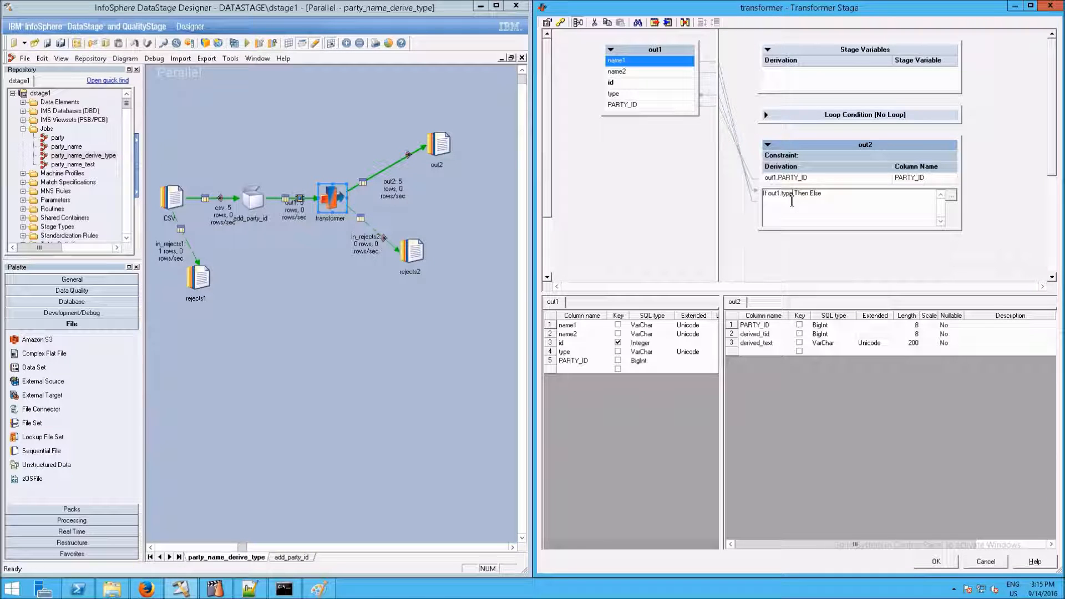
# - Complete the derived_tid derivation to return 1 when the type equals "I" and 5 otherwise, and save the transformer stage
pyautogui.write("= ' ")
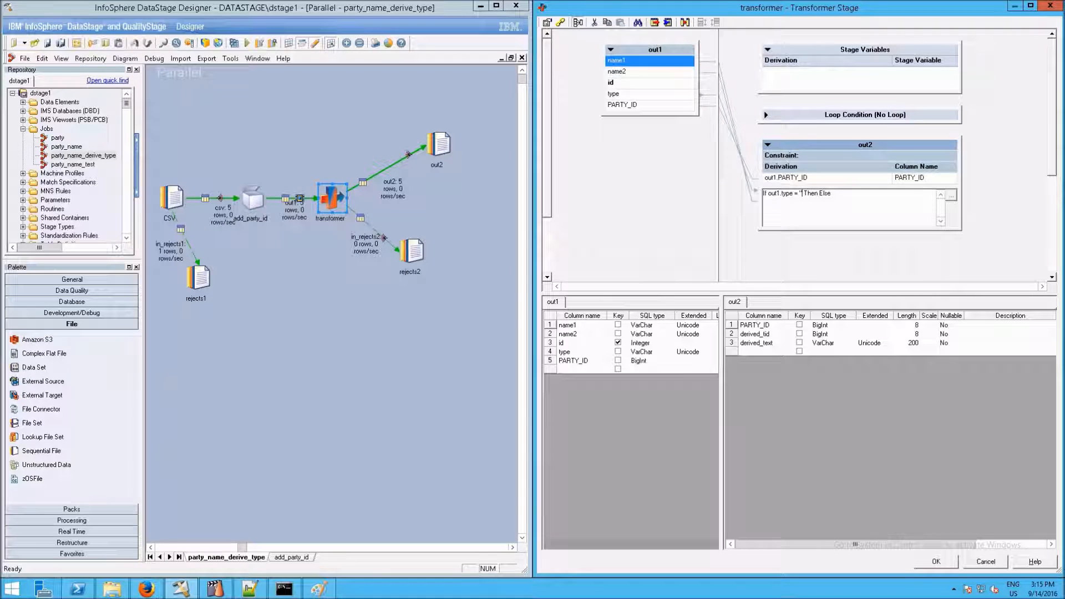
pyautogui.write("1'")
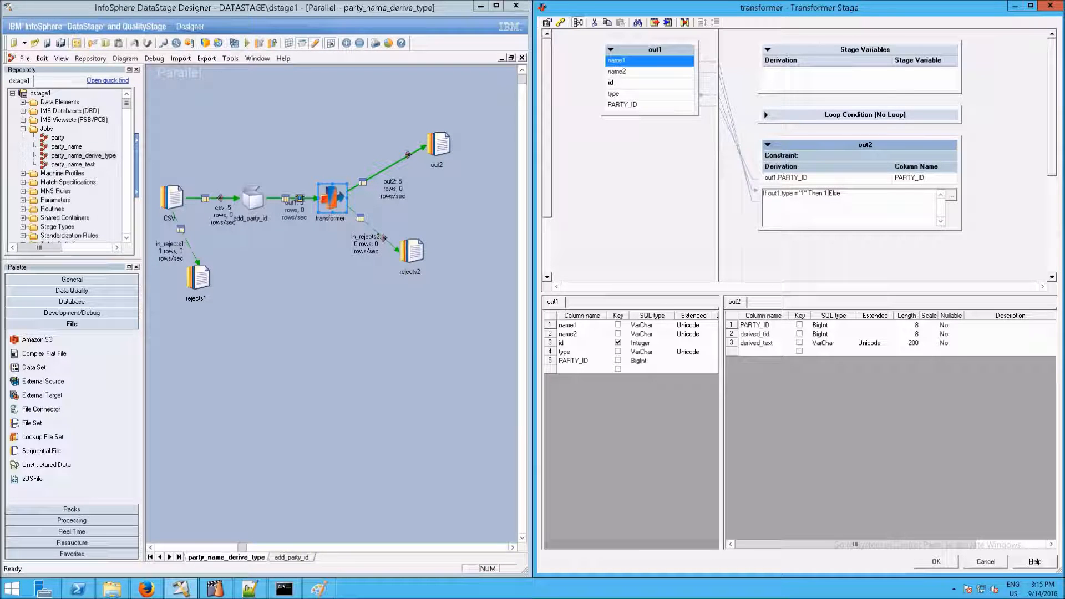
pyautogui.write('5')
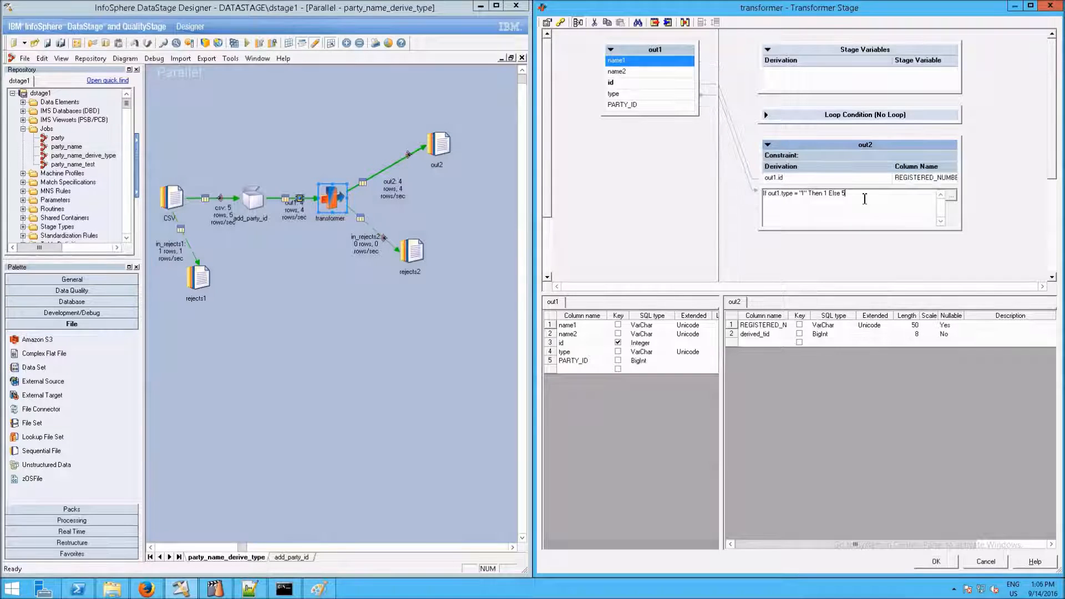
pyautogui.click(879, 245)
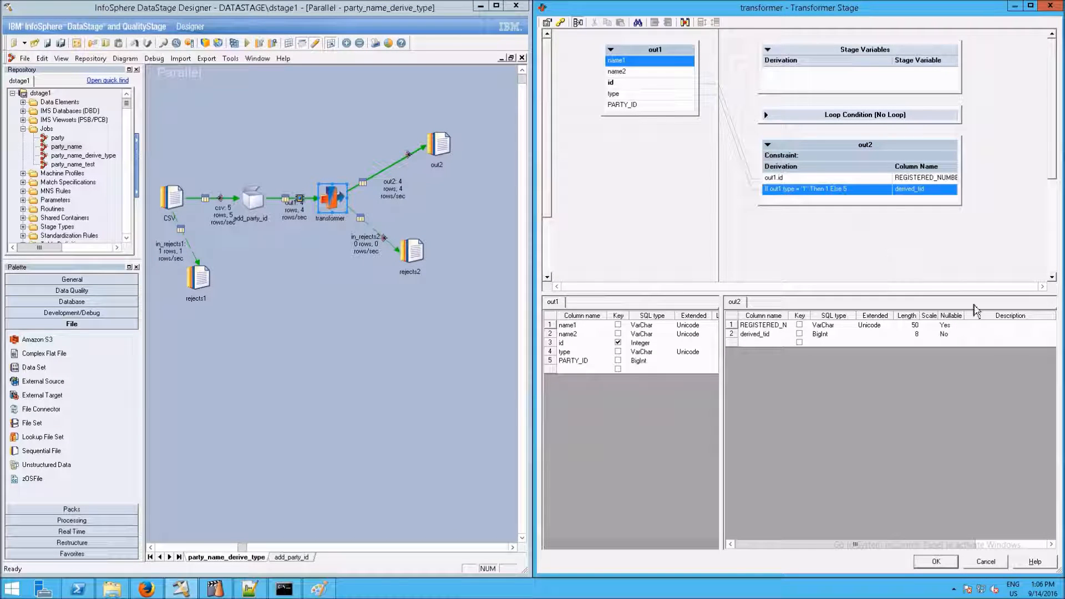
pyautogui.click(924, 558)
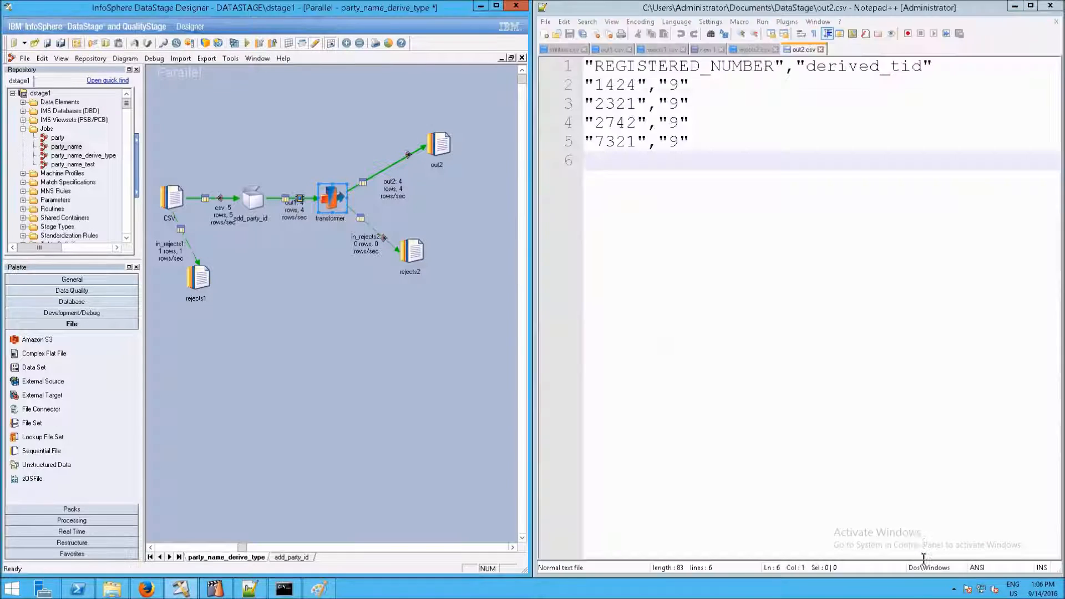
# - Compile and run the party_name_derive_type job, and check the derived_tid values in out2.csv in Notepad++
pyautogui.click(246, 43)
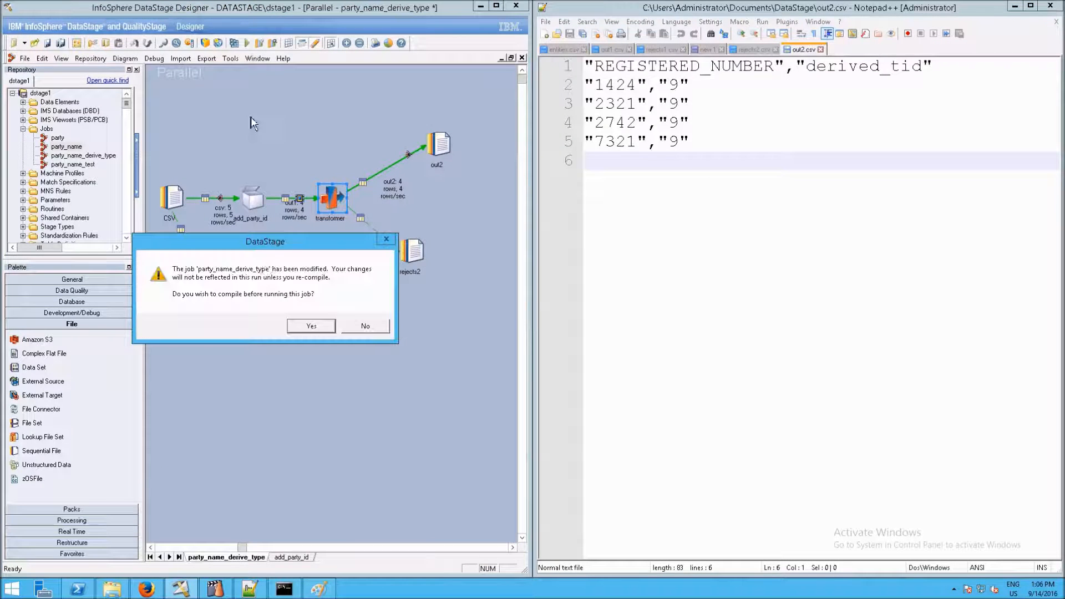
pyautogui.click(319, 327)
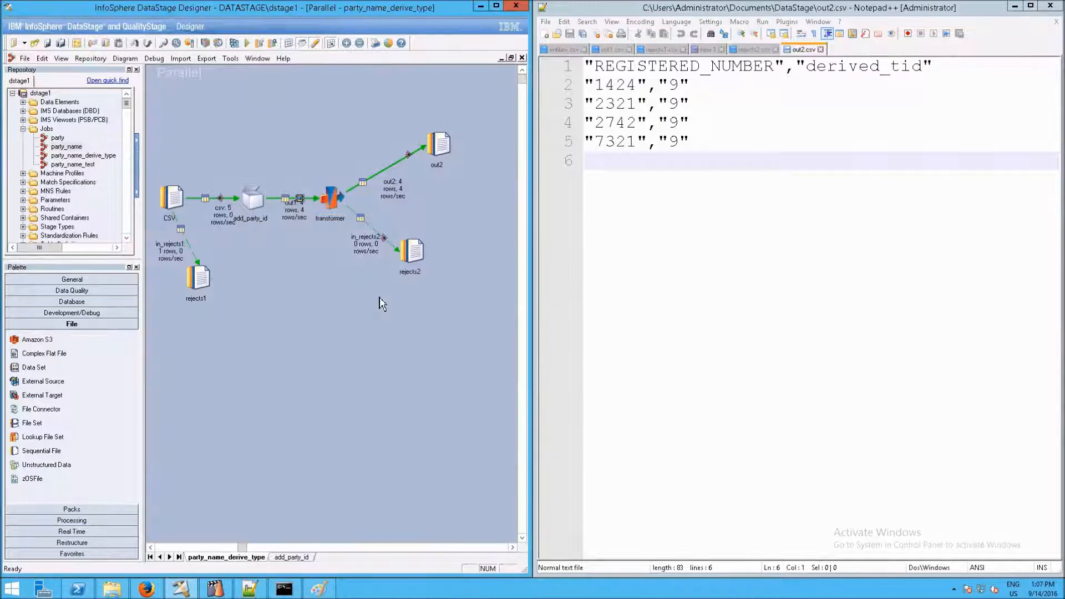
pyautogui.click(661, 157)
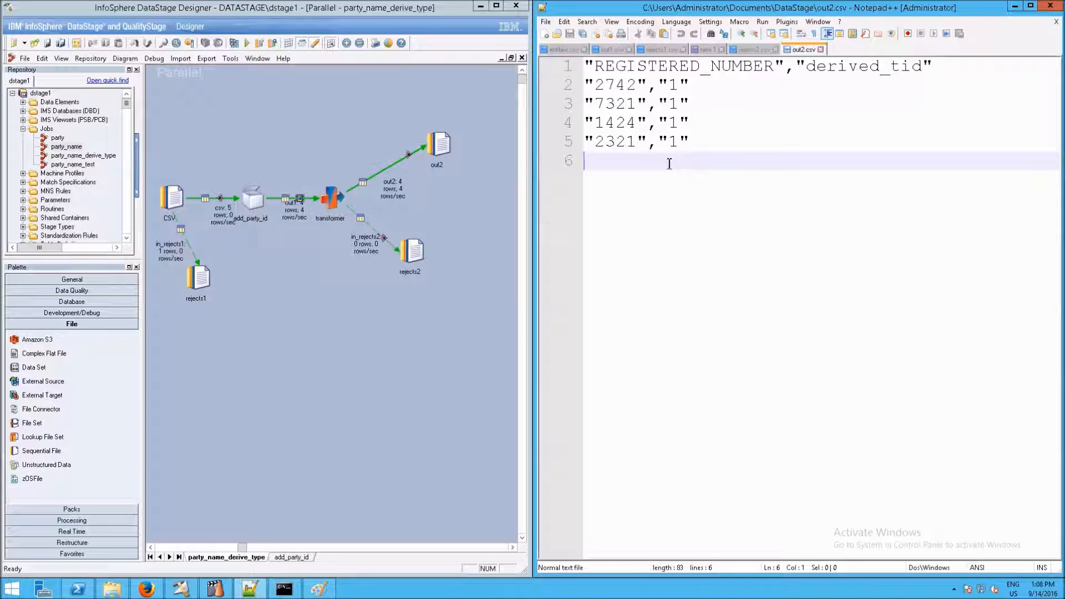
pyautogui.click(797, 100)
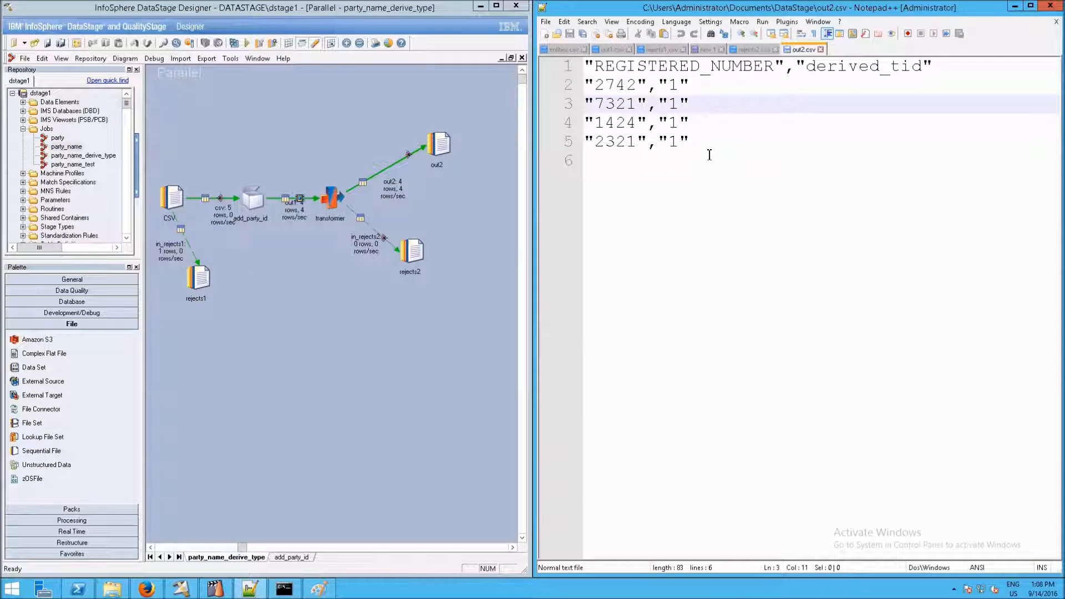
pyautogui.click(682, 162)
pyautogui.moveTo(693, 143); pyautogui.dragTo(661, 146)
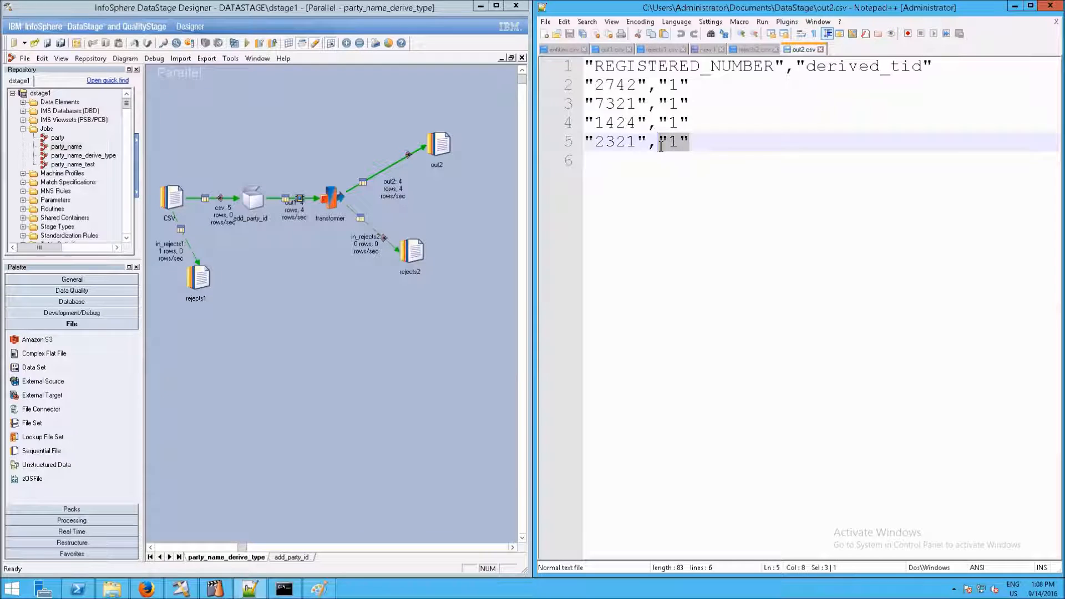
pyautogui.click(703, 173)
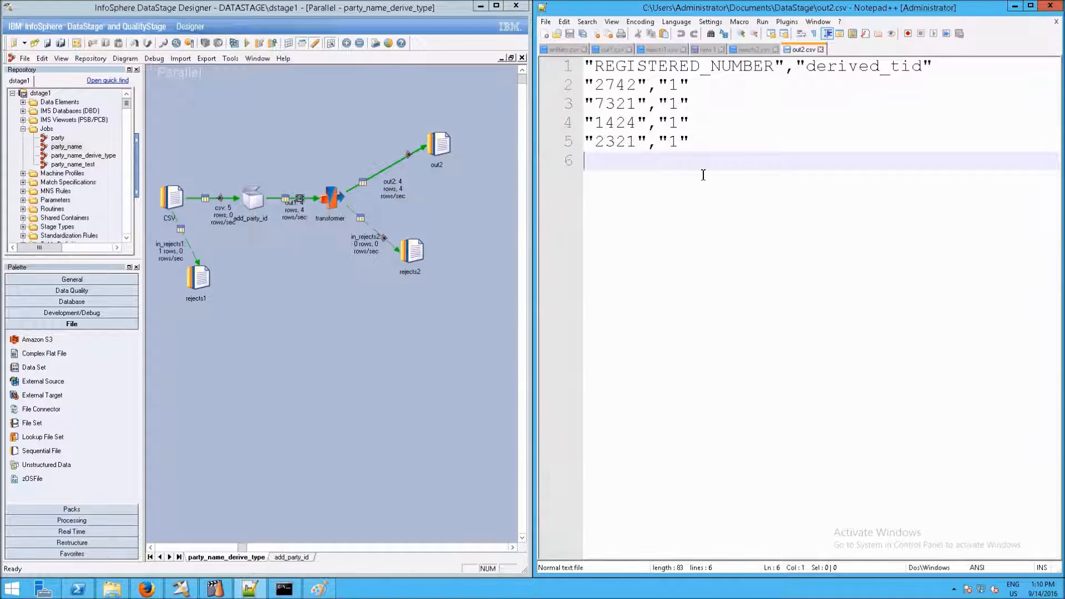
# - Examine the MyCompany LLC row and its type in entities.csv
pyautogui.click(564, 51)
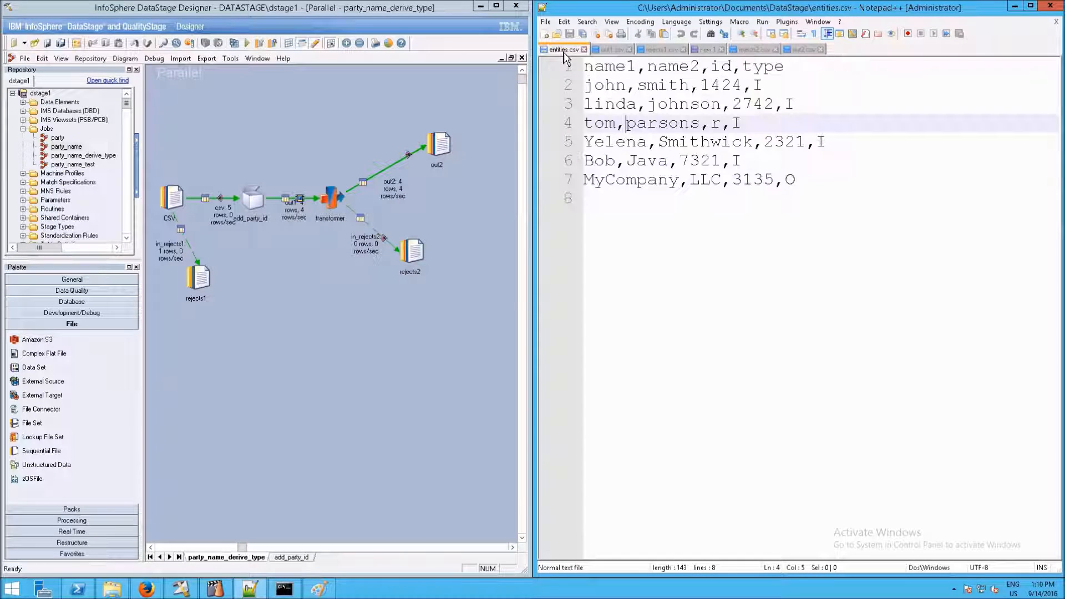
pyautogui.click(594, 181)
pyautogui.moveTo(585, 181); pyautogui.dragTo(796, 181)
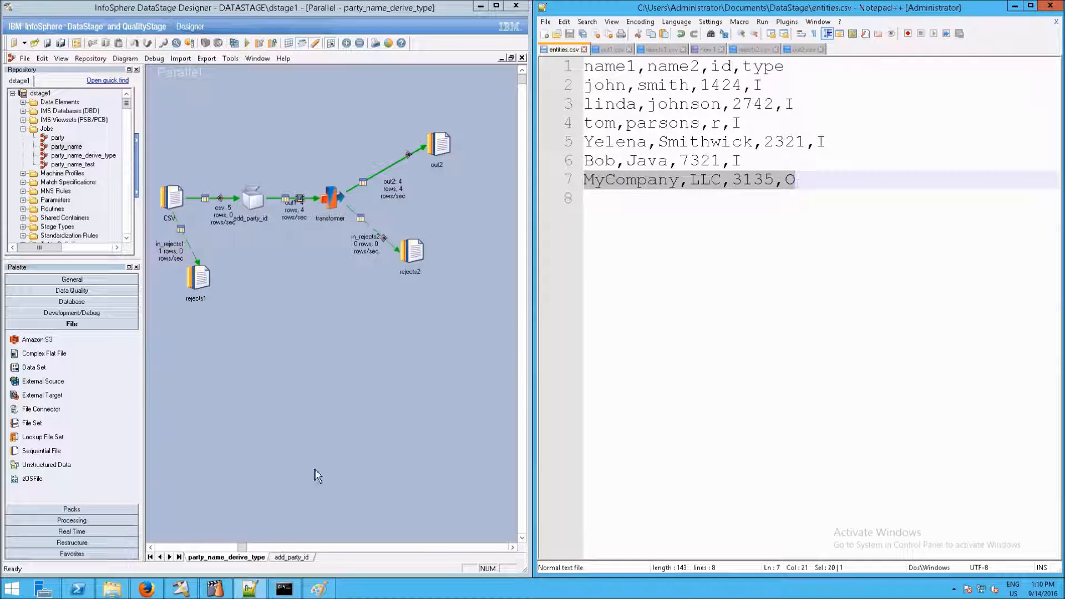
# - In the DB2 command window, insert a record into cffact.party with MyCompany LLC's ID as the registered_number
pyautogui.click(285, 589)
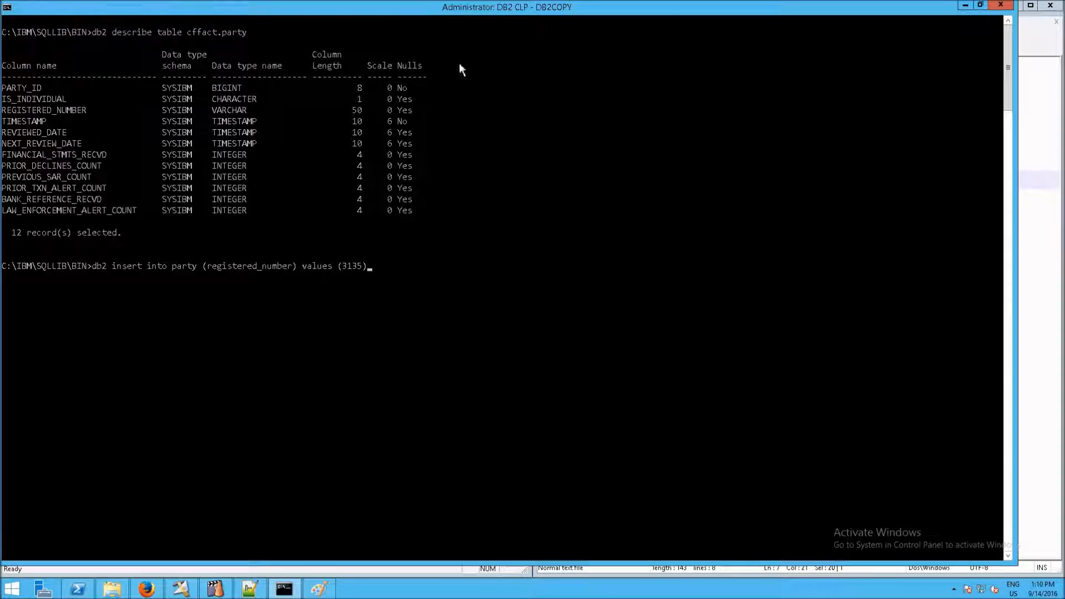
pyautogui.press('Return')
pyautogui.write('db2 insert into cffact.party (registered_number) values (3135)')
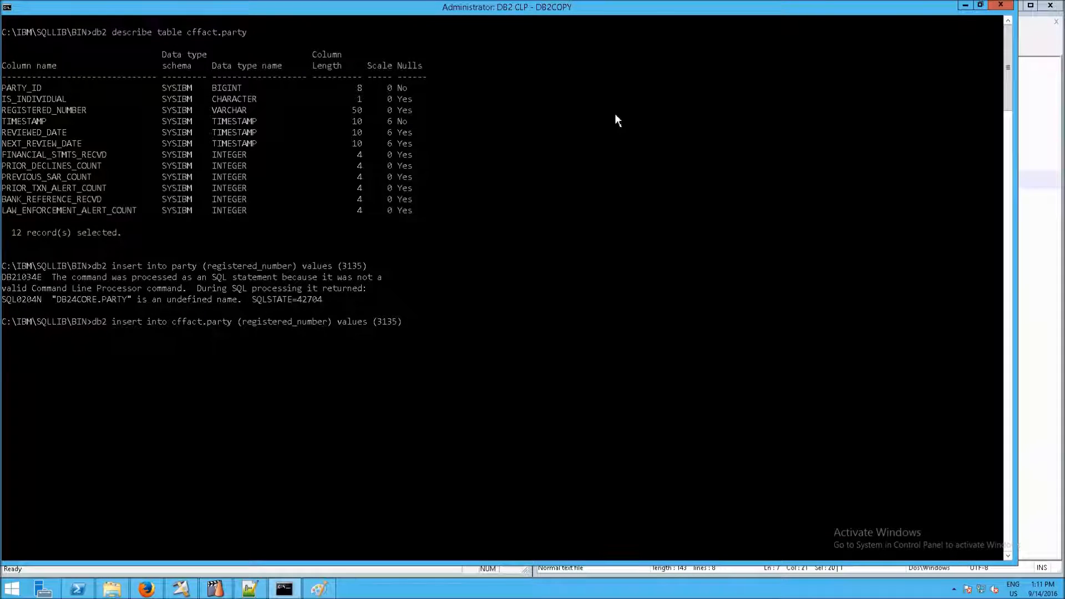
pyautogui.press('Left')
pyautogui.press('Left')
pyautogui.press('Return')
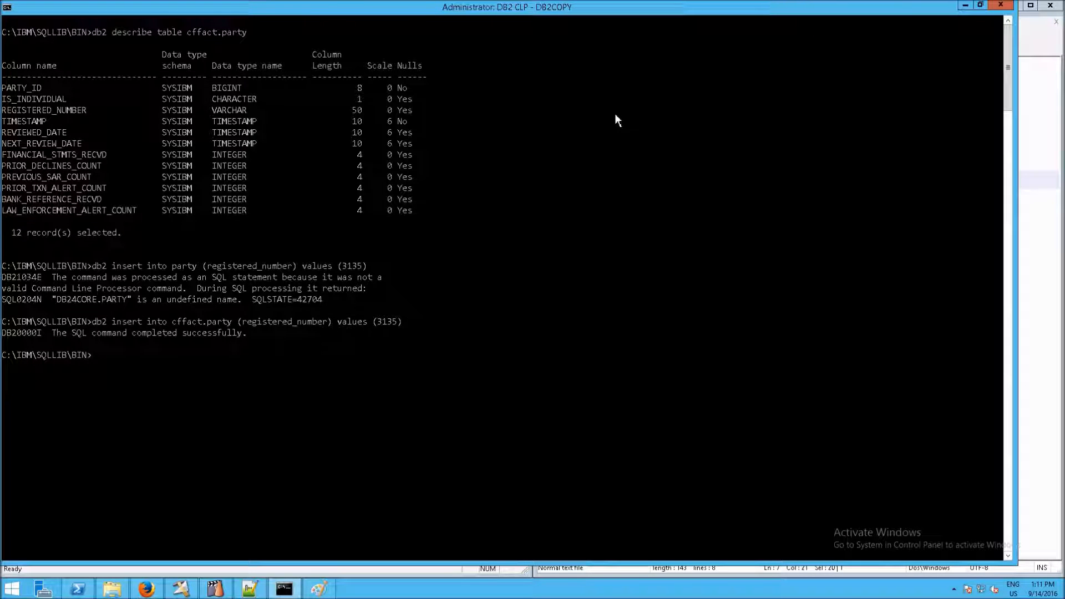
# - Switch back to DataStage Designer, rerun the party_name_derive_type job, and check the MyCompany row's type in entities.csv
pyautogui.hotkey('alt', 'Tab')
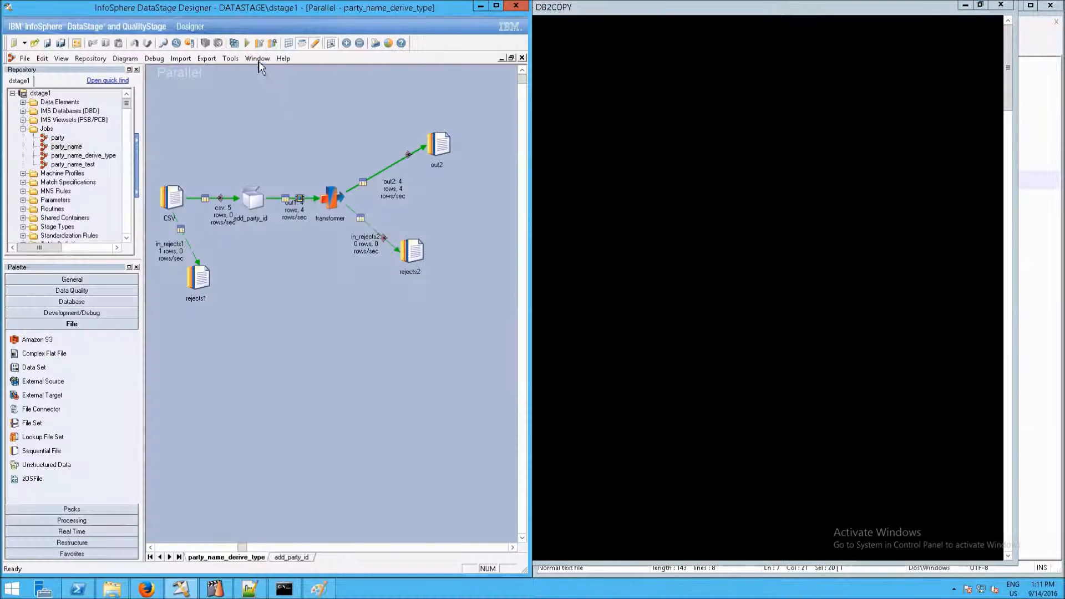
pyautogui.click(247, 43)
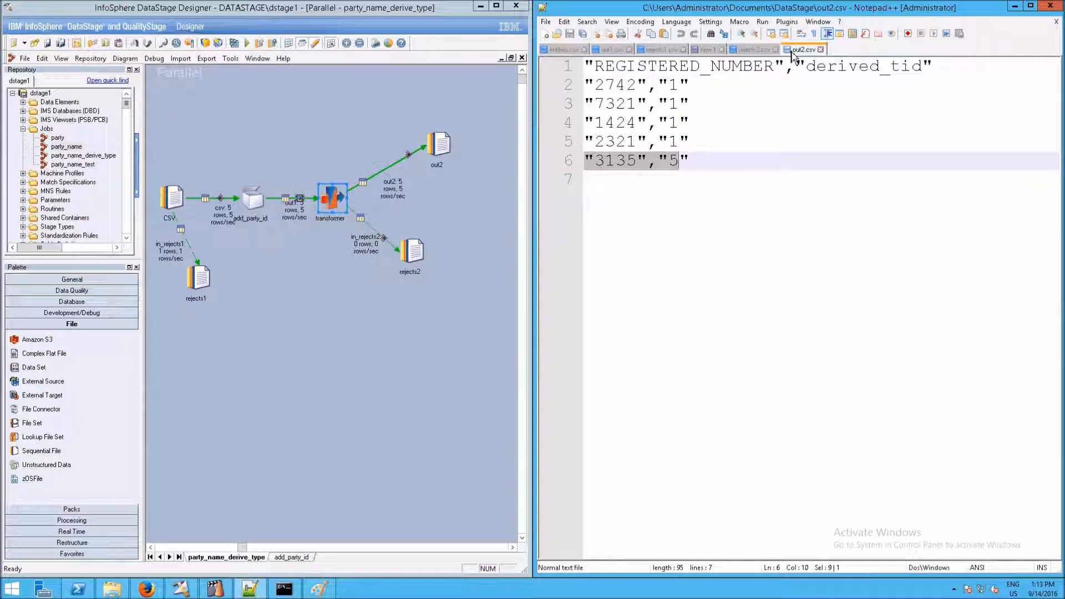
pyautogui.click(563, 50)
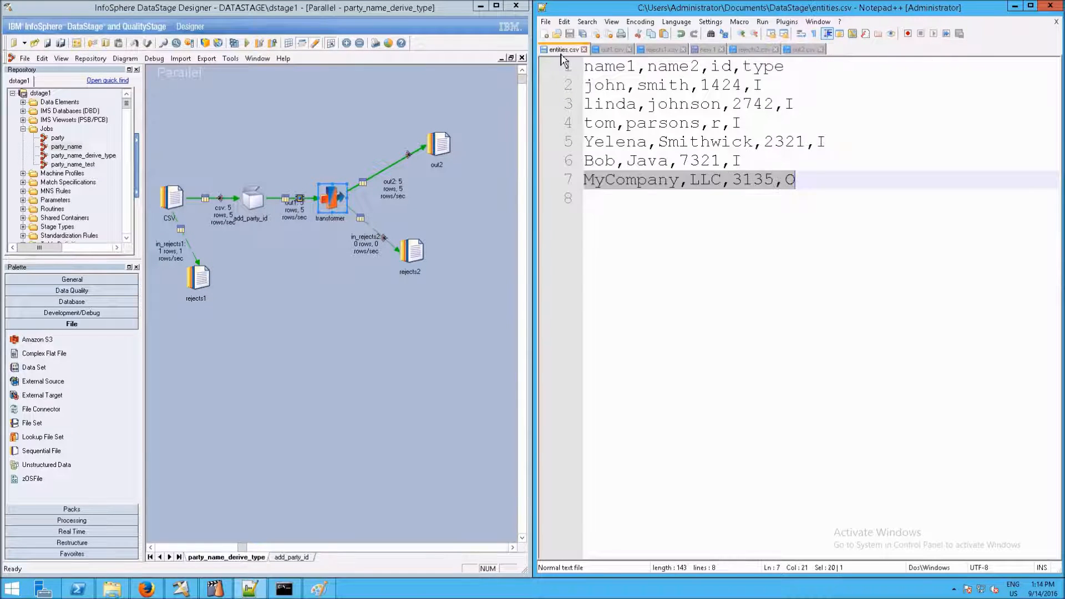
pyautogui.click(807, 188)
pyautogui.moveTo(795, 181); pyautogui.dragTo(789, 185)
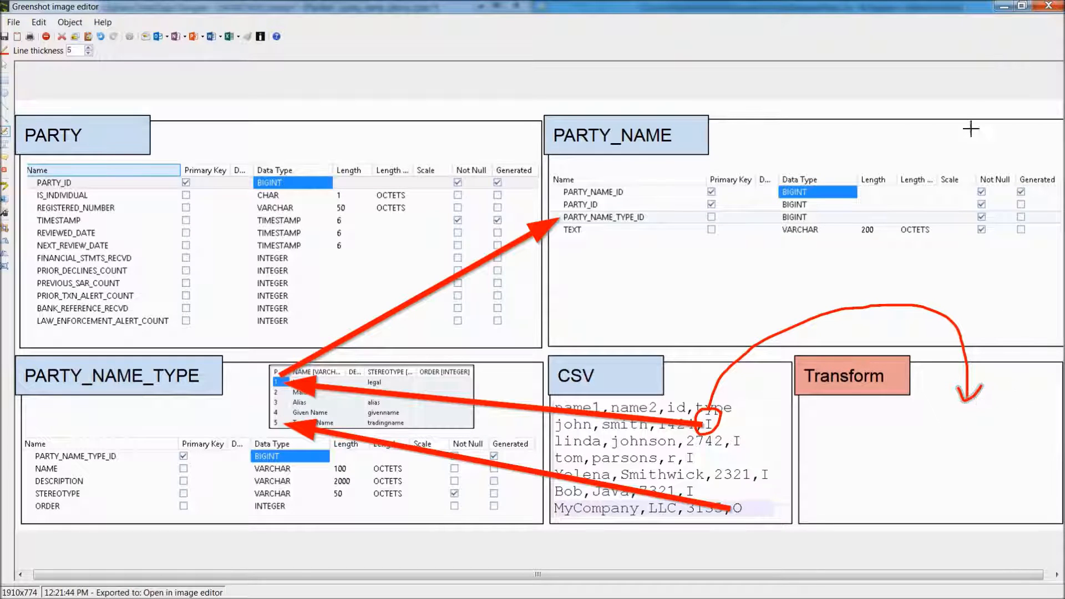
# - Minimize the Greenshot table diagram, and review the transformer's derivations and the out2.csv output
pyautogui.click(1003, 7)
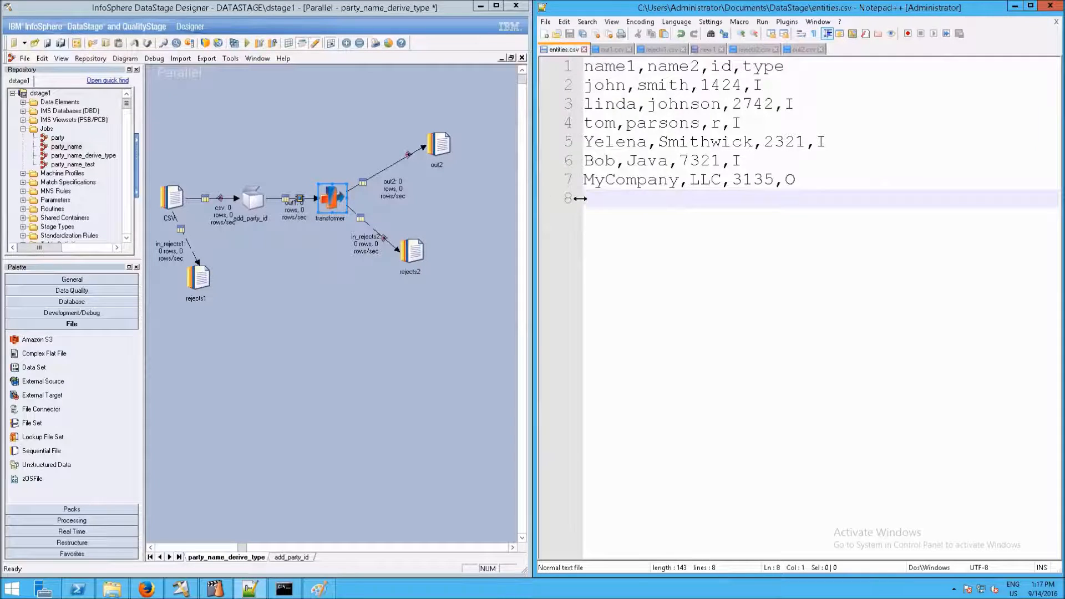
pyautogui.doubleClick(331, 199)
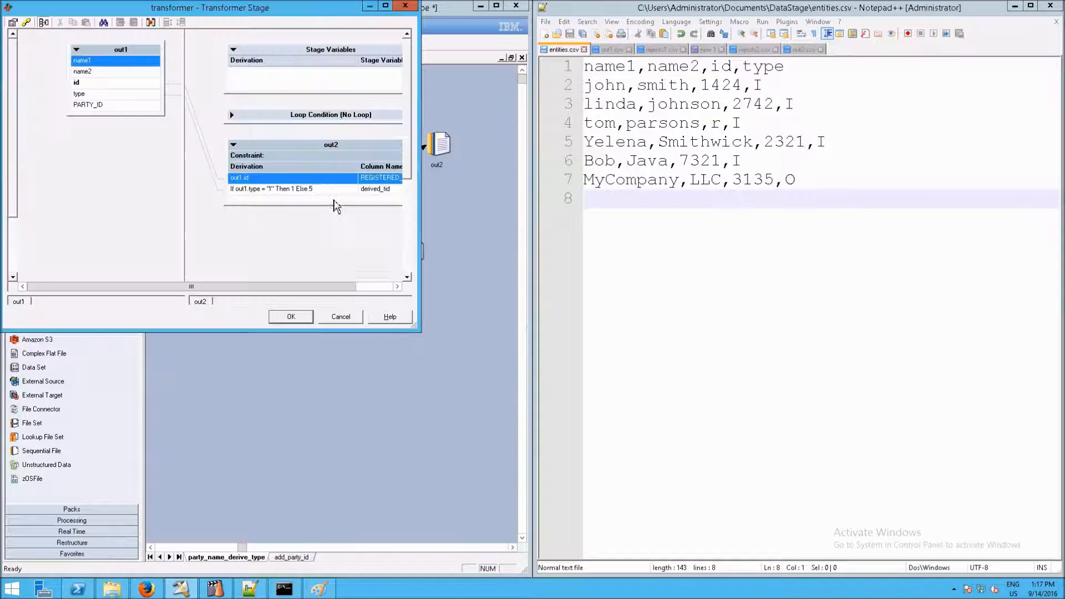
pyautogui.click(343, 316)
pyautogui.click(803, 49)
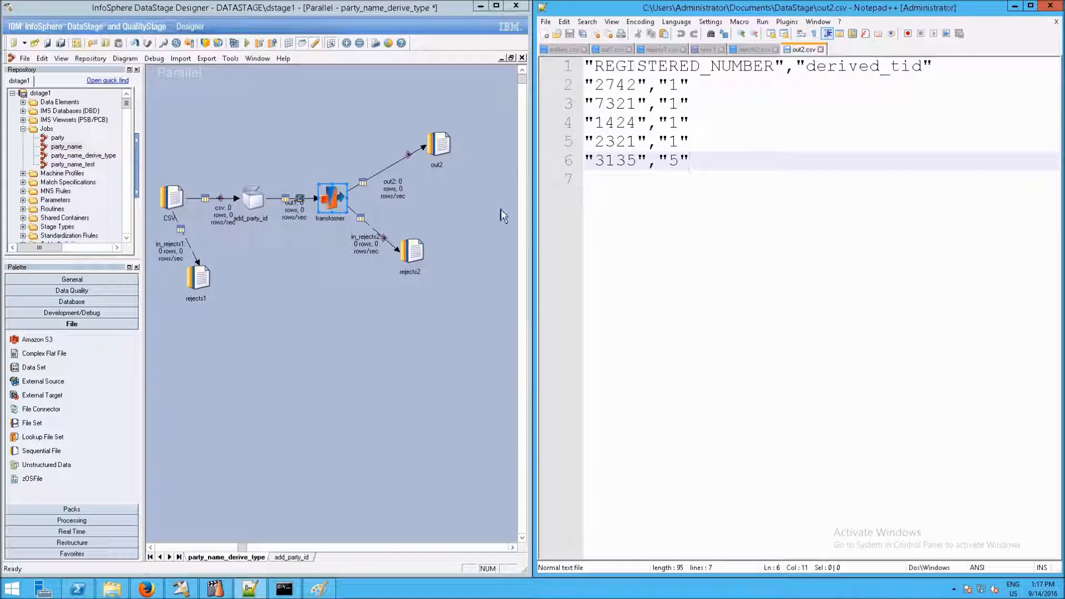
# - In the transformer stage, map the name1, name2, type and PARTY_ID columns from out1 to the out2 link
pyautogui.doubleClick(344, 199)
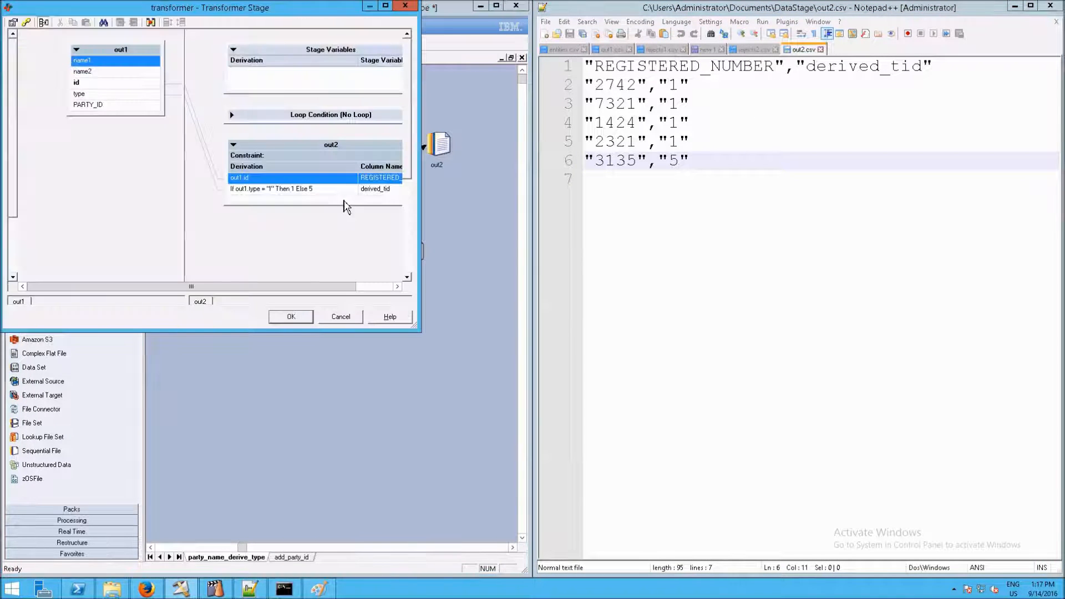
pyautogui.moveTo(287, 17); pyautogui.dragTo(1047, 130)
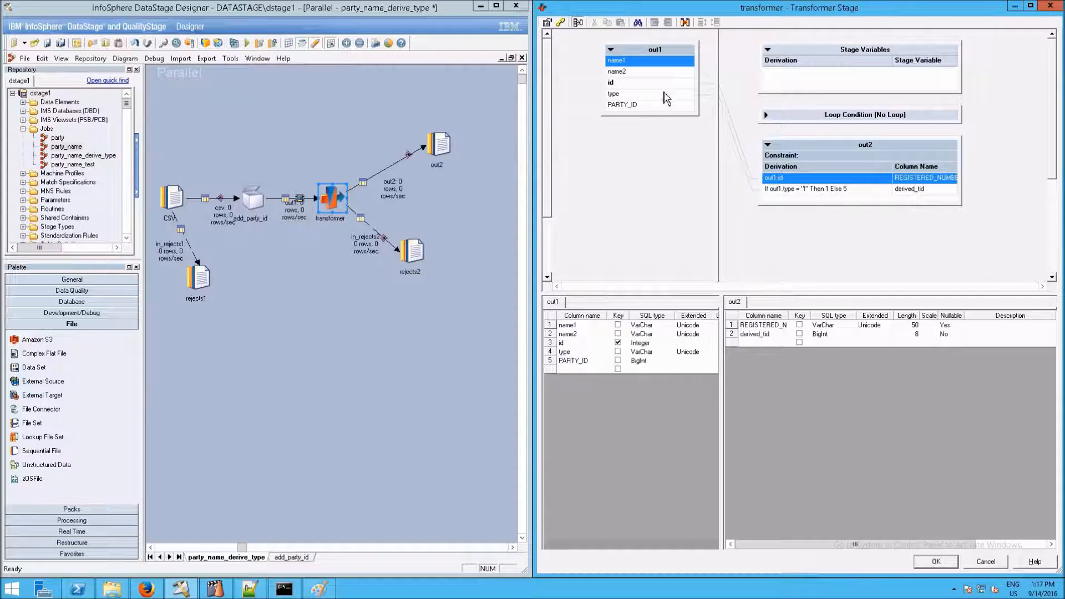
pyautogui.keyDown('ctrl'); pyautogui.click(642, 72); pyautogui.keyUp('ctrl')
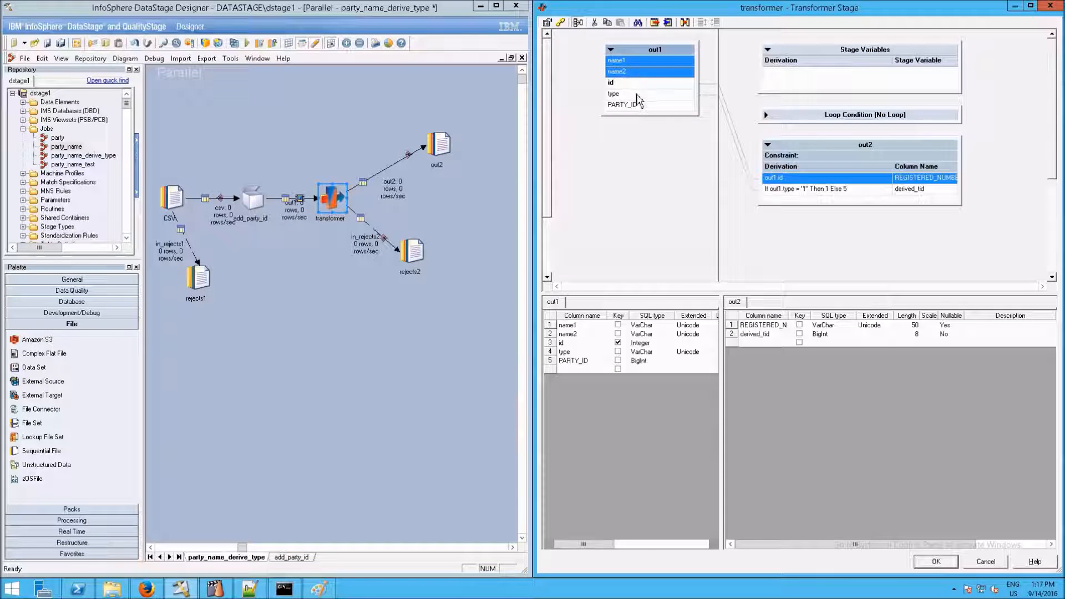
pyautogui.keyDown('ctrl'); pyautogui.click(639, 93); pyautogui.keyUp('ctrl')
pyautogui.keyDown('ctrl'); pyautogui.click(641, 105); pyautogui.keyUp('ctrl')
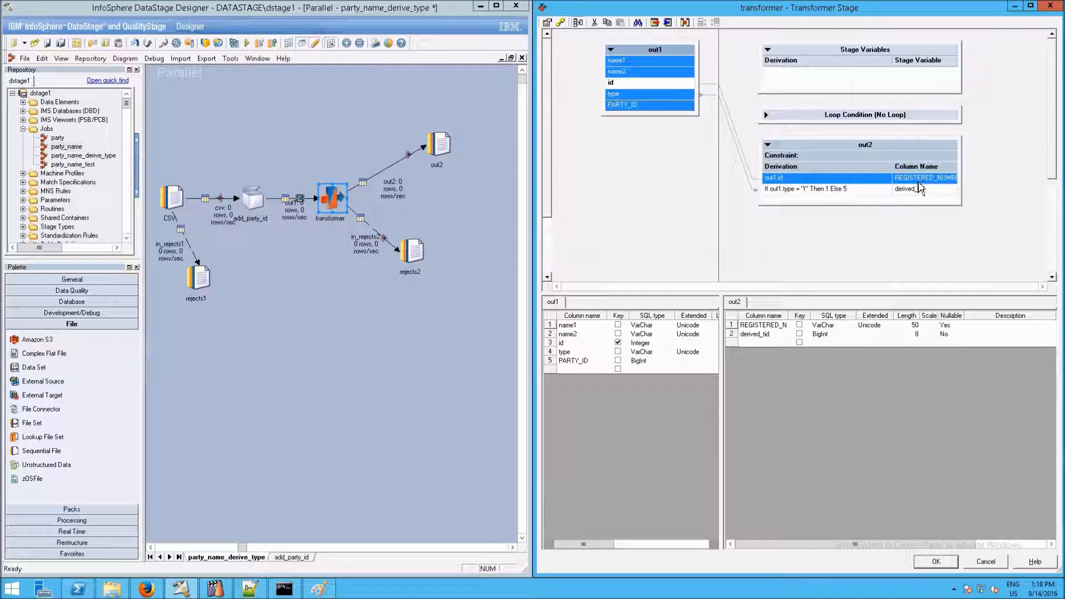
pyautogui.moveTo(649, 106); pyautogui.dragTo(897, 203)
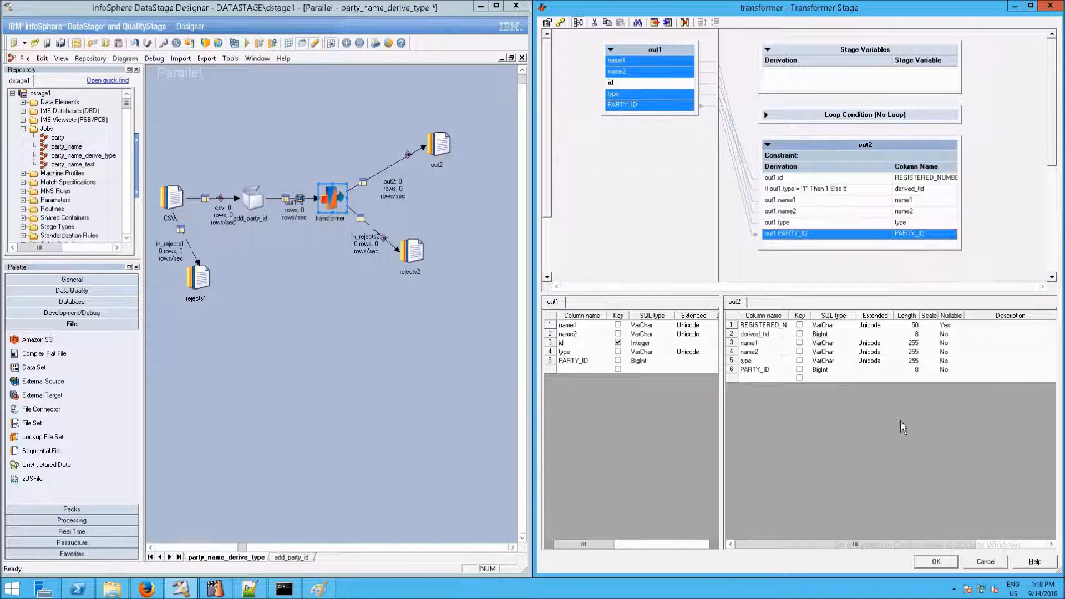
# - Accept the transformer mappings, recompile and rerun the party_name_derive_type job, and check the refreshed out2.csv in Notepad++
pyautogui.click(936, 562)
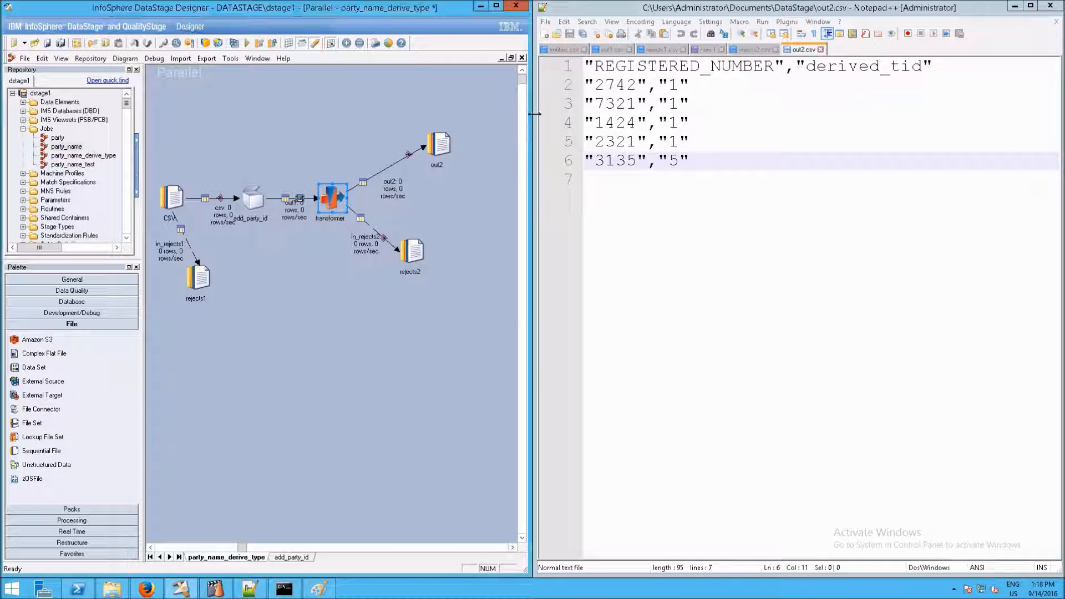
pyautogui.click(247, 42)
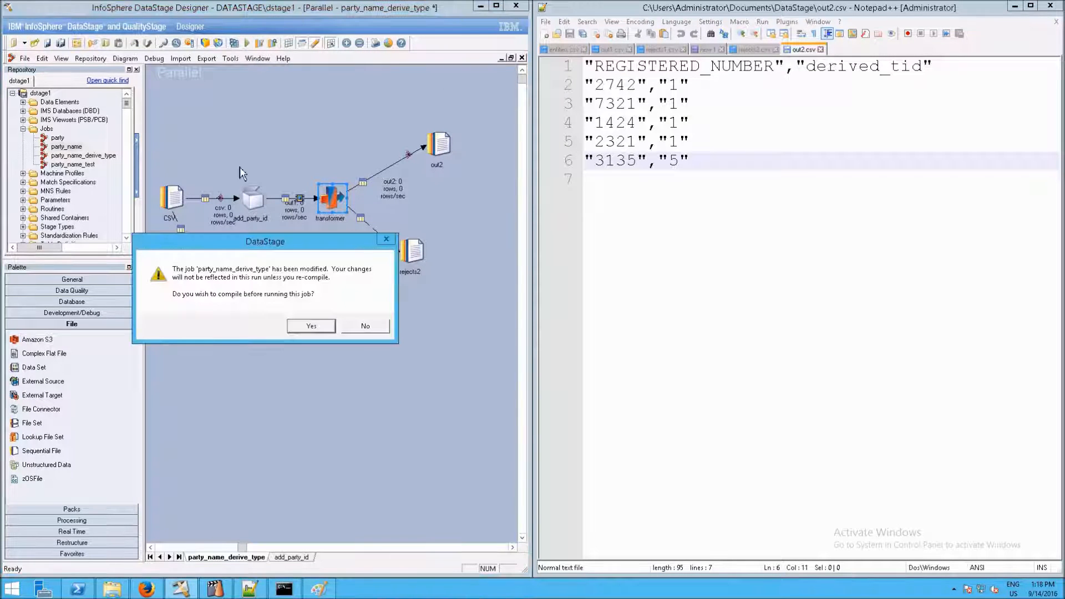
pyautogui.click(310, 326)
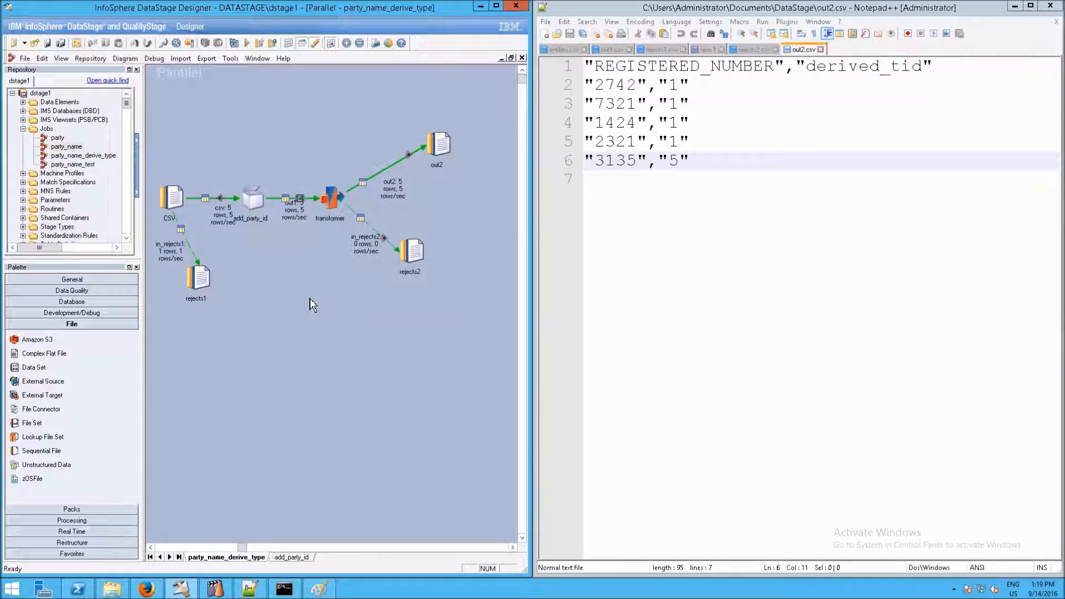
pyautogui.click(802, 239)
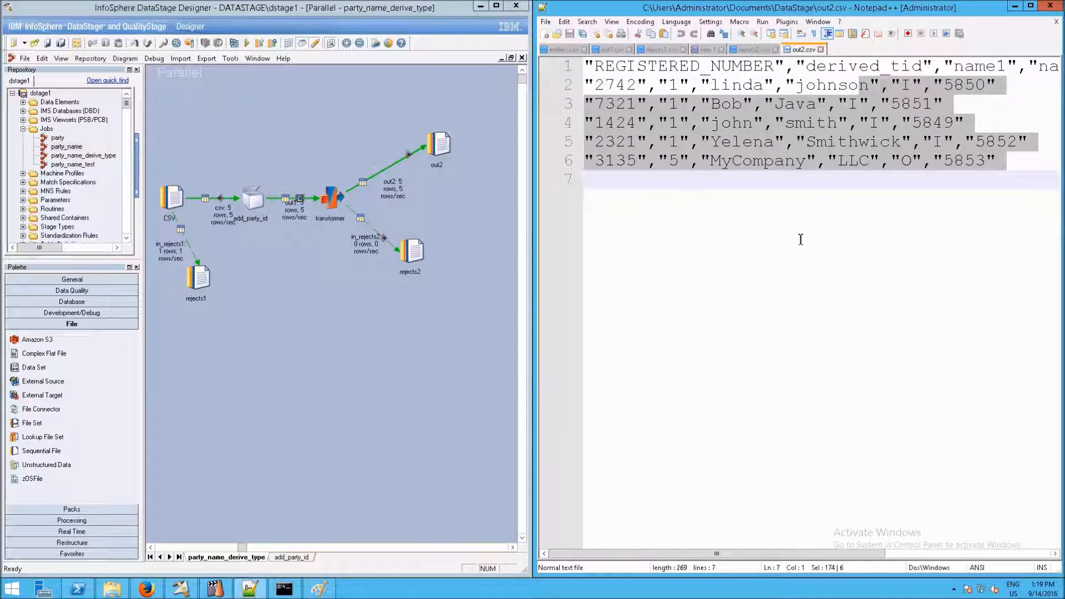
pyautogui.hotkey('ctrl', 'Home')
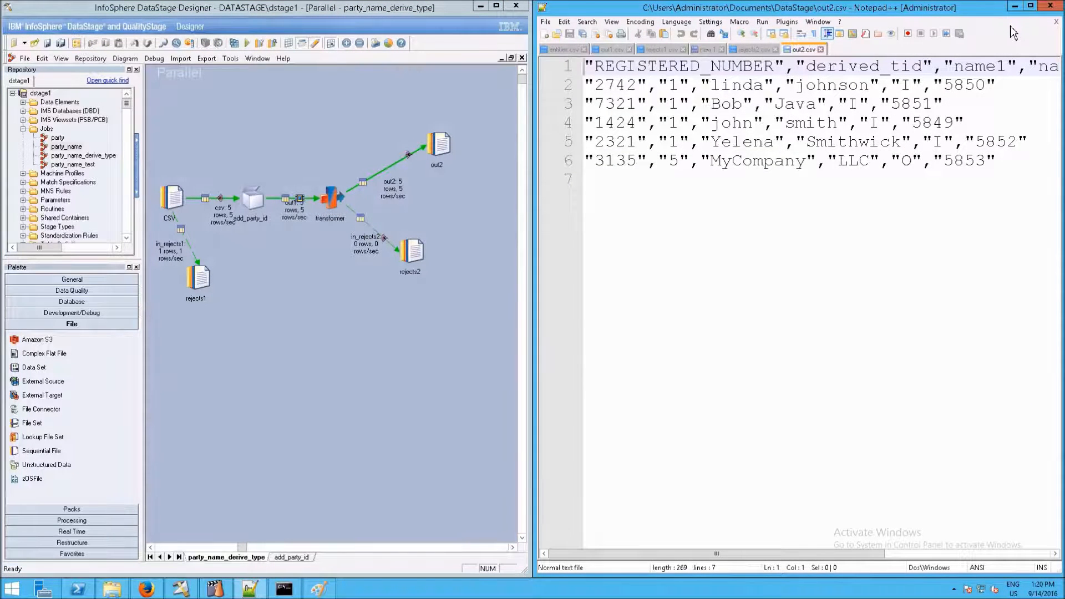
# - Compare the PARTY_ID, derived_tid, name1 and name2 columns in out2.csv with the PARTY_NAME table columns in the Paint diagram
pyautogui.click(1031, 5)
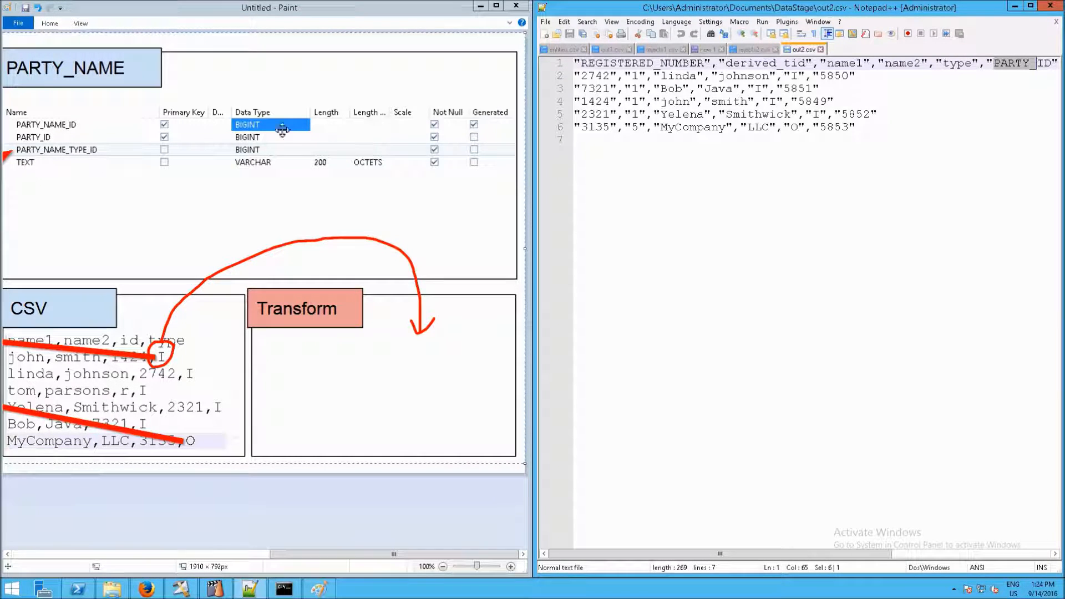
pyautogui.click(904, 86)
pyautogui.moveTo(995, 65); pyautogui.dragTo(1054, 65)
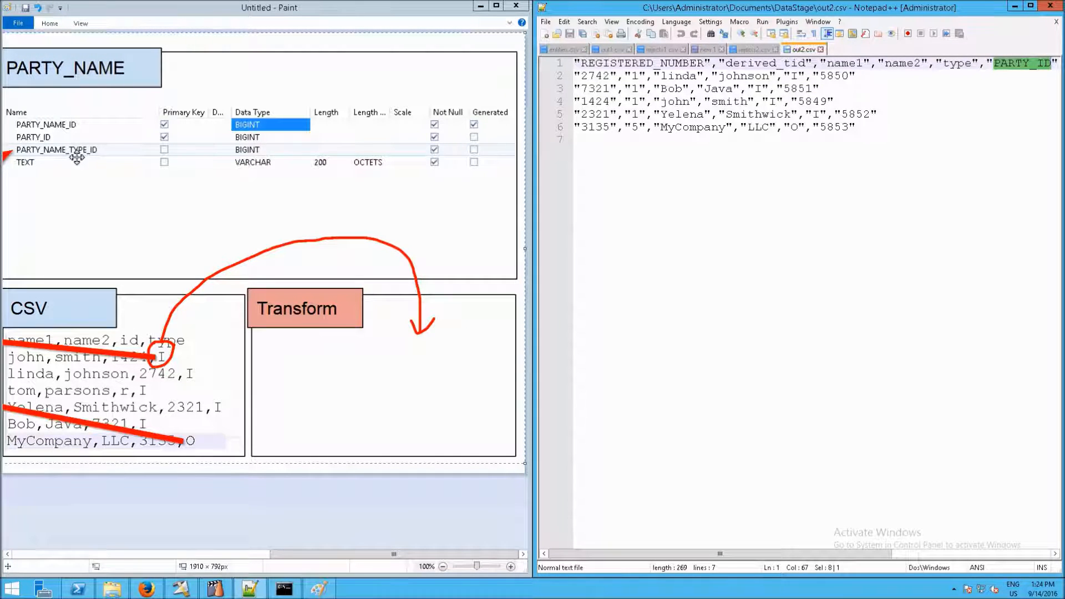
pyautogui.click(665, 75)
pyautogui.moveTo(726, 63); pyautogui.dragTo(809, 69)
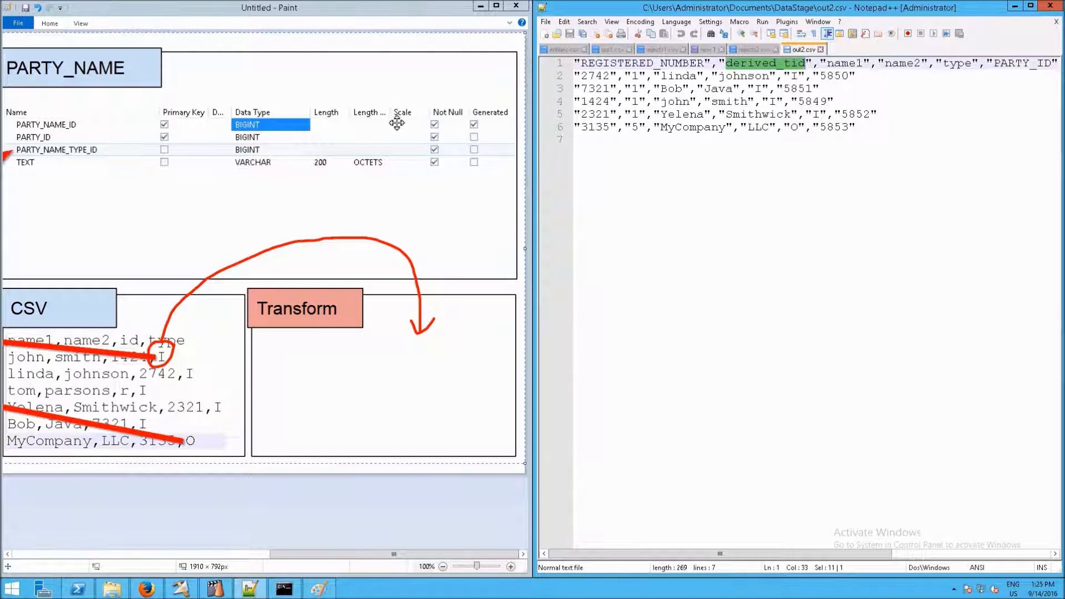
pyautogui.click(859, 89)
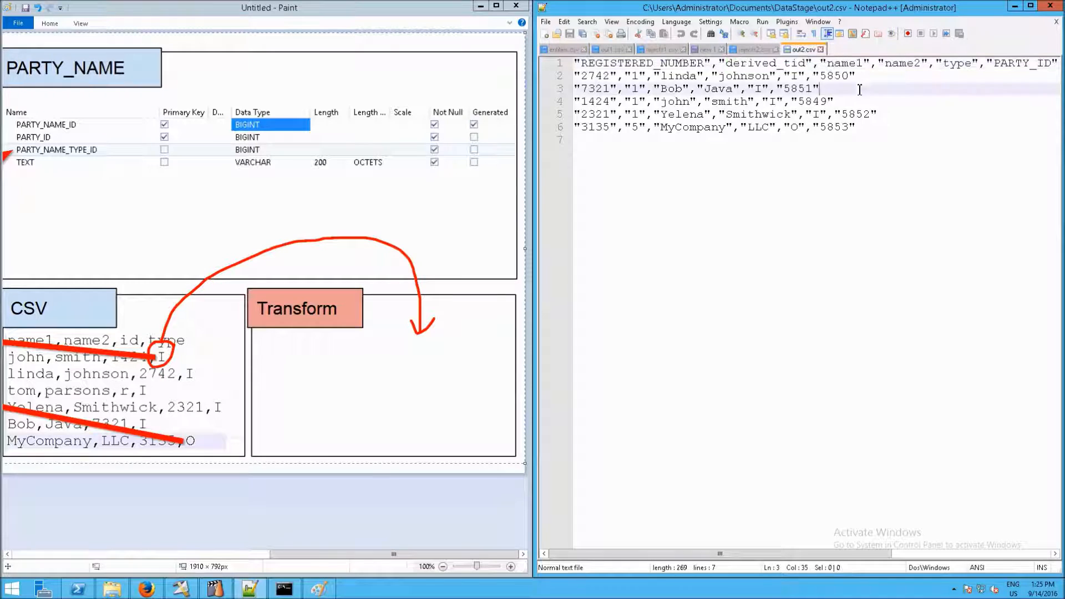
pyautogui.moveTo(823, 64); pyautogui.dragTo(931, 71)
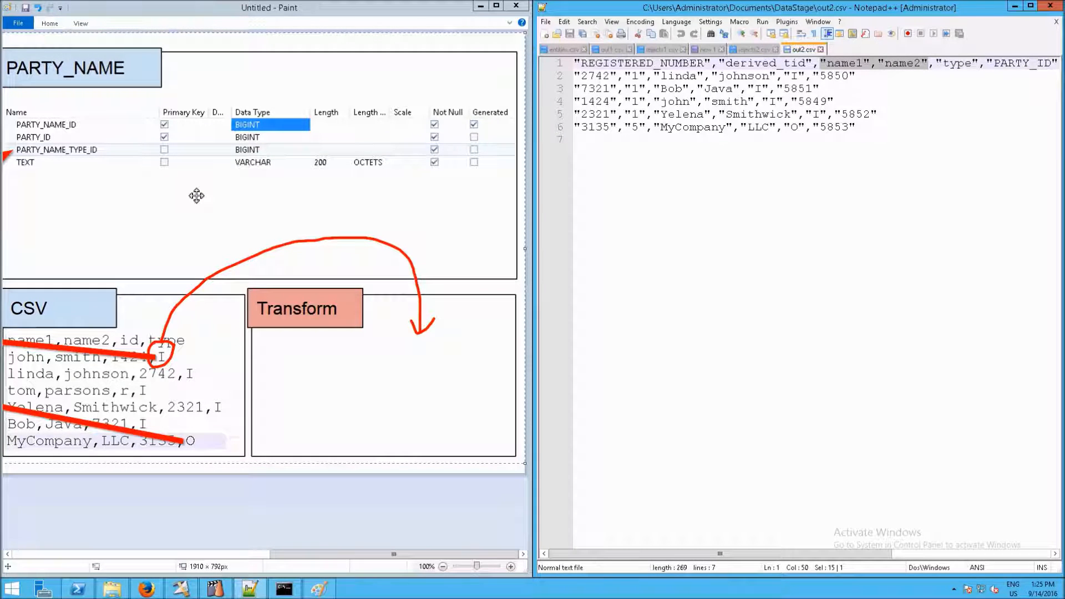
pyautogui.click(861, 114)
pyautogui.moveTo(882, 129); pyautogui.dragTo(577, 66)
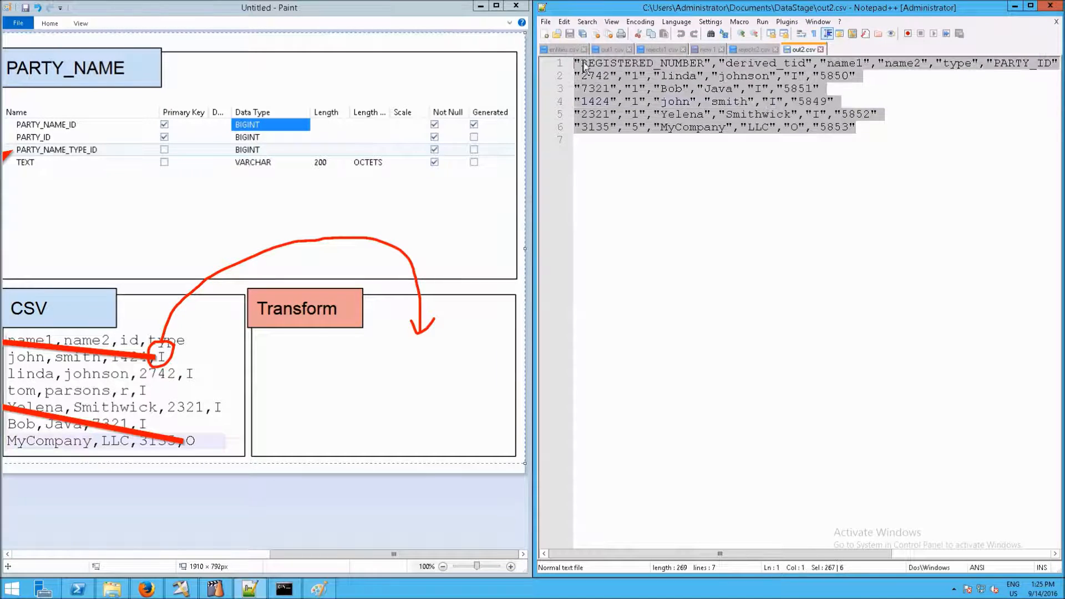
pyautogui.click(669, 80)
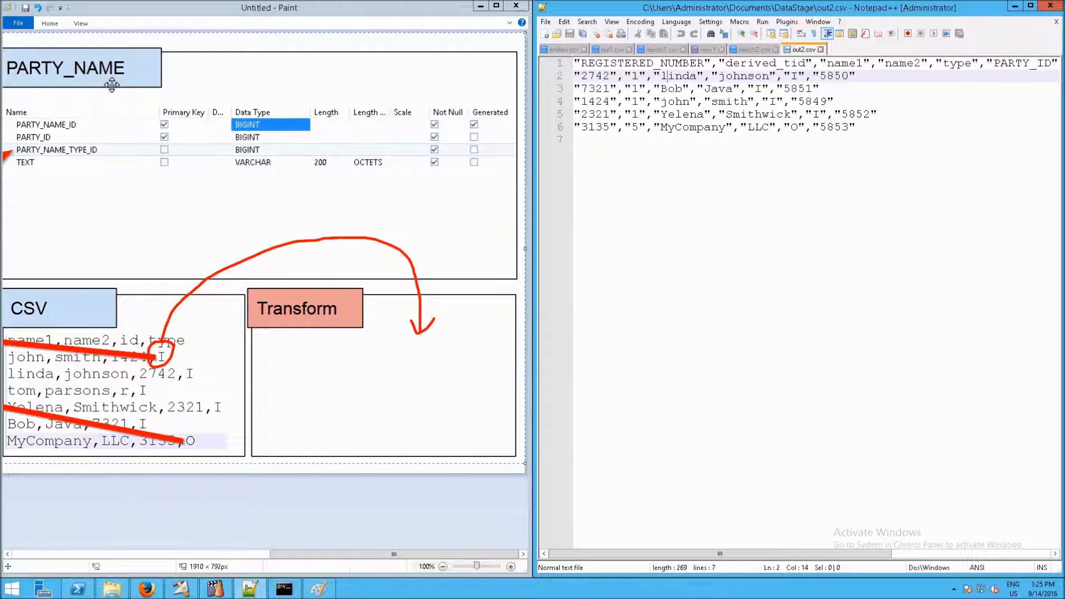
# - Place the Paint diagram beside DataStage Designer and append a non-nullable Unicode VarChar(200) column named derived_text to the transformer's out2 link
pyautogui.moveTo(197, 10); pyautogui.dragTo(1064, 80)
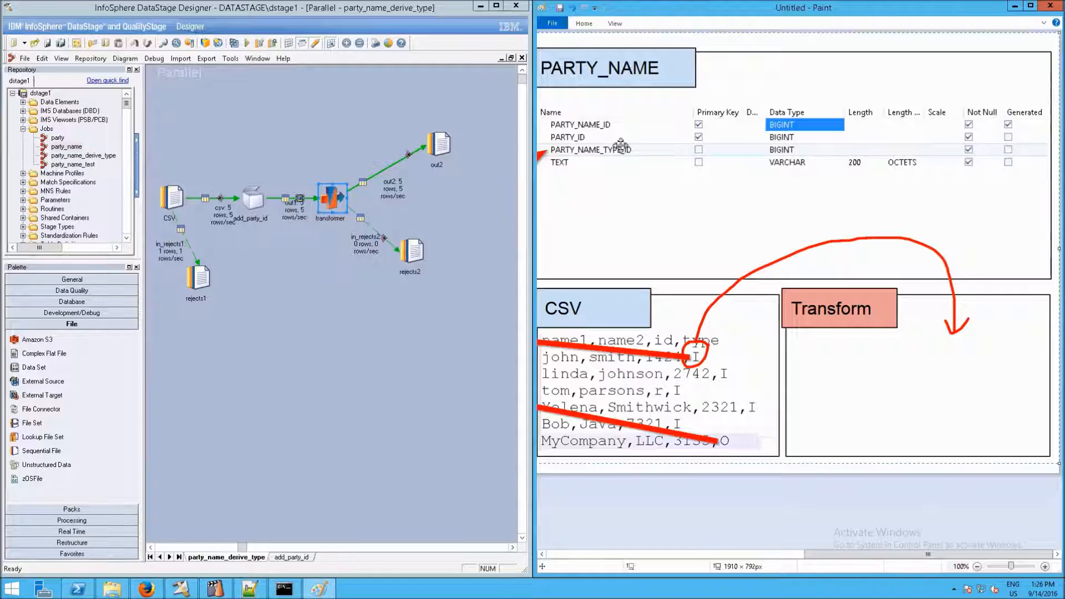
pyautogui.doubleClick(337, 204)
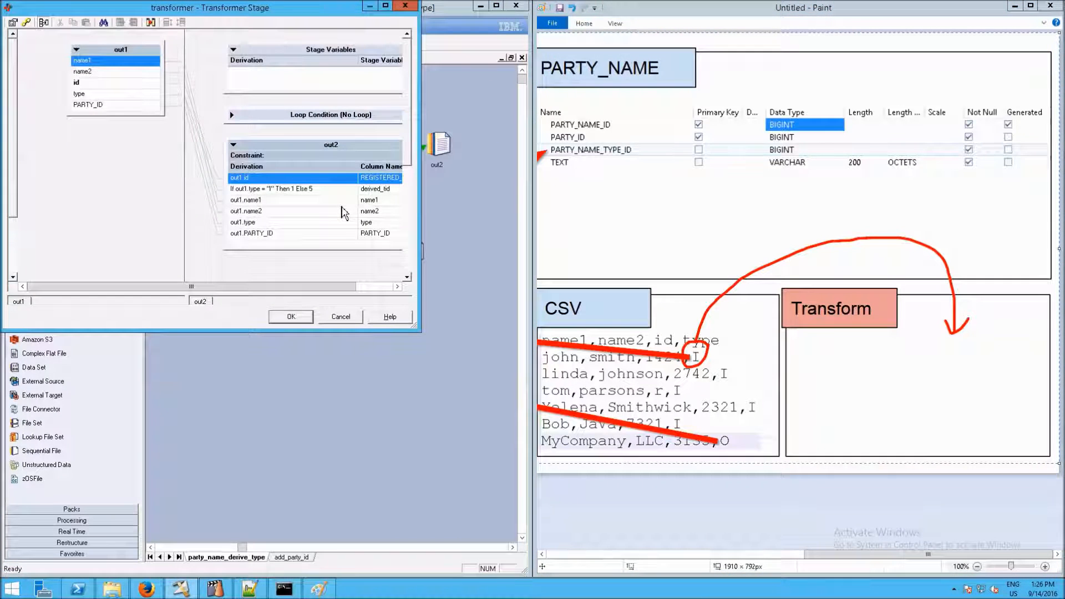
pyautogui.moveTo(333, 8); pyautogui.dragTo(2, 166)
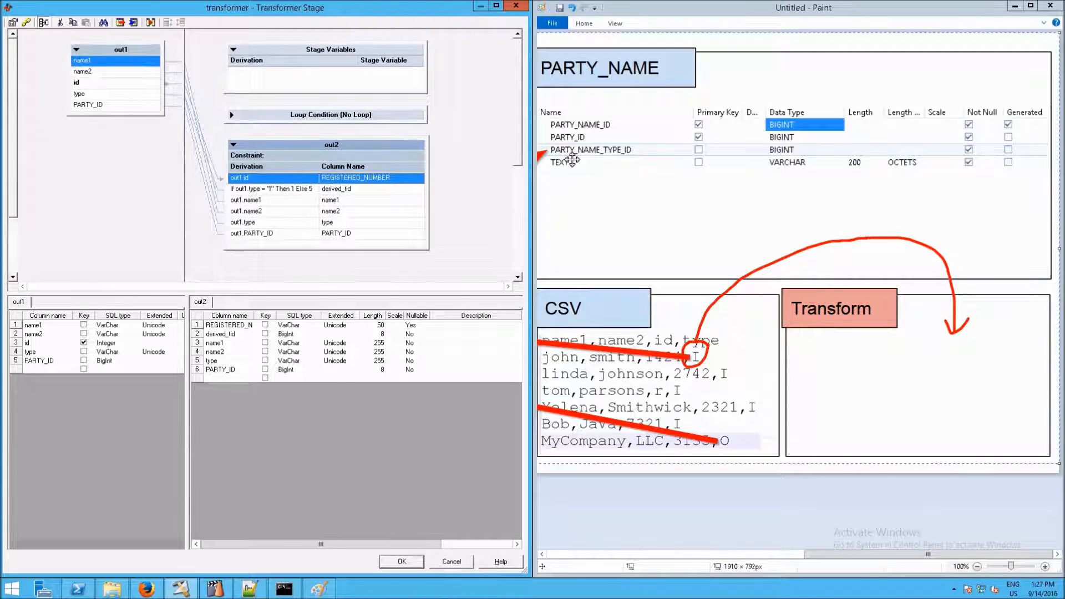
pyautogui.rightClick(288, 245)
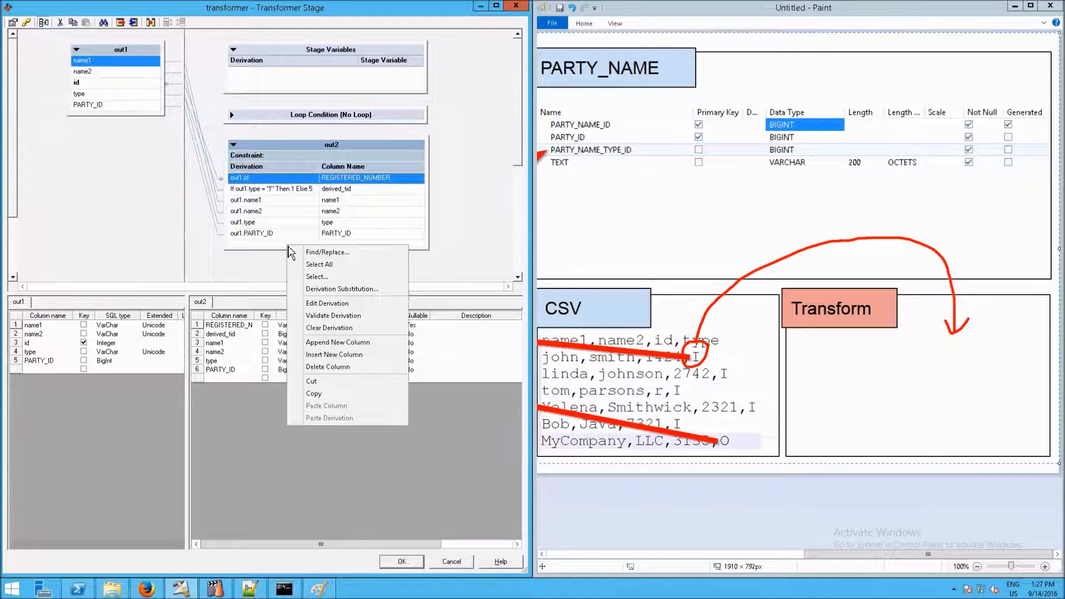
pyautogui.click(336, 343)
pyautogui.click(235, 382)
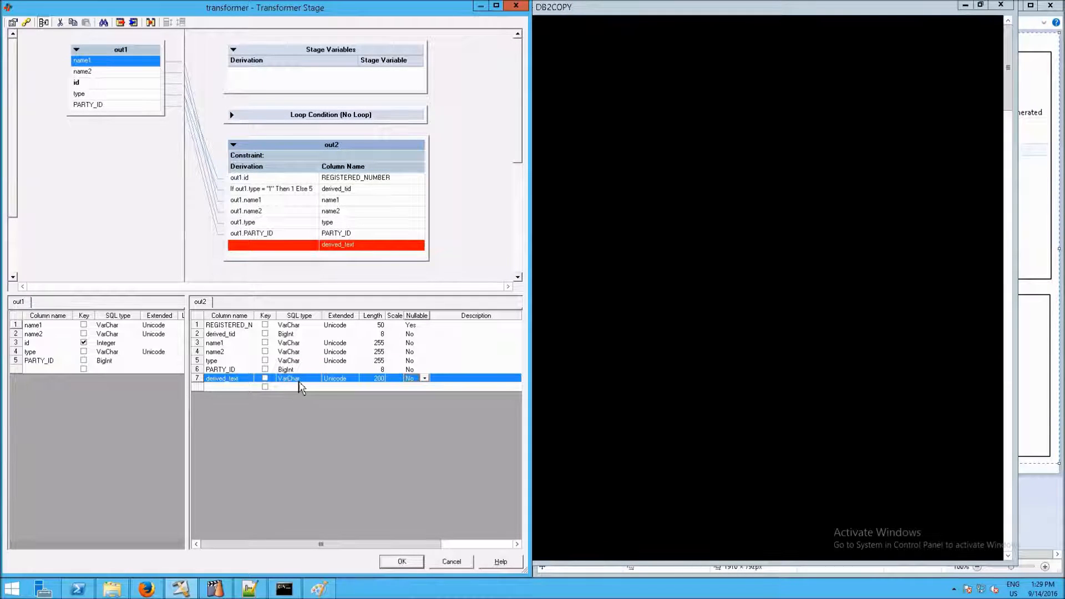
pyautogui.doubleClick(623, 7)
pyautogui.press('Return')
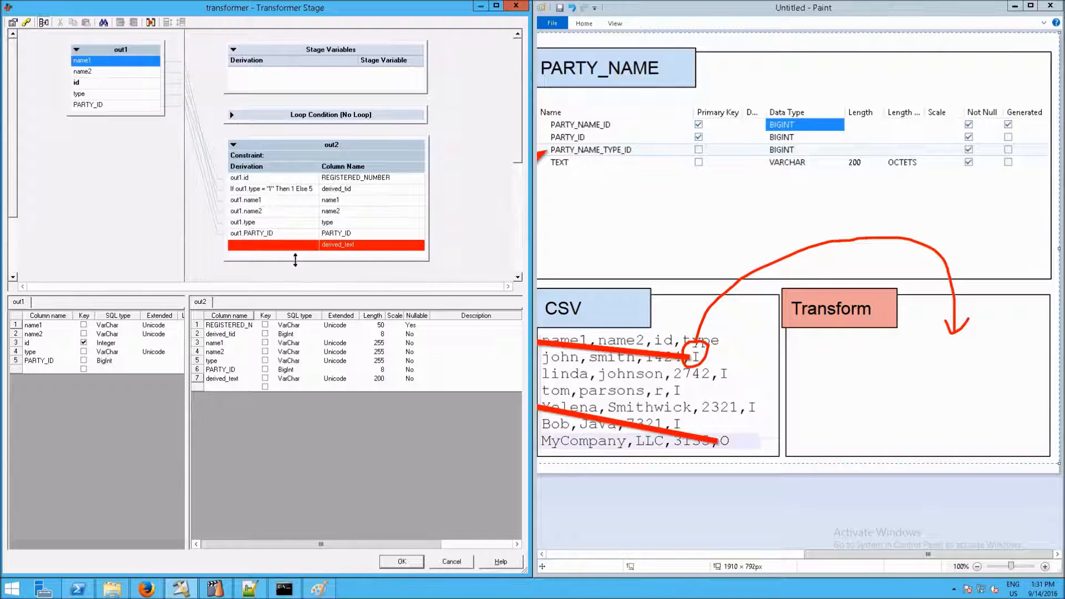
# - Set the derived_text derivation to the concatenation out1.name1 : out1.name2, using the input columns of out1
pyautogui.doubleClick(271, 244)
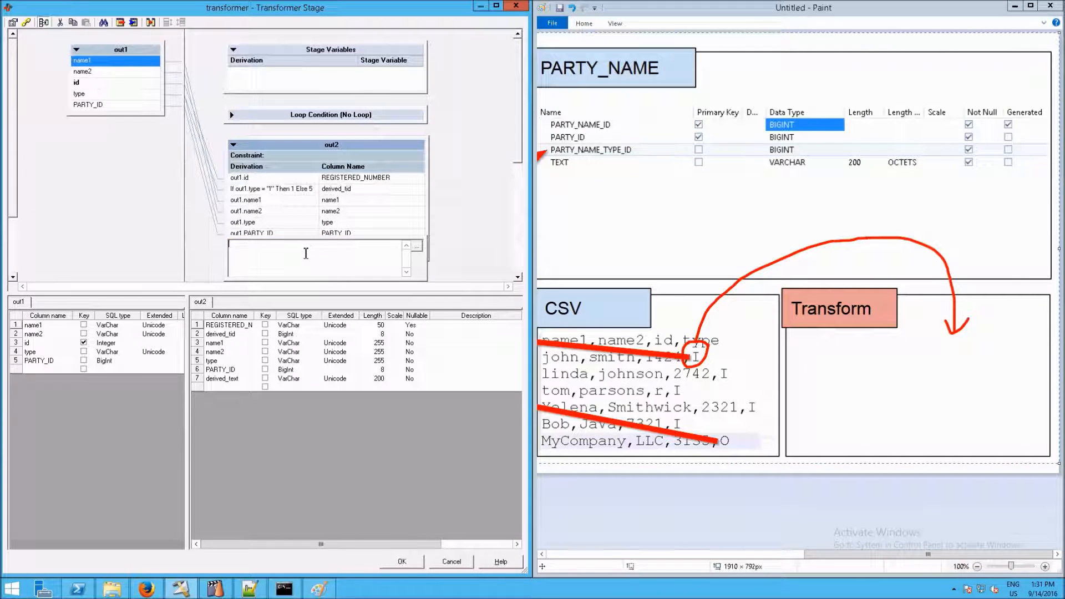
pyautogui.click(416, 245)
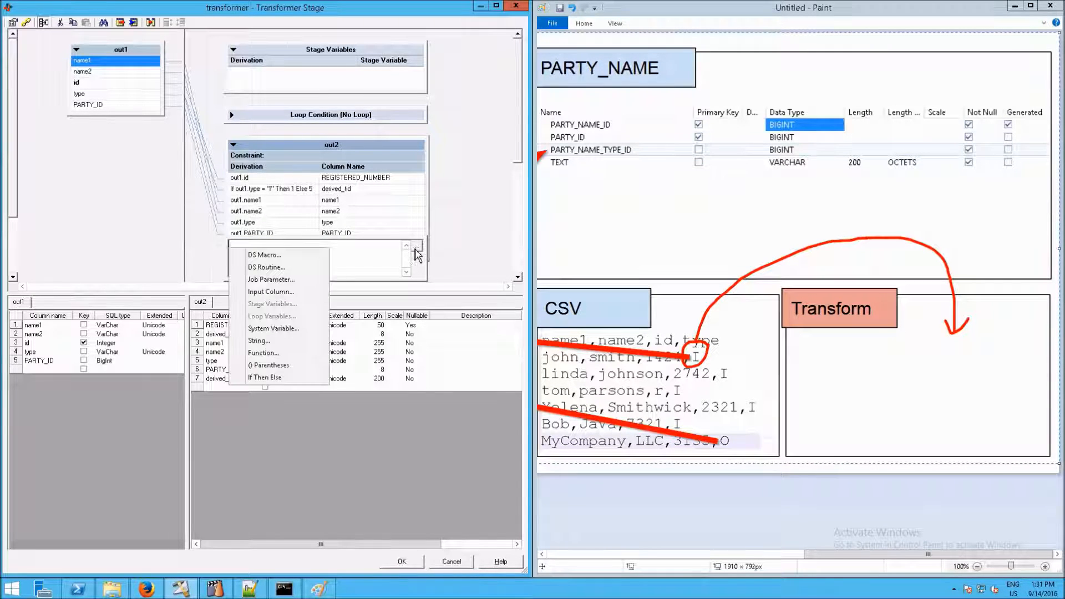
pyautogui.click(283, 285)
pyautogui.doubleClick(267, 275)
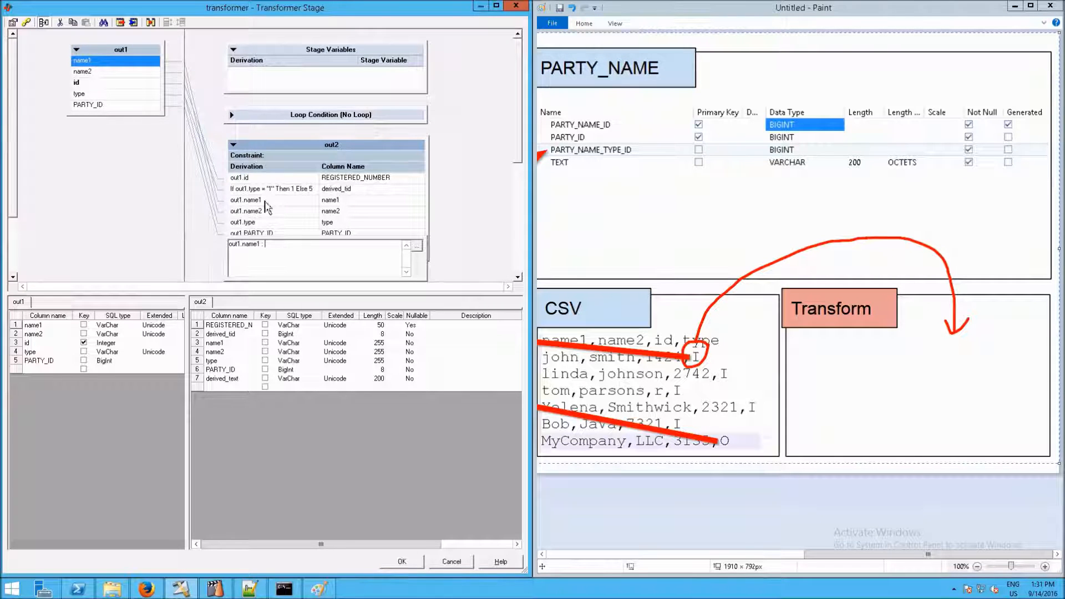
pyautogui.click(418, 247)
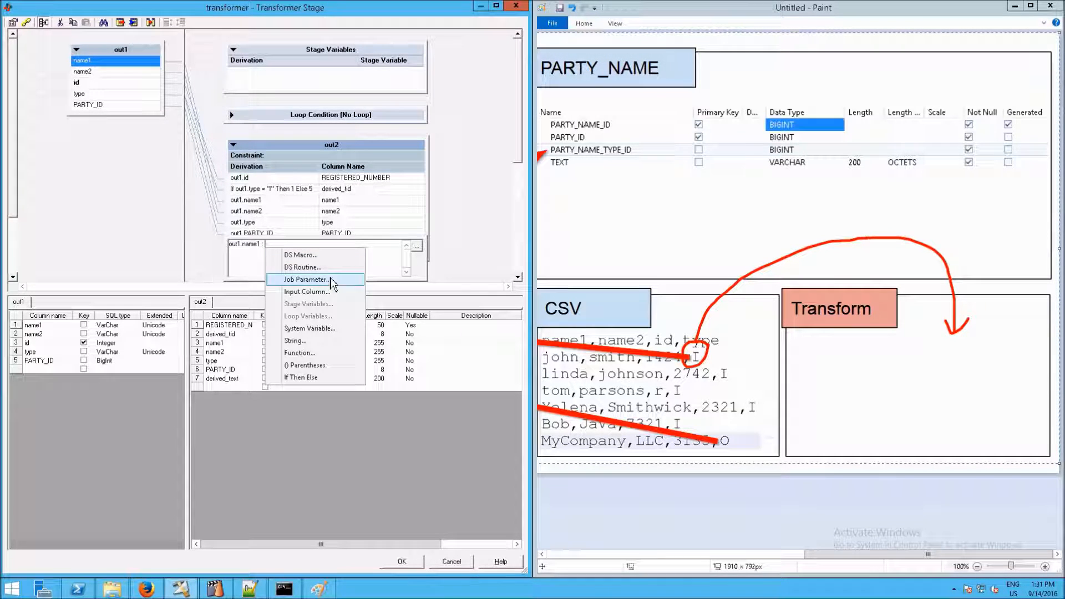
pyautogui.click(328, 298)
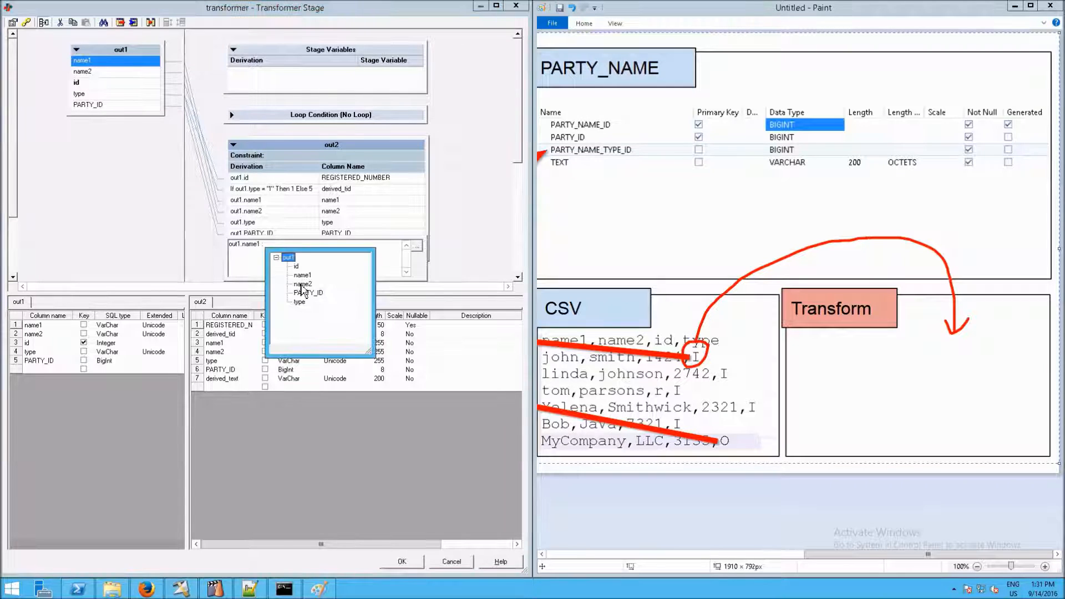
pyautogui.click(304, 288)
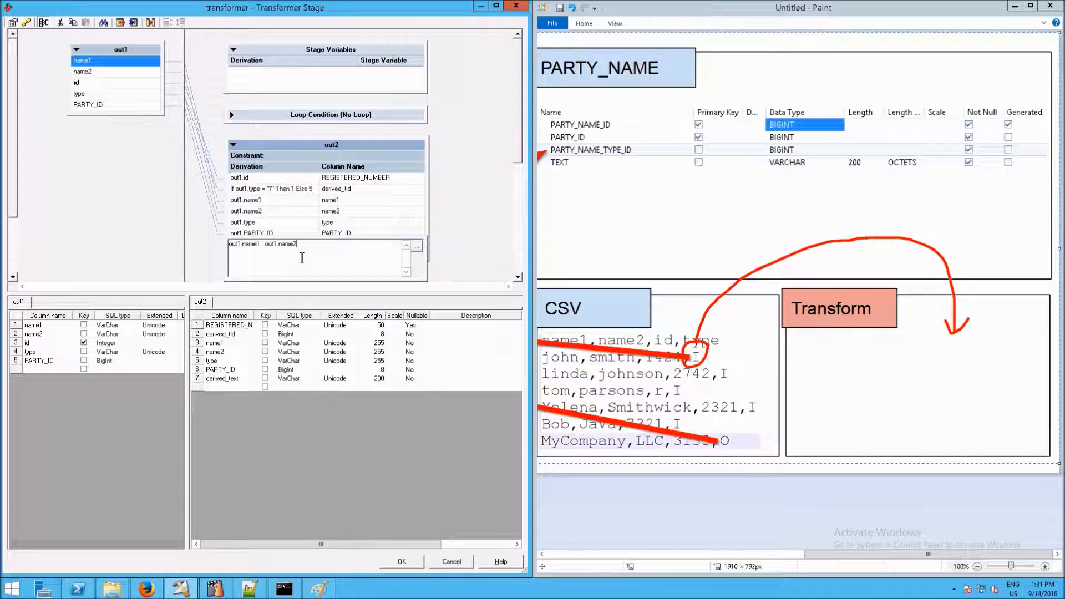
pyautogui.write('trim')
pyautogui.write('(')
pyautogui.press('End')
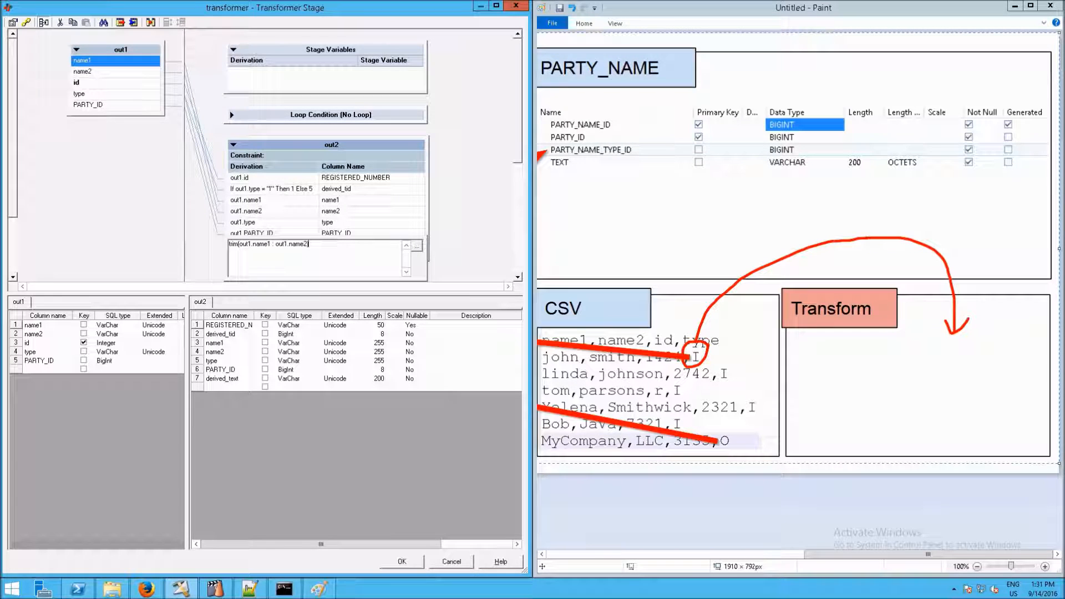
pyautogui.press('Home')
pyautogui.press('Delete')
pyautogui.press('Delete')
pyautogui.press('Delete')
pyautogui.press('Delete')
pyautogui.press('Delete')
pyautogui.press('Delete')
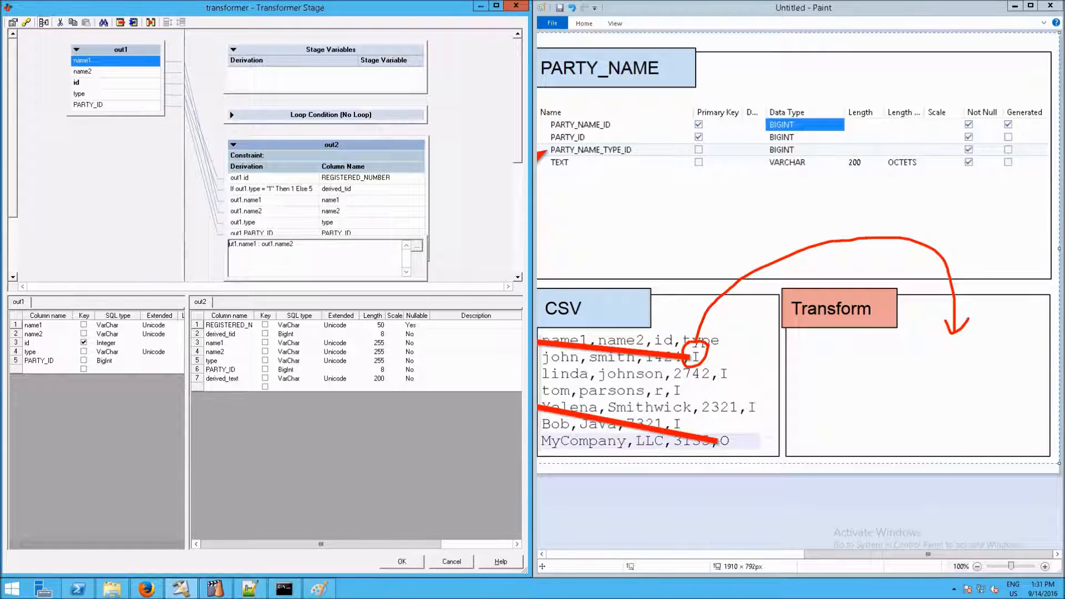
pyautogui.write('o')
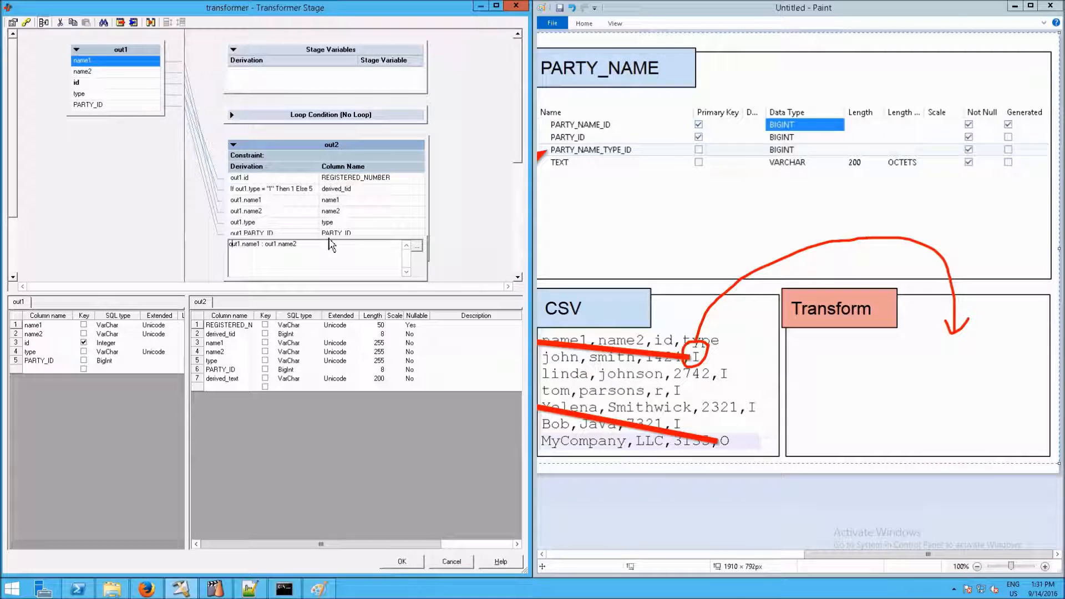
# - Insert the Trim string function at the start of the derived_text derivation
pyautogui.click(417, 246)
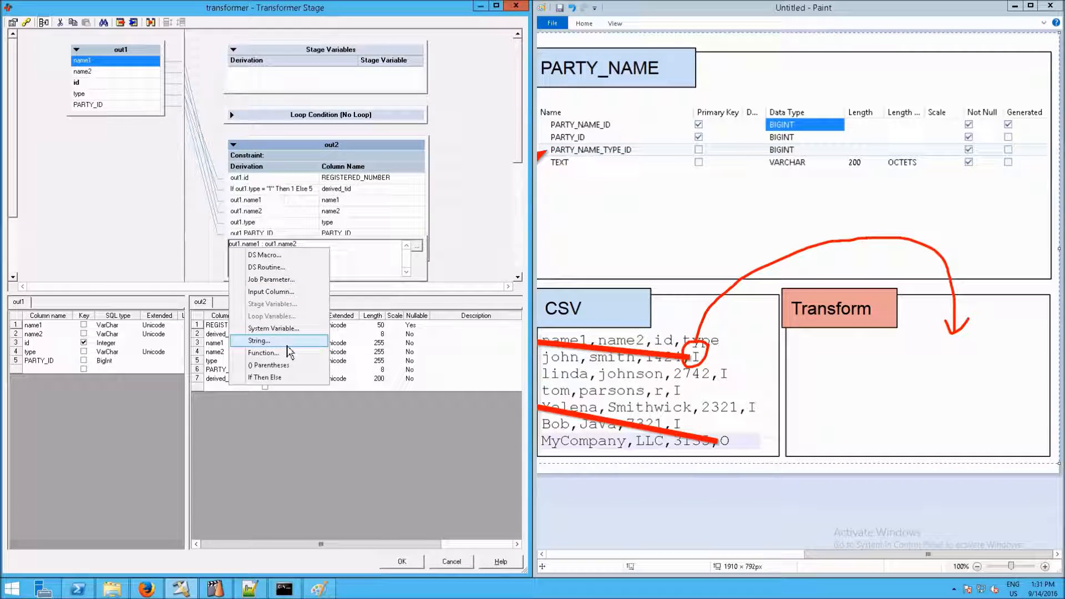
pyautogui.click(295, 353)
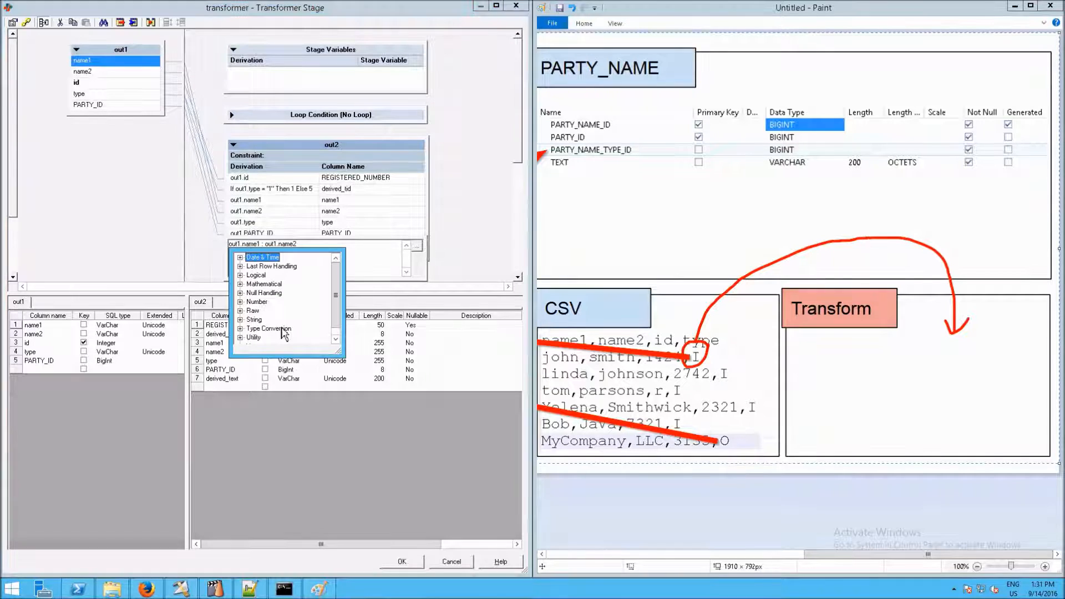
pyautogui.press('Down')
pyautogui.press('Down')
pyautogui.press('Down')
pyautogui.press('Down')
pyautogui.press('Down')
pyautogui.press('Down')
pyautogui.press('Down')
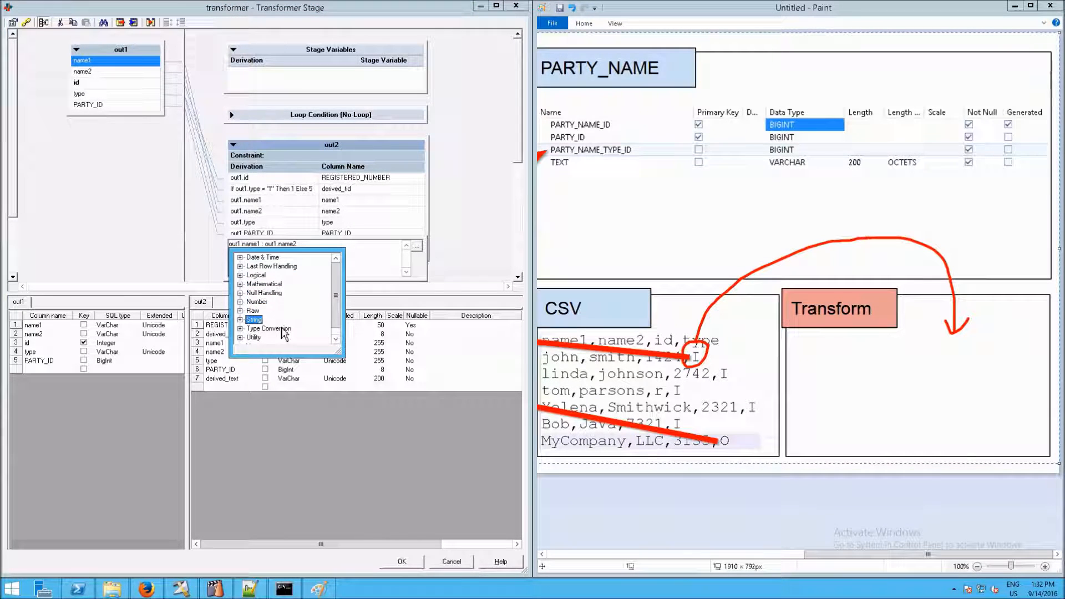
pyautogui.press('Right')
pyautogui.press('Down')
pyautogui.press('Down')
pyautogui.press('Down')
pyautogui.press('Down')
pyautogui.press('Down')
pyautogui.press('Down')
pyautogui.press('Down')
pyautogui.press('Down')
pyautogui.scroll(-3, 281, 327)
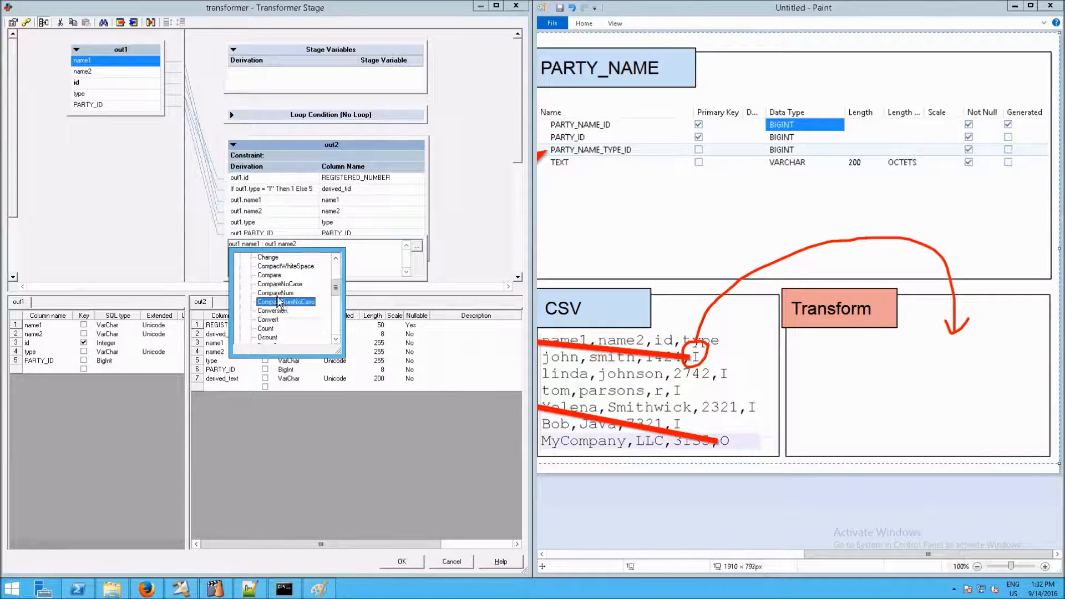
pyautogui.scroll(-1, 280, 307)
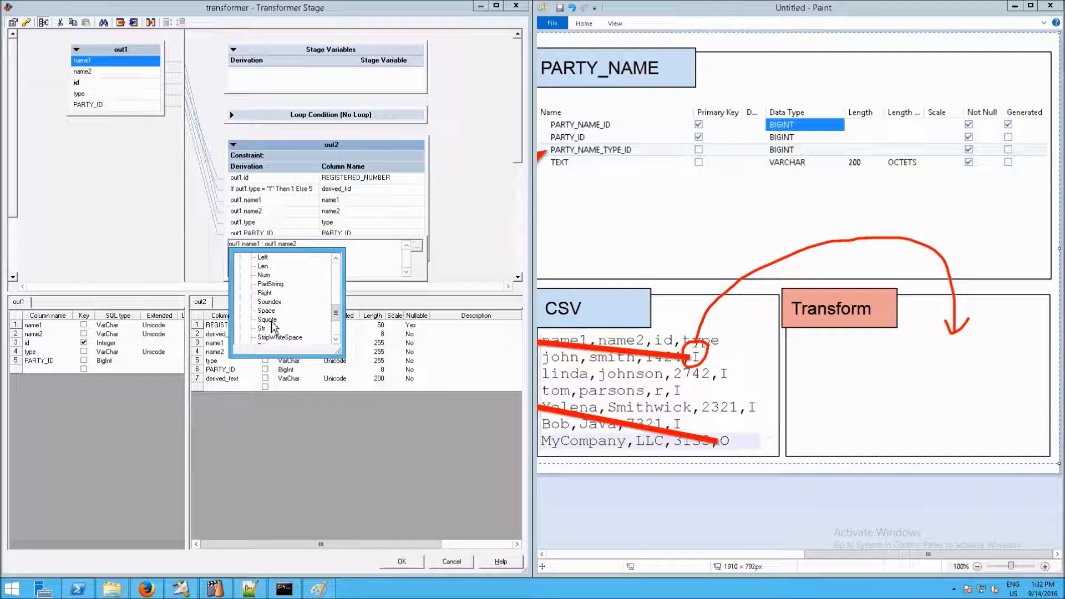
pyautogui.scroll(-4, 272, 322)
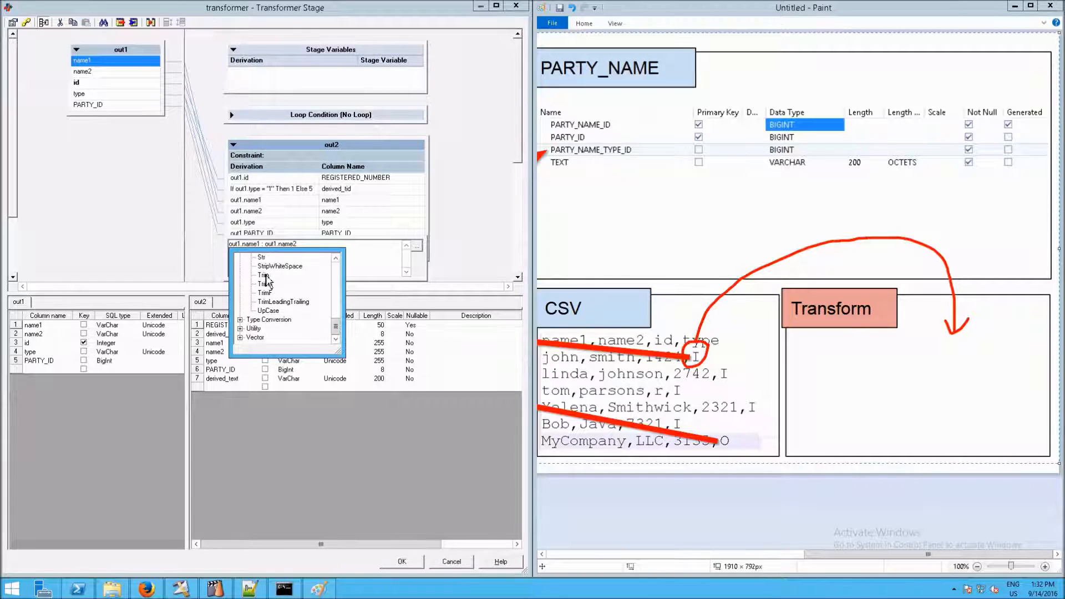
pyautogui.click(265, 275)
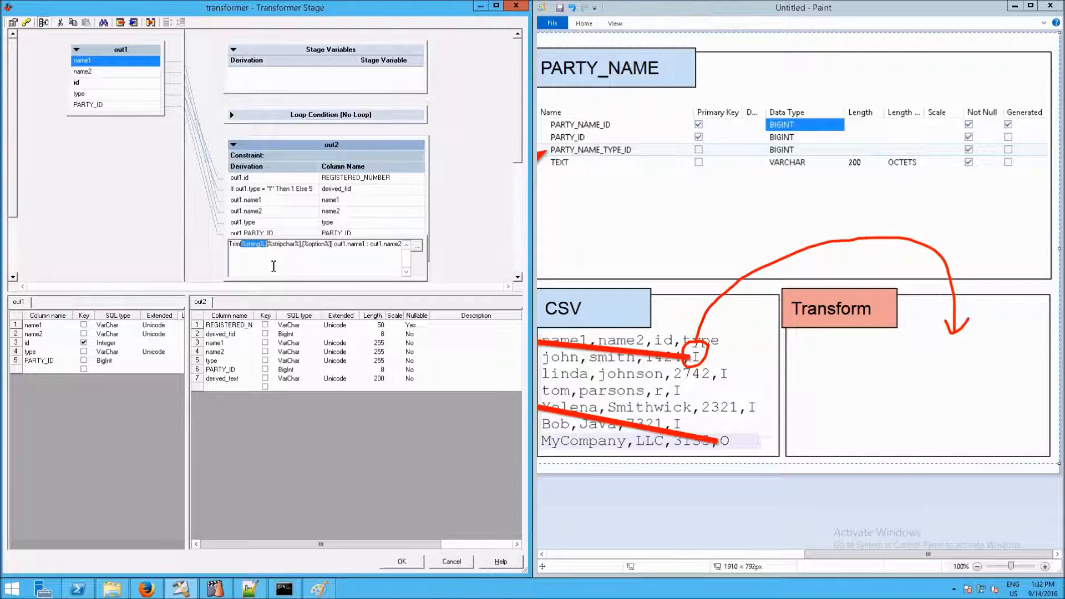
# - Replace Trim's placeholder arguments with the existing concatenation so the derived_text derivation reads Trim(out1.name1 : out1.name2)
pyautogui.hotkey('shift', 'ctrl', 'Right')
pyautogui.hotkey('shift', 'ctrl', 'Right')
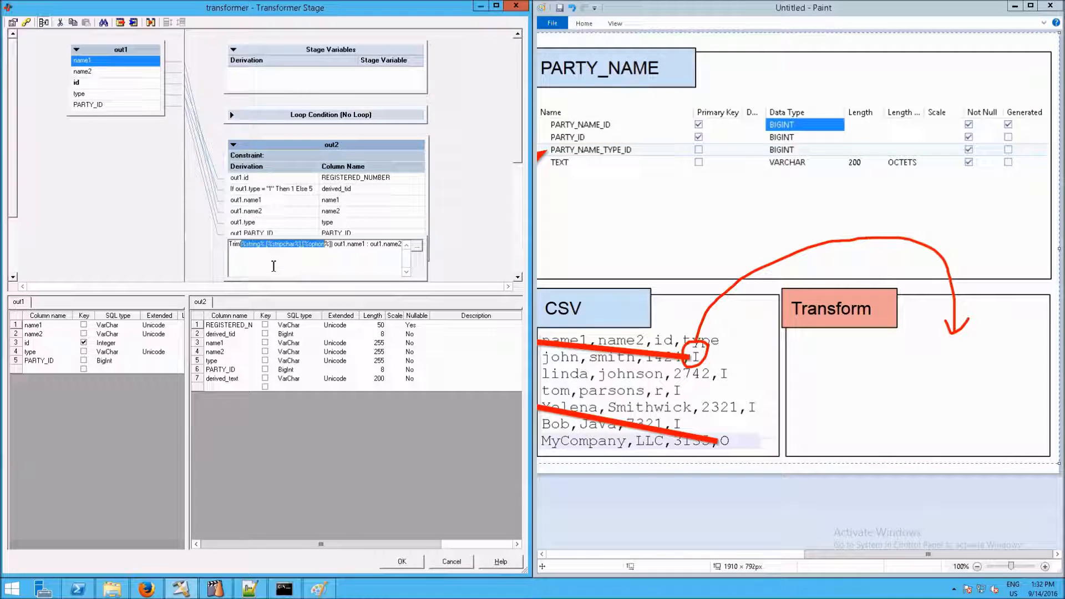
pyautogui.press('Delete')
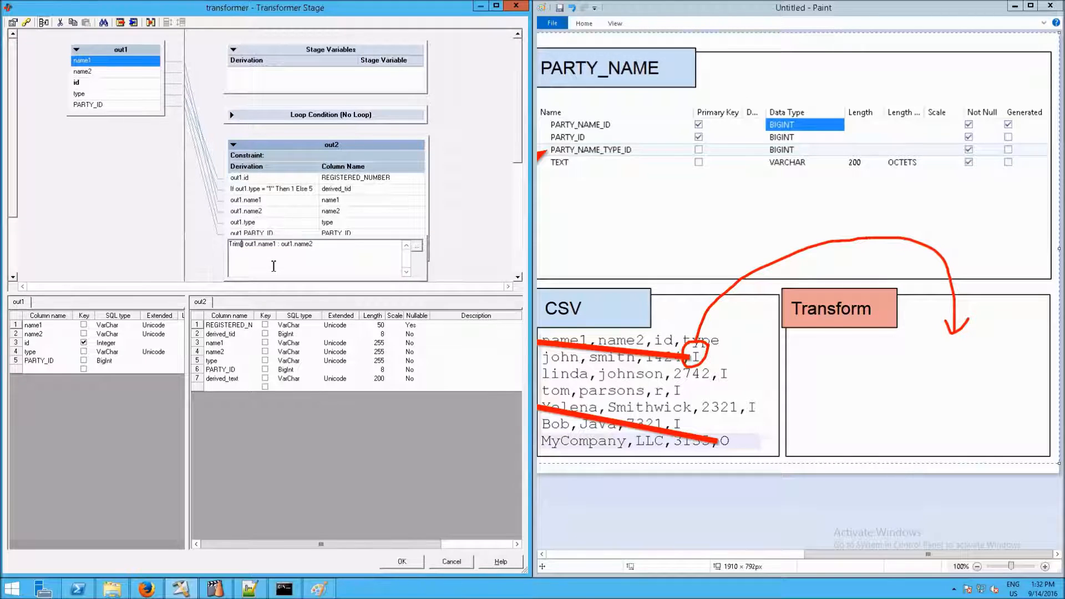
pyautogui.press('BackSpace')
pyautogui.press('Delete')
pyautogui.press('Delete')
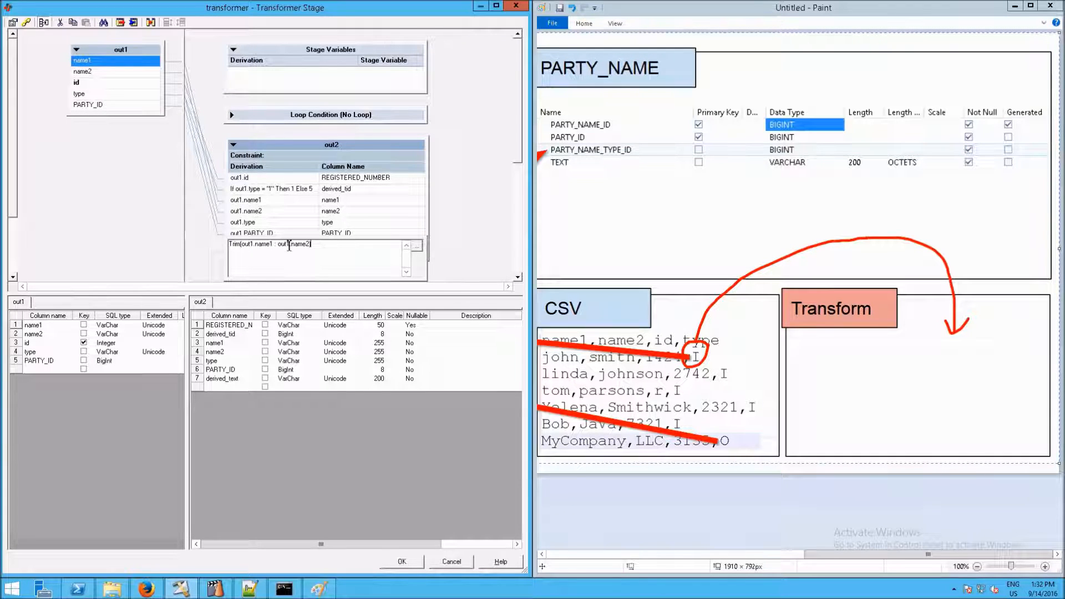
pyautogui.write(')')
pyautogui.click(420, 253)
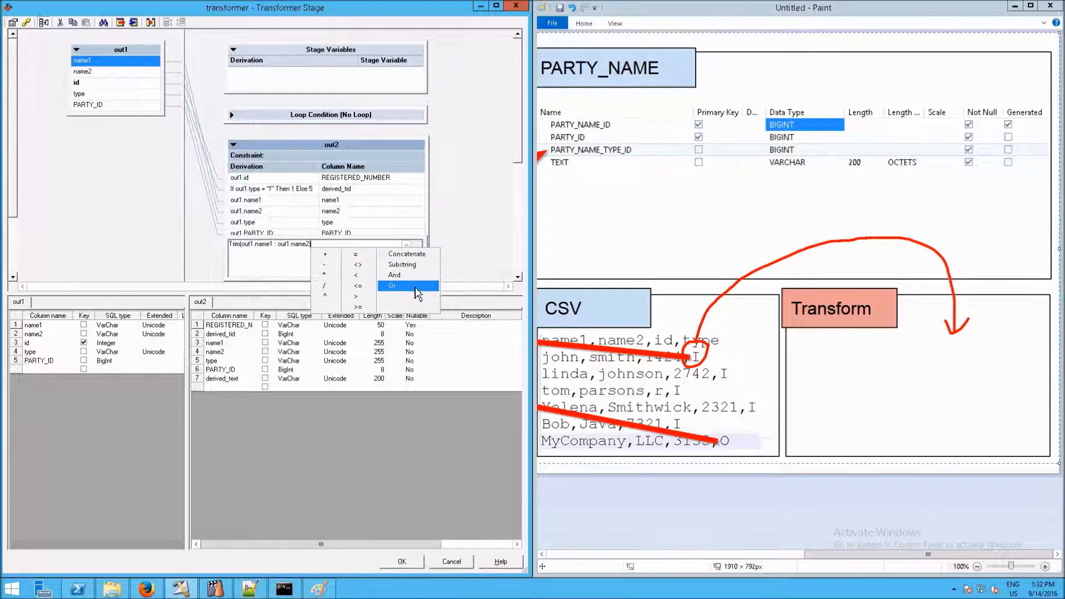
pyautogui.click(311, 245)
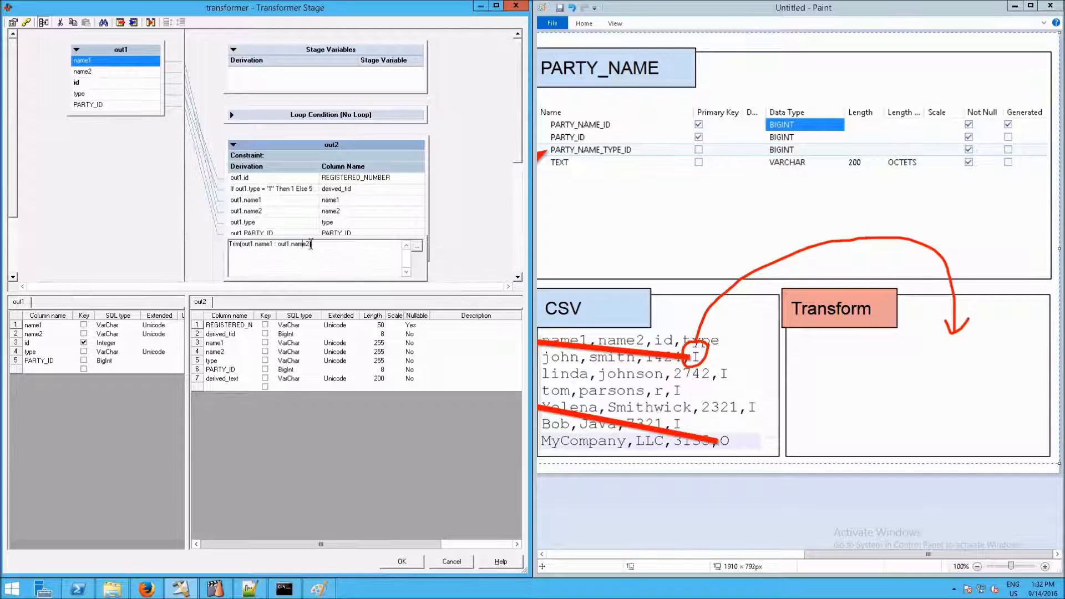
pyautogui.click(205, 261)
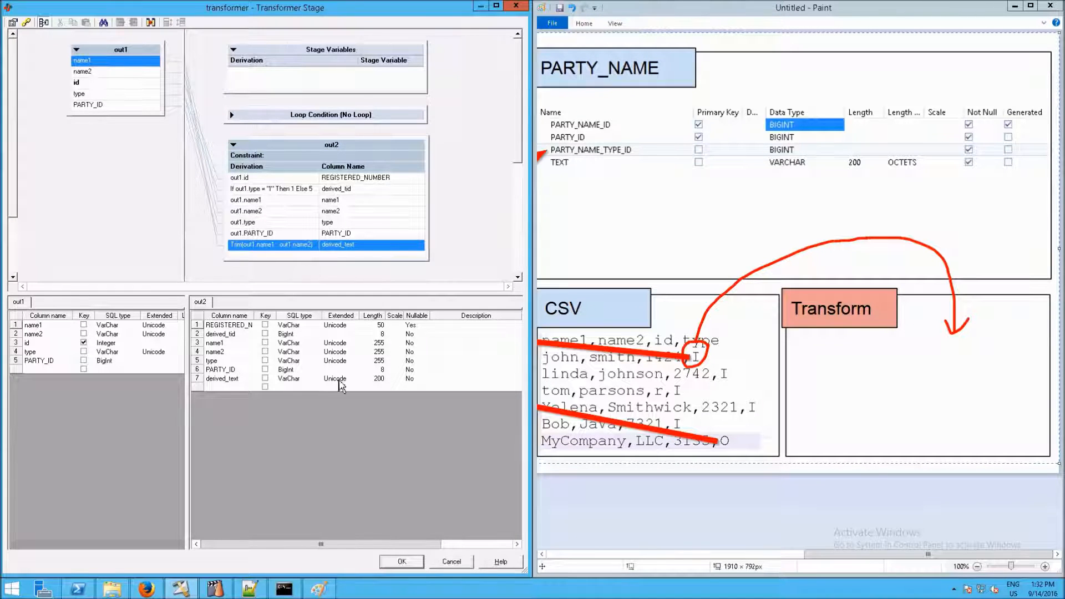
# - Accept the transformer changes, run the party_name_derive_type job, and inspect the derived text values in out2.csv in Notepad++
pyautogui.click(402, 561)
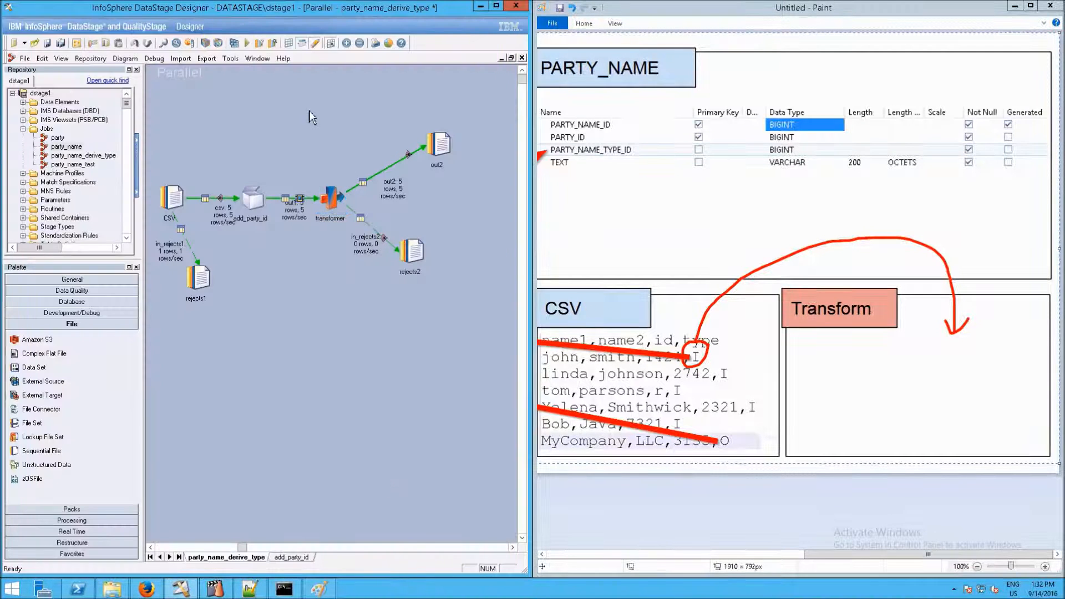
pyautogui.click(247, 43)
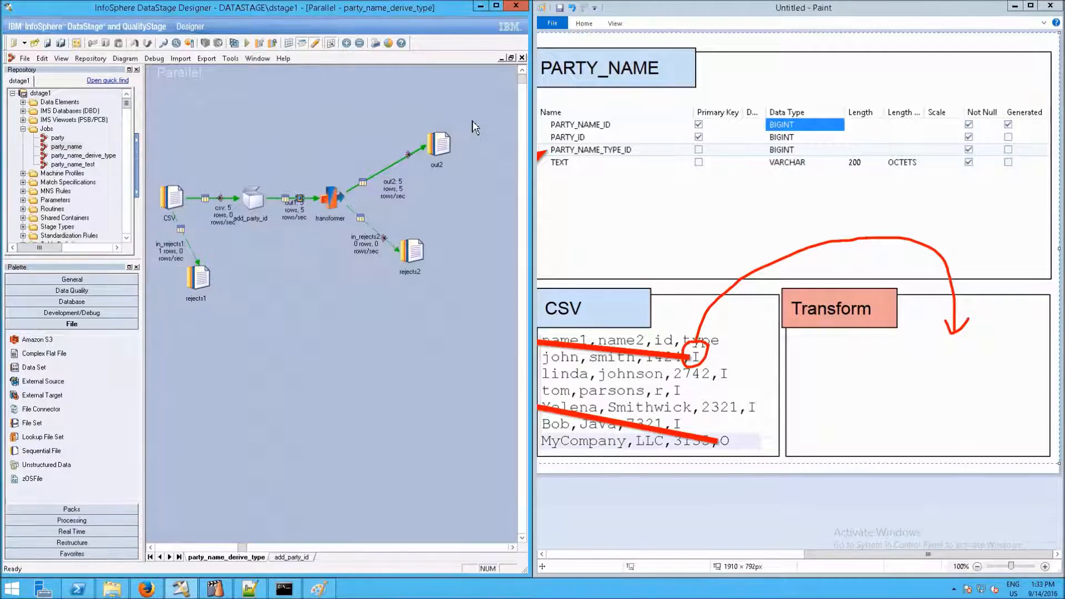
pyautogui.click(265, 589)
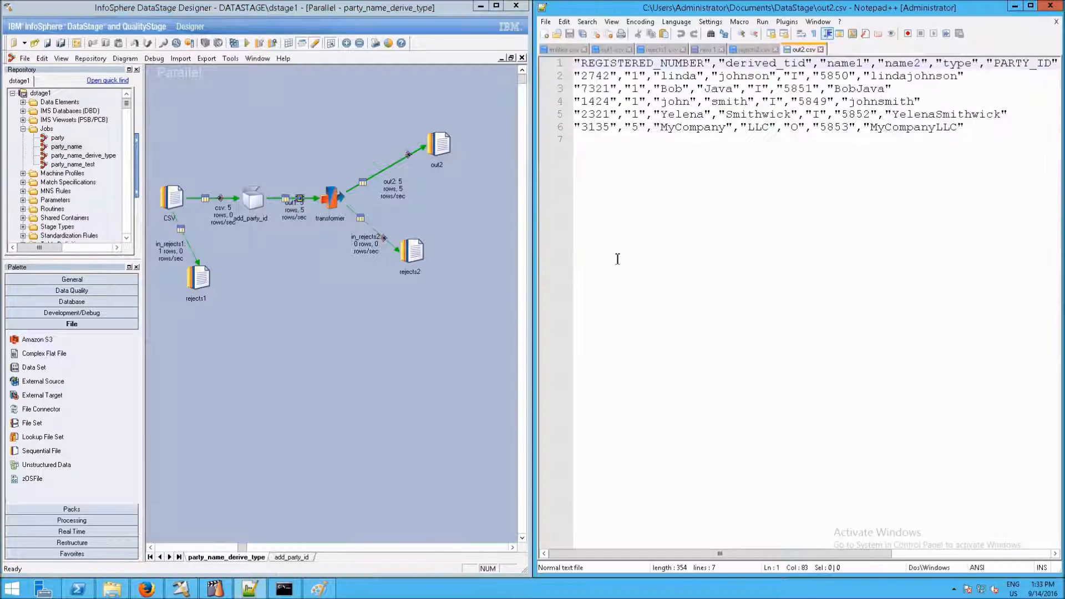
pyautogui.click(696, 143)
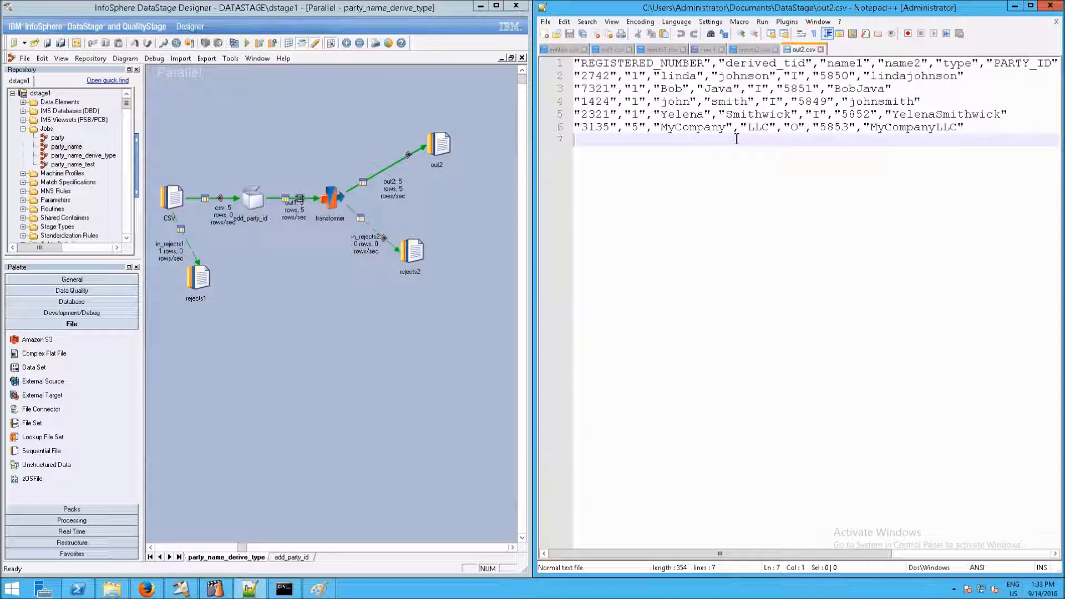
pyautogui.click(910, 77)
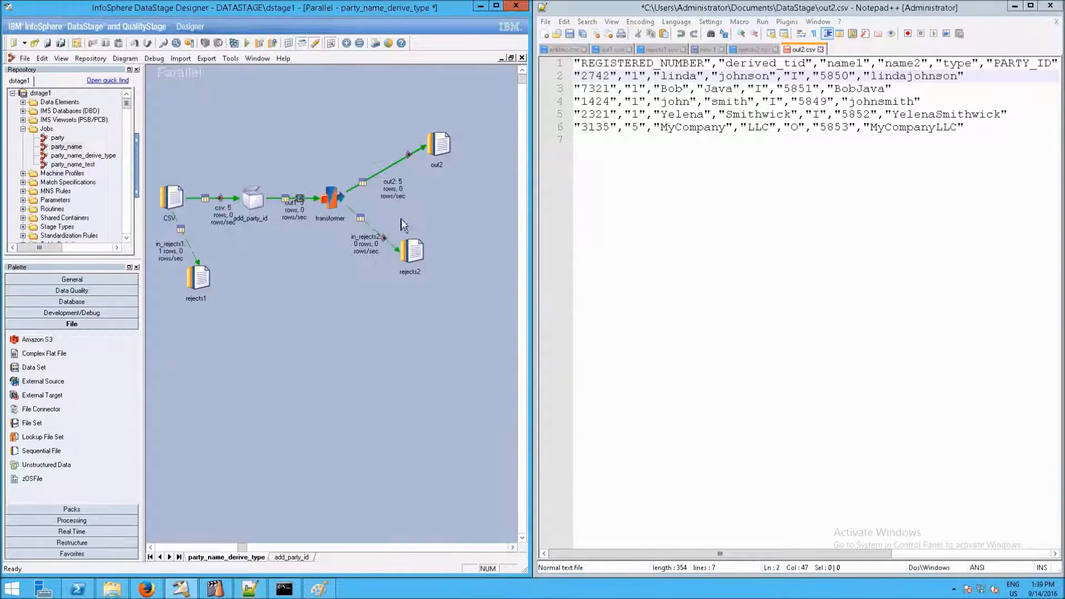
# - In DataStage Designer, add a space between the names so the transformer's derived_text derivation reads Trim(out1.name1 : " " : out1.name2), and accept it
pyautogui.doubleClick(337, 198)
pyautogui.doubleClick(297, 247)
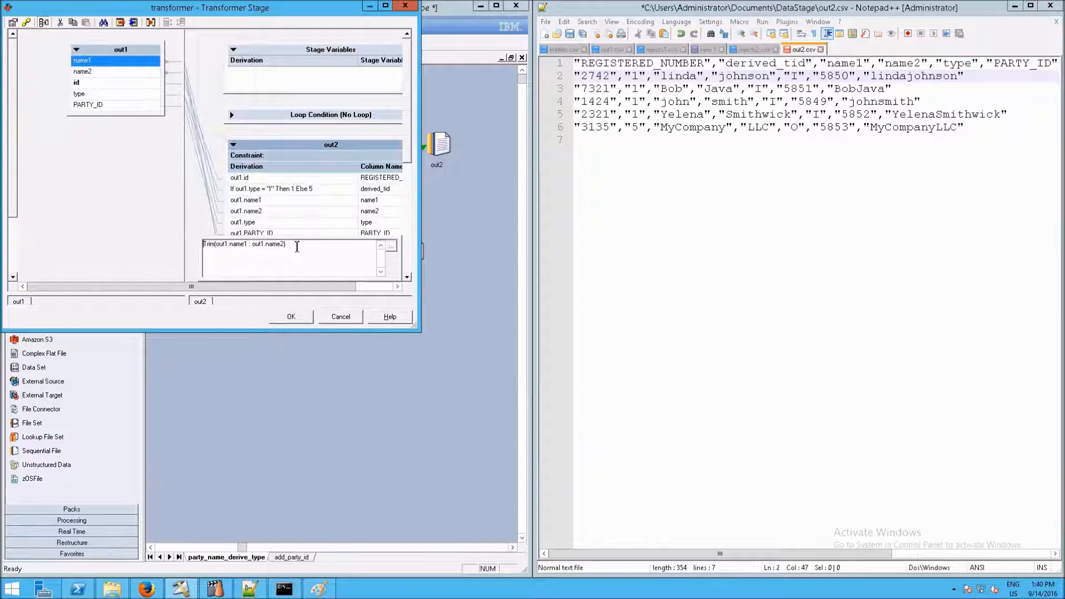
pyautogui.press('Left')
pyautogui.press('Left')
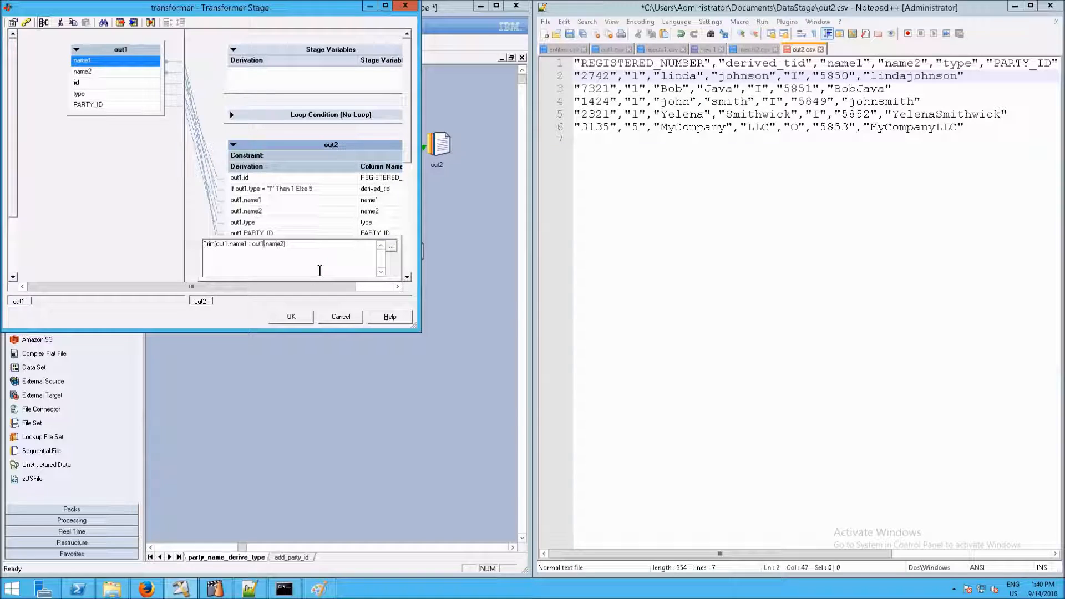
pyautogui.press('Left')
pyautogui.press('Left')
pyautogui.write('" " ')
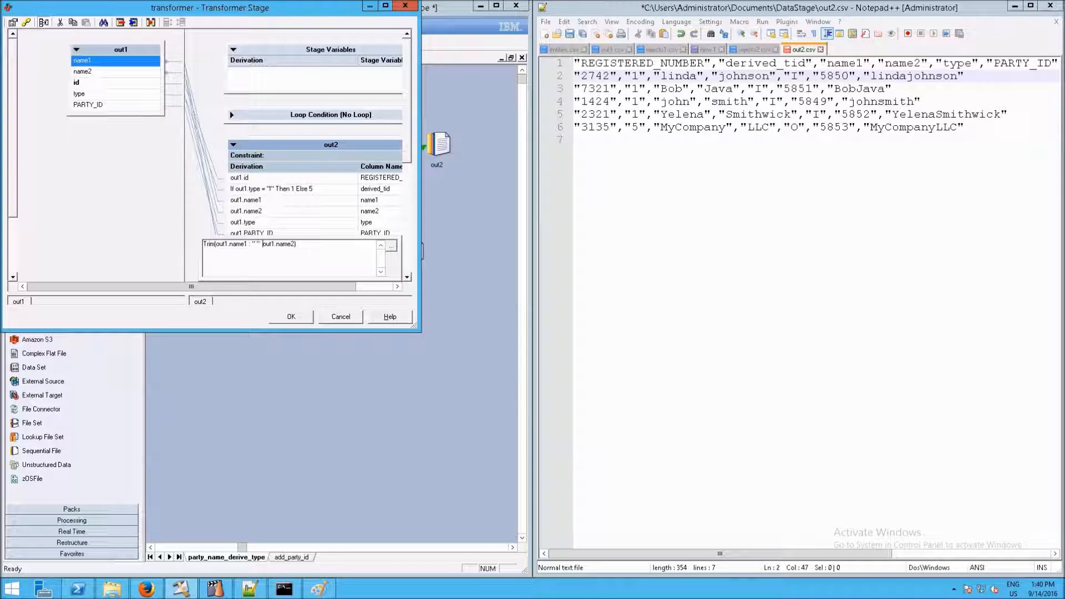
pyautogui.write(':')
pyautogui.click(160, 214)
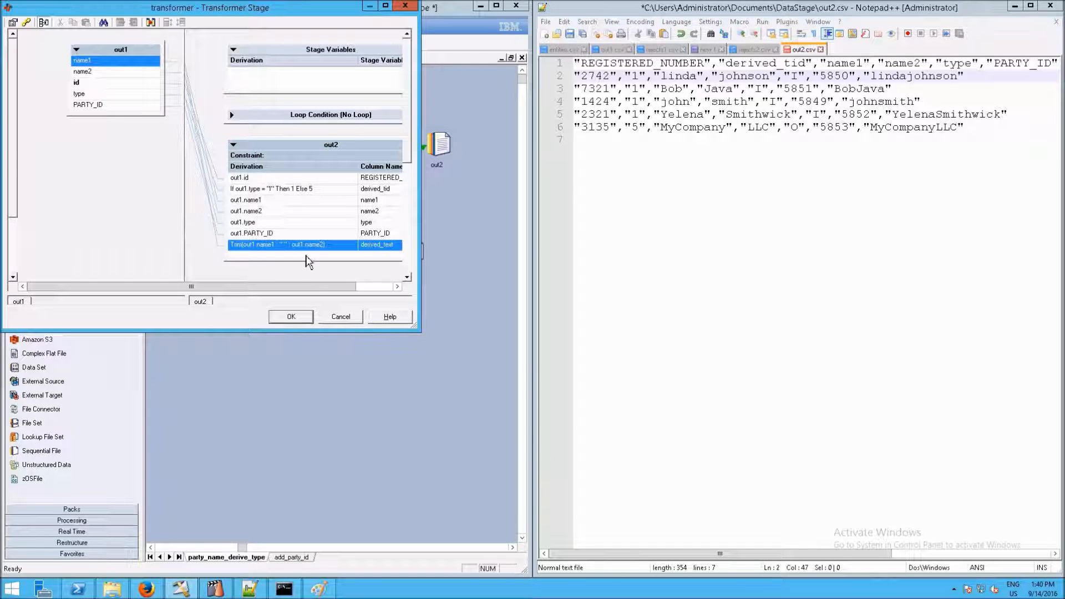
pyautogui.click(291, 317)
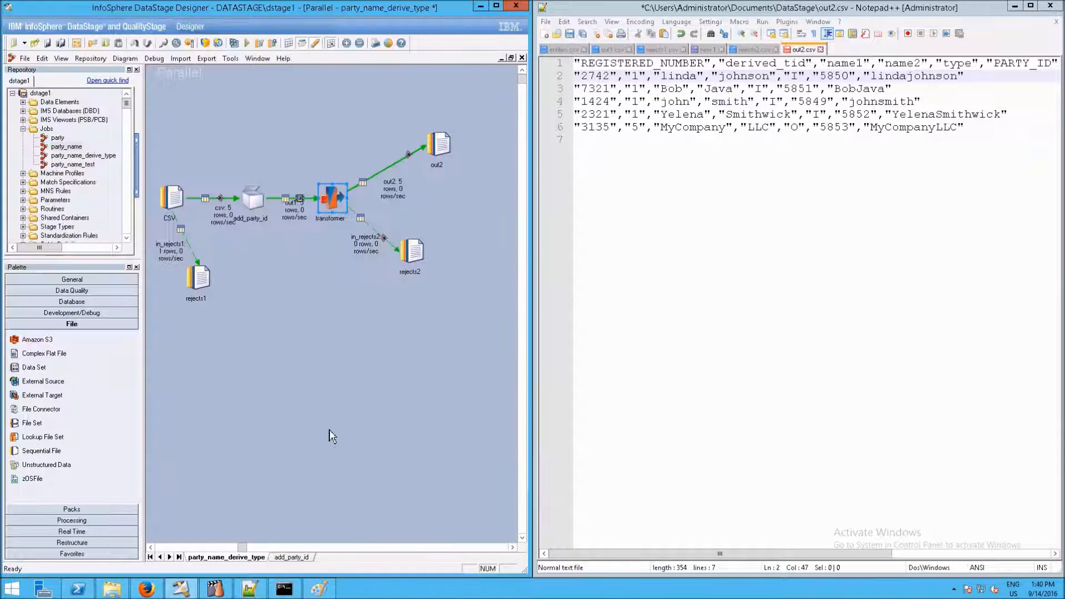
# - Using the PARTY_NAME table in Paint as reference, reorder the transformer's out2 columns to start with PARTY_ID, derived_tid and derived_text
pyautogui.click(319, 589)
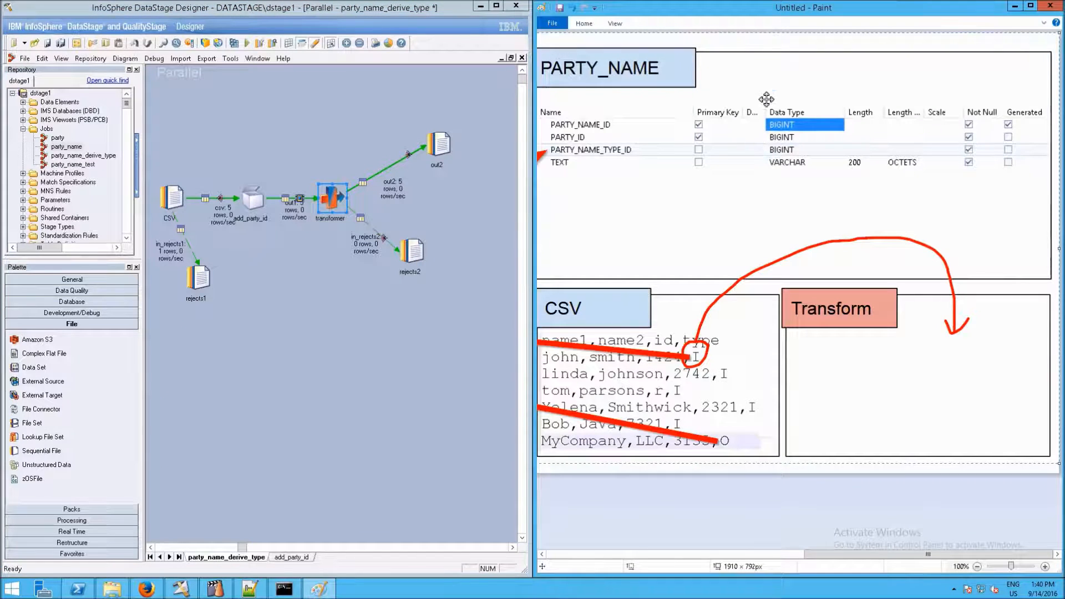
pyautogui.doubleClick(336, 197)
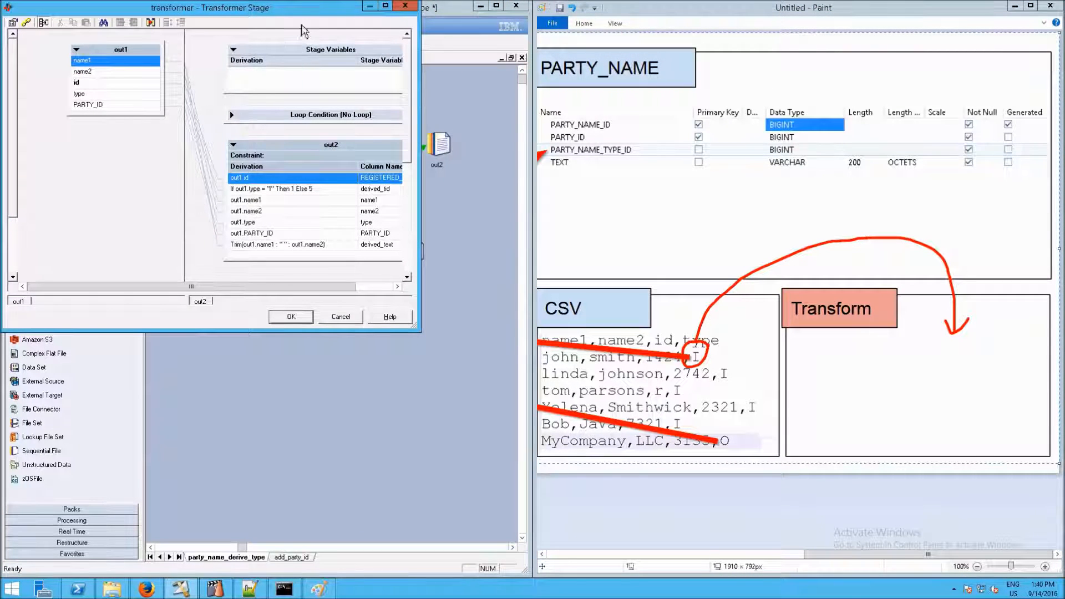
pyautogui.doubleClick(305, 7)
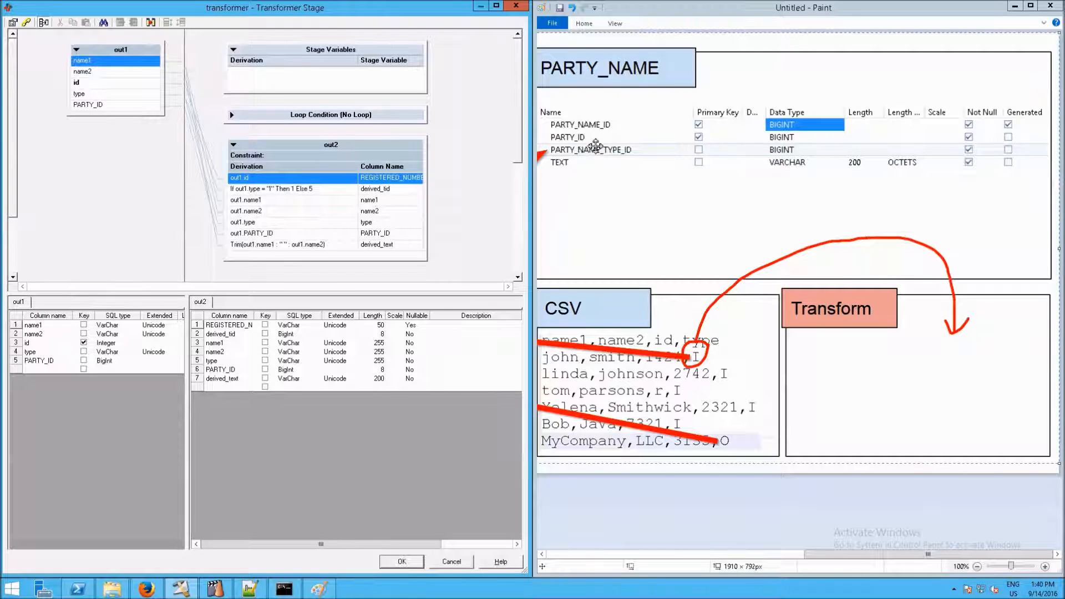
pyautogui.click(383, 233)
pyautogui.moveTo(389, 223); pyautogui.dragTo(393, 176)
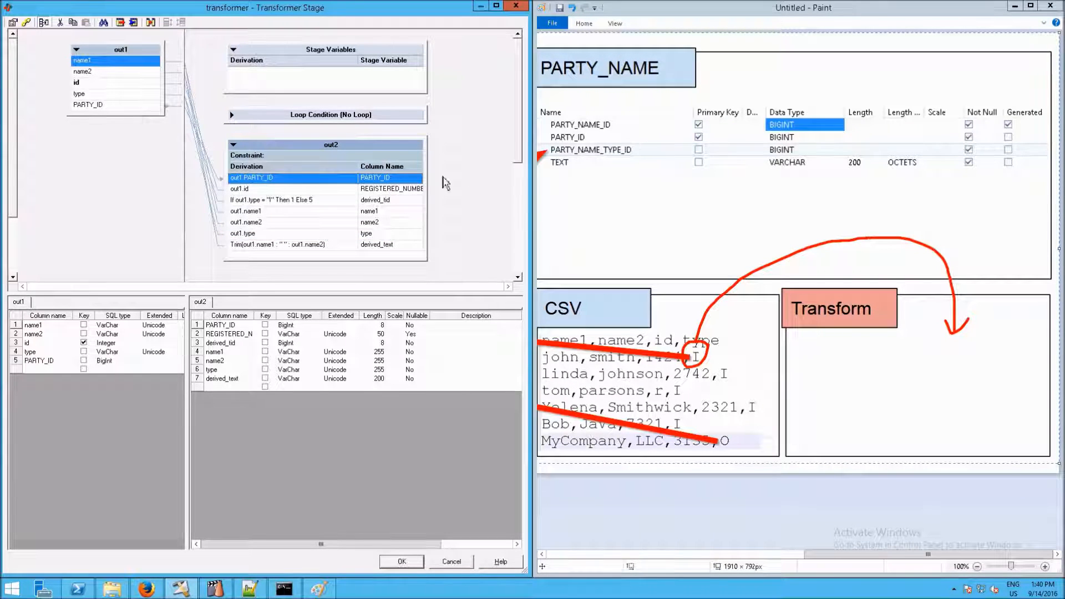
pyautogui.click(388, 203)
pyautogui.moveTo(387, 205)
pyautogui.mouseDown()
pyautogui.moveTo(400, 209)
pyautogui.moveTo(403, 188)
pyautogui.mouseUp()
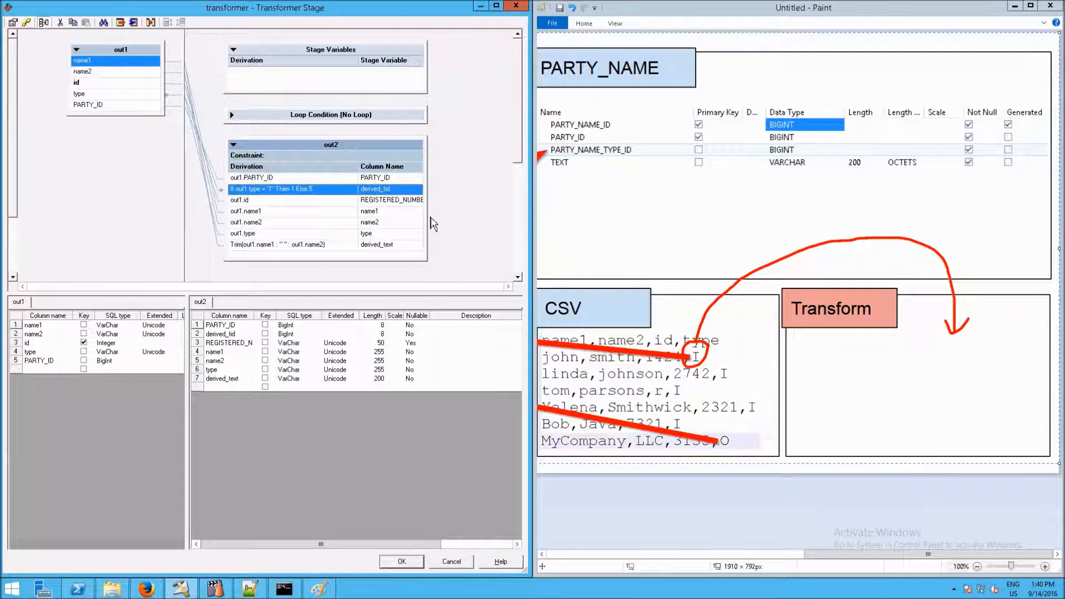
pyautogui.moveTo(391, 247)
pyautogui.mouseDown()
pyautogui.moveTo(407, 248)
pyautogui.moveTo(407, 195)
pyautogui.mouseUp()
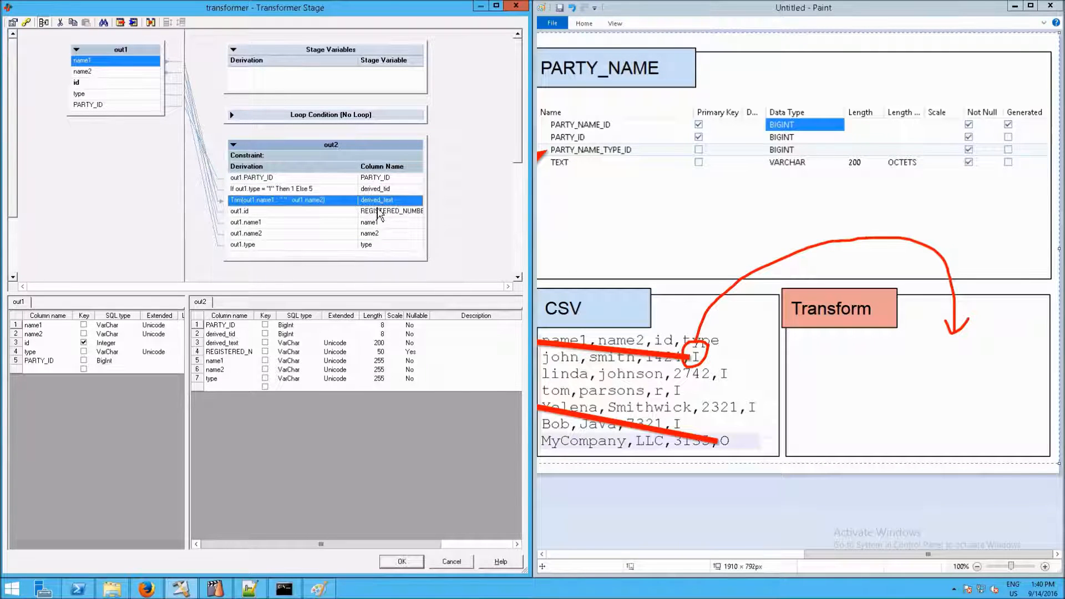
# - Delete the REGISTERED_NUMBER, name1, name2 and type columns from the out2 link
pyautogui.click(383, 211)
pyautogui.keyDown('shift'); pyautogui.click(383, 249); pyautogui.keyUp('shift')
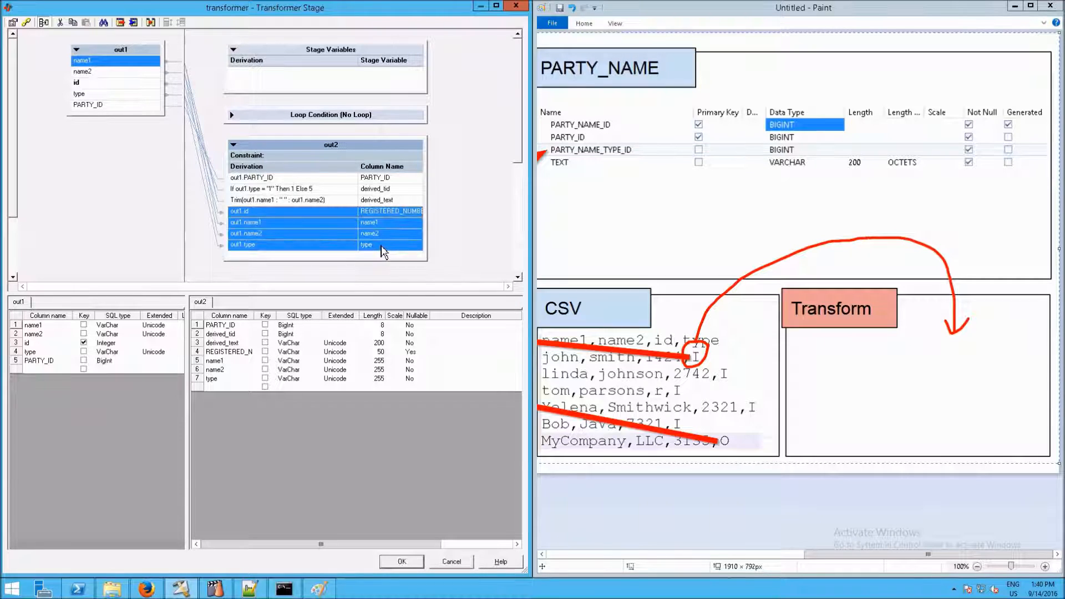
pyautogui.rightClick(383, 253)
pyautogui.click(411, 370)
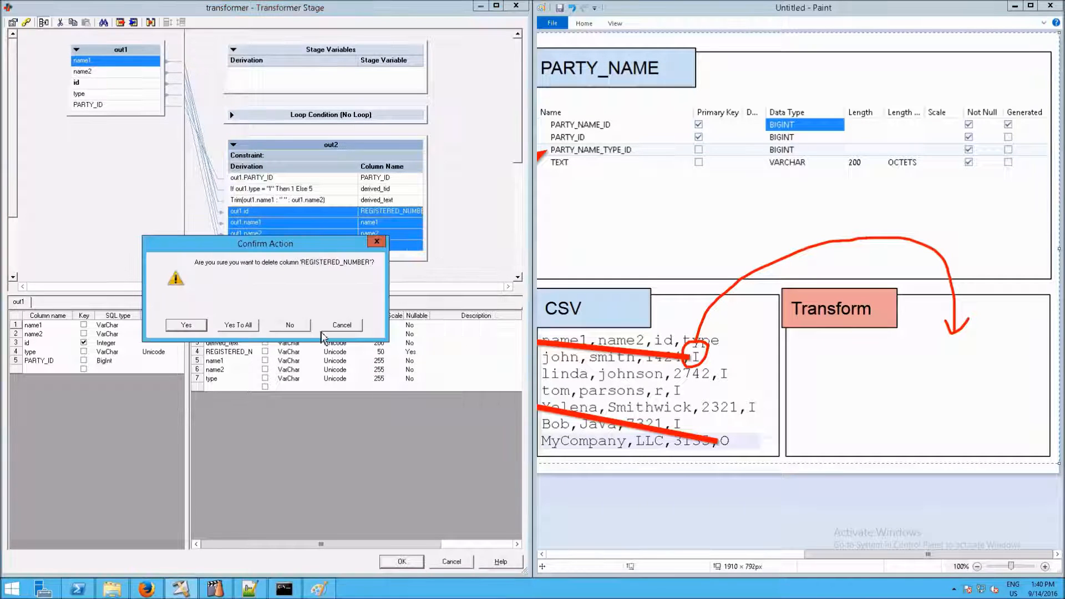
pyautogui.click(258, 325)
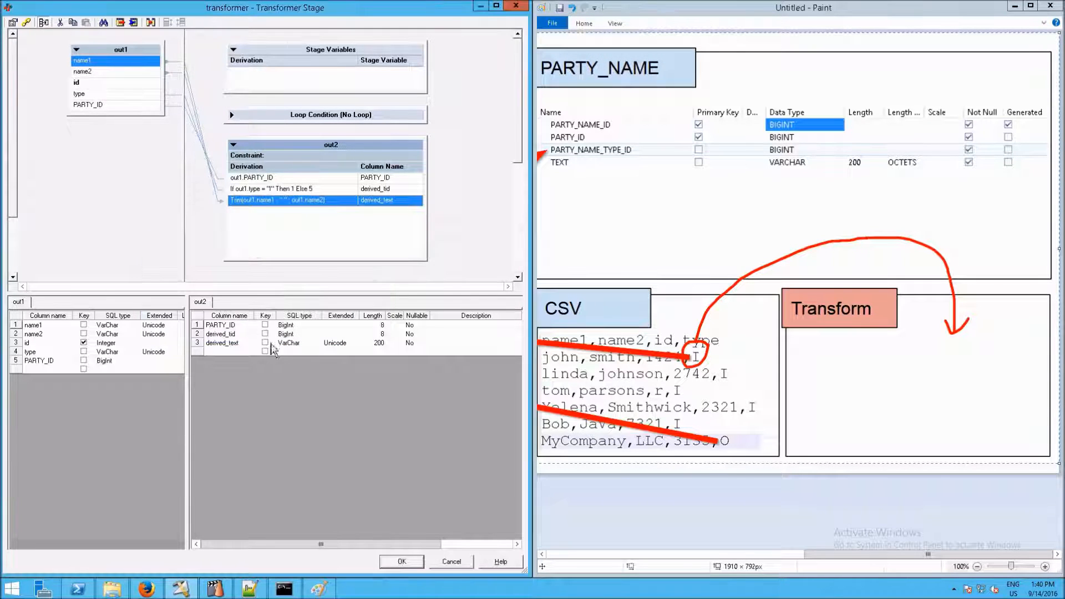
# - Accept the reduced out2 mapping, rerun the party_name_derive_type job, and check the refreshed out2.csv in Notepad++
pyautogui.click(398, 562)
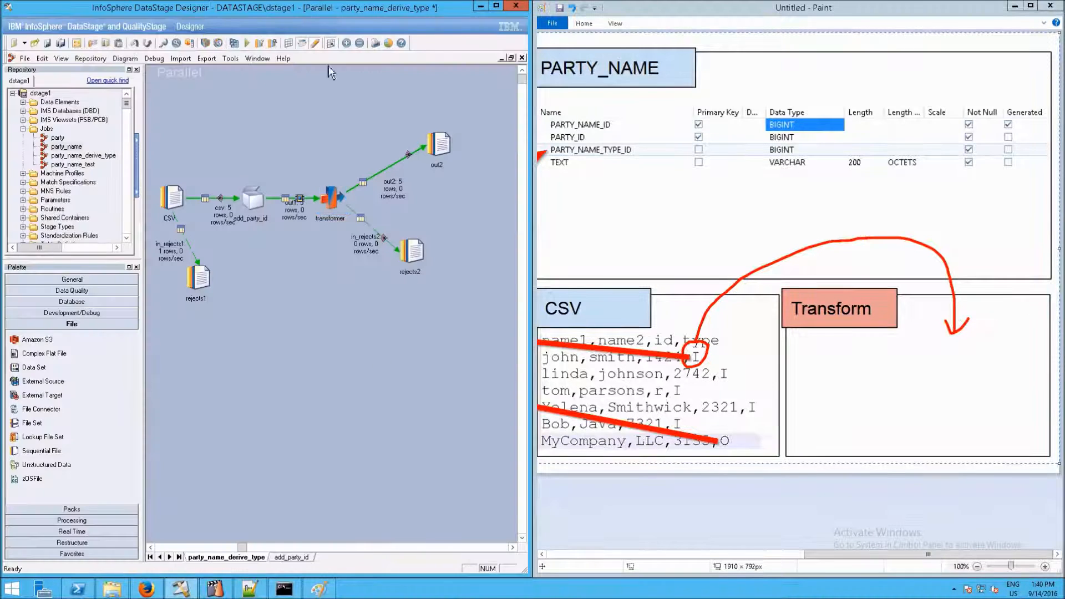
pyautogui.click(259, 47)
pyautogui.click(302, 333)
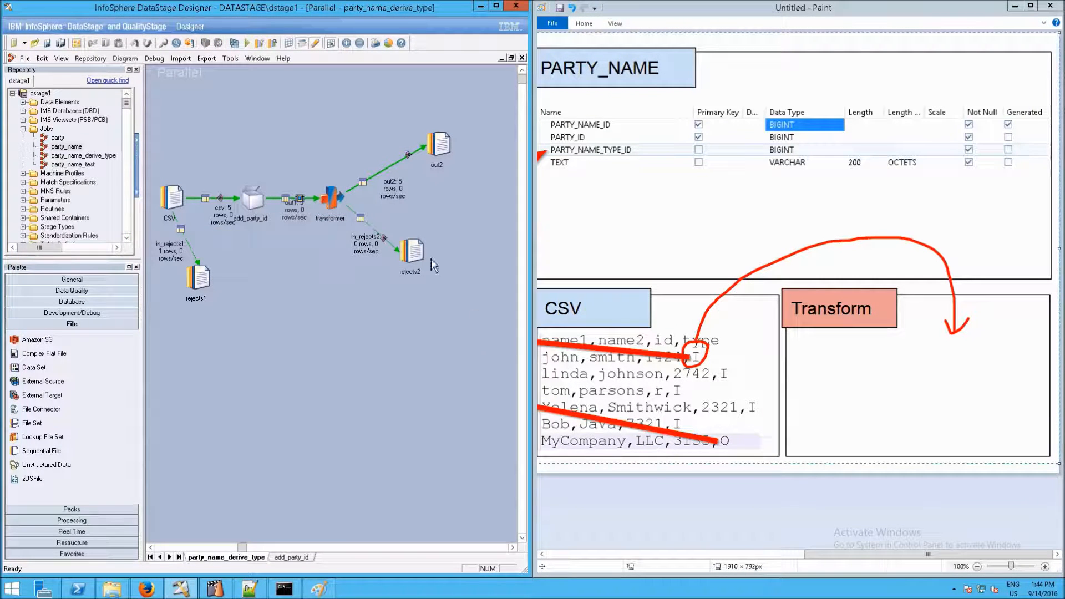
pyautogui.click(249, 589)
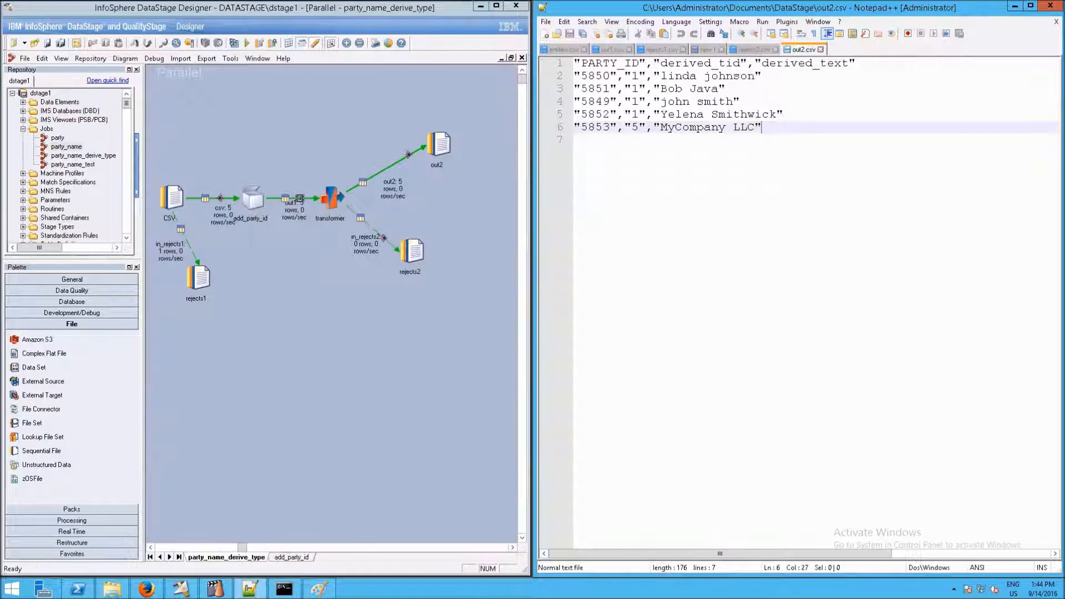
# - Compare the derived_tid and derived_text columns in out2.csv with the PARTY_NAME table layout in Paint
pyautogui.moveTo(722, 8); pyautogui.dragTo(0, 142)
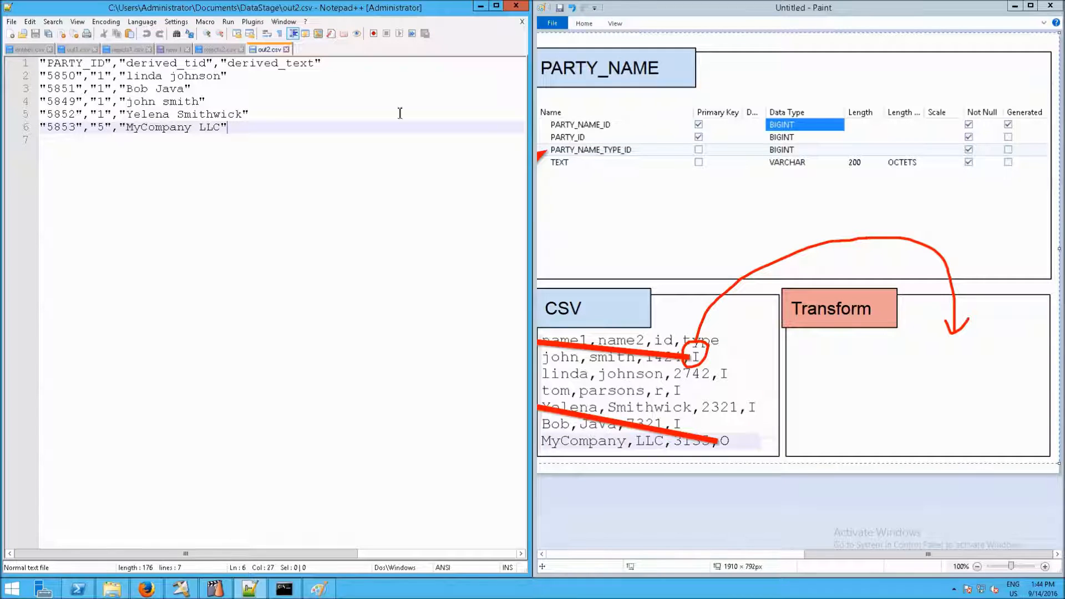
pyautogui.moveTo(137, 65); pyautogui.dragTo(216, 66)
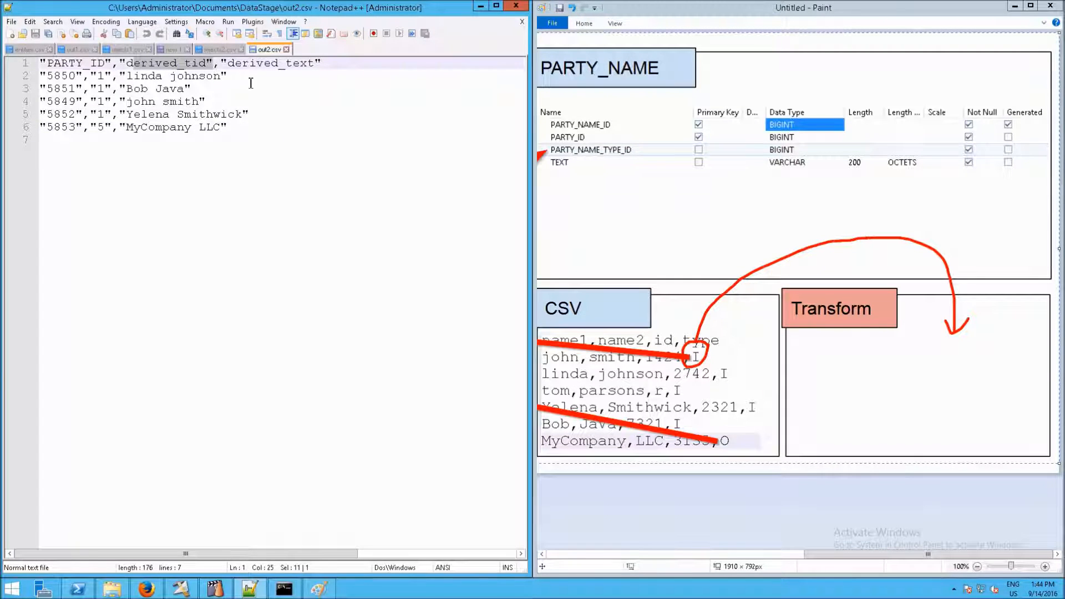
pyautogui.moveTo(329, 63); pyautogui.dragTo(224, 64)
pyautogui.click(236, 76)
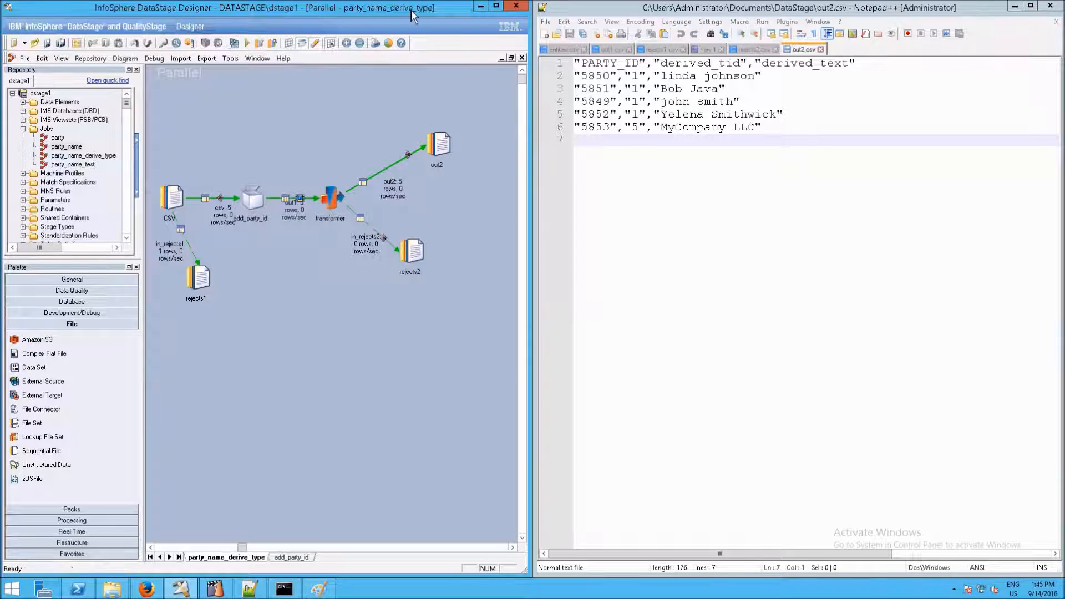
# - In DataStage Designer, replace the party_name job's transformer with a copy of the one from party_name_derive_type, placed above the old links
pyautogui.click(333, 192)
pyautogui.click(69, 147)
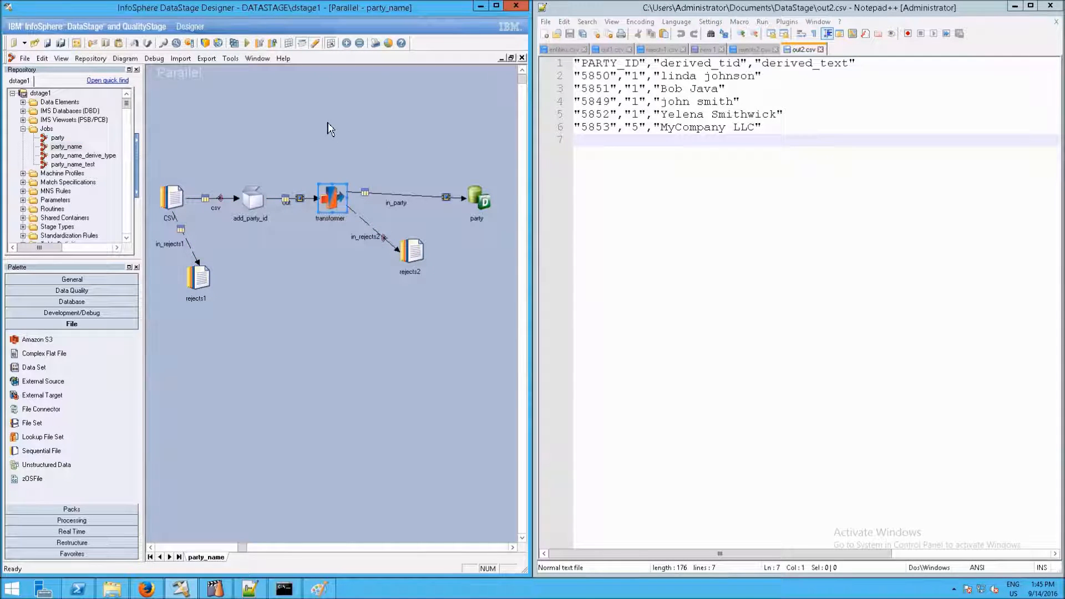
pyautogui.press('Delete')
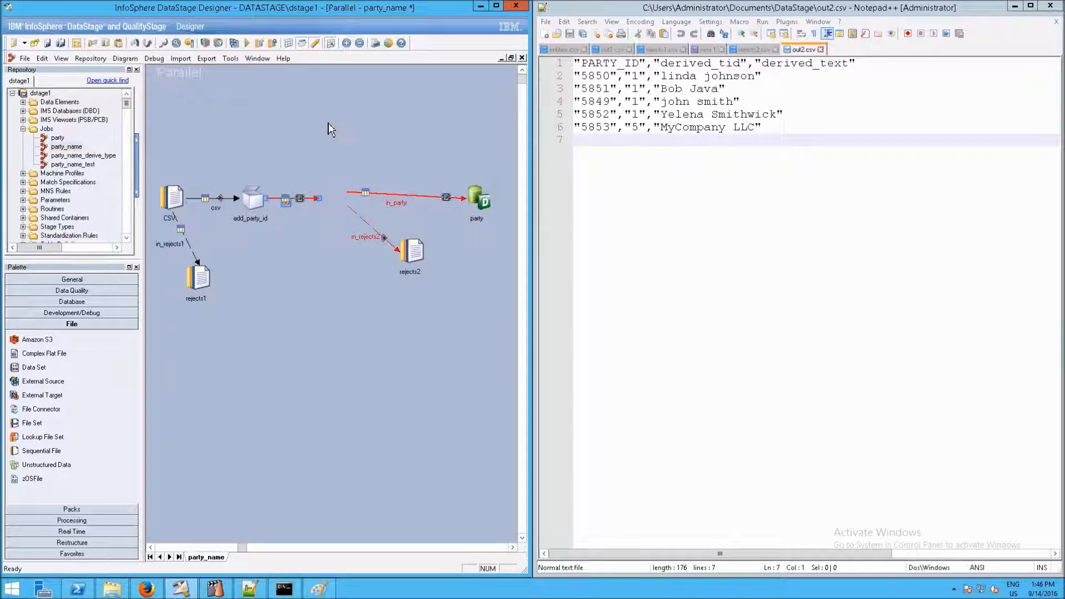
pyautogui.hotkey('ctrl', 'v')
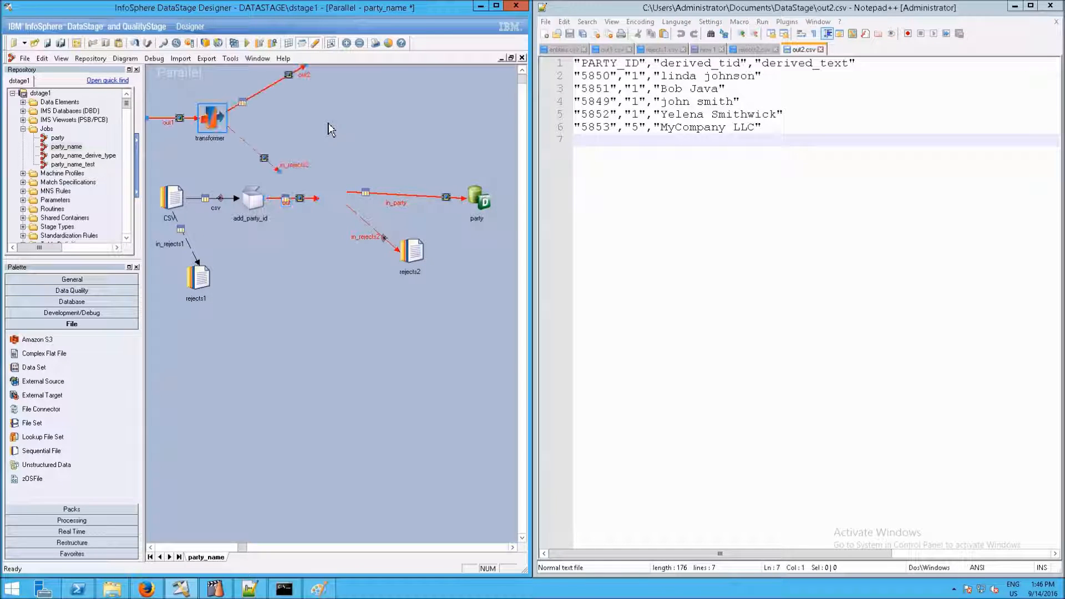
pyautogui.moveTo(203, 130); pyautogui.dragTo(322, 144)
pyautogui.click(366, 301)
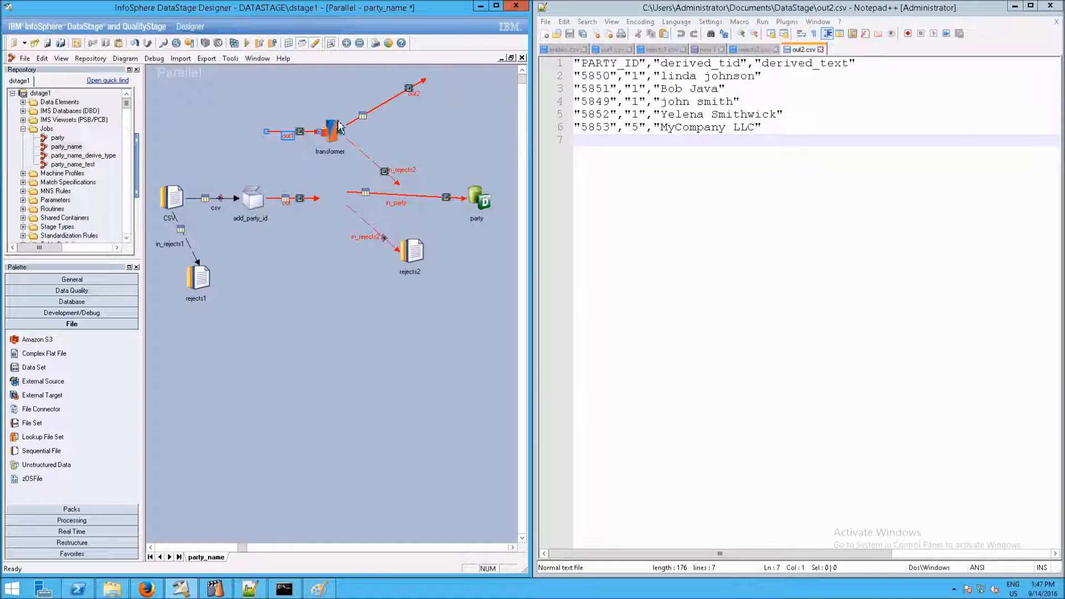
# - Delete the dangling out, in_party and in_rejects2 links, and put the pasted transformer in line between add_party_id and party
pyautogui.click(304, 201)
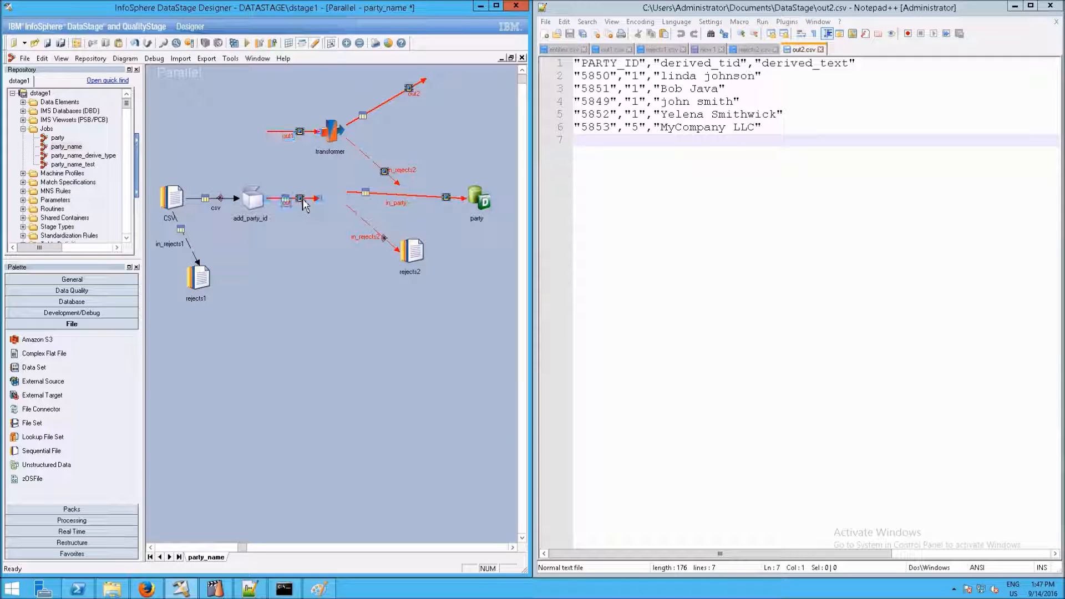
pyautogui.press('Delete')
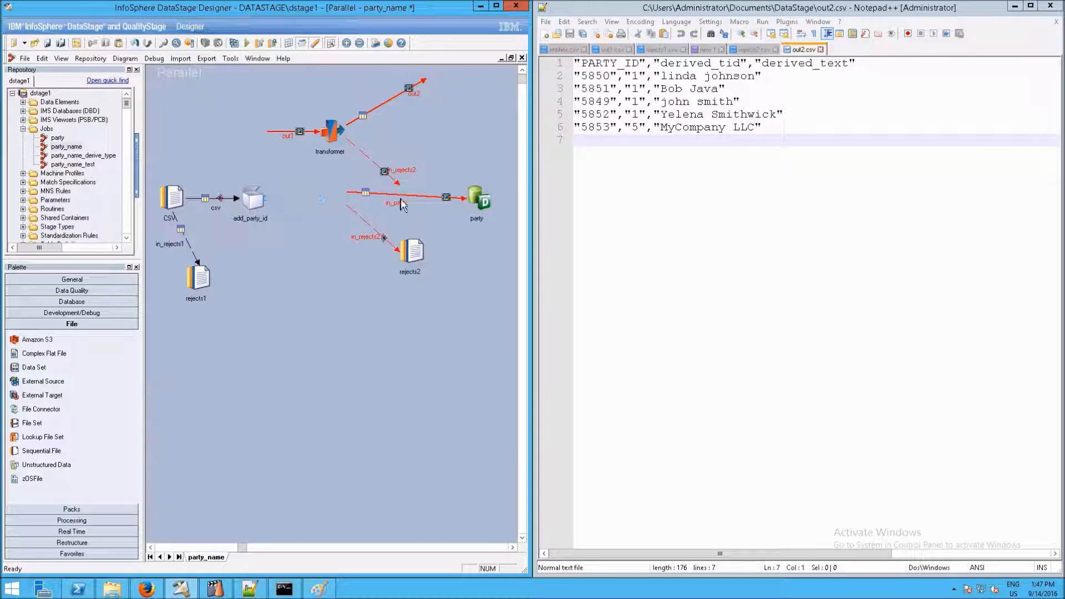
pyautogui.click(401, 203)
pyautogui.press('Delete')
pyautogui.click(388, 240)
pyautogui.press('Delete')
pyautogui.moveTo(333, 133); pyautogui.dragTo(335, 188)
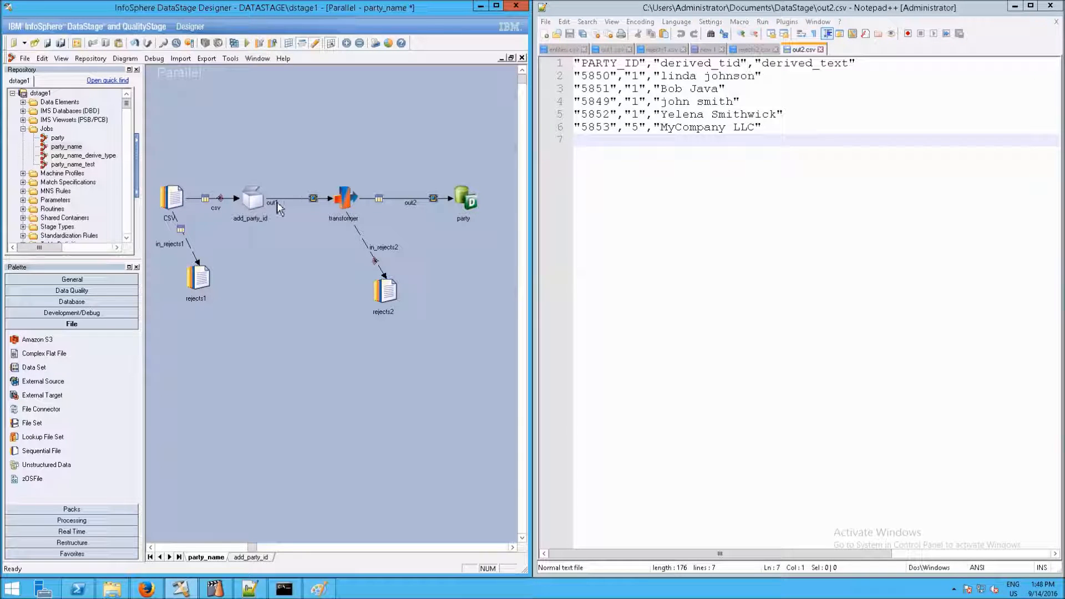
# - Check the transformer's empty out1 input, and rename the output link inside the add_party_id container to out1
pyautogui.doubleClick(355, 204)
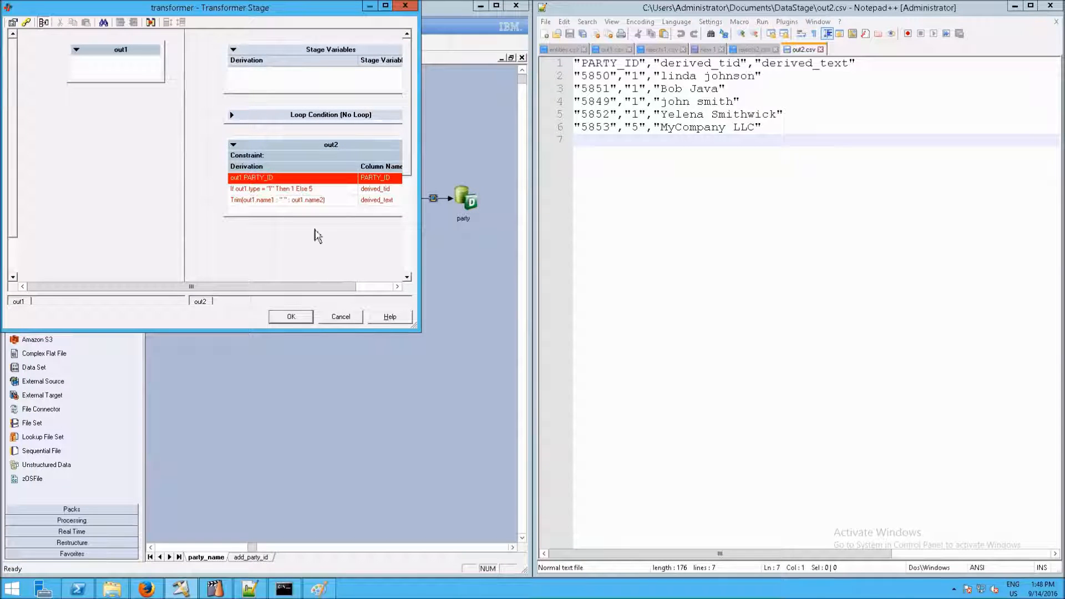
pyautogui.click(343, 317)
pyautogui.click(250, 199)
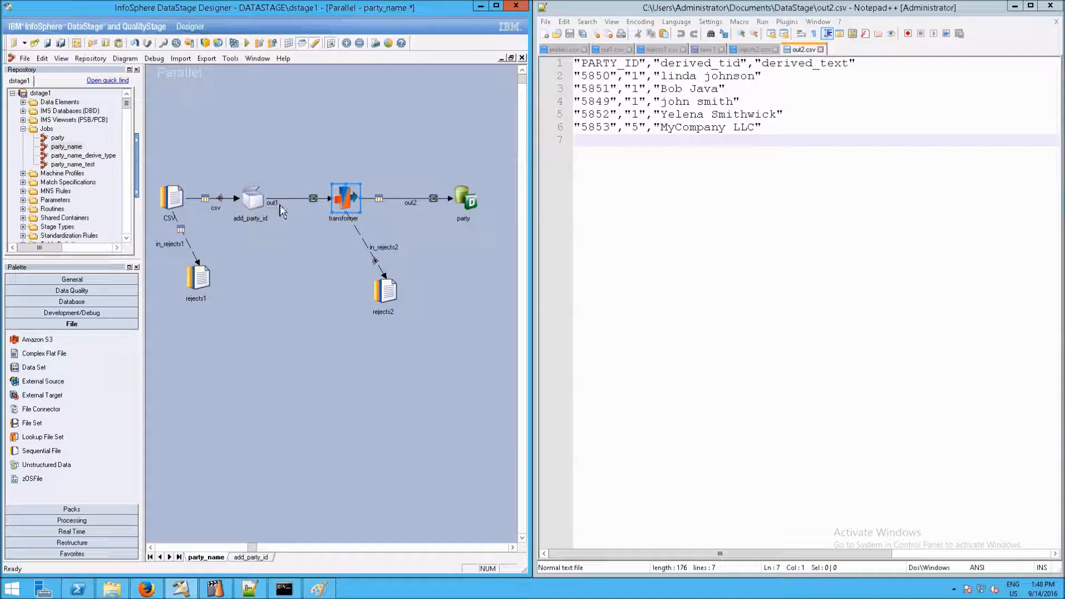
pyautogui.doubleClick(265, 203)
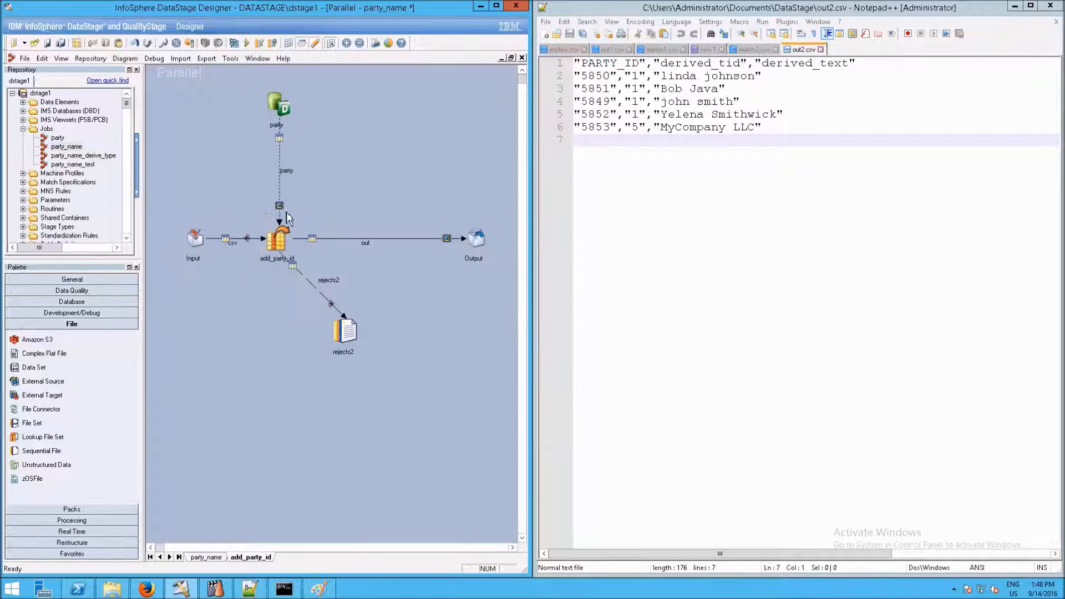
pyautogui.rightClick(371, 243)
pyautogui.click(385, 248)
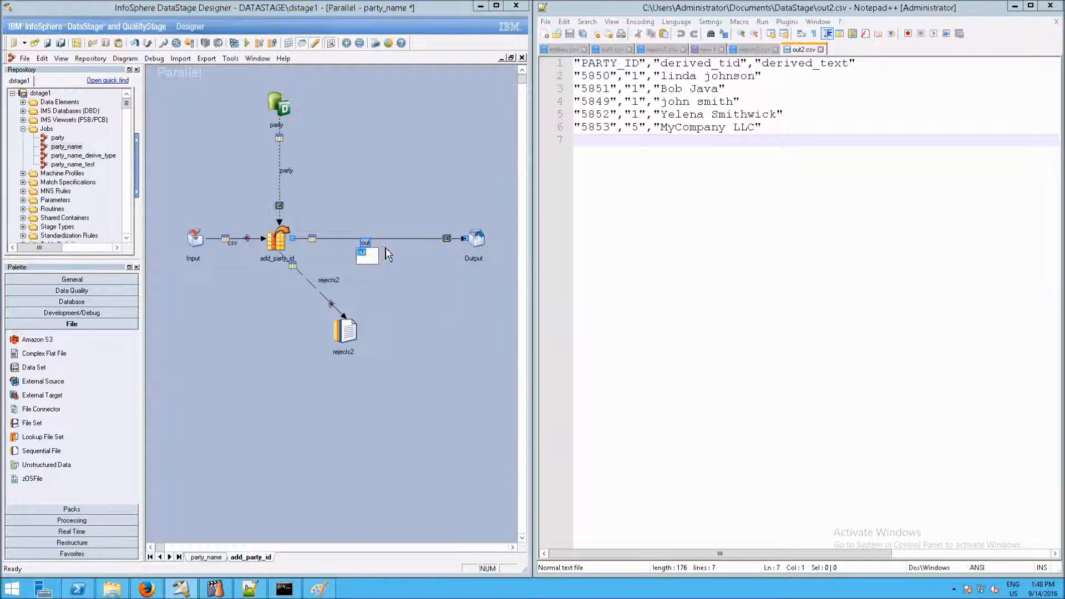
pyautogui.write('out1')
pyautogui.press('Return')
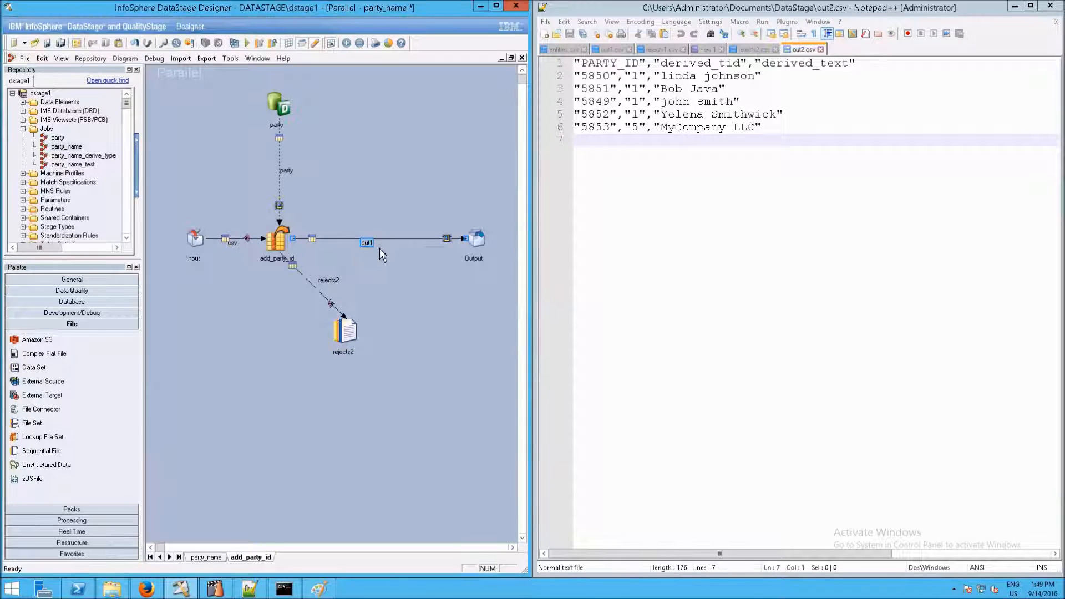
# - Return to the party_name job, review the transformer's out1 to out2 mapping in an enlarged window, and accept it
pyautogui.click(197, 557)
pyautogui.click(354, 196)
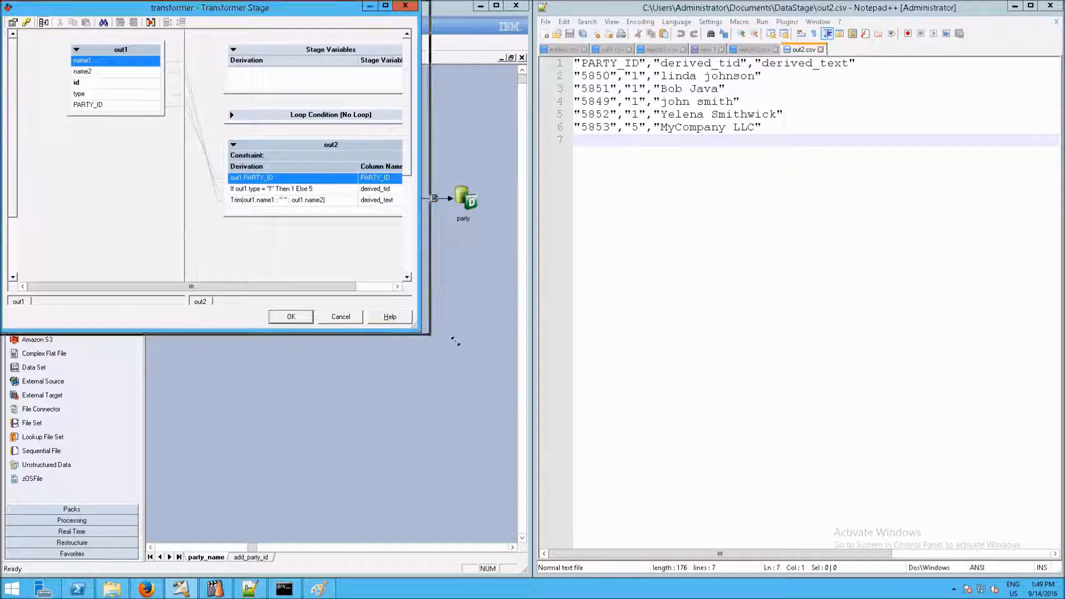
pyautogui.moveTo(416, 331); pyautogui.dragTo(509, 361)
pyautogui.click(382, 349)
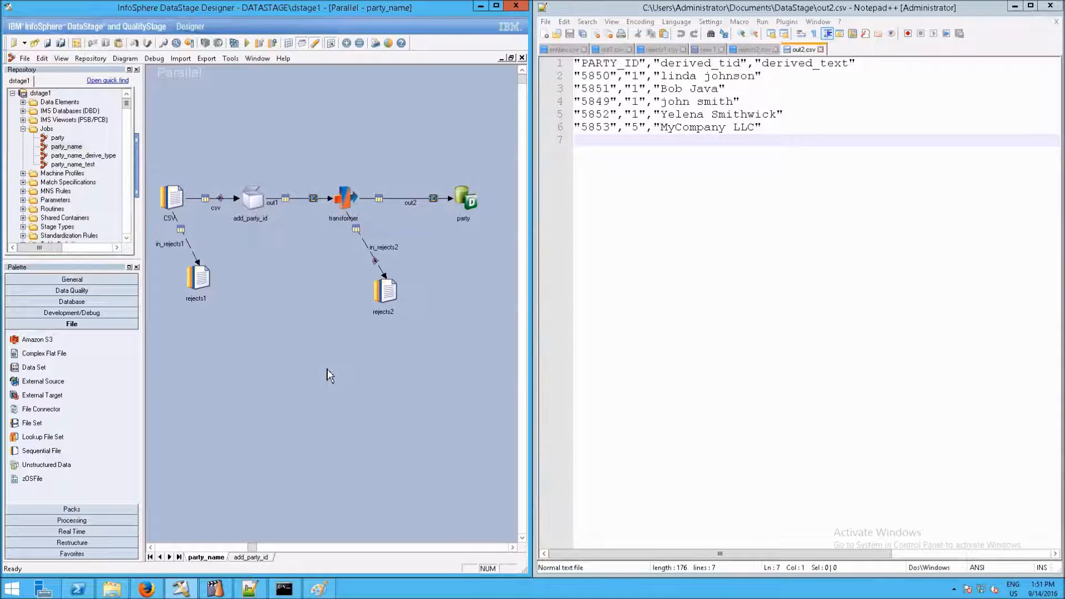
# - Rename the party DB2 connector stage to party_name
pyautogui.click(473, 195)
pyautogui.rightClick(473, 195)
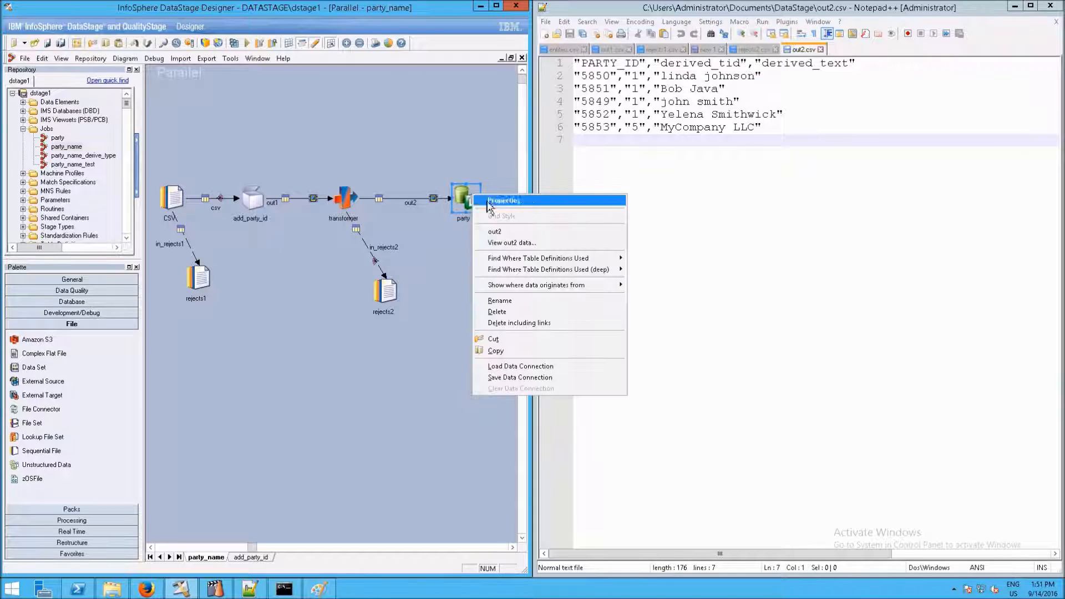
pyautogui.click(515, 316)
pyautogui.write('party_name')
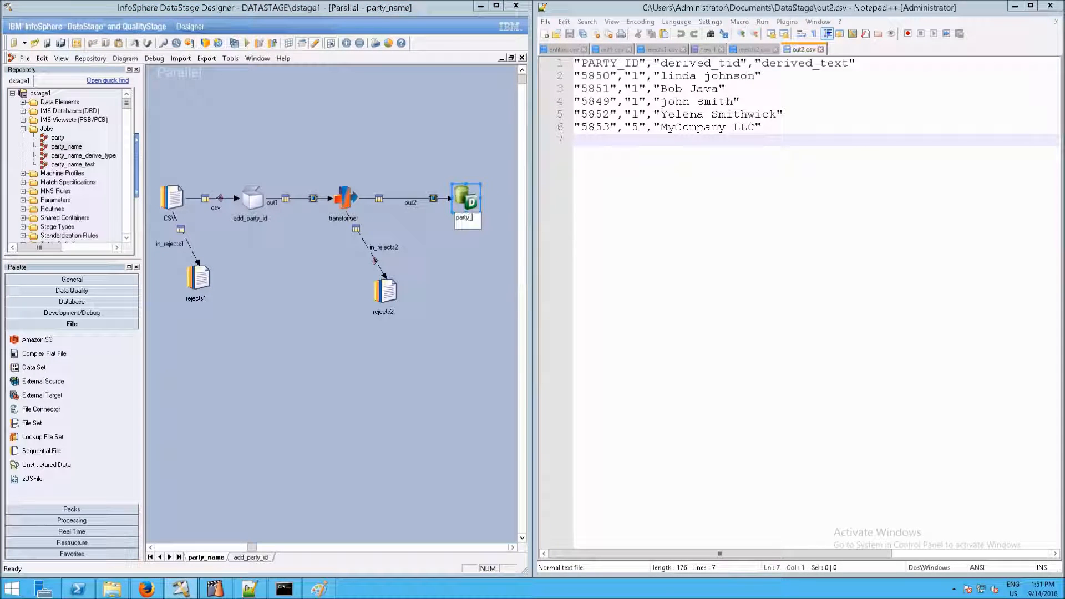
pyautogui.press('Return')
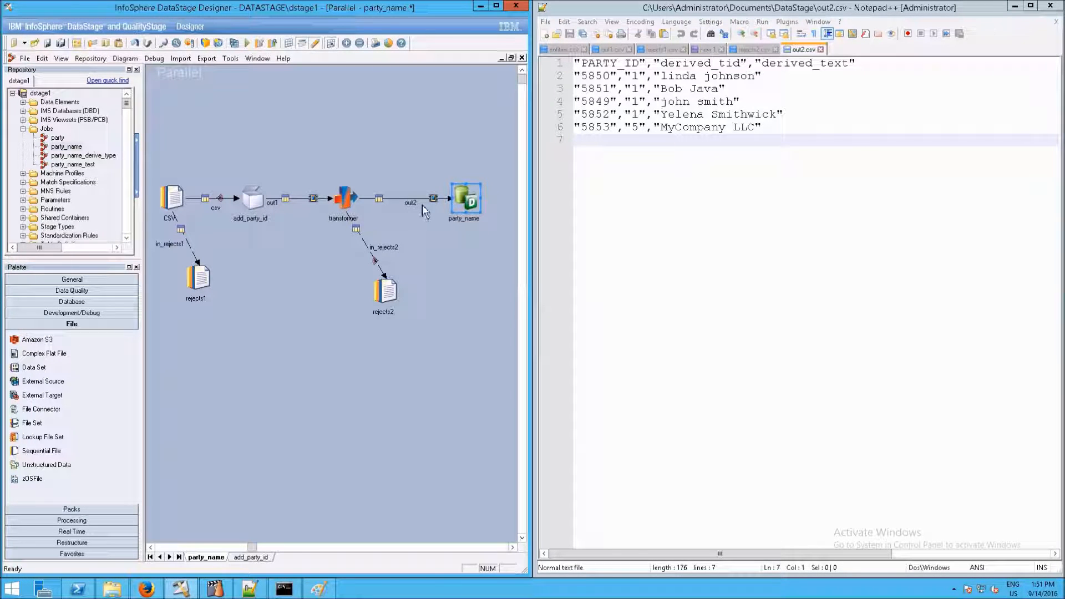
# - Point the party_name connector at the party_name table by adding _name to its table name
pyautogui.doubleClick(465, 198)
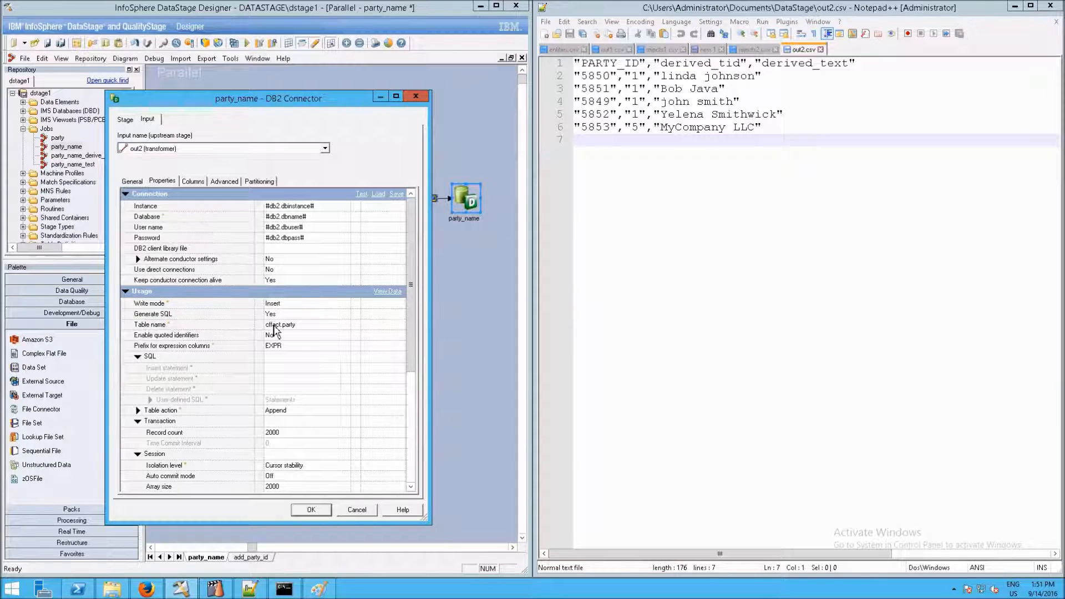
pyautogui.click(303, 322)
pyautogui.click(303, 323)
pyautogui.write('_name')
pyautogui.press('Return')
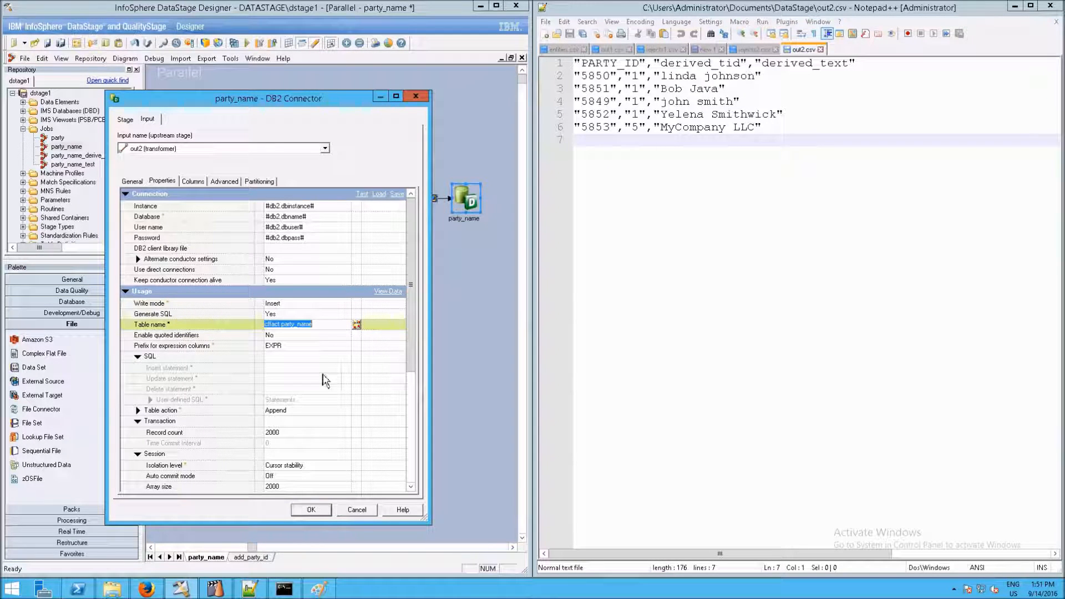
pyautogui.click(315, 345)
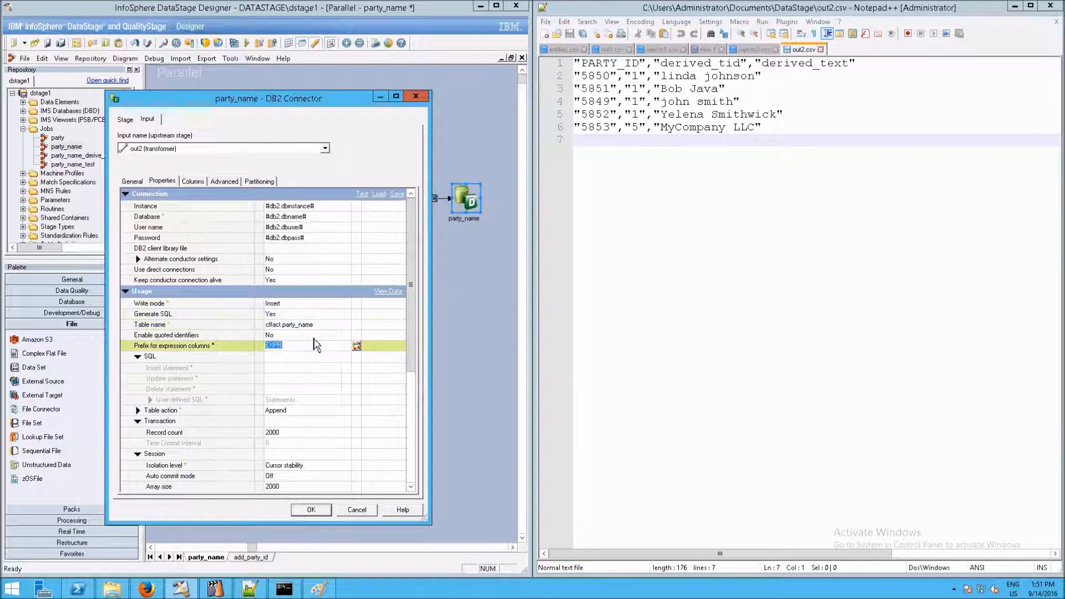
# - Set the connector's write mode to Update then insert, keep Generate SQL at Yes, and accept the connector settings
pyautogui.click(284, 303)
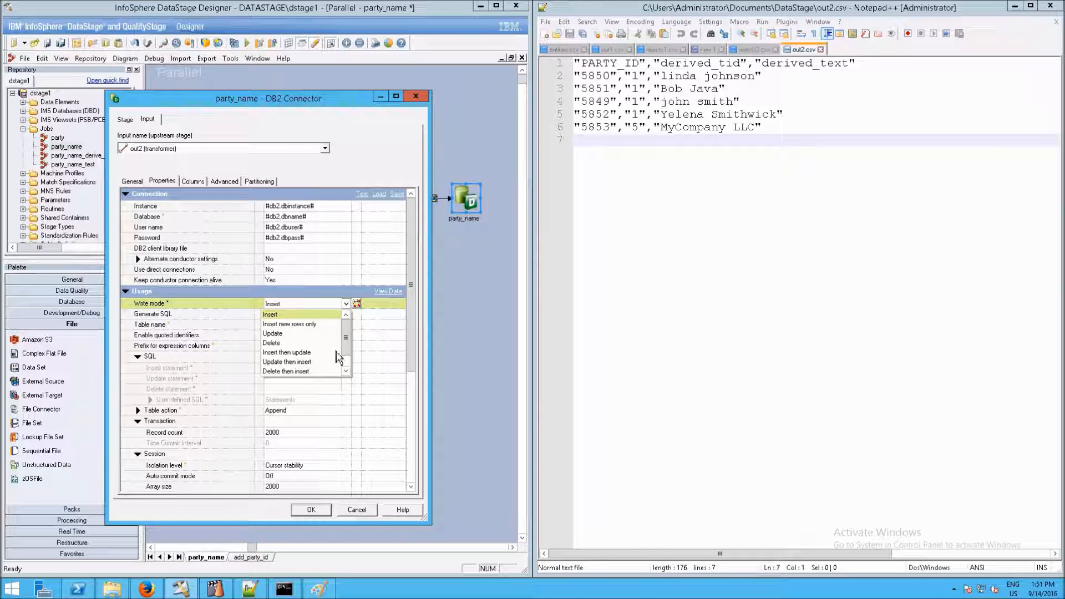
pyautogui.moveTo(346, 344); pyautogui.dragTo(345, 361)
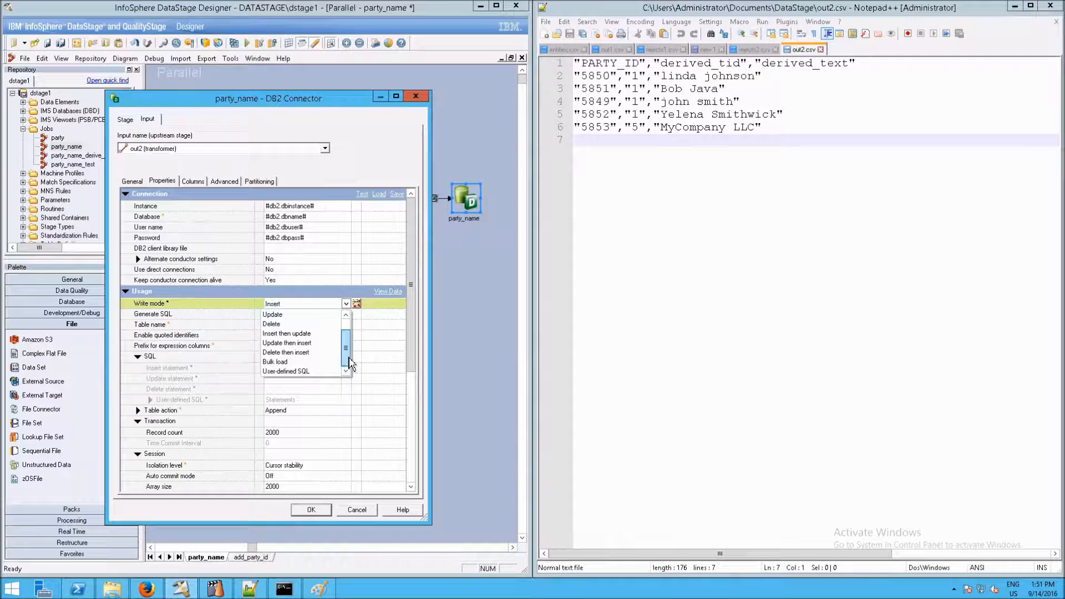
pyautogui.click(310, 343)
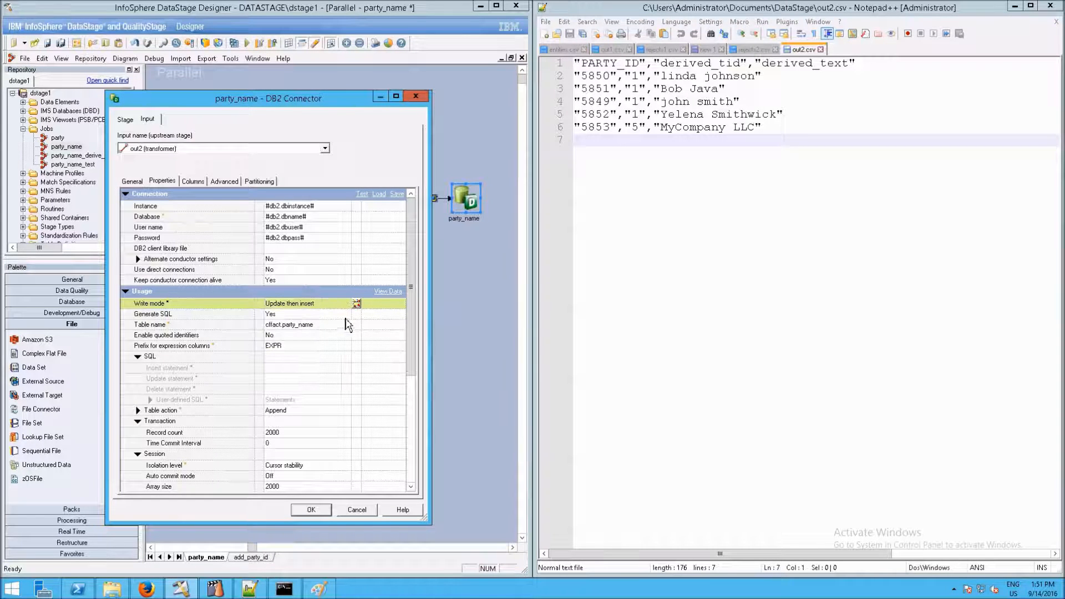
pyautogui.click(382, 315)
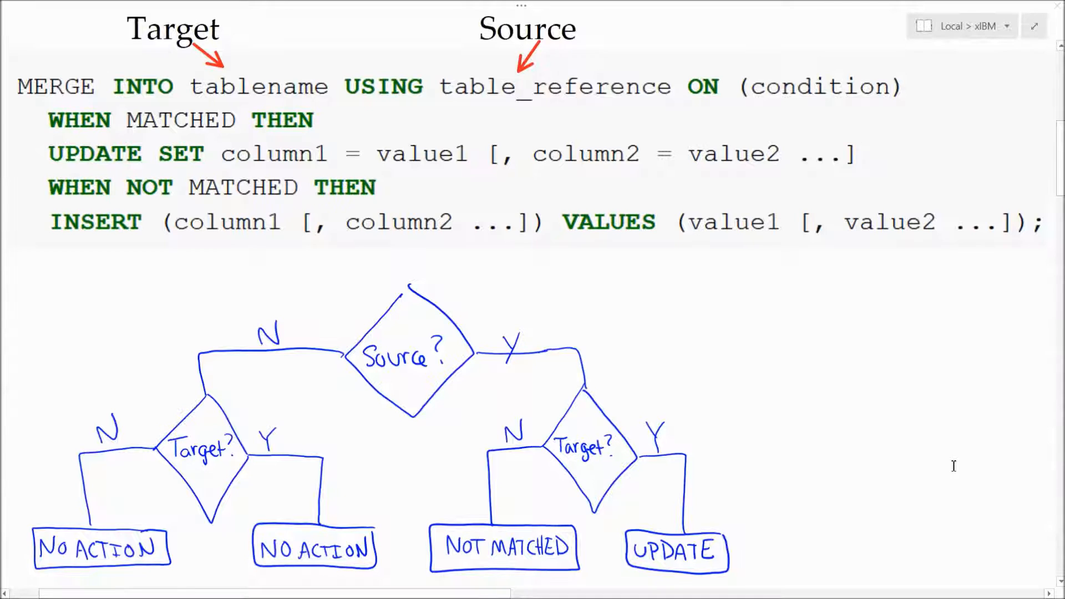
pyautogui.click(954, 466)
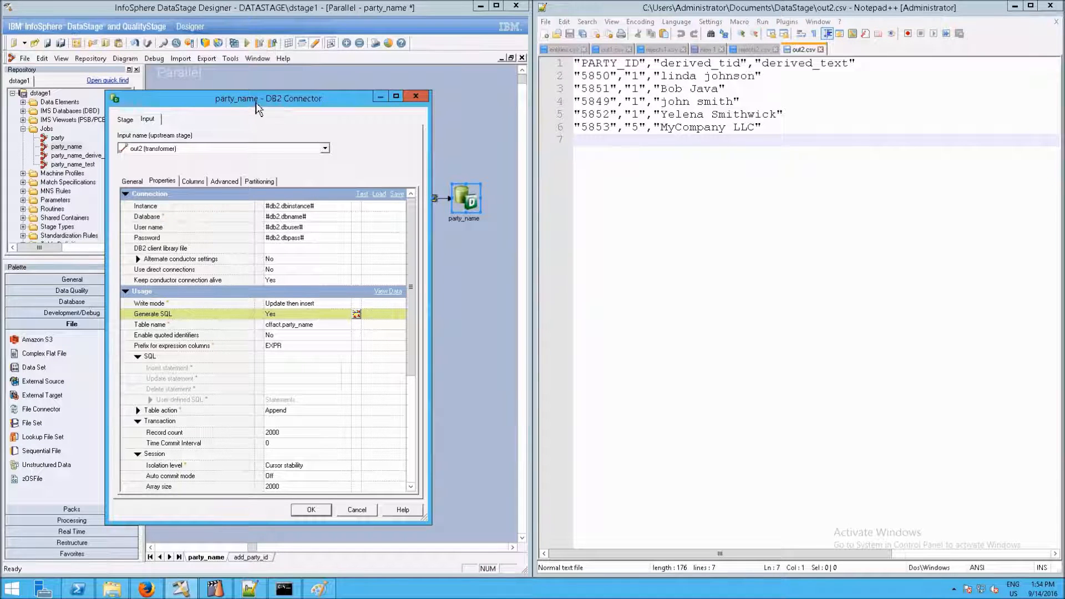
pyautogui.moveTo(260, 103); pyautogui.dragTo(295, 109)
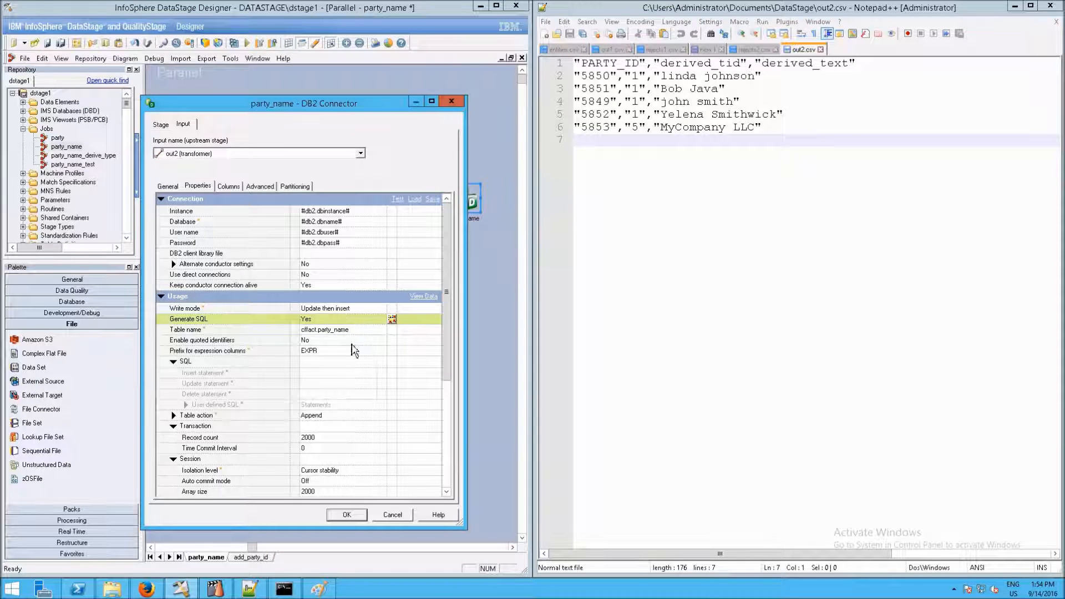
pyautogui.click(346, 515)
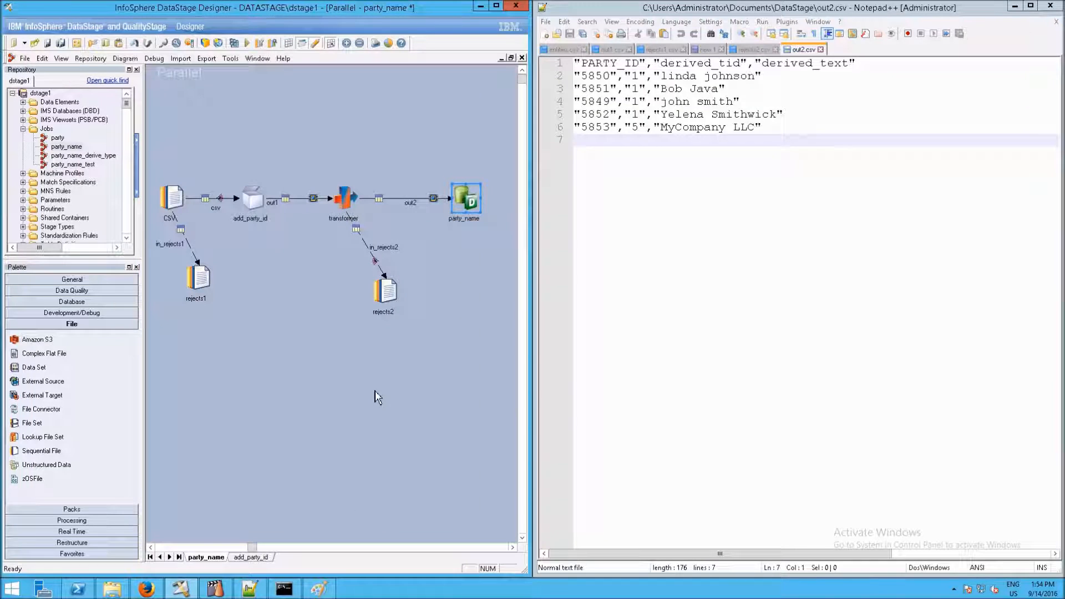
# - Review the names, types and lengths of the columns feeding the party_name connector
pyautogui.doubleClick(464, 198)
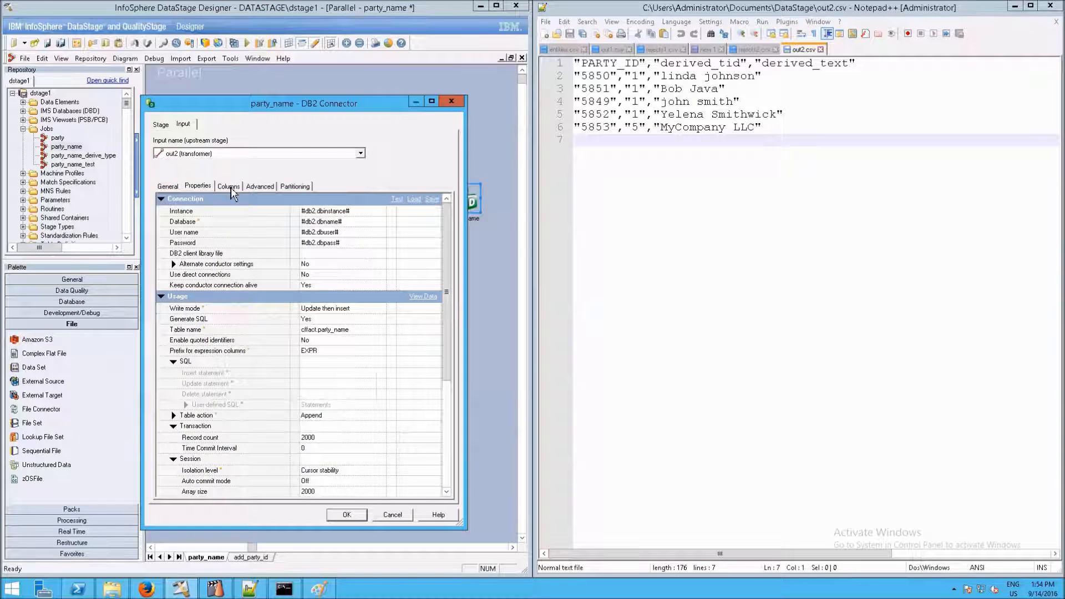
pyautogui.click(229, 187)
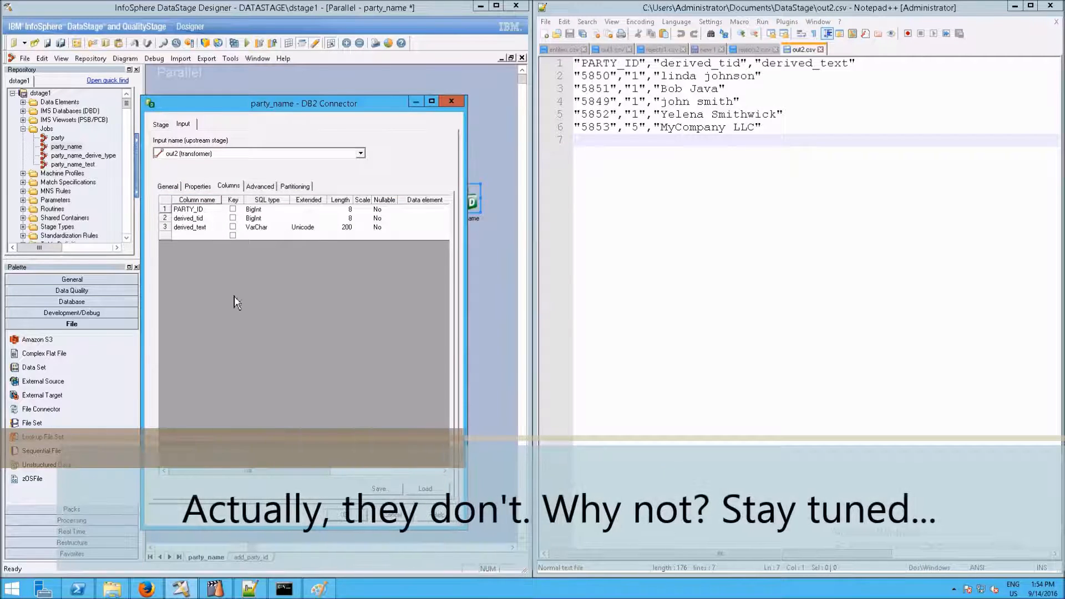
pyautogui.click(351, 515)
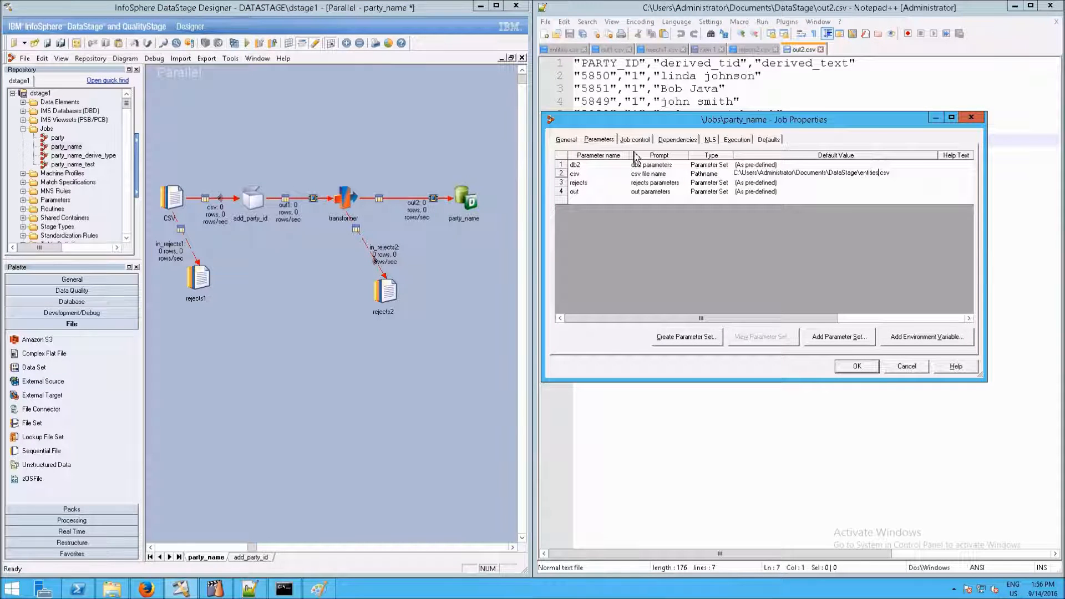
# - Set the party_name job's csv parameter default to C:\Users\Administrator\Documents\DataStage\entities.csv and accept the job properties
pyautogui.click(909, 175)
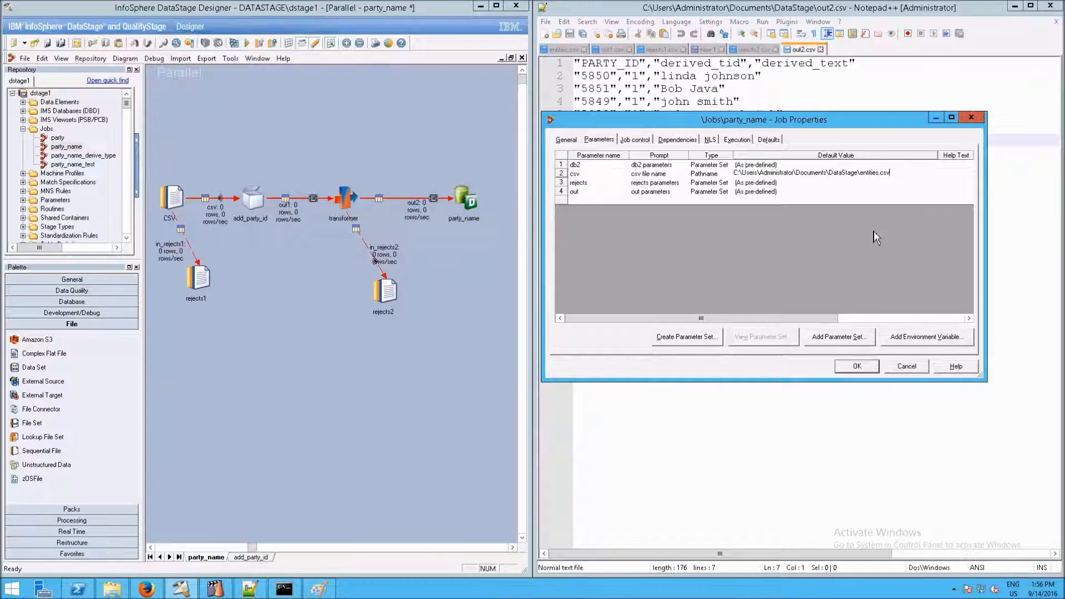
pyautogui.click(849, 370)
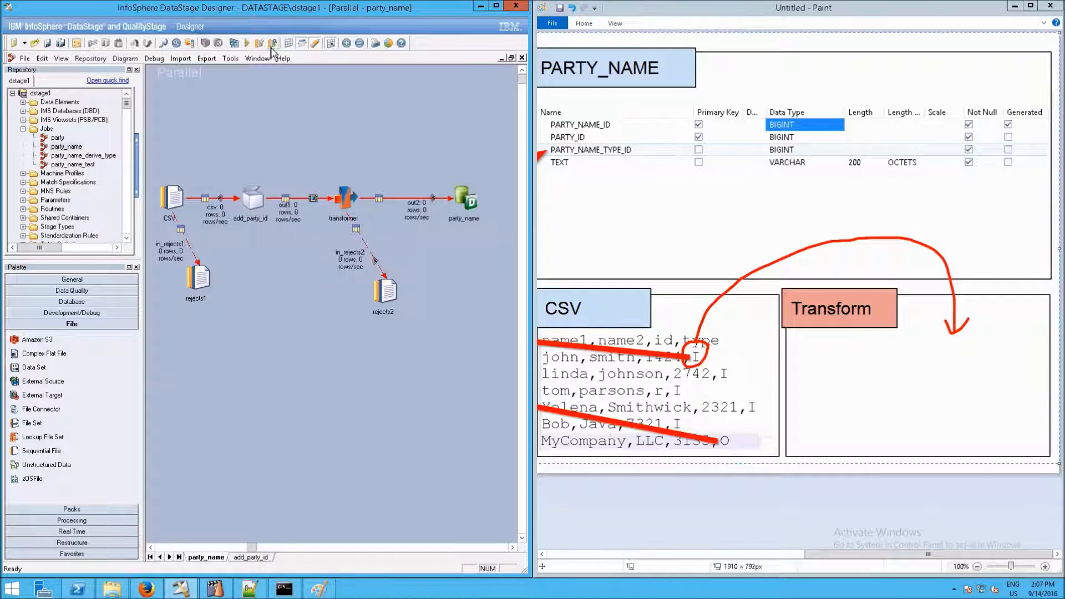
# - Delete the PARTY_ID, derived_tid and derived_text columns from the party_name connector's input column list
pyautogui.doubleClick(467, 200)
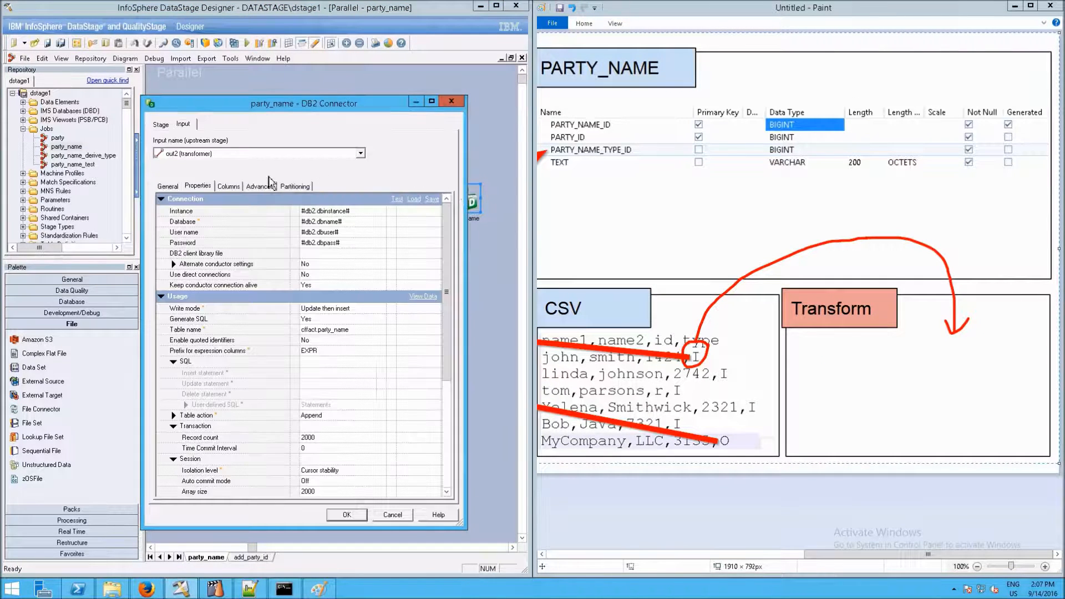
pyautogui.click(234, 189)
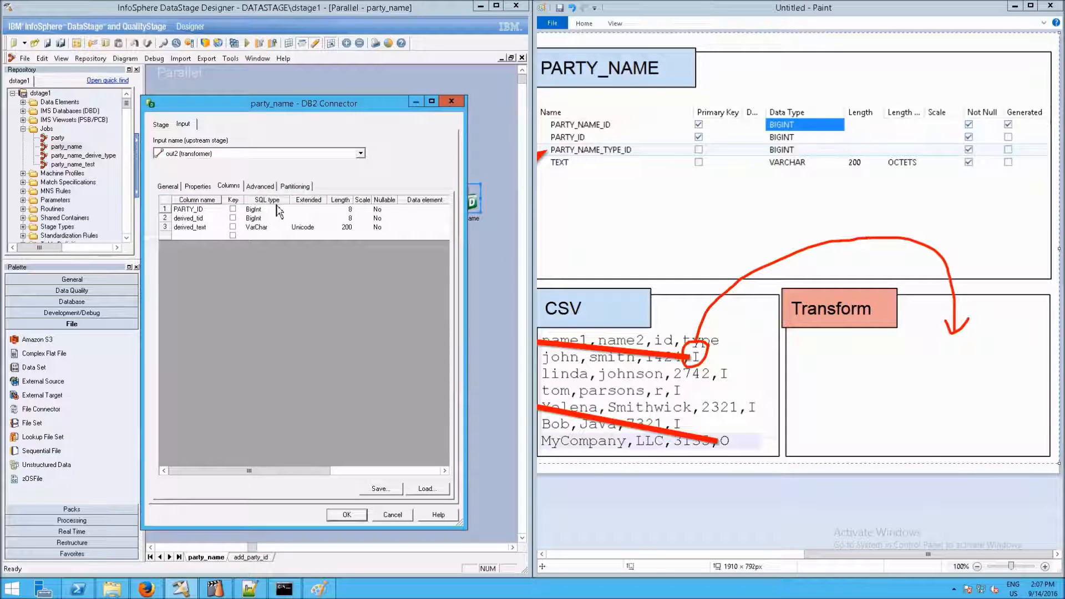
pyautogui.click(280, 209)
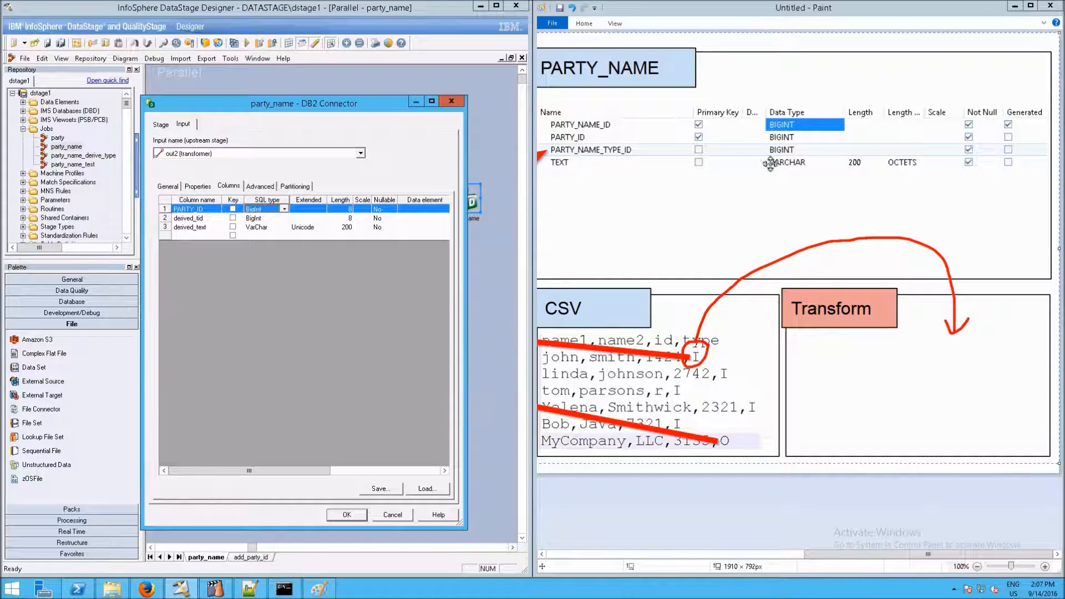
pyautogui.keyDown('shift'); pyautogui.click(319, 228); pyautogui.keyUp('shift')
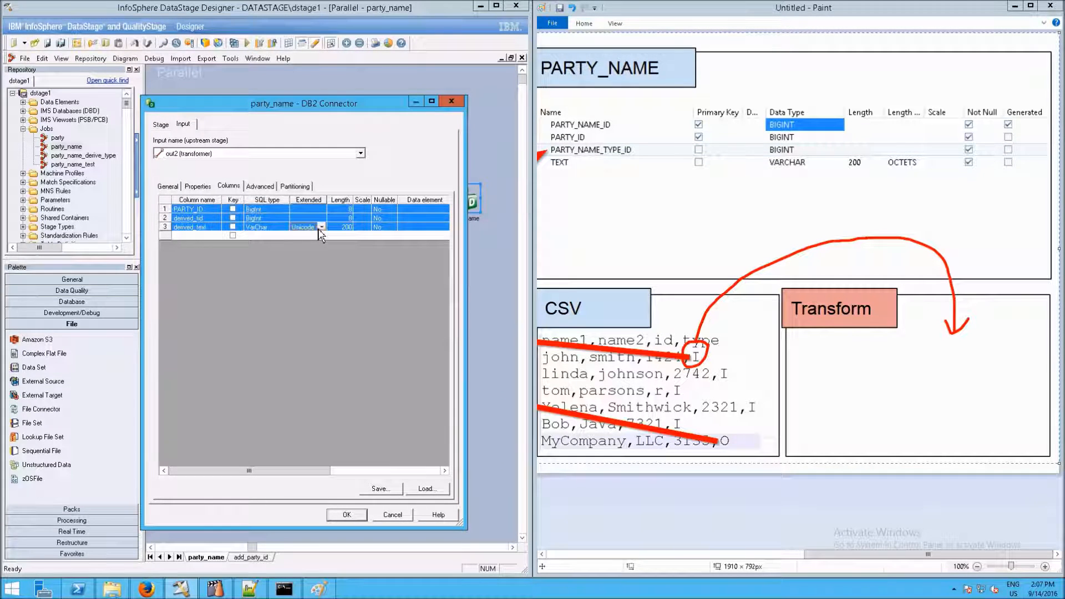
pyautogui.rightClick(319, 229)
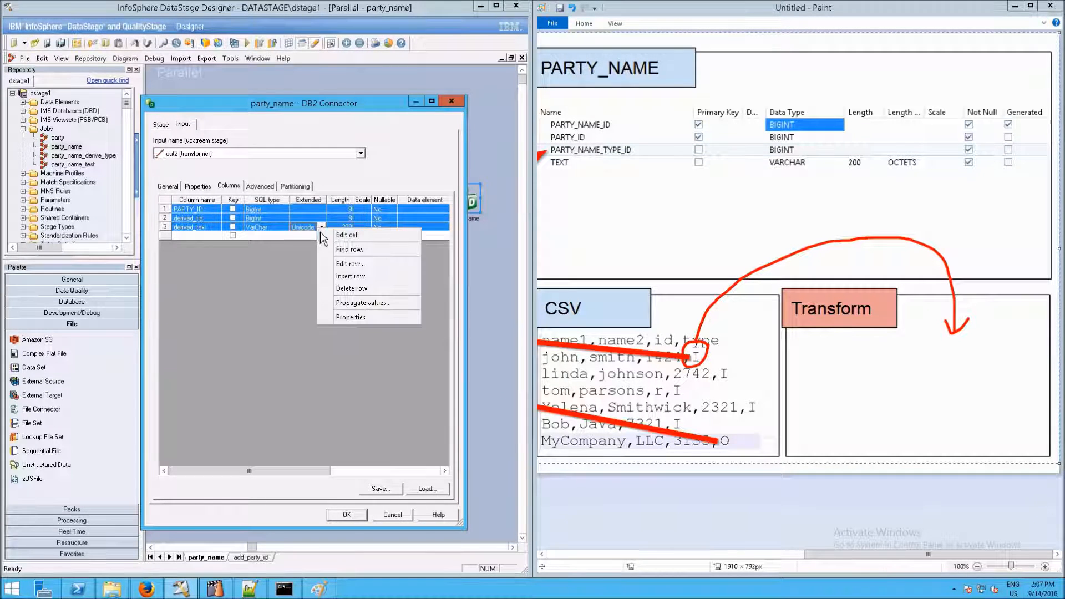
pyautogui.click(350, 289)
pyautogui.click(547, 332)
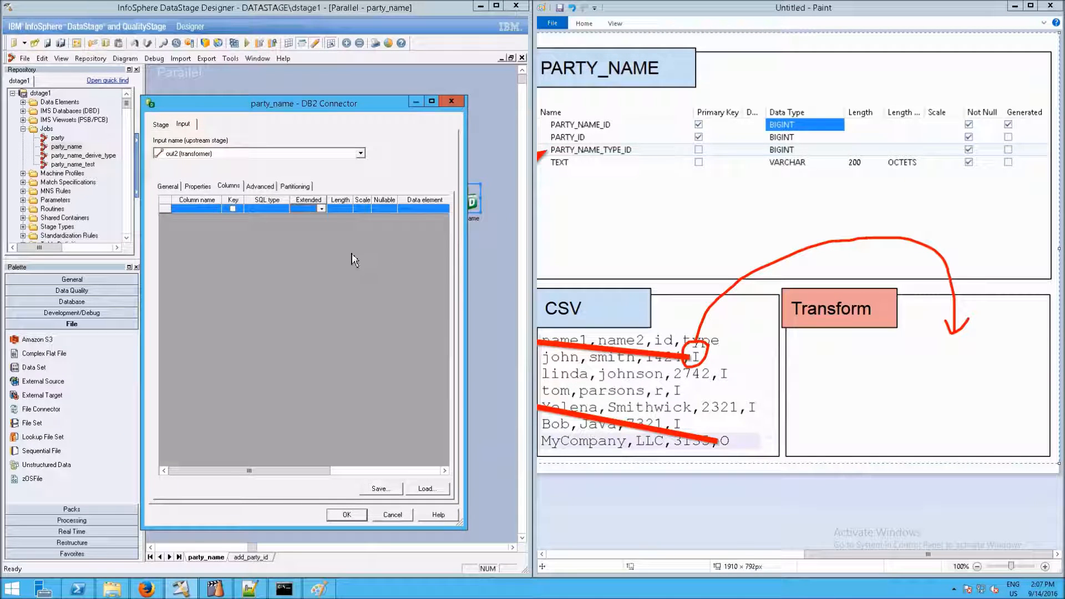
# - Load all columns from the CFFACT.PARTY_NAME table definition into the party_name connector and accept its settings
pyautogui.click(426, 489)
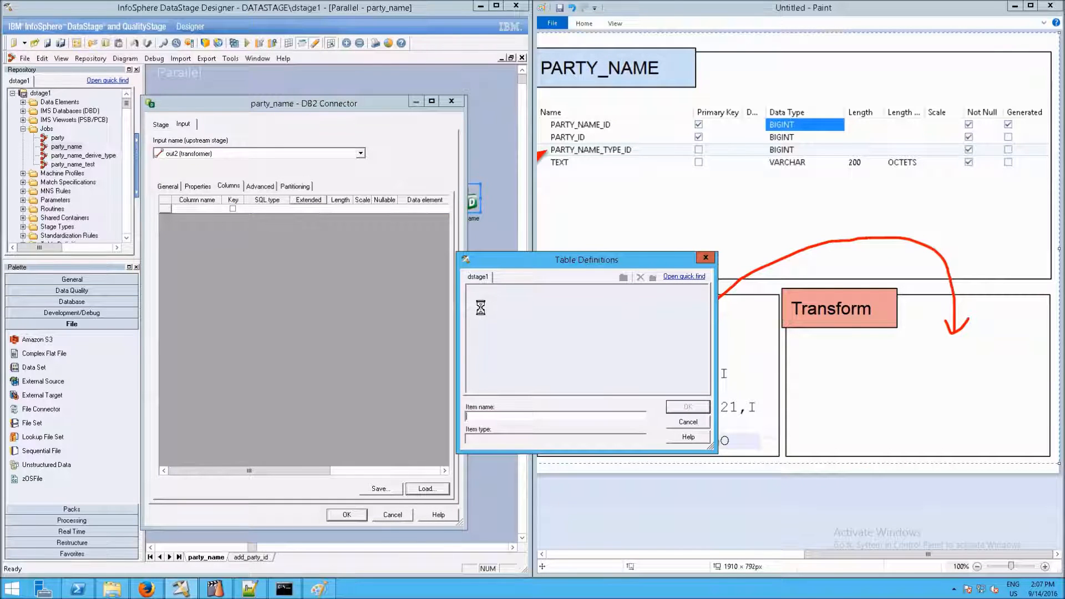
pyautogui.click(501, 301)
pyautogui.doubleClick(502, 302)
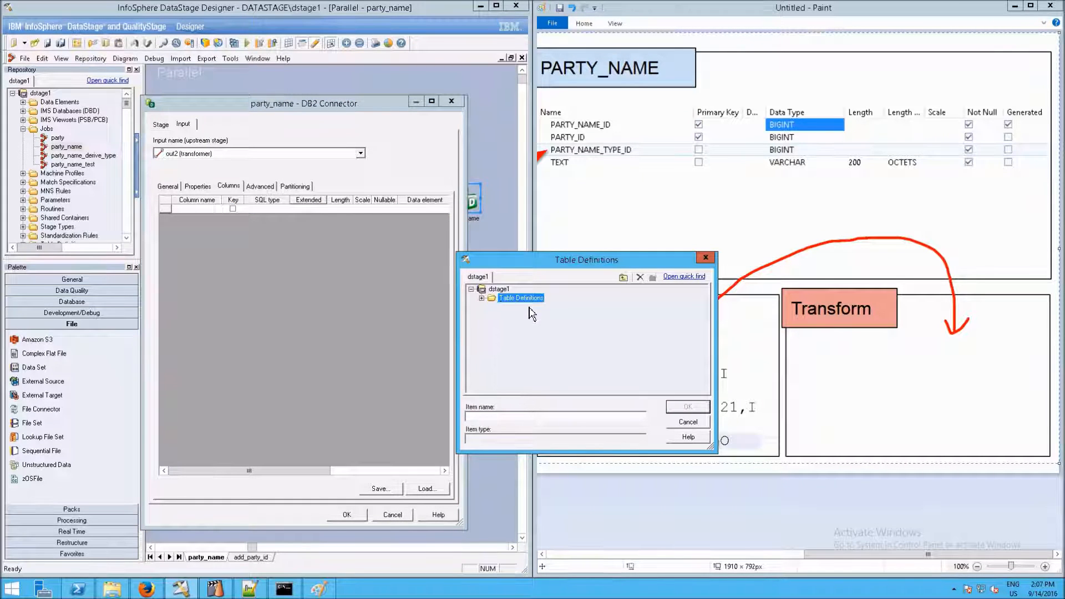
pyautogui.click(519, 316)
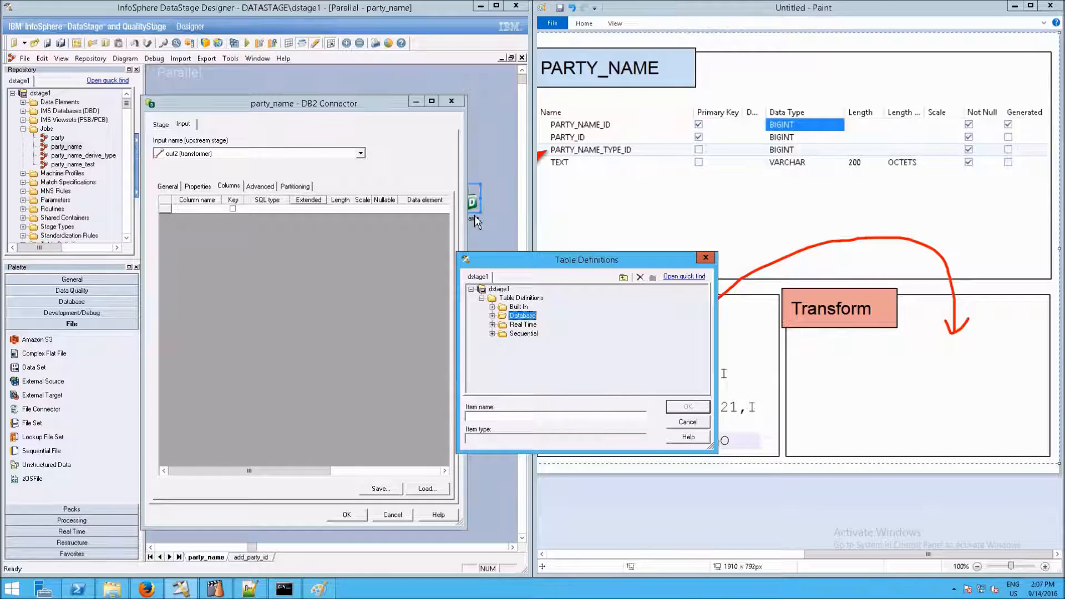
pyautogui.press('Down')
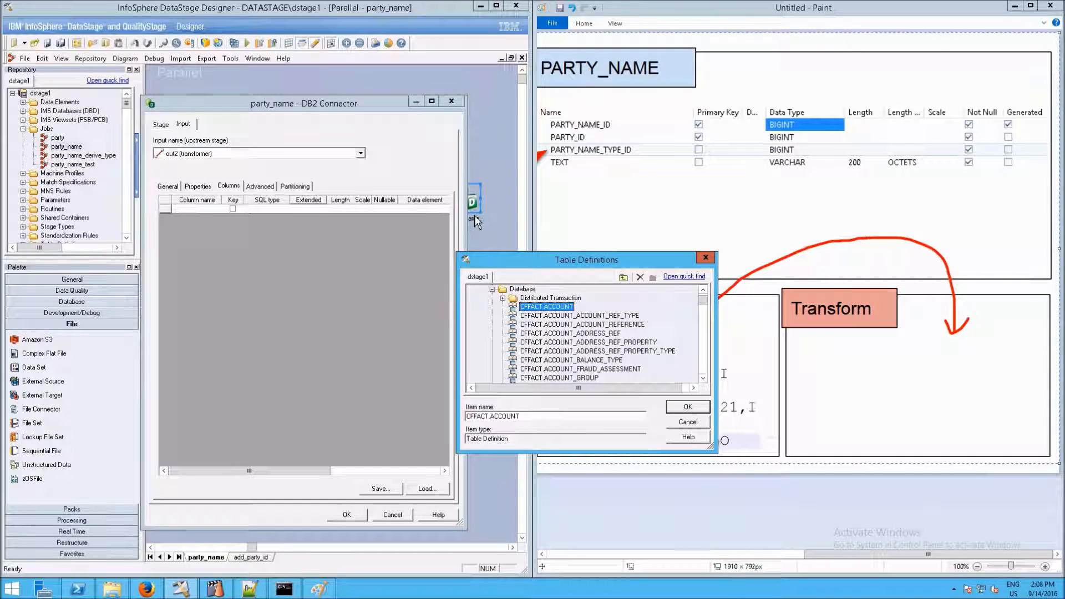
pyautogui.write('ffact.p_name')
pyautogui.press('Return')
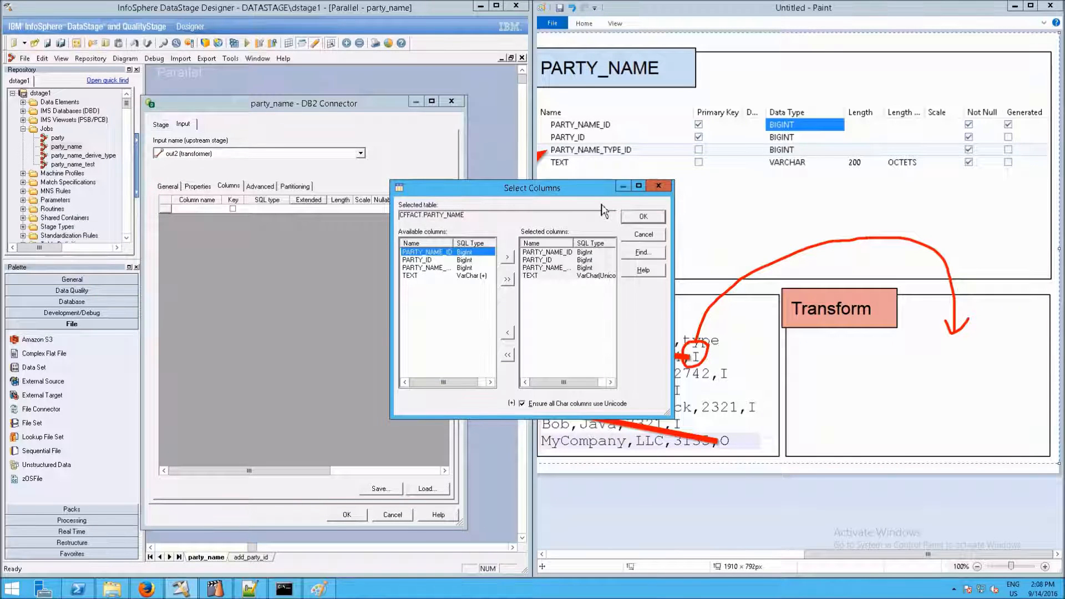
pyautogui.click(643, 217)
pyautogui.click(359, 515)
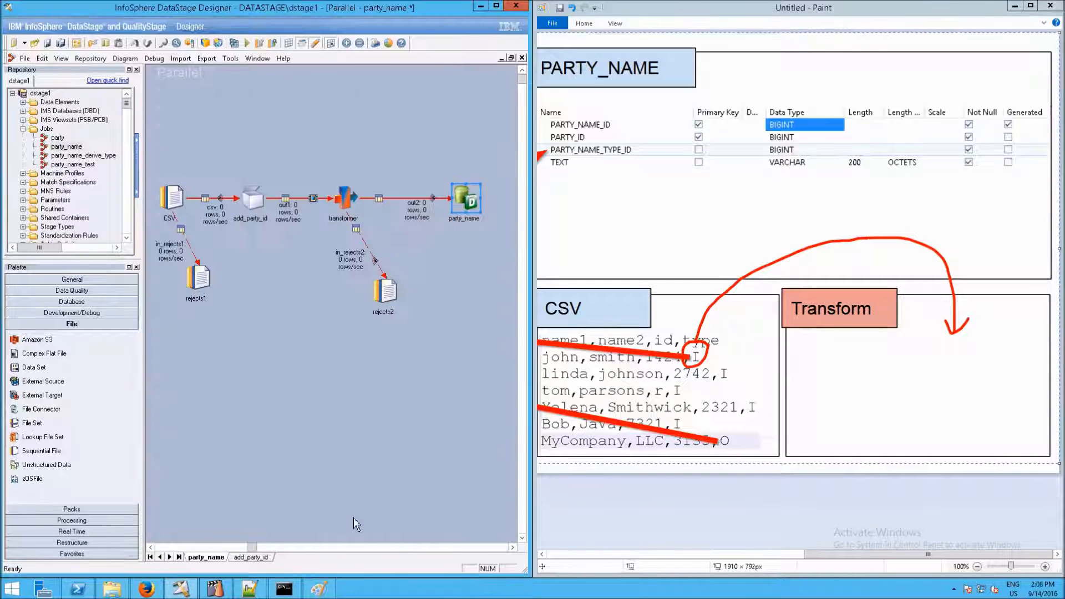
# - In the transformer's out2 link, map out1.PARTY_ID to PARTY_ID, PARTY_NAME_TYPE_ID to If out1.type = "I" Then 1 Else 5, and TEXT to Trim(out1.name1 : " " : out1.name2)
pyautogui.doubleClick(350, 198)
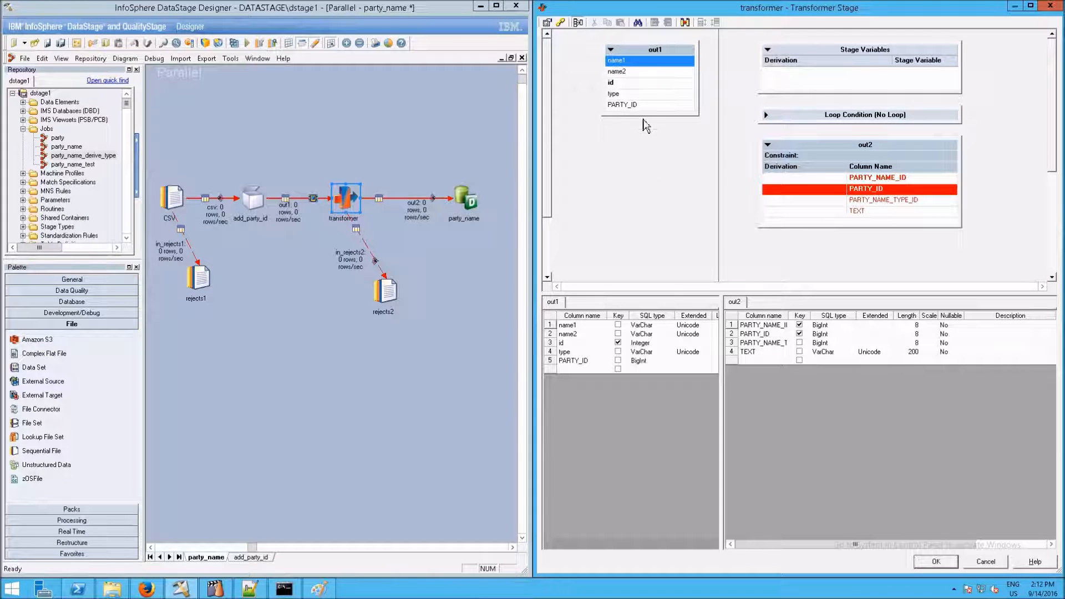
pyautogui.moveTo(621, 105); pyautogui.dragTo(821, 194)
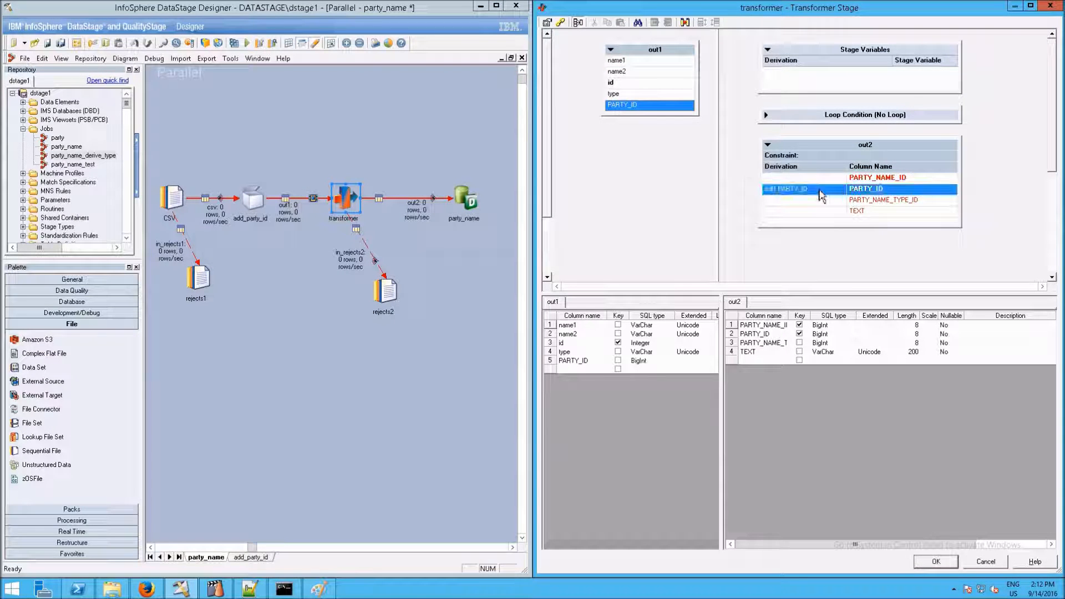
pyautogui.doubleClick(808, 200)
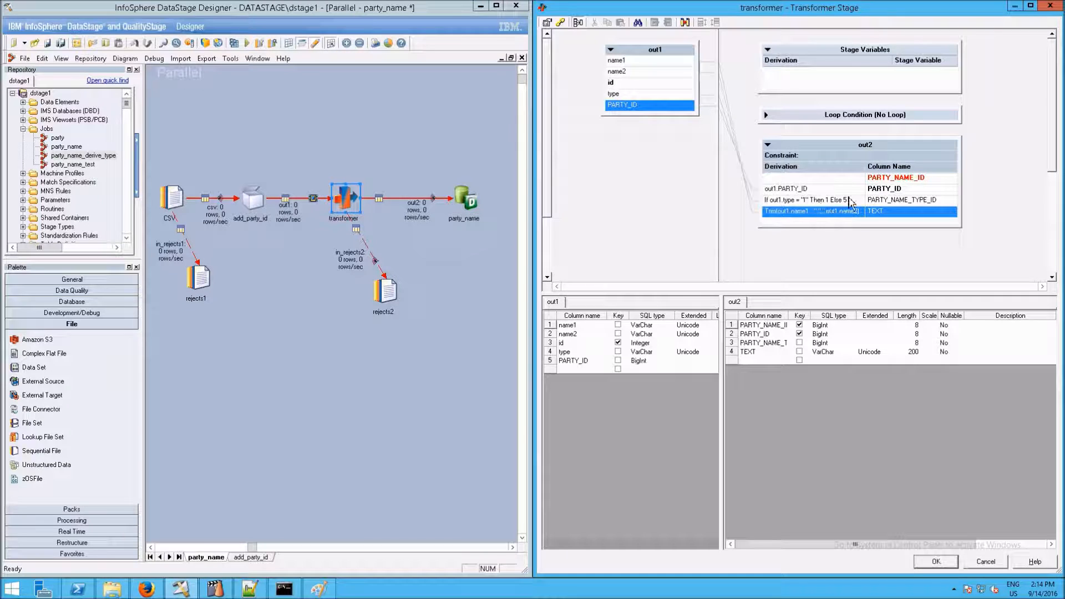
# - Delete the PARTY_NAME_ID column from the transformer's out2 link and accept the transformer settings
pyautogui.click(893, 179)
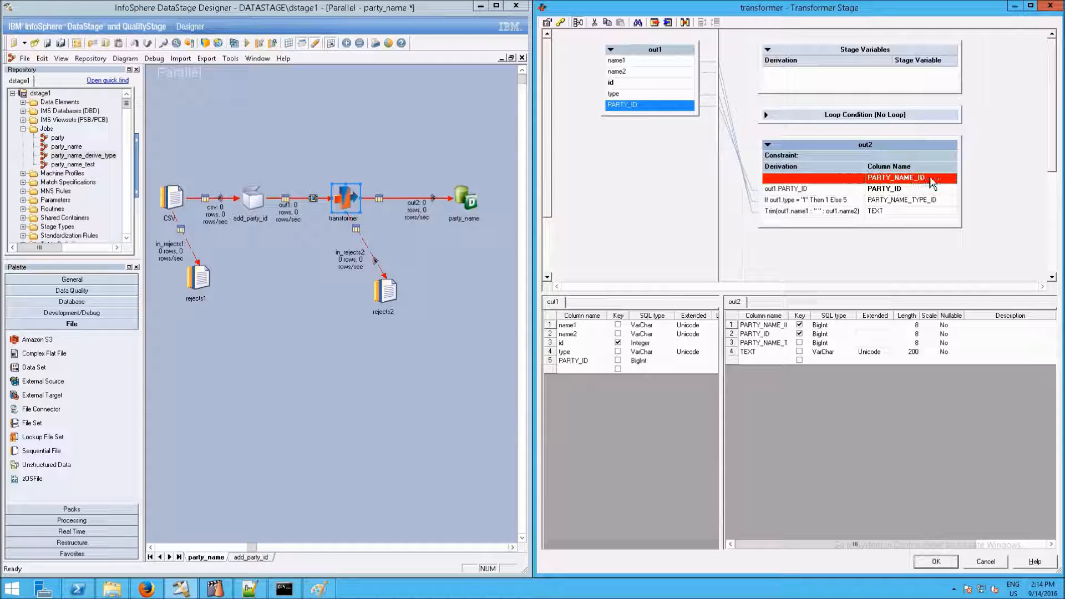
pyautogui.rightClick(931, 179)
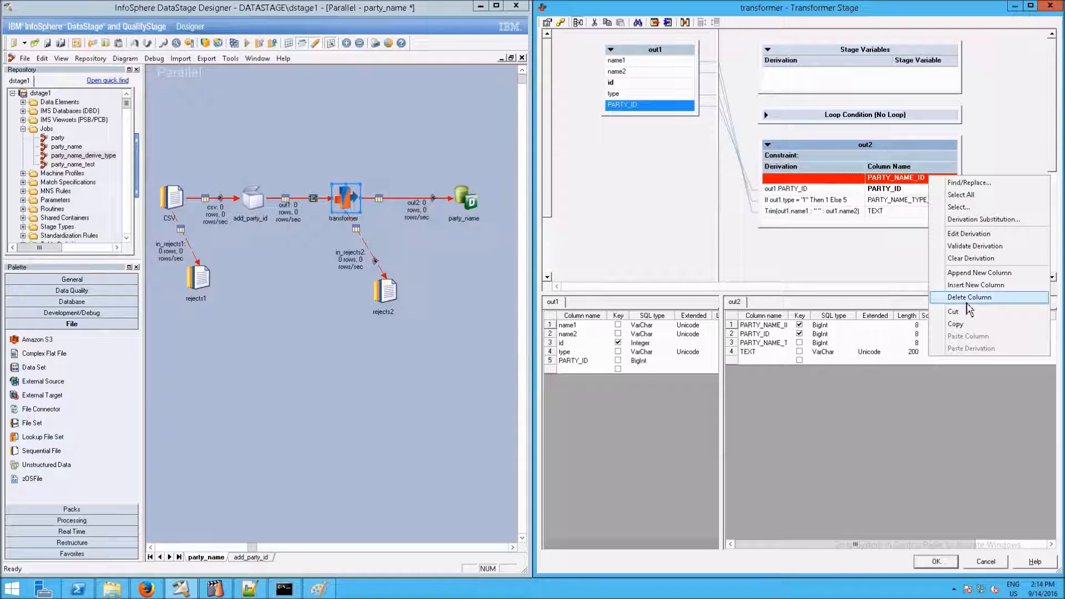
pyautogui.click(969, 298)
pyautogui.click(724, 330)
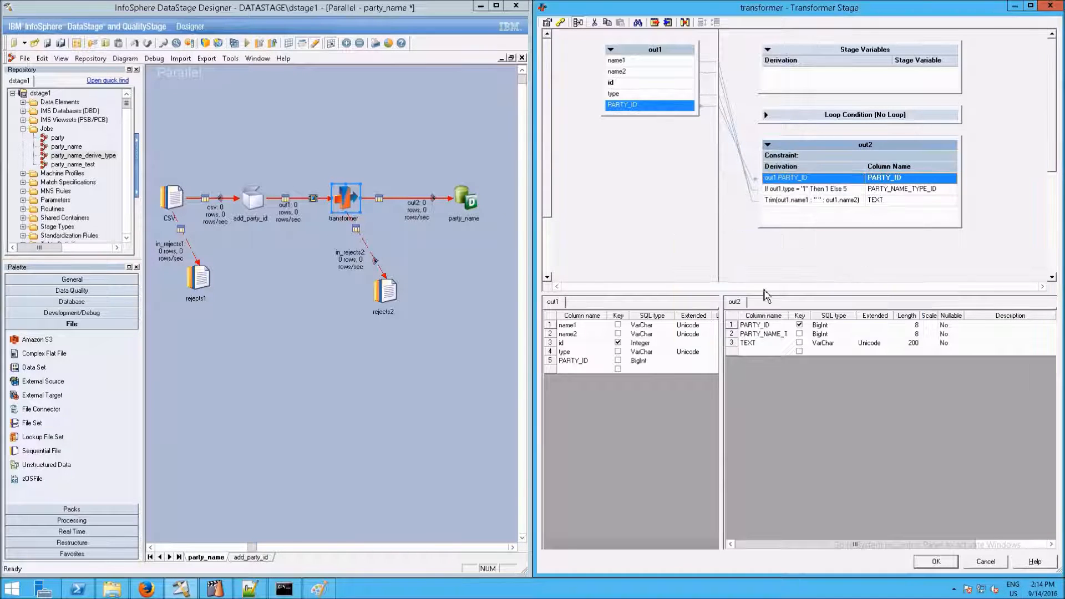
pyautogui.click(938, 561)
pyautogui.click(369, 180)
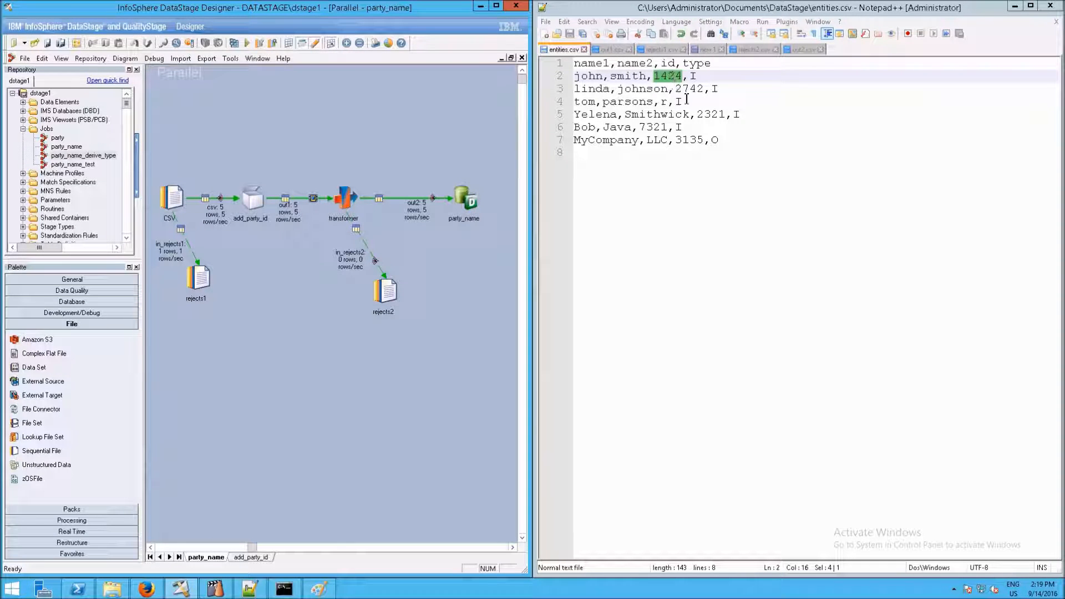
# - In the DB2 command window, query all rows of cffact.party_name and of cffact.party
pyautogui.click(289, 588)
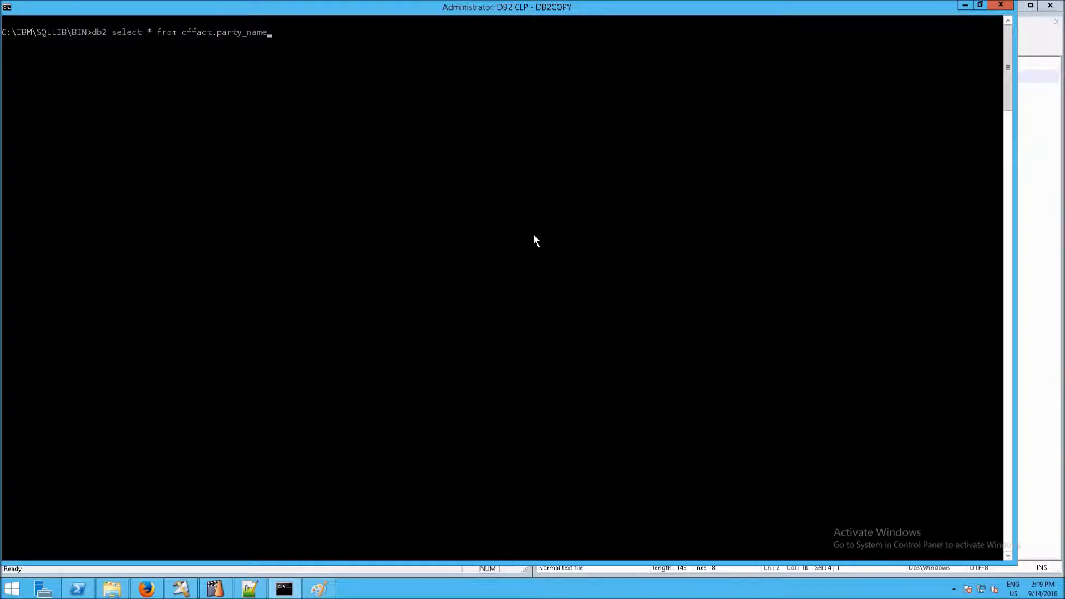
pyautogui.press('Return')
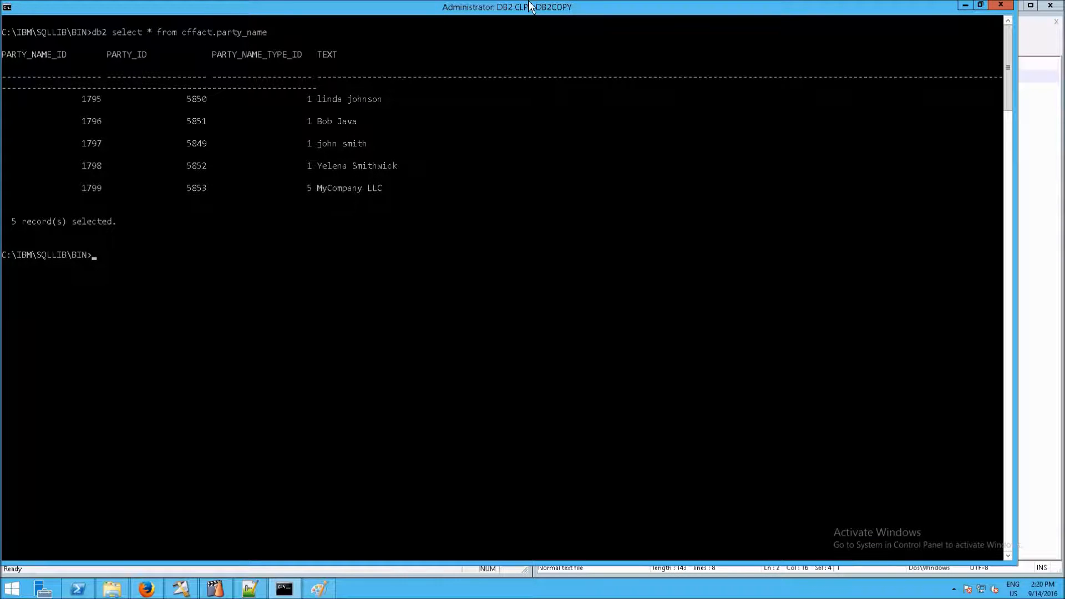
pyautogui.press('Up')
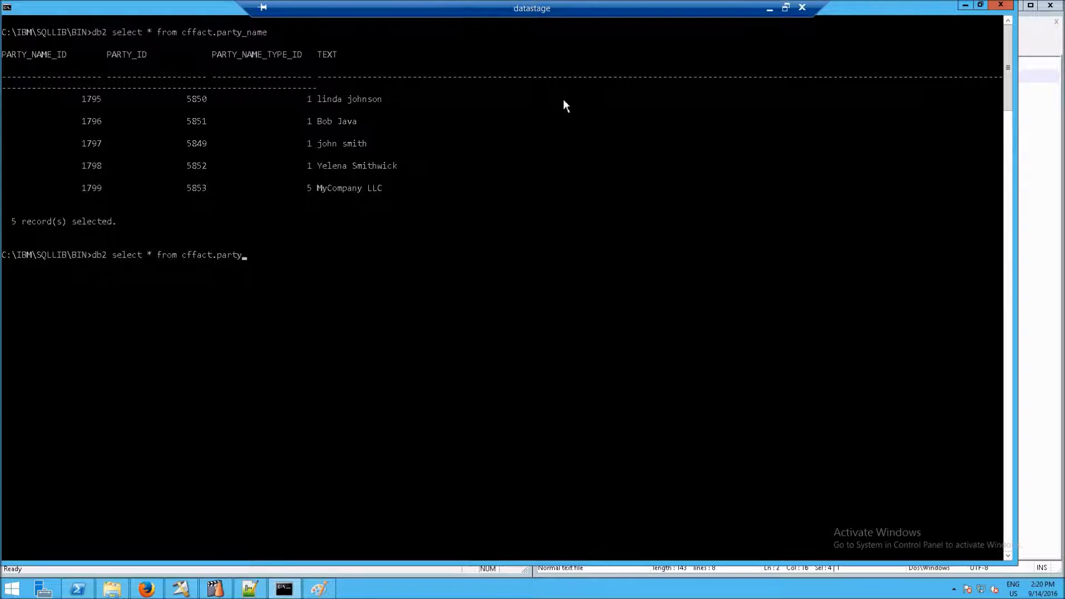
pyautogui.press('Return')
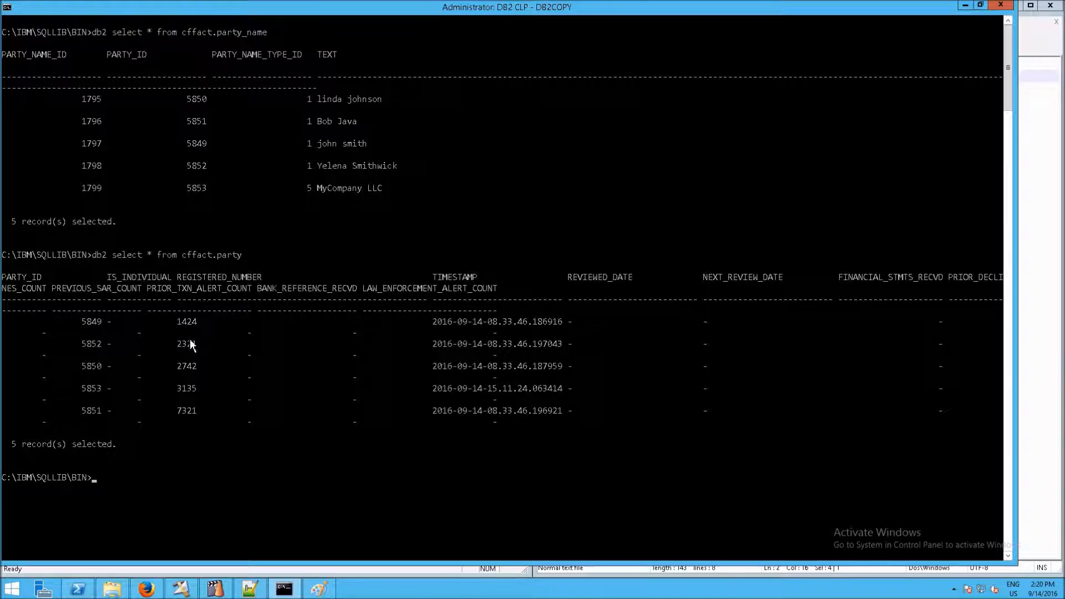
# - In the Greenshot diagram, draw arrows from the CSV id to REGISTERED_NUMBER and from PARTY's PARTY_ID to PARTY_NAME's PARTY_ID
pyautogui.click(254, 592)
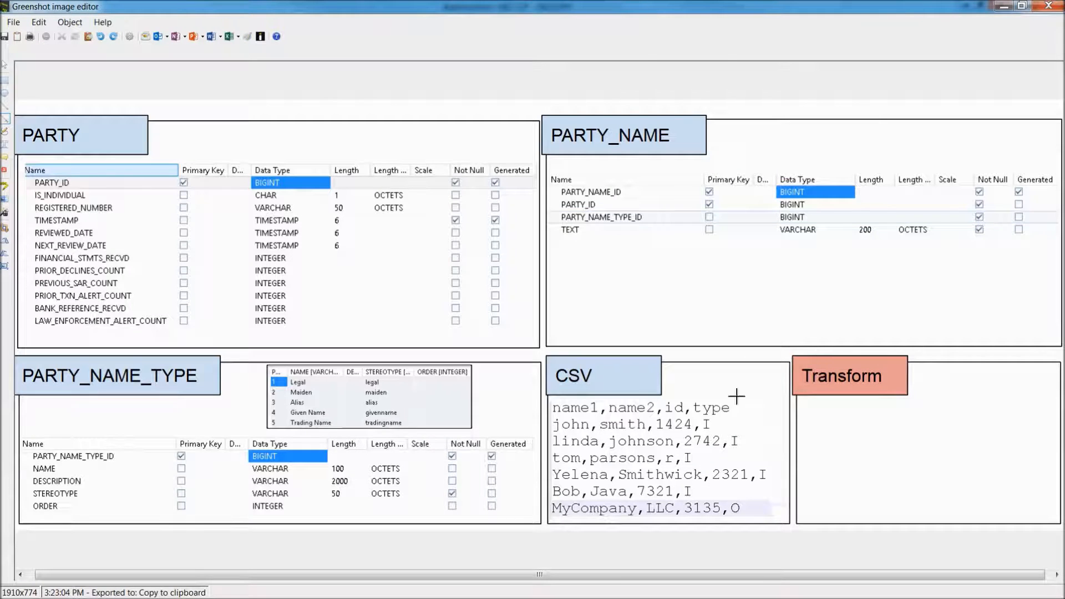
pyautogui.moveTo(655, 417); pyautogui.dragTo(121, 211)
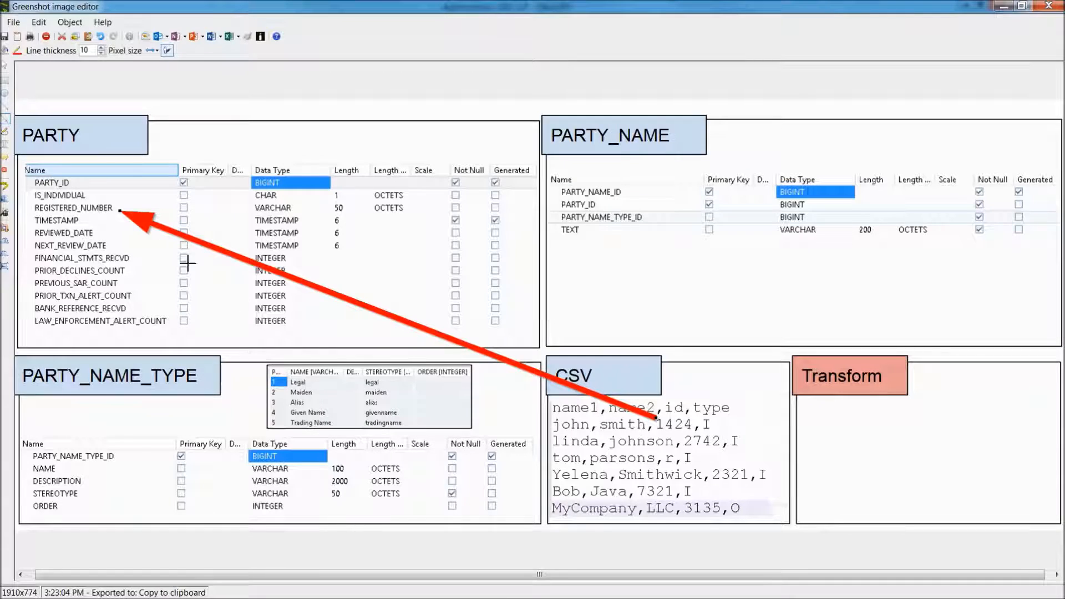
pyautogui.moveTo(86, 184)
pyautogui.mouseDown()
pyautogui.moveTo(421, 147)
pyautogui.moveTo(527, 171)
pyautogui.moveTo(542, 200)
pyautogui.moveTo(558, 205)
pyautogui.mouseUp()
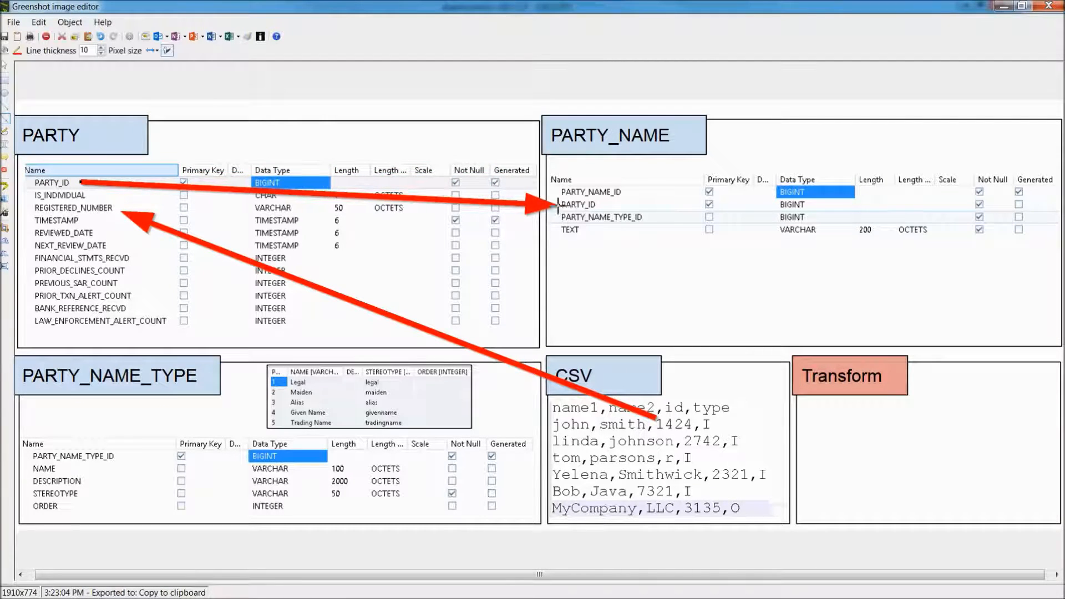
pyautogui.click(1004, 7)
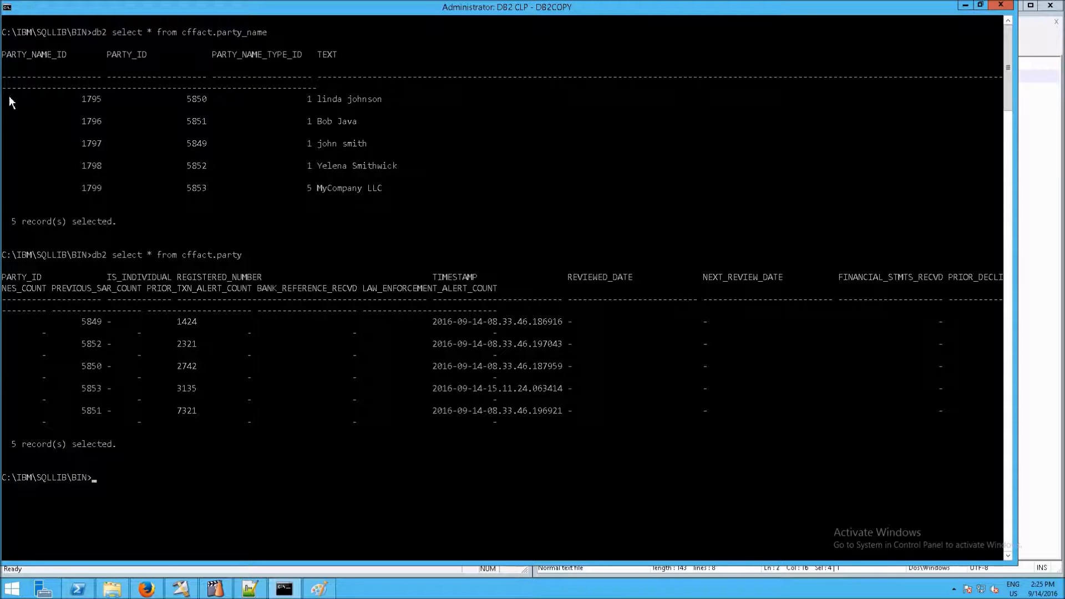
# - Draw diagram arrows from the CSV names to TEXT, and from the CSV type through the PARTY_NAME_TYPE list to PARTY_NAME_TYPE_ID
pyautogui.hotkey('alt', 'Tab')
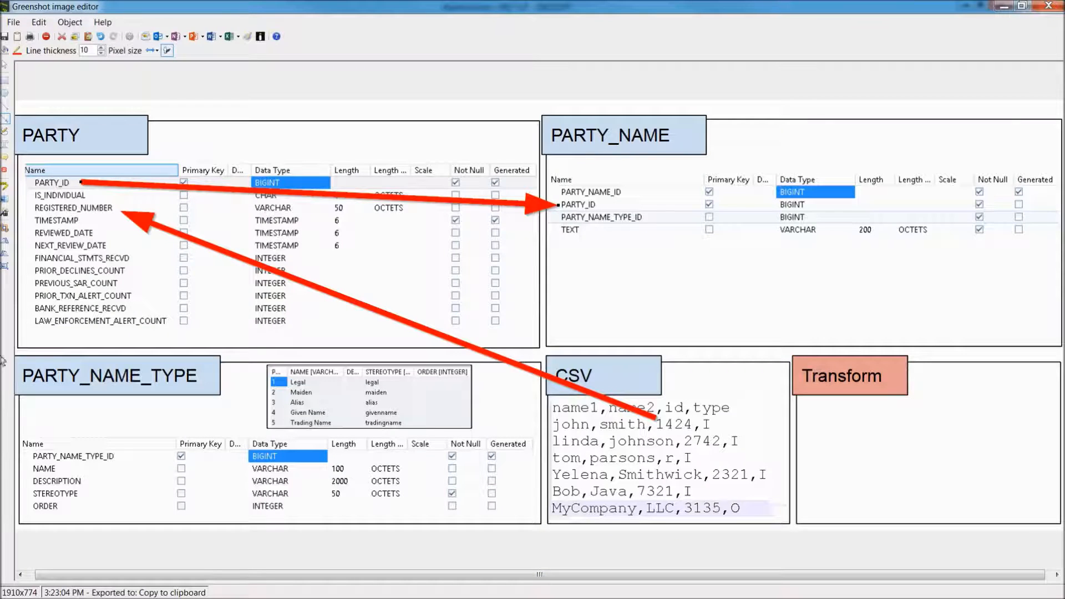
pyautogui.hotkey('ctrl', 'z')
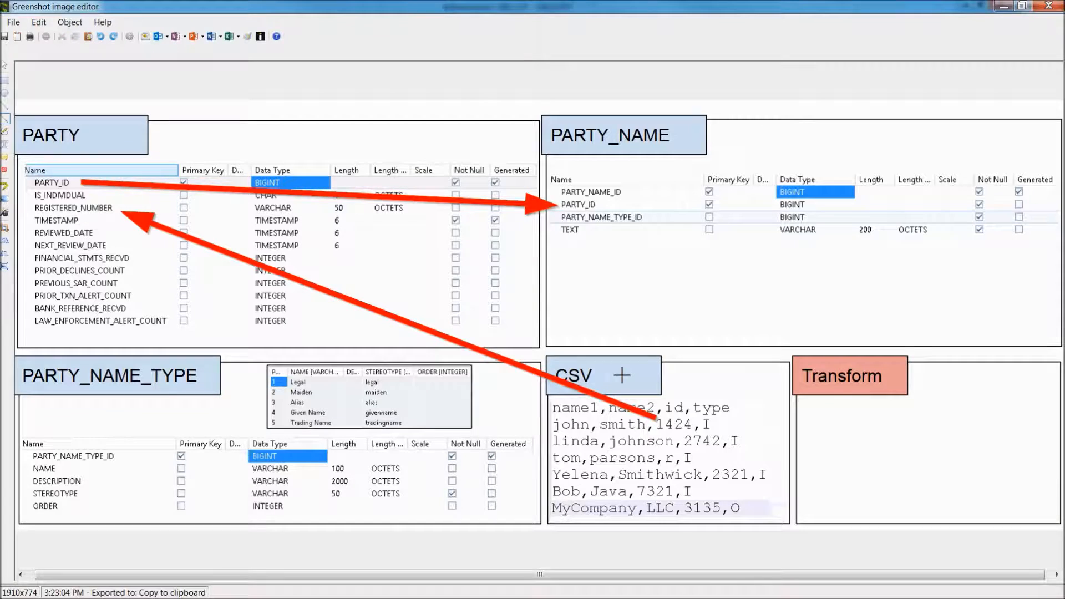
pyautogui.moveTo(597, 419)
pyautogui.mouseDown()
pyautogui.moveTo(592, 444)
pyautogui.moveTo(573, 238)
pyautogui.mouseUp()
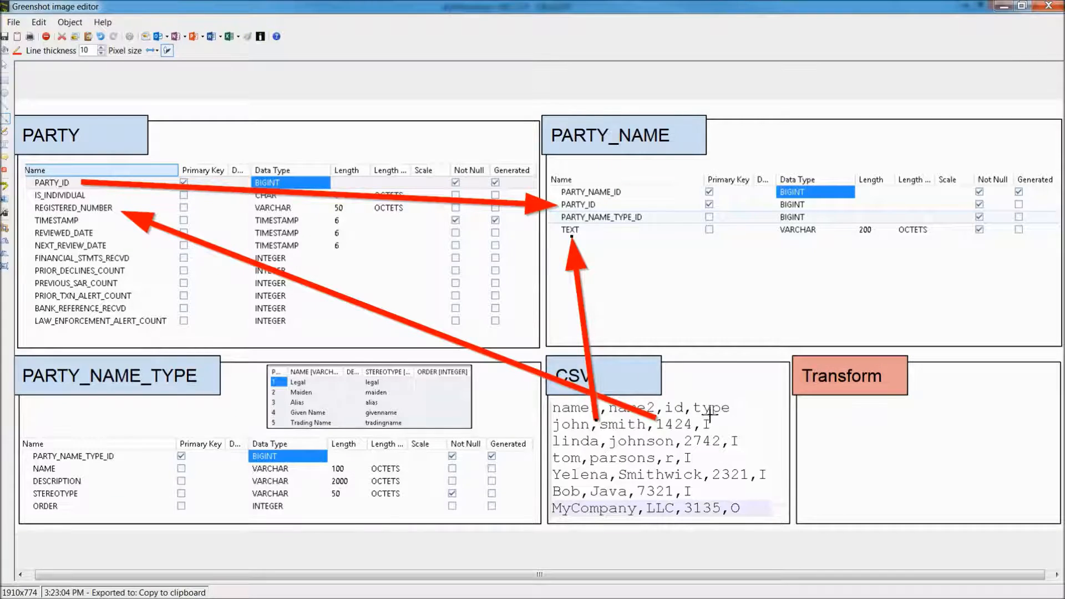
pyautogui.moveTo(710, 415)
pyautogui.mouseDown()
pyautogui.moveTo(368, 386)
pyautogui.moveTo(286, 382)
pyautogui.moveTo(277, 391)
pyautogui.moveTo(536, 261)
pyautogui.moveTo(554, 216)
pyautogui.mouseUp()
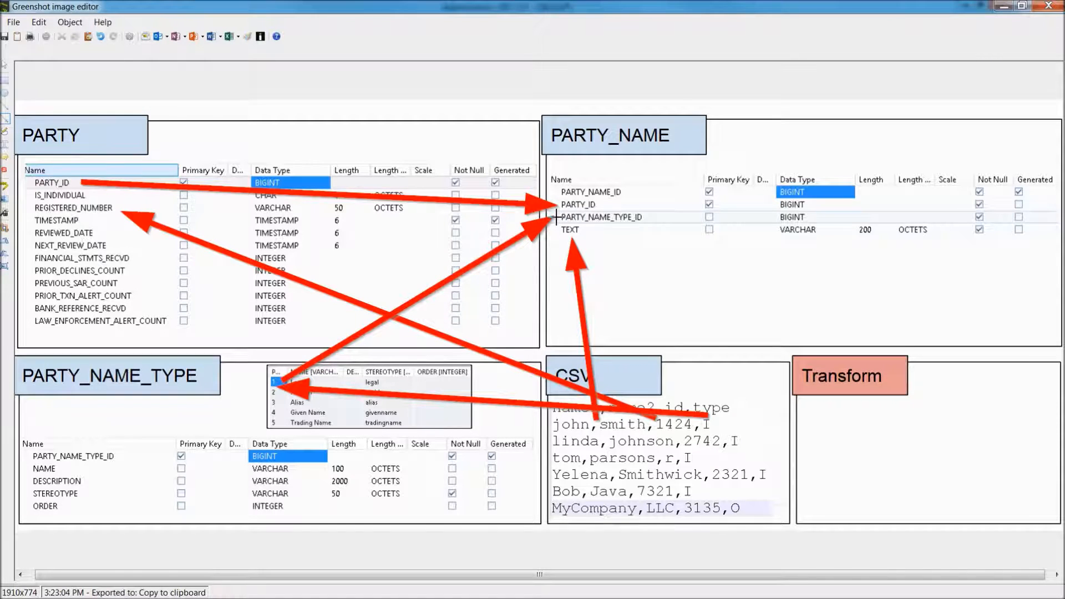
pyautogui.click(1006, 5)
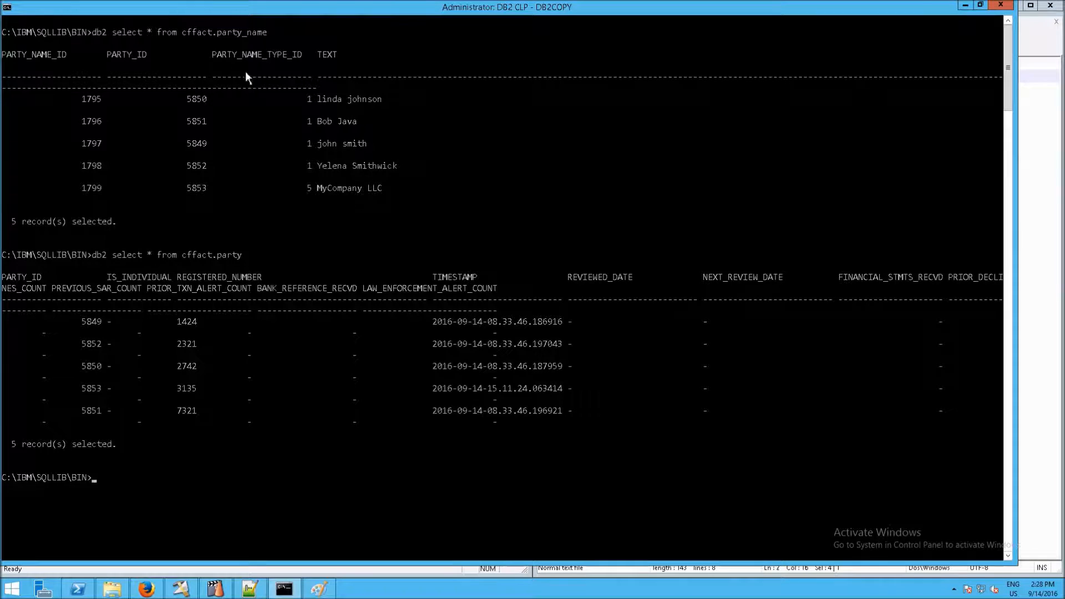
# - Compare the PARTY_NAME_TYPE_ID values in the query output with the type values in entities.csv, including the MyCompany row
pyautogui.click(311, 125)
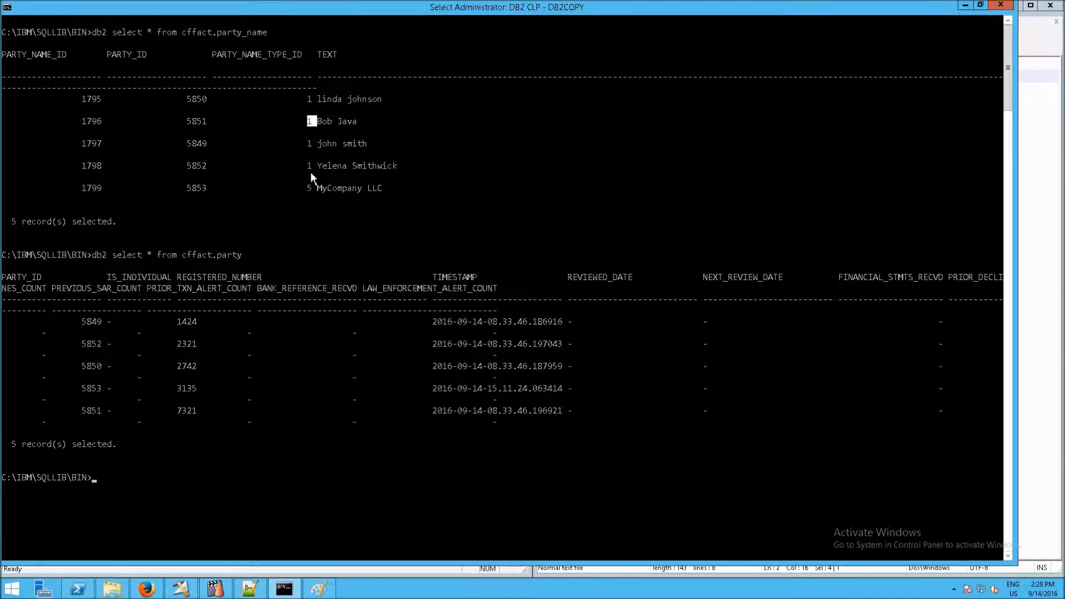
pyautogui.moveTo(305, 190); pyautogui.dragTo(309, 191)
pyautogui.click(250, 590)
pyautogui.click(720, 153)
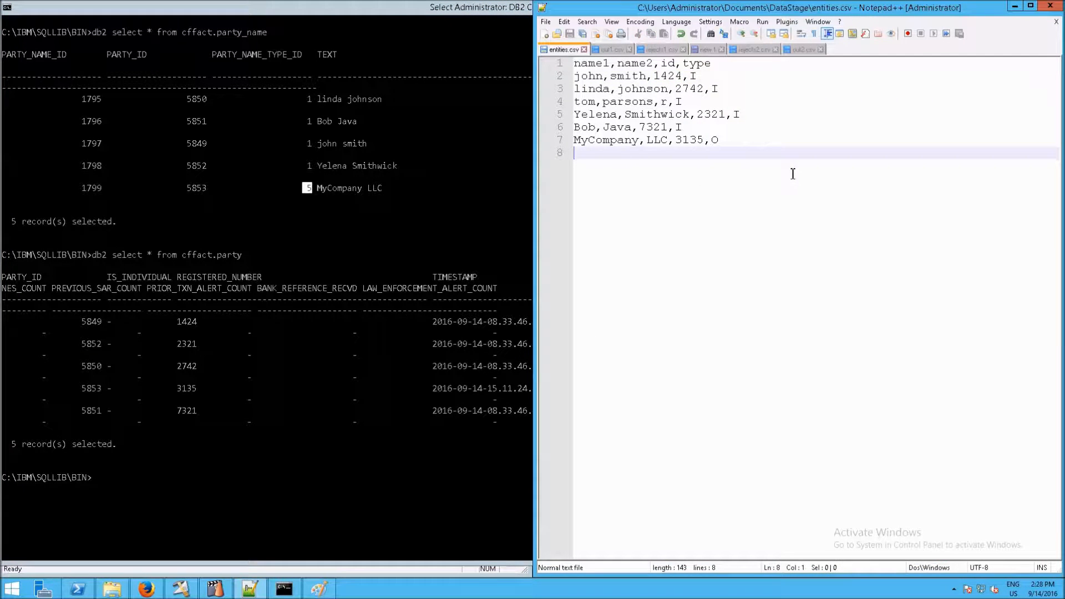
pyautogui.click(718, 141)
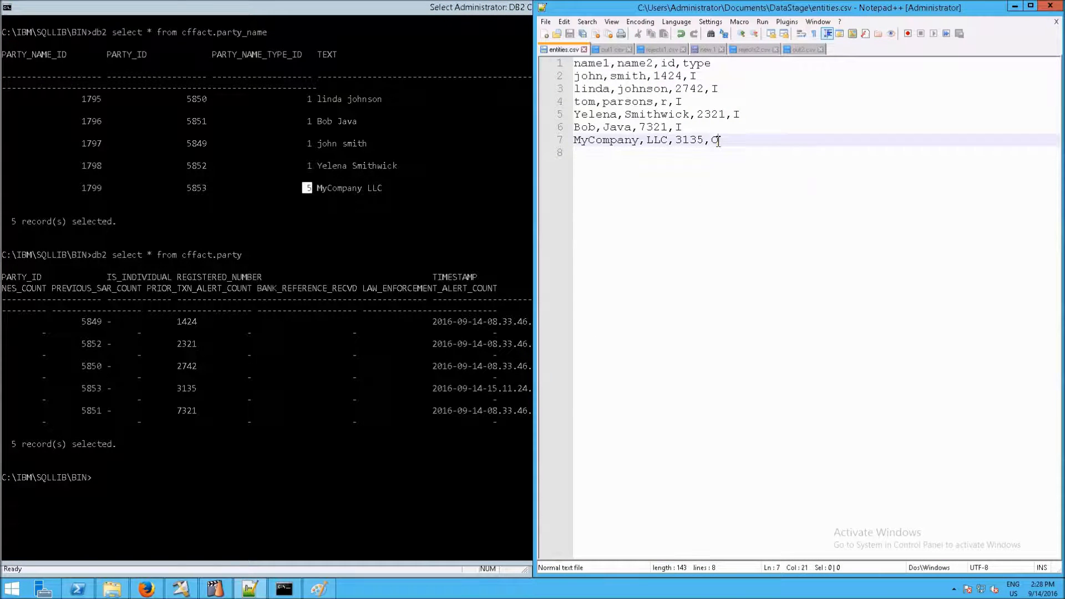
# - Switch to DataStage Designer, inspect the lookup flow inside the add_party_id container, and return to the party_name job
pyautogui.click(741, 115)
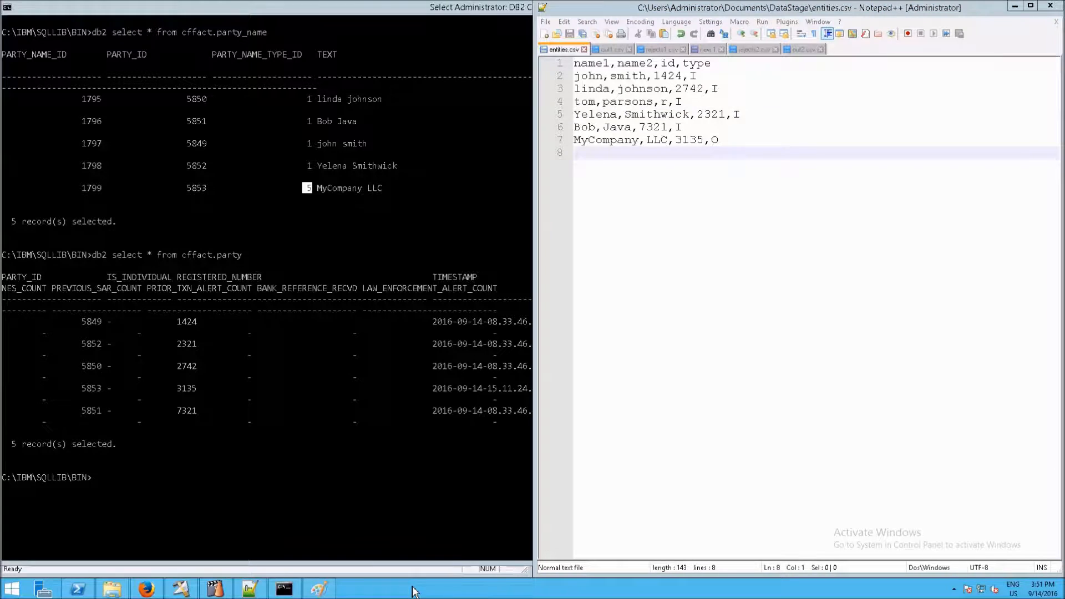
pyautogui.click(203, 592)
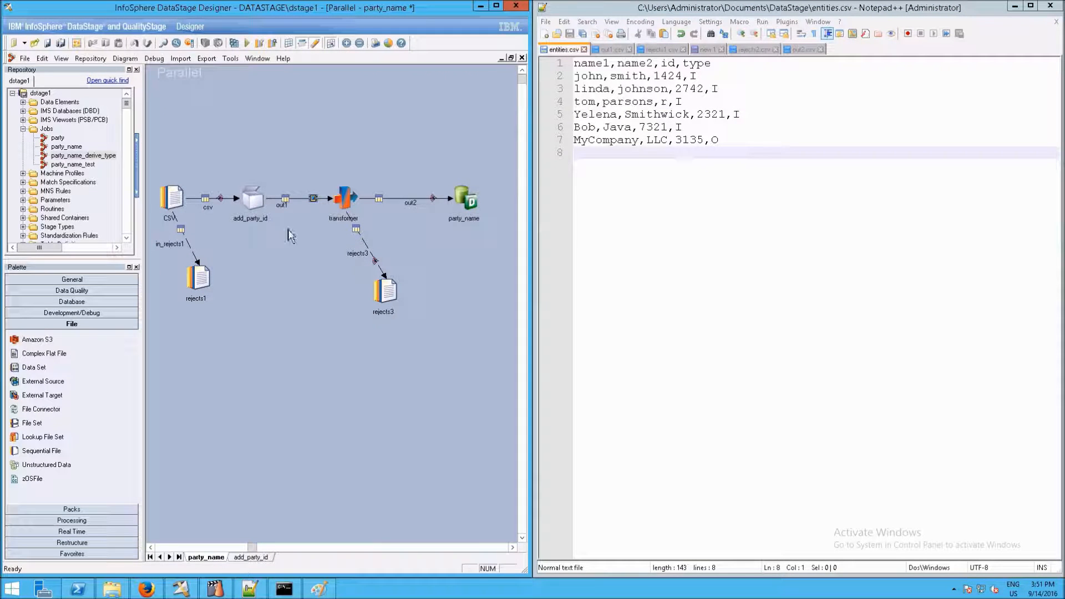
pyautogui.doubleClick(261, 203)
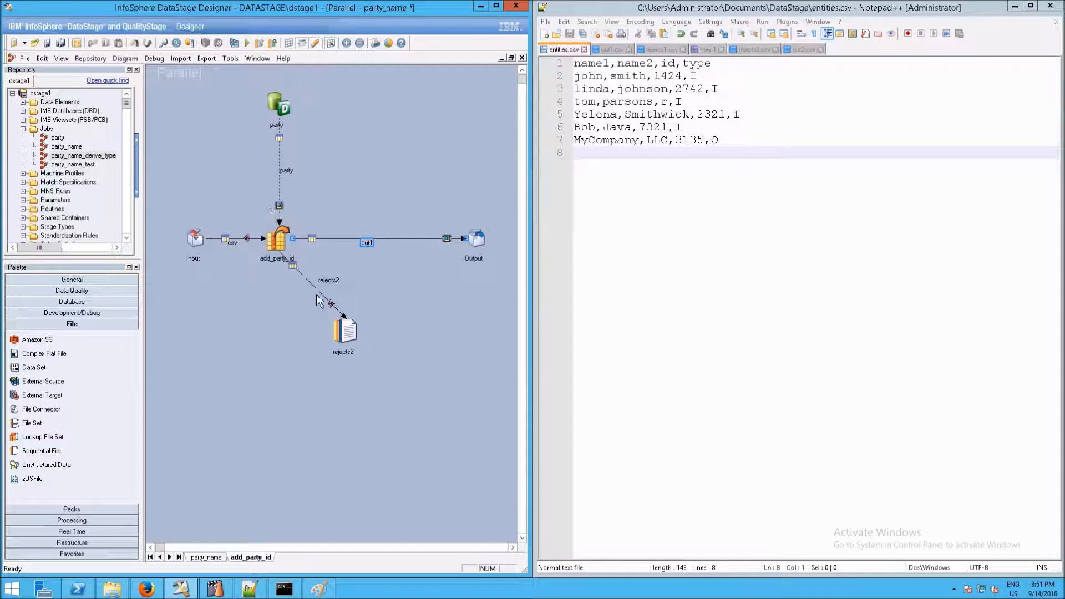
pyautogui.click(204, 557)
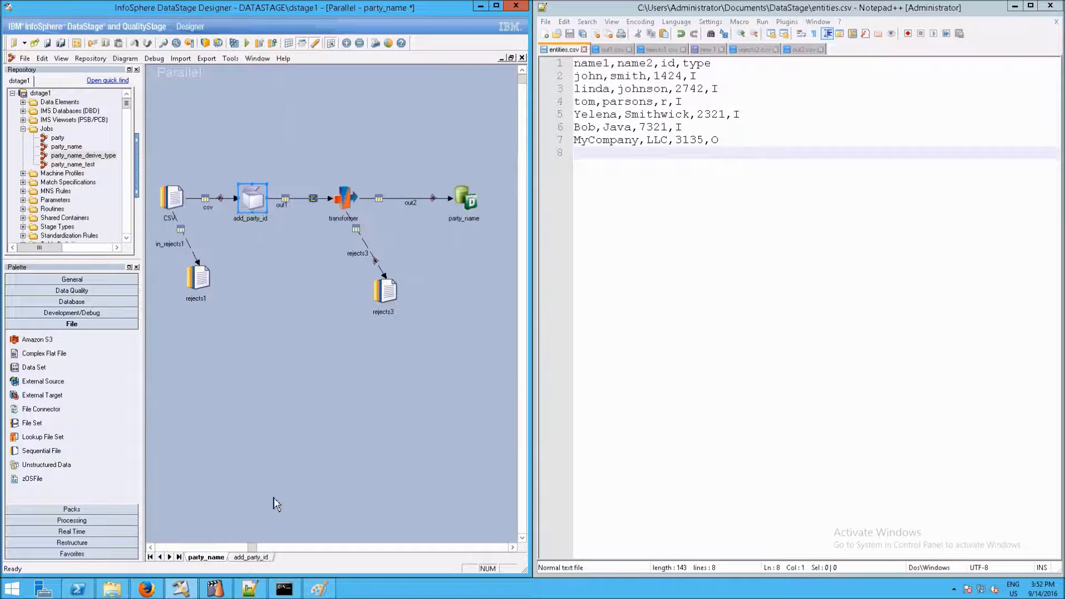
pyautogui.click(651, 229)
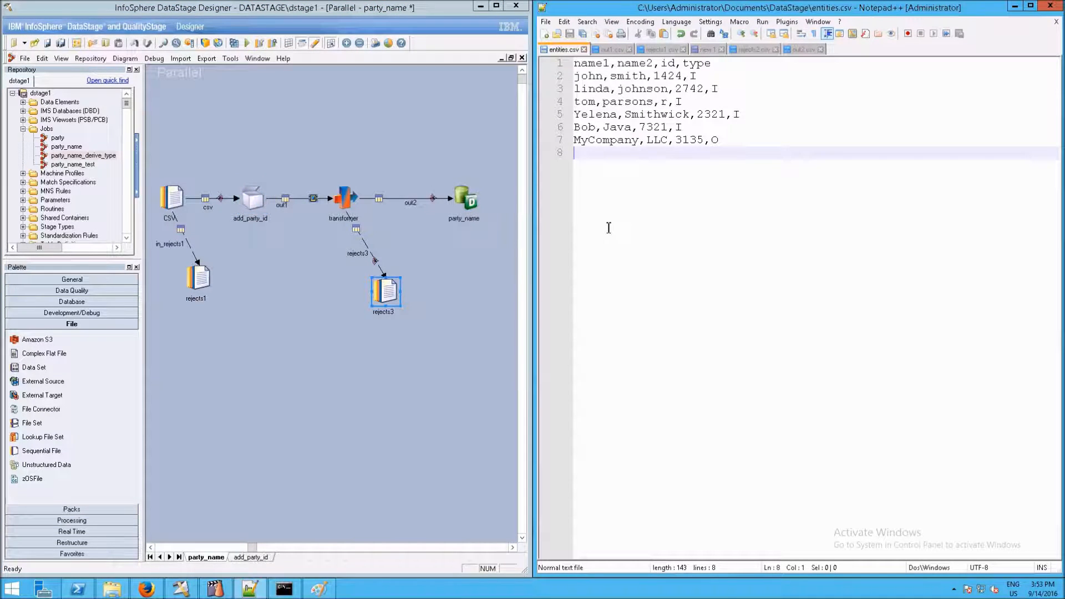
# - Inspect the Null field value among the field defaults in the format settings of the rejects3 sequential file, and close its properties
pyautogui.doubleClick(387, 289)
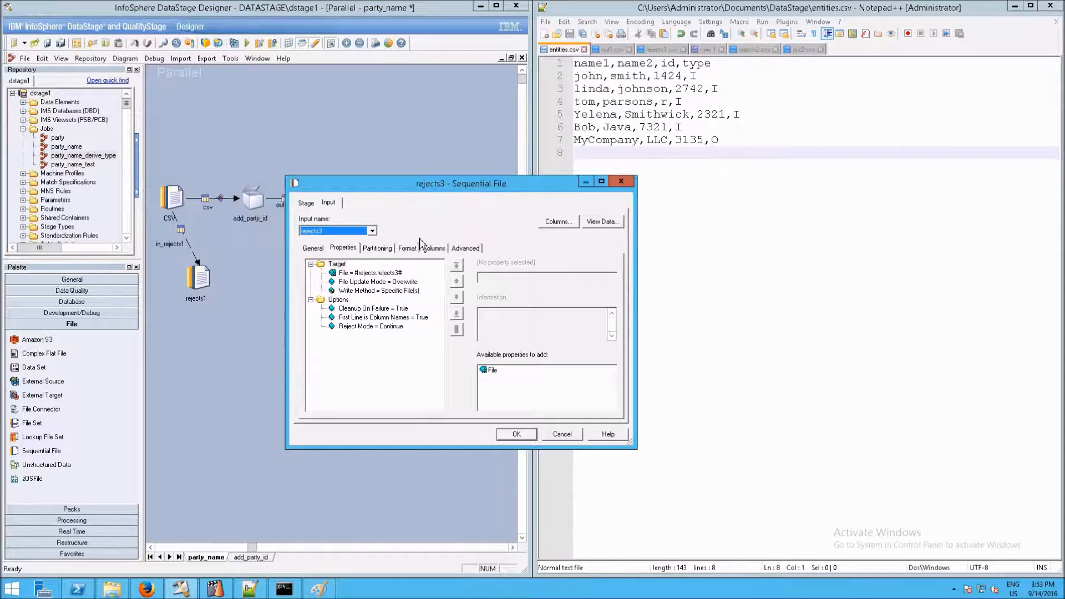
pyautogui.click(413, 249)
pyautogui.click(343, 290)
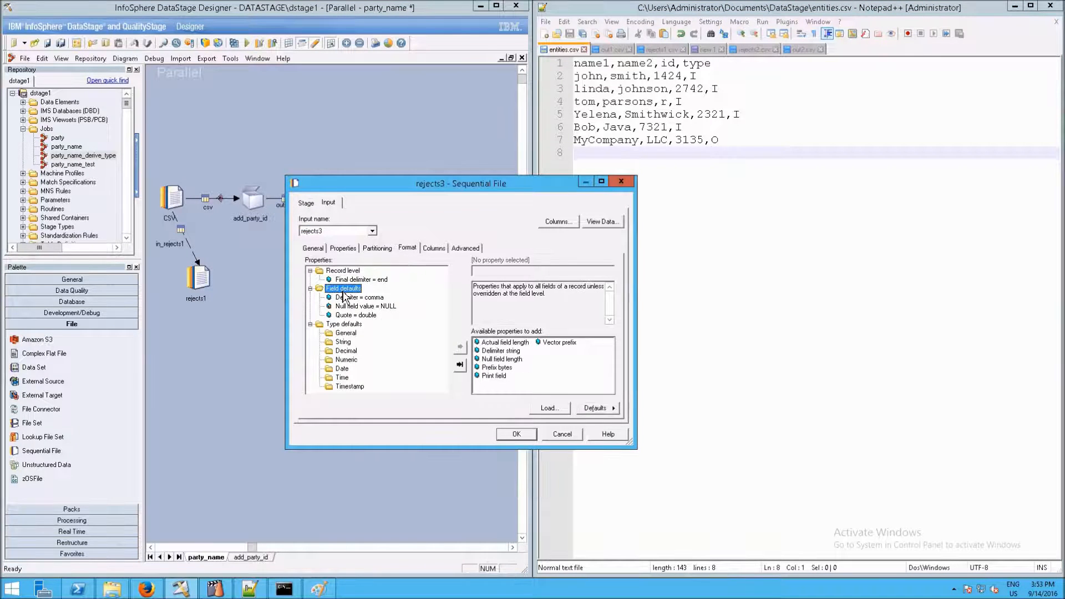
pyautogui.click(367, 307)
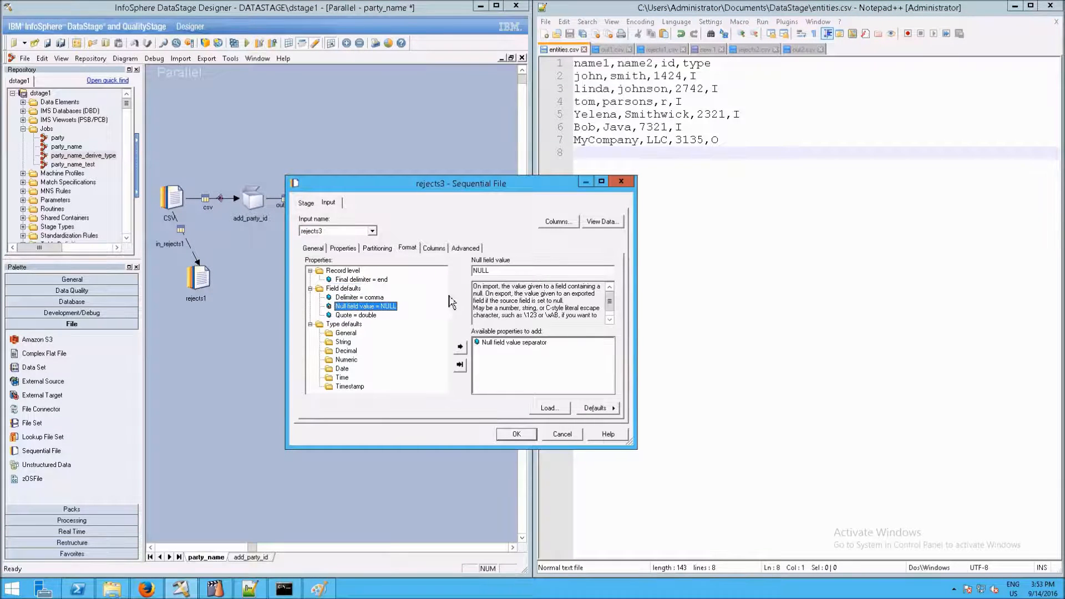
pyautogui.click(501, 271)
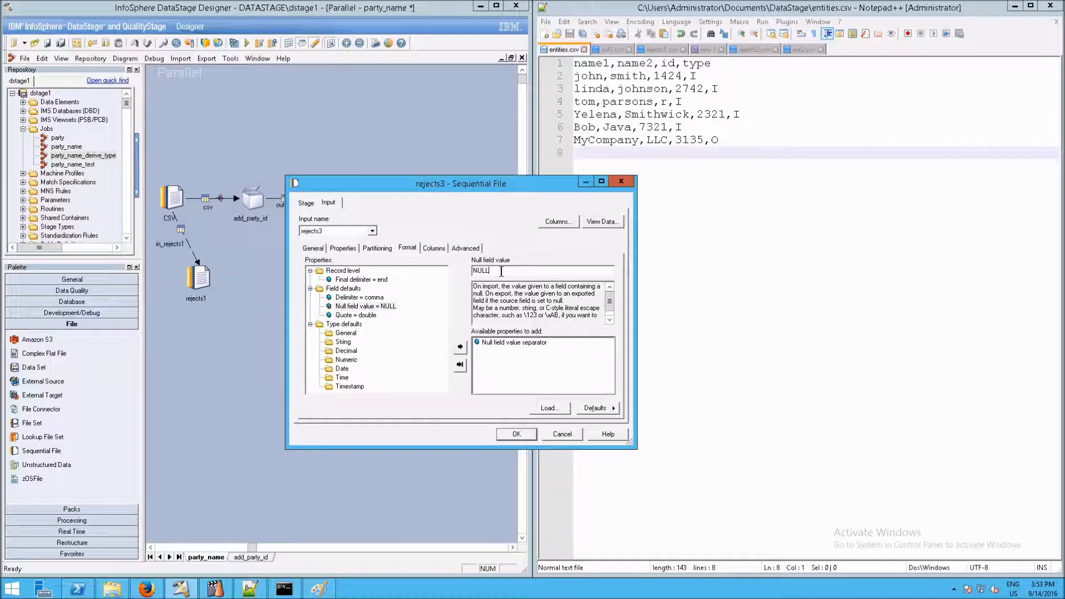
pyautogui.doubleClick(501, 271)
pyautogui.click(548, 436)
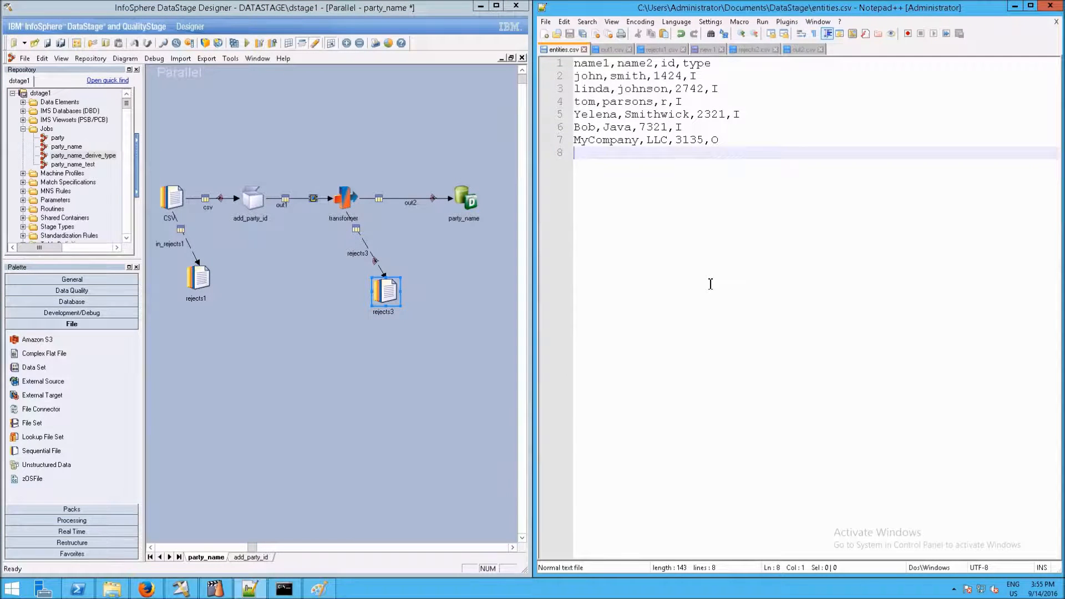
# - Review the rejects1 file and the rejects2 branch inside the add_party_id container, returning to the main party_name flow
pyautogui.click(287, 367)
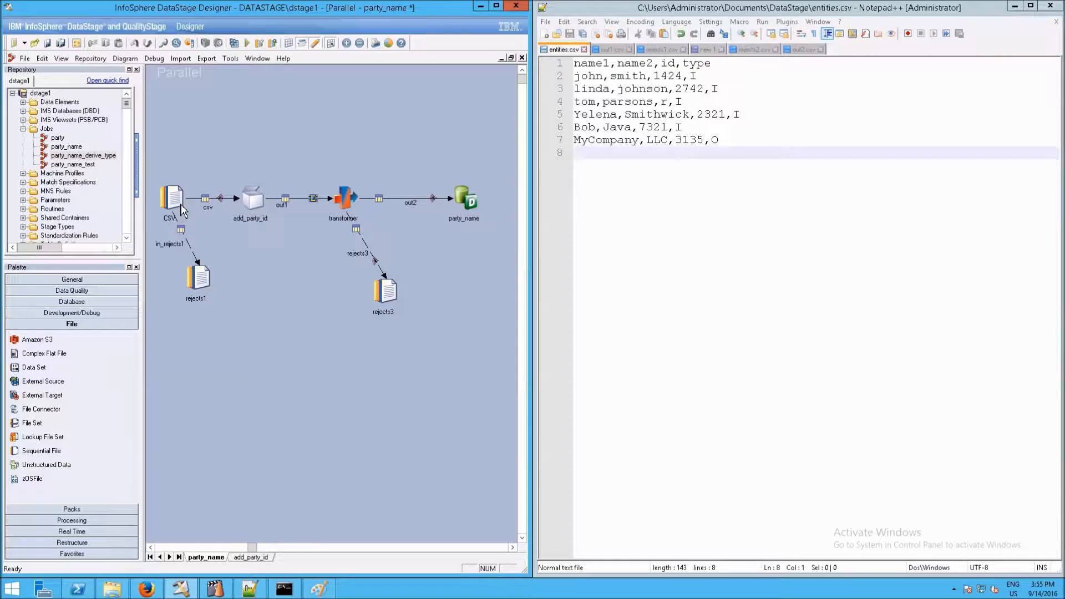
pyautogui.click(200, 286)
pyautogui.click(255, 203)
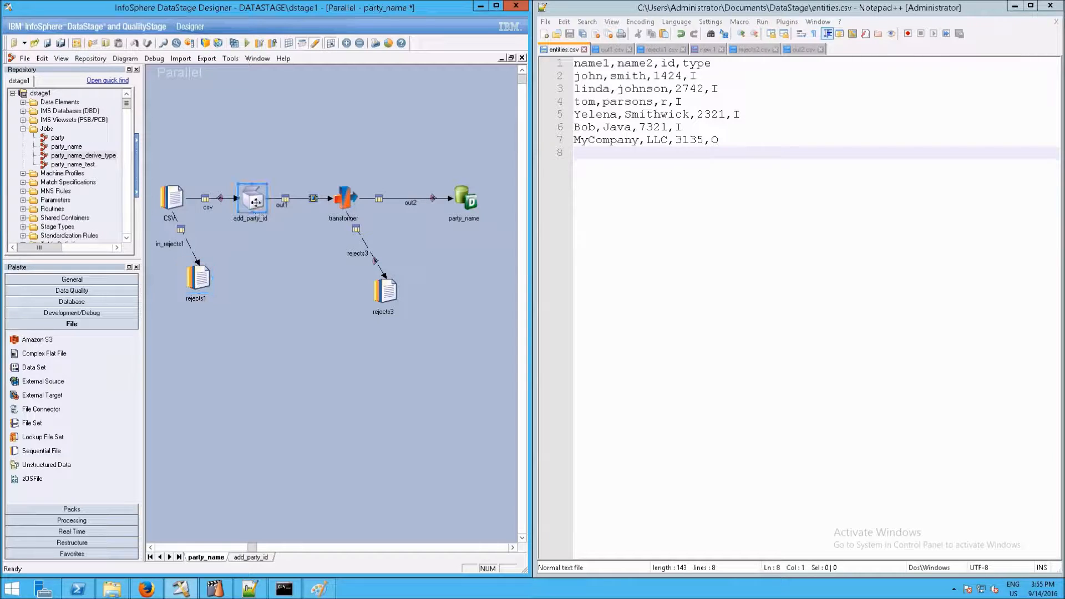
pyautogui.doubleClick(255, 202)
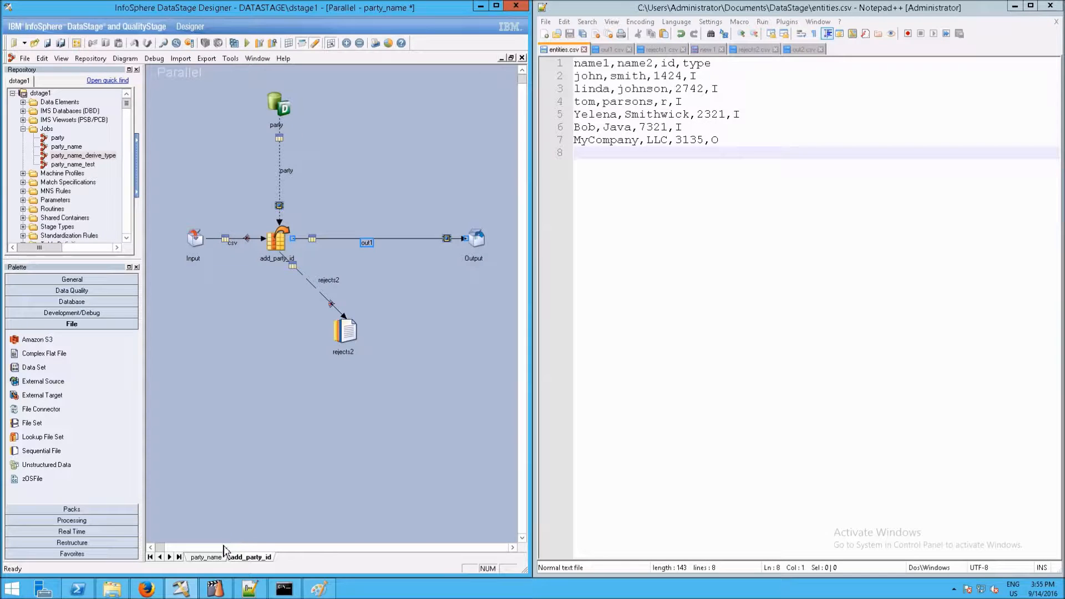
pyautogui.click(206, 557)
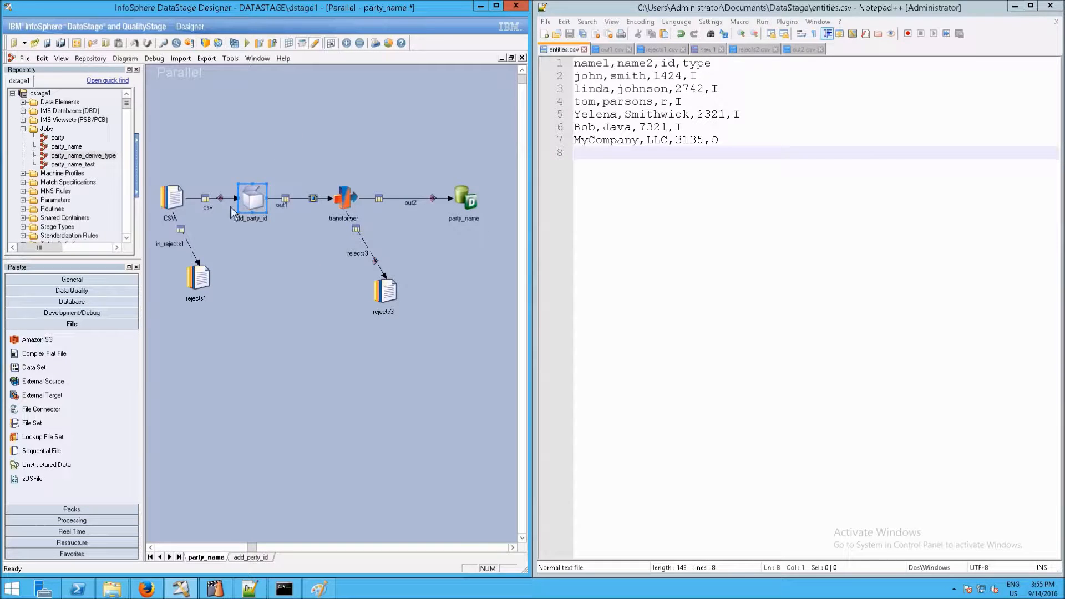